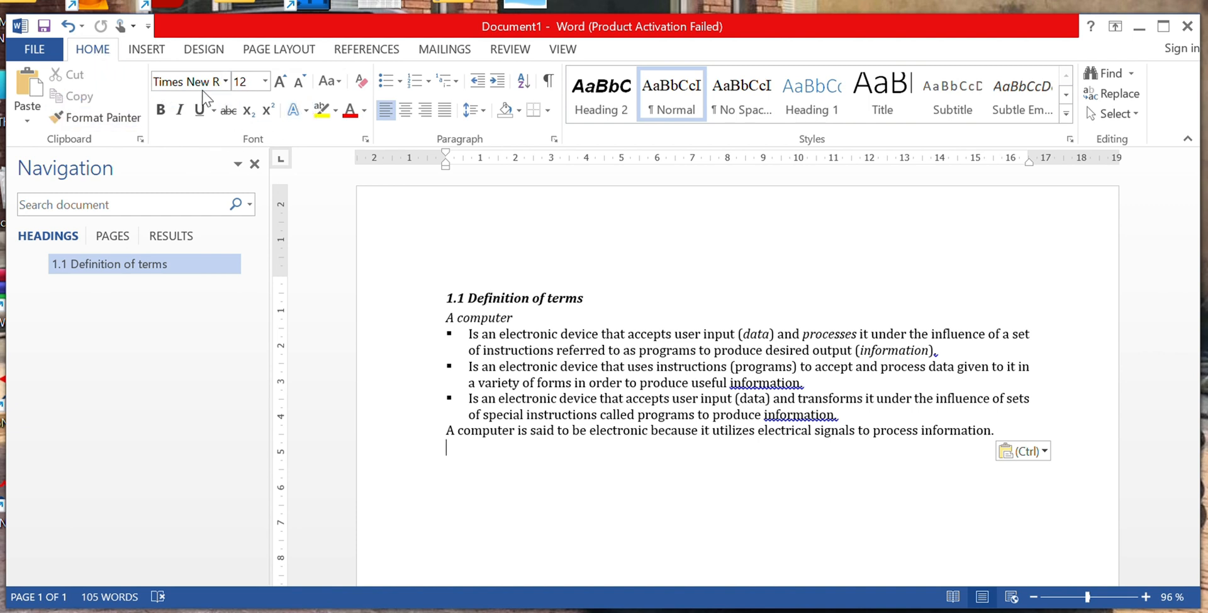
click(146, 51)
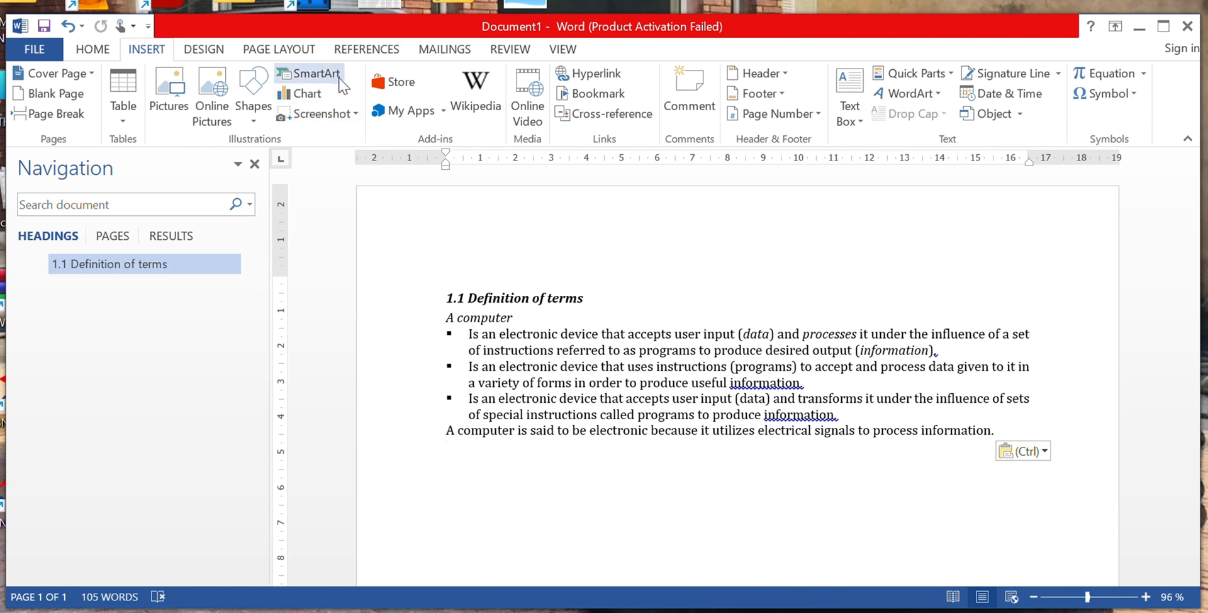
click(93, 50)
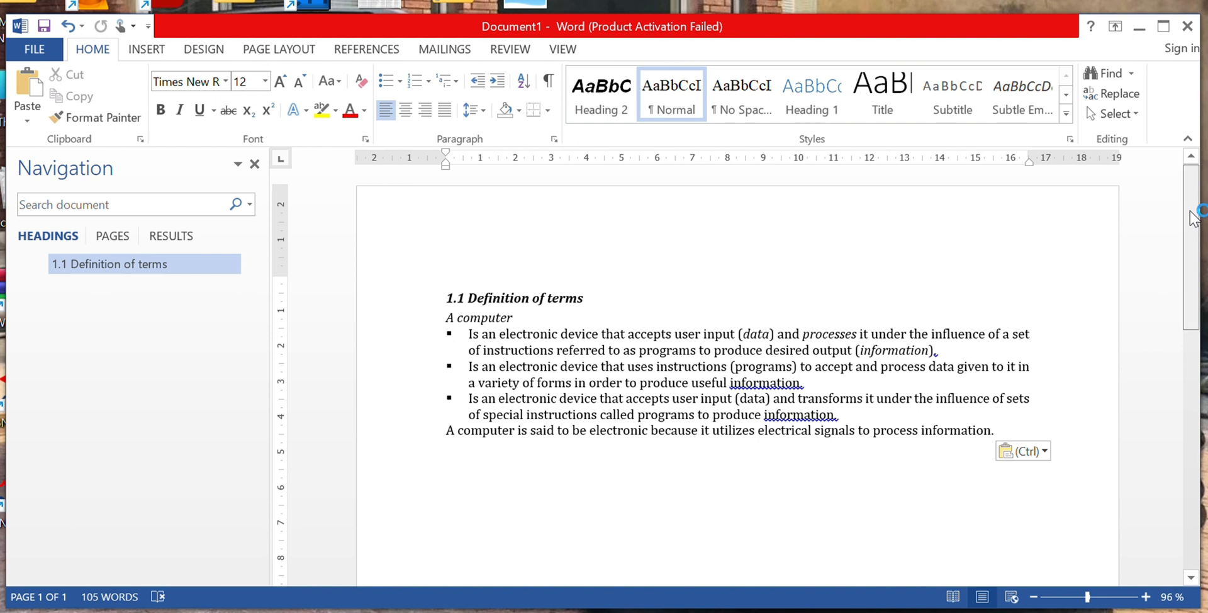
drag(1194, 218, 1198, 352)
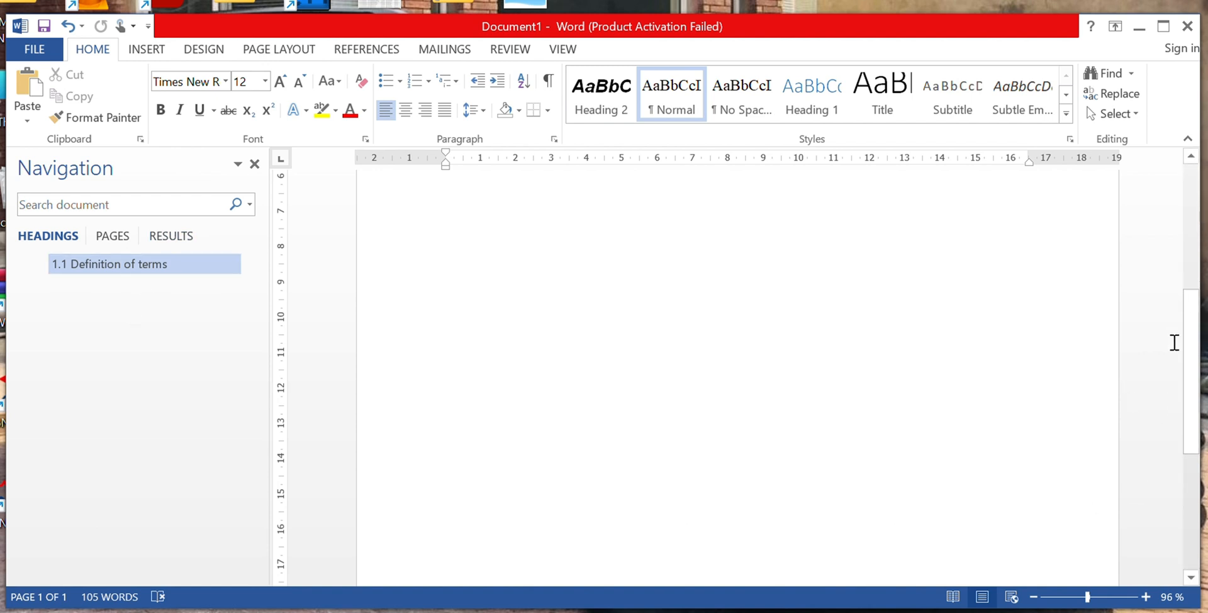
scroll(736, 567, down, 1)
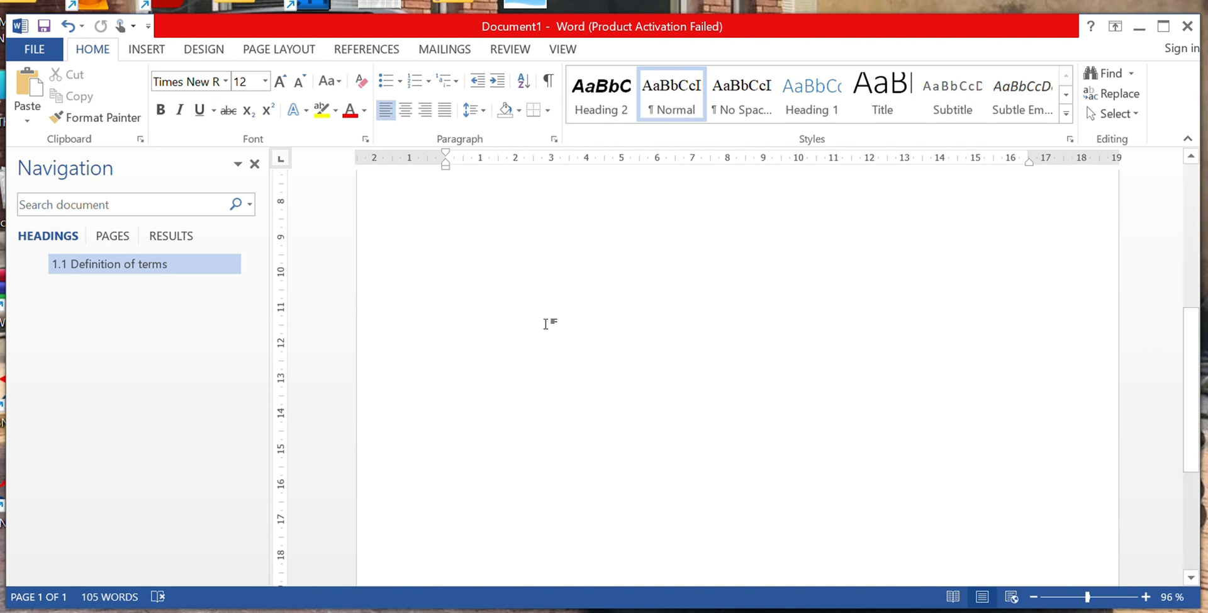
key(ctrl+v)
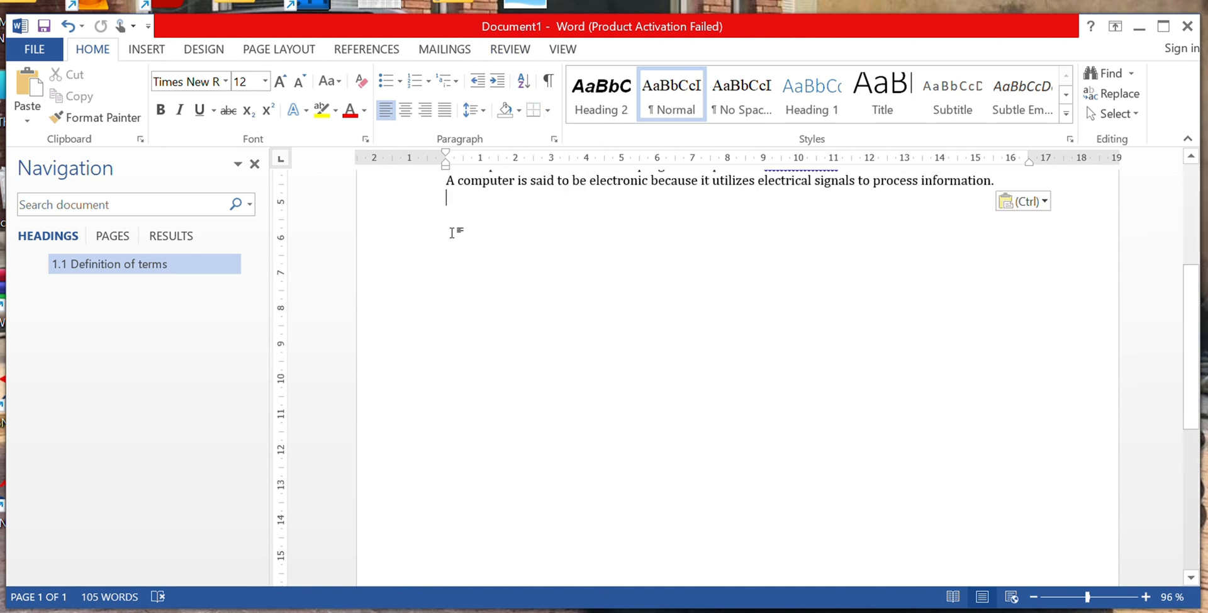
scroll(720, 332, up, 5)
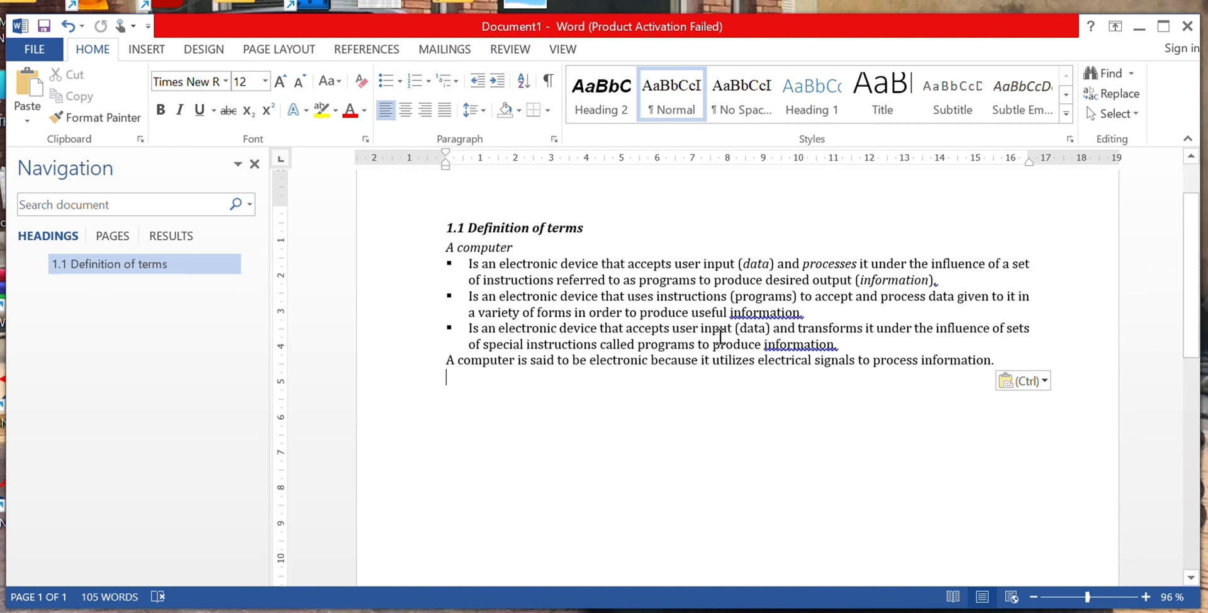
Step: Remove the first two bullets and join their definitions to the "A computer" line as one running paragraph
click(470, 264)
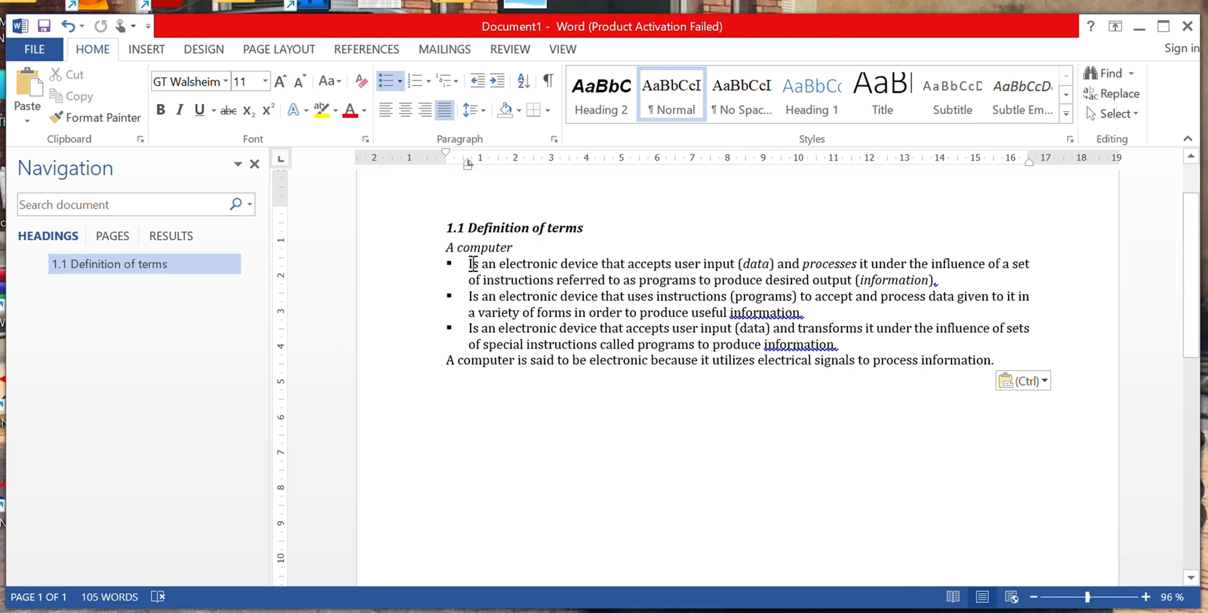
key(BackSpace)
key(BackSpace)
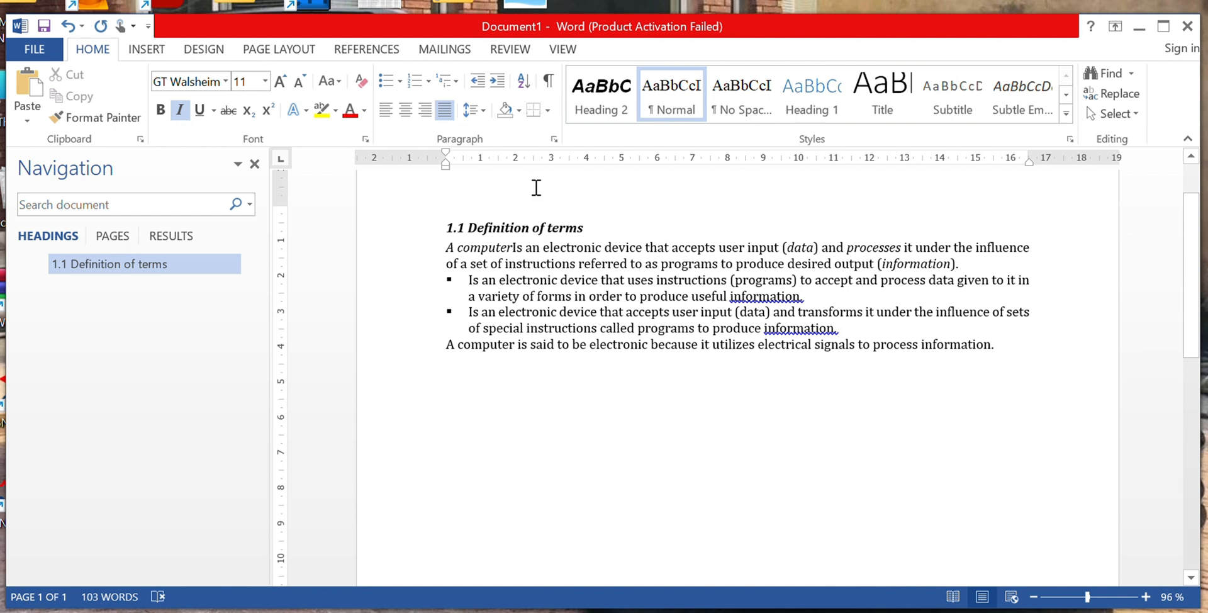
click(439, 279)
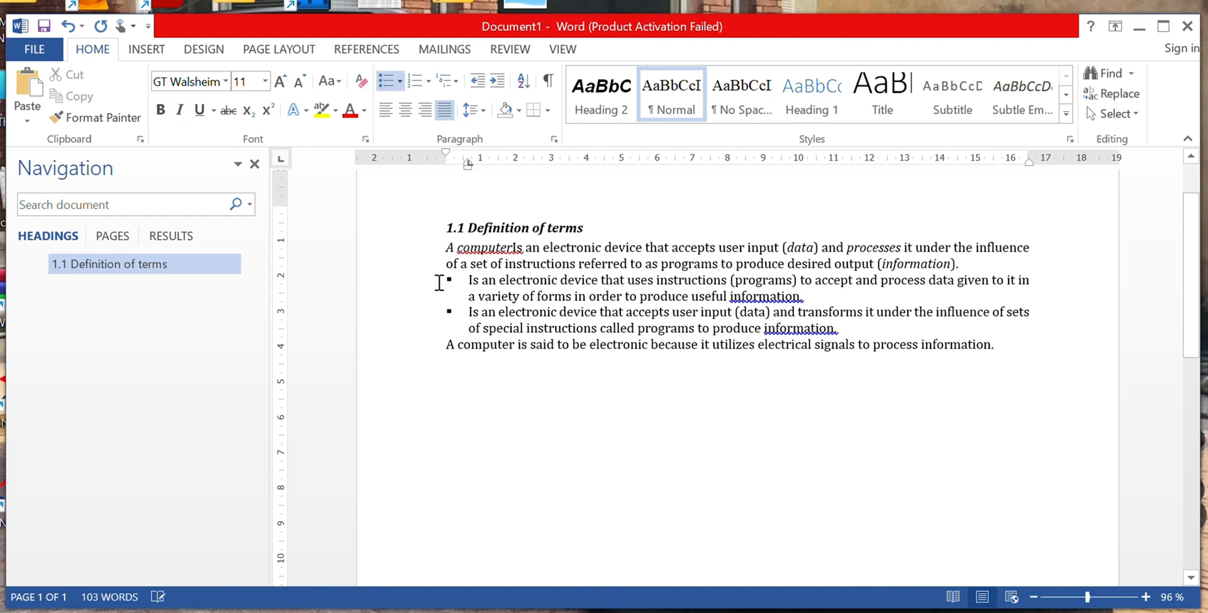
key(BackSpace)
key(BackSpace)
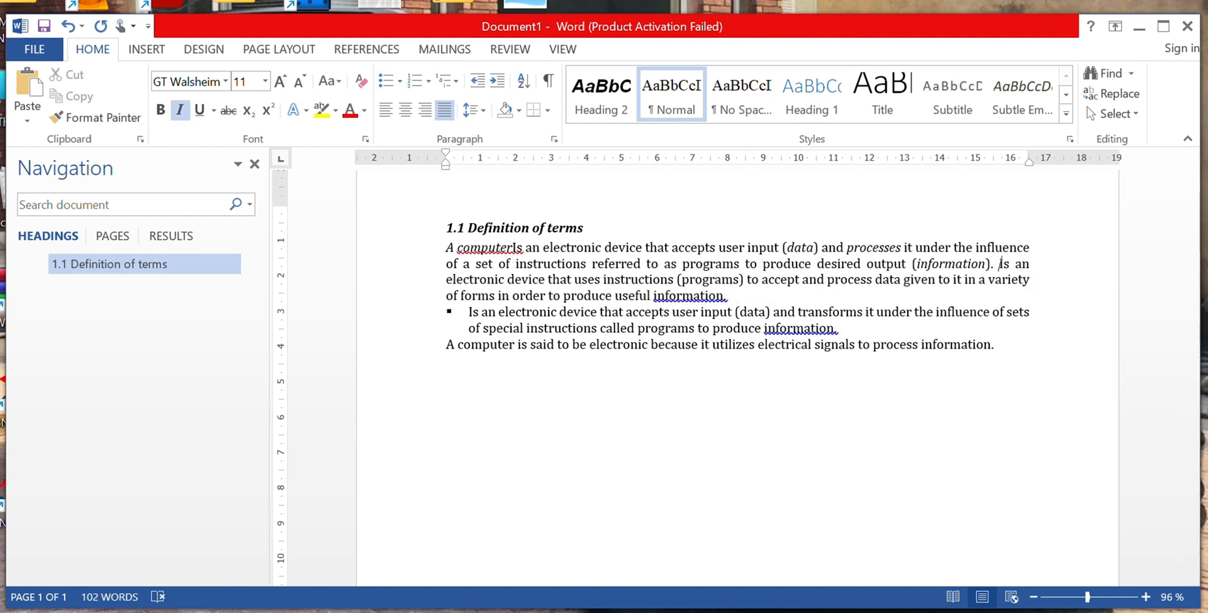
Step: Remove the bullet and indent from the remaining bulleted definition so it starts at the margin as plain text
click(446, 331)
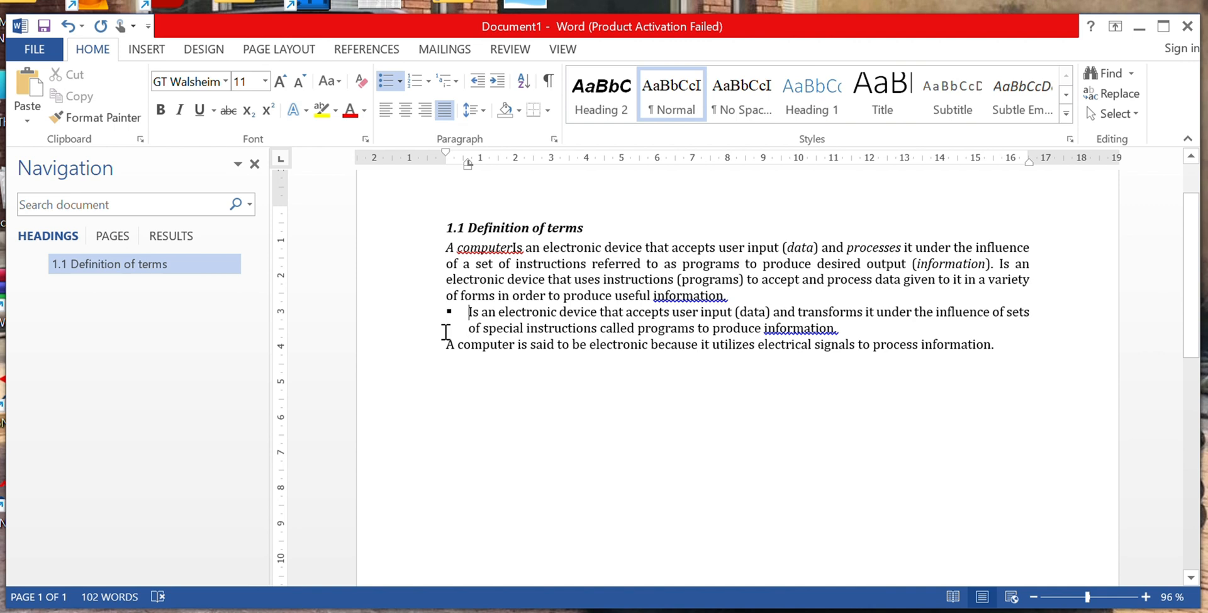
text(\)
key(BackSpace)
key(BackSpace)
key(BackSpace)
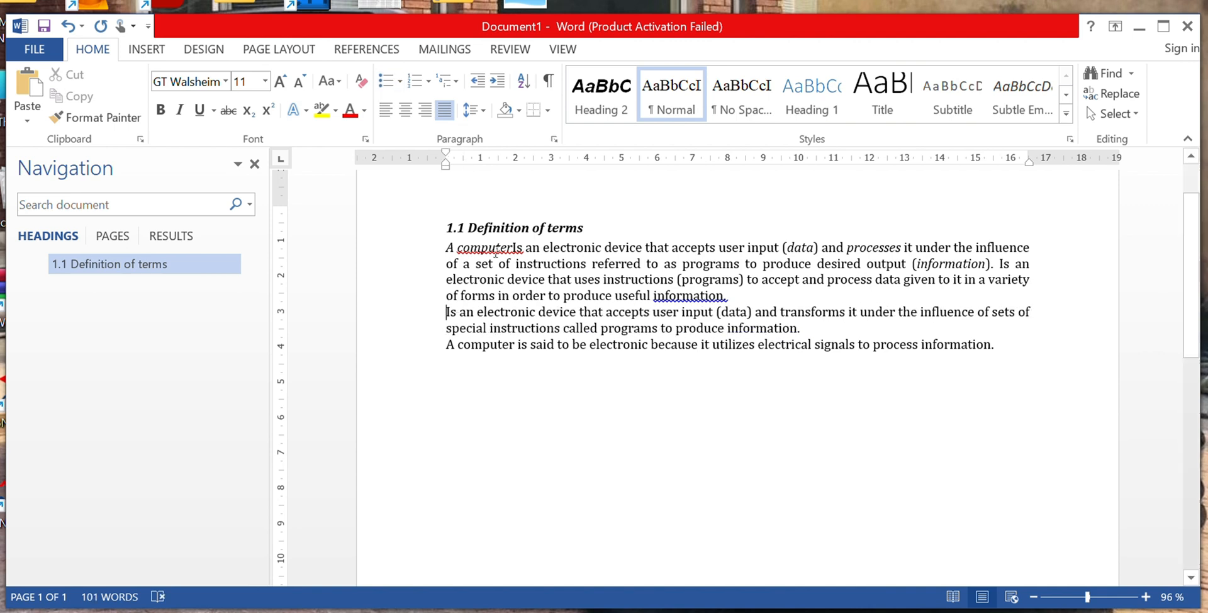
Step: Delete the number 1.1 from the heading so it reads "Definition of terms"
click(471, 223)
key(BackSpace)
key(BackSpace)
key(BackSpace)
key(BackSpace)
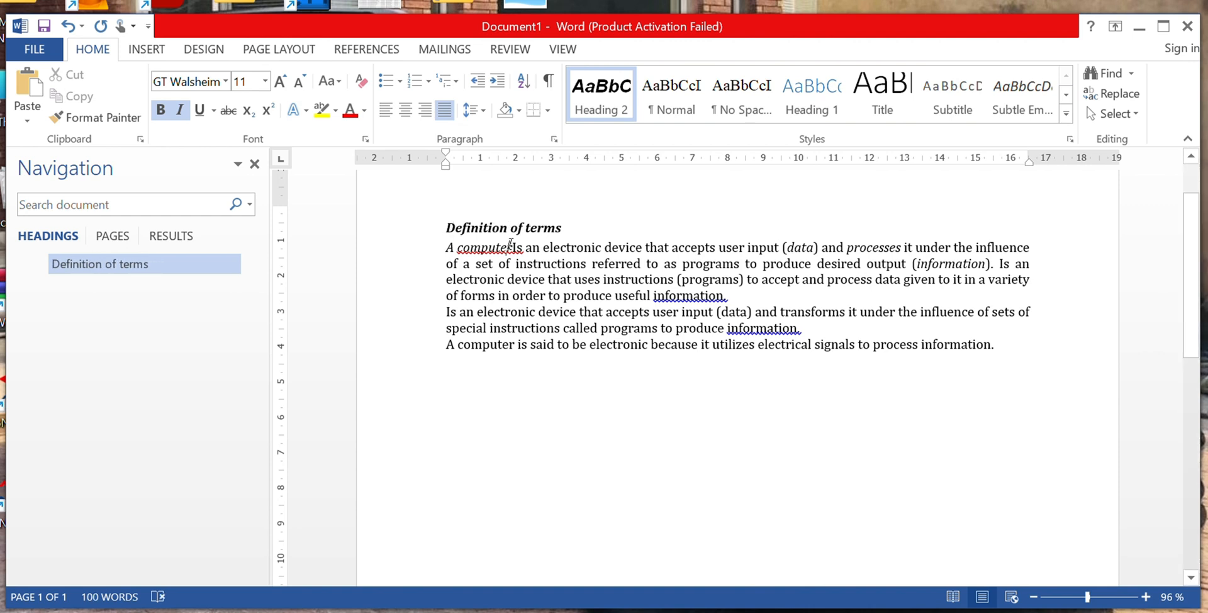
click(511, 244)
click(518, 246)
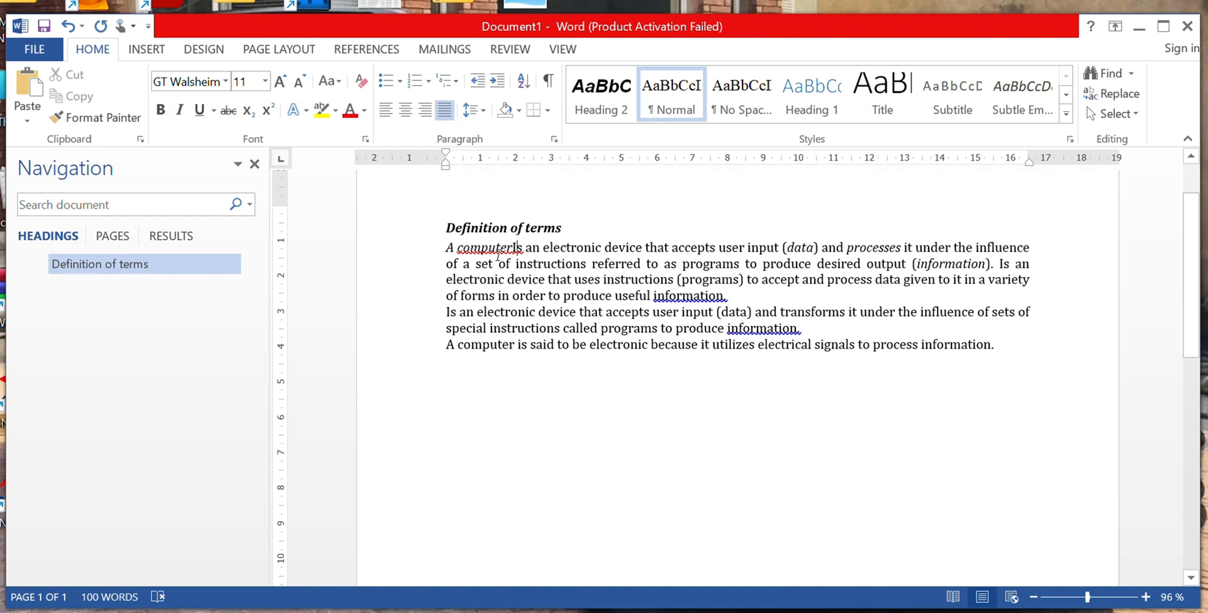
key(BackSpace)
Step: Accept the grammar suggestion "information?" for both flagged occurrences of "information." in the definitions
click(703, 270)
right_click(695, 294)
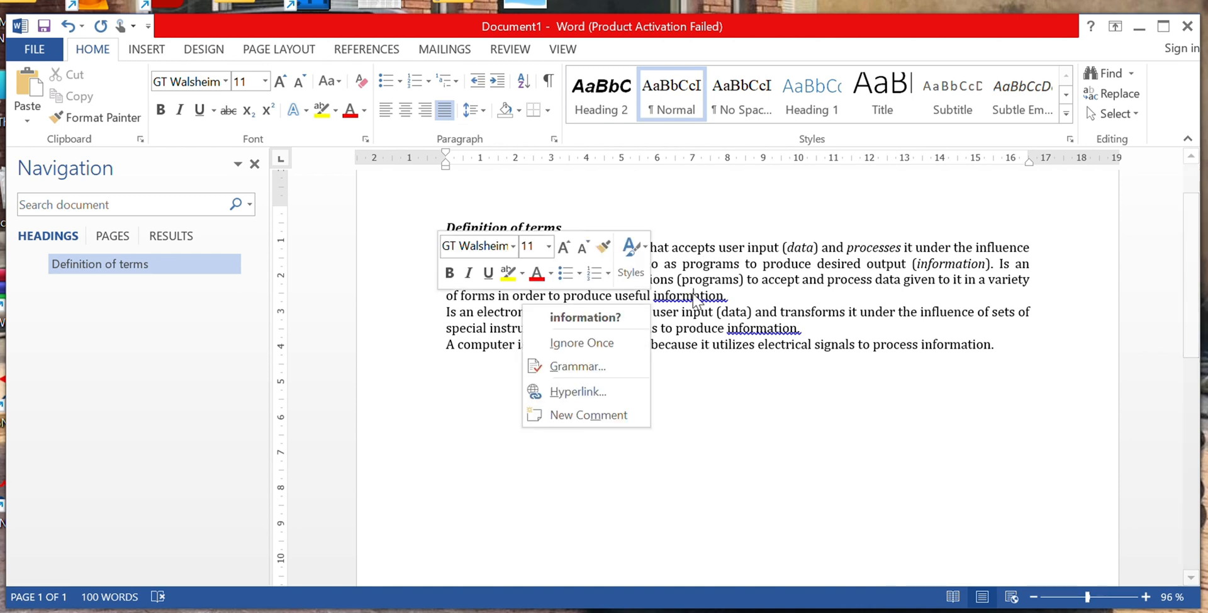
click(637, 318)
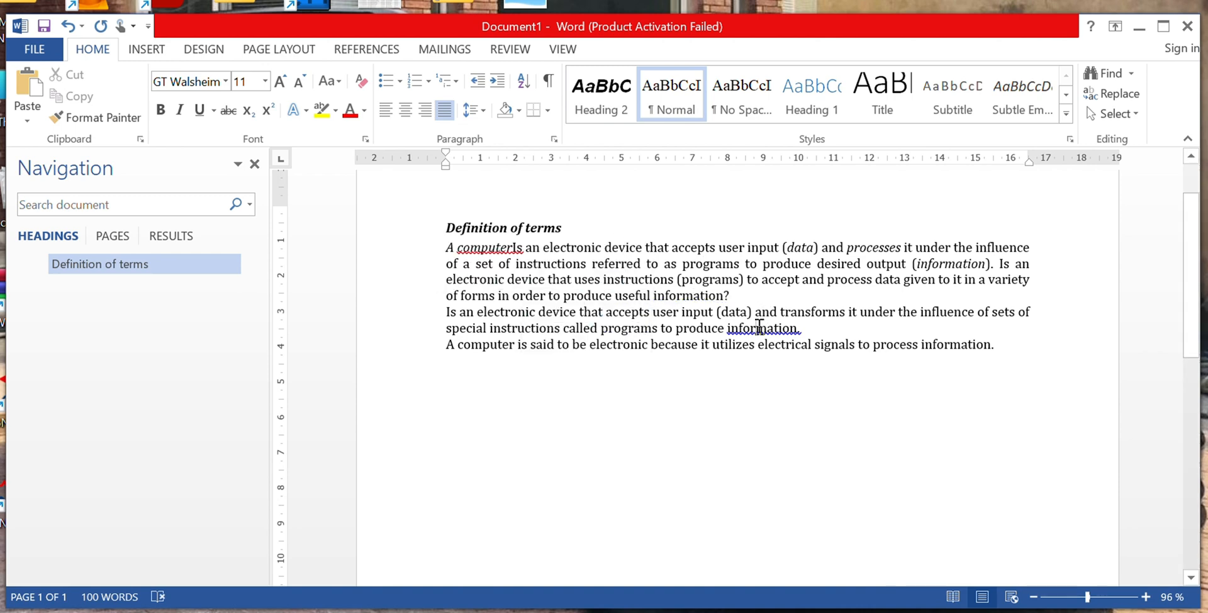
right_click(759, 326)
click(705, 351)
Step: Correct "computerIs" with the spelling suggestion "computer Is" and make the word "is" lowercase
right_click(468, 250)
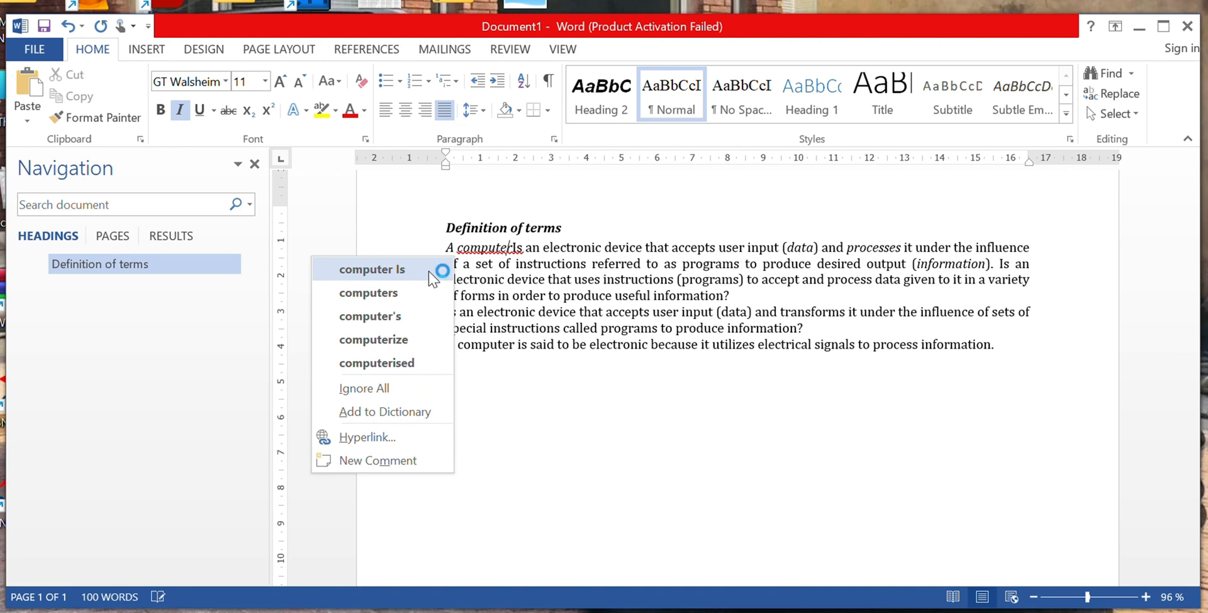
click(429, 277)
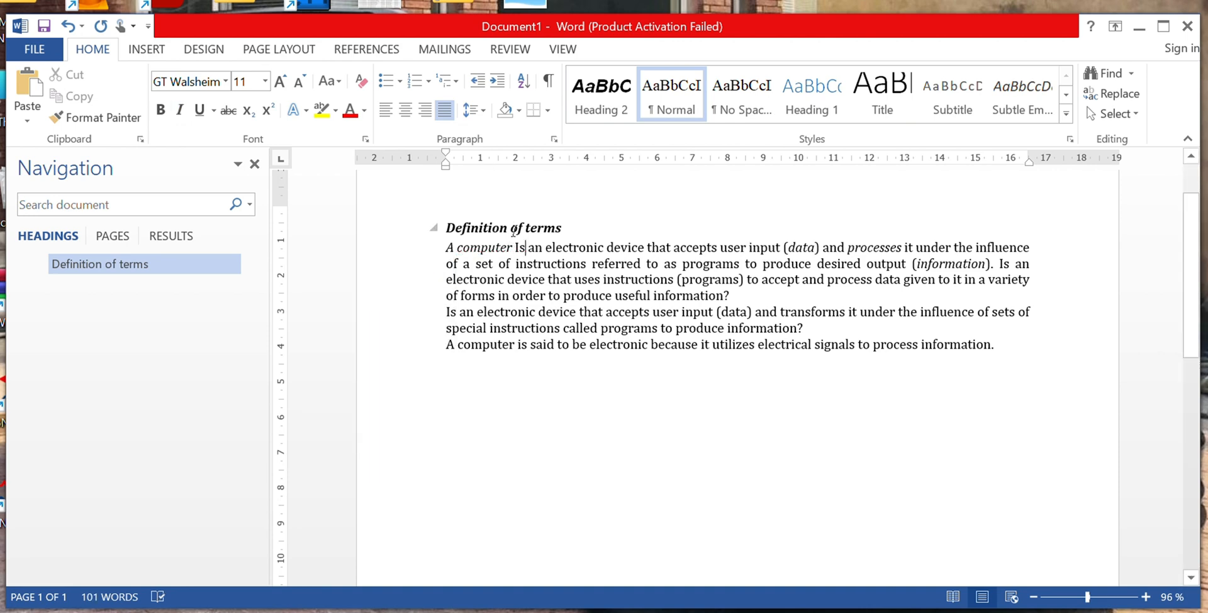
click(572, 247)
click(521, 244)
key(BackSpace)
text(it )
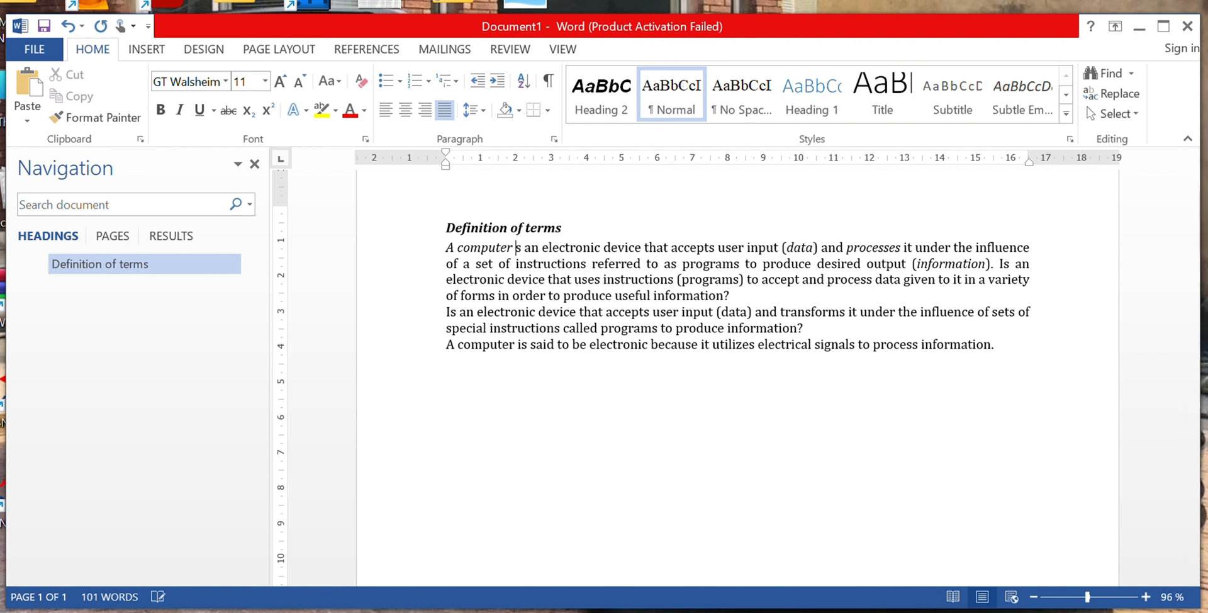
text(i)
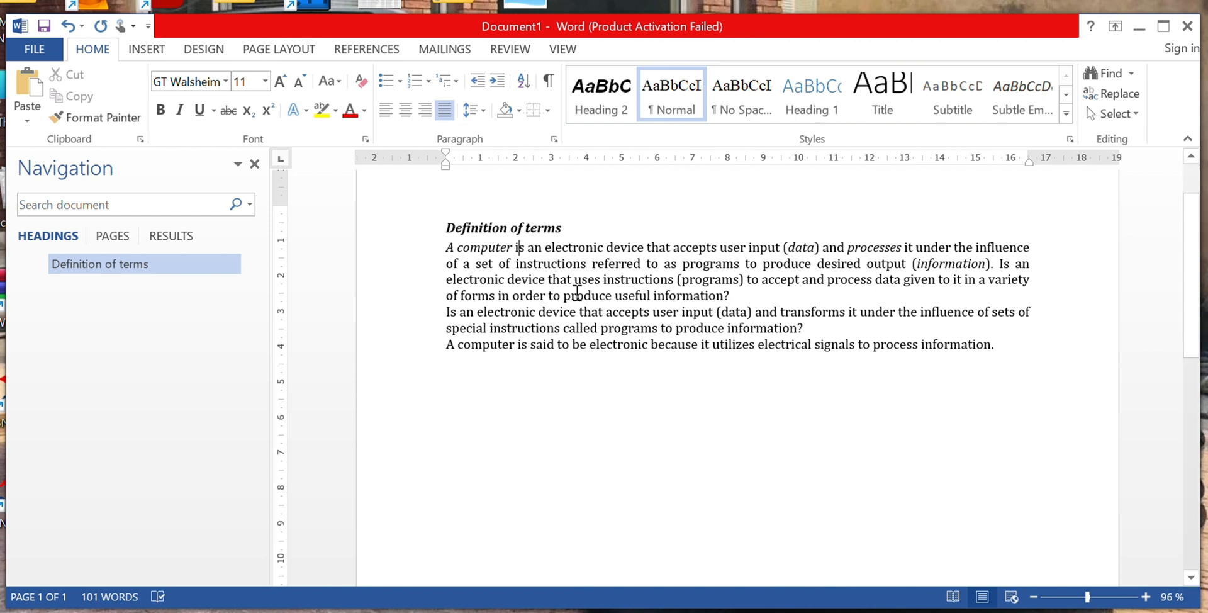
double_click(614, 387)
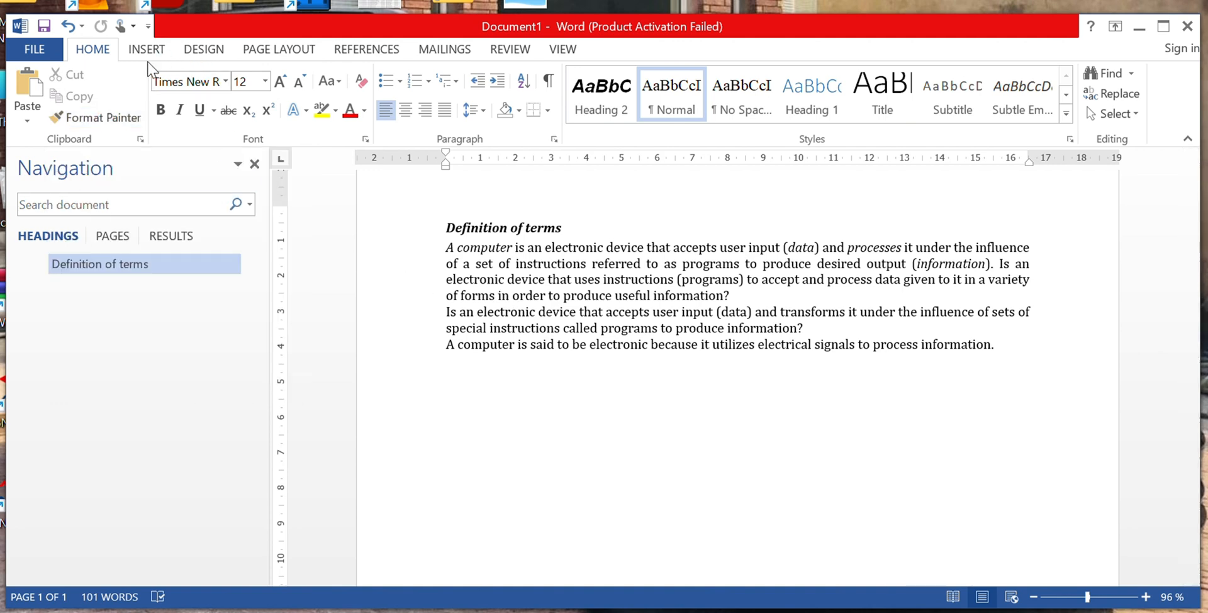
click(21, 82)
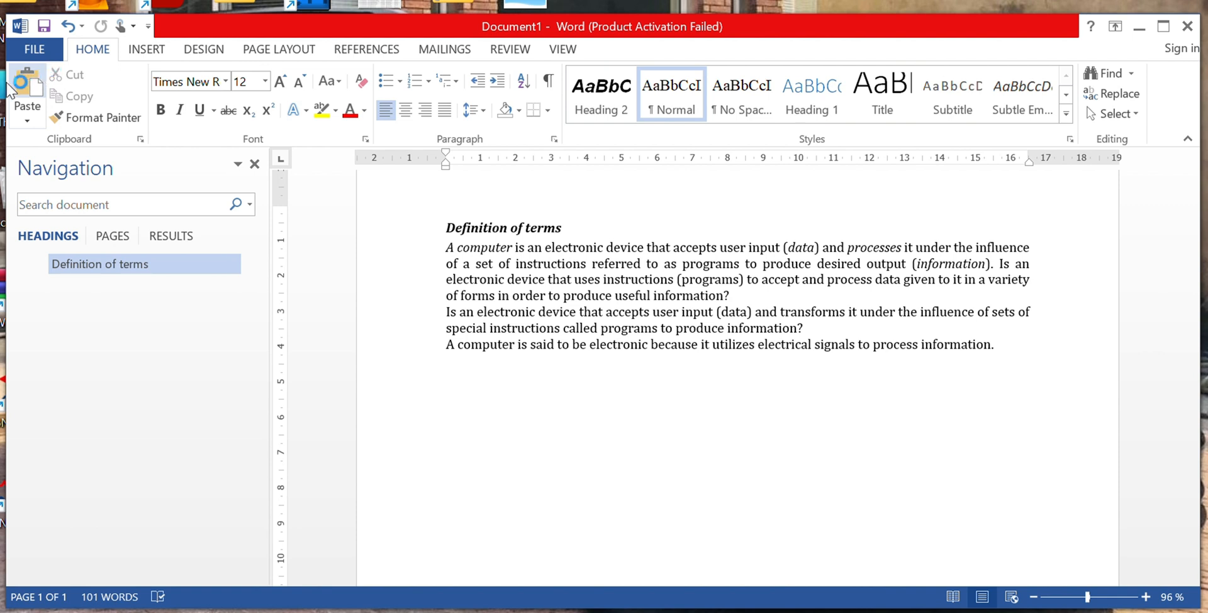
click(162, 111)
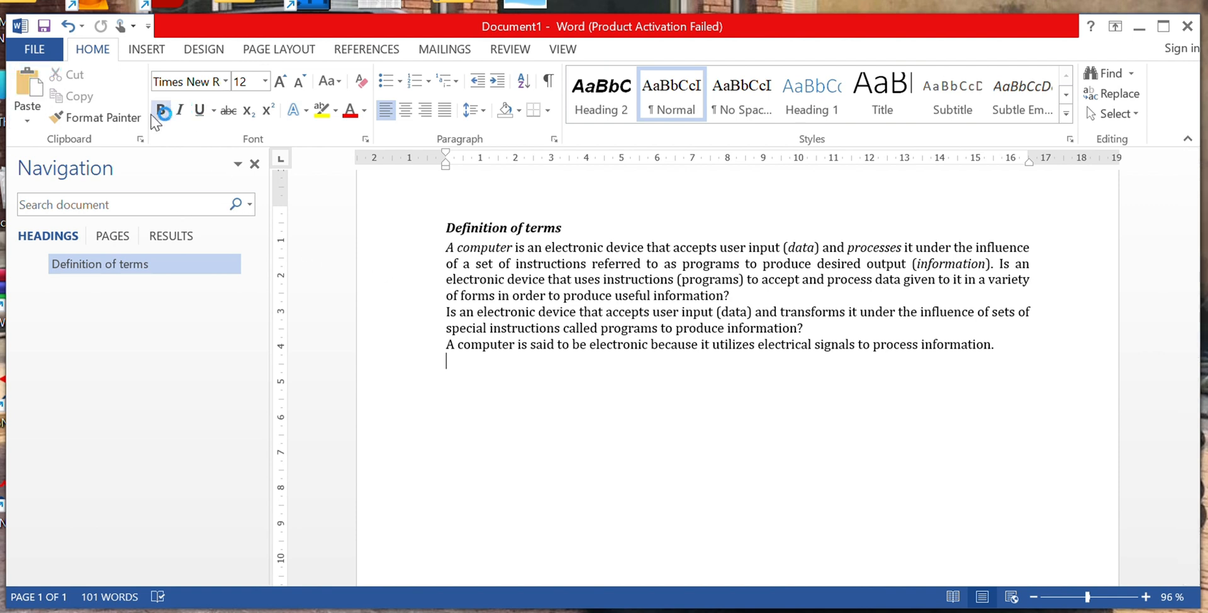
click(161, 111)
click(119, 126)
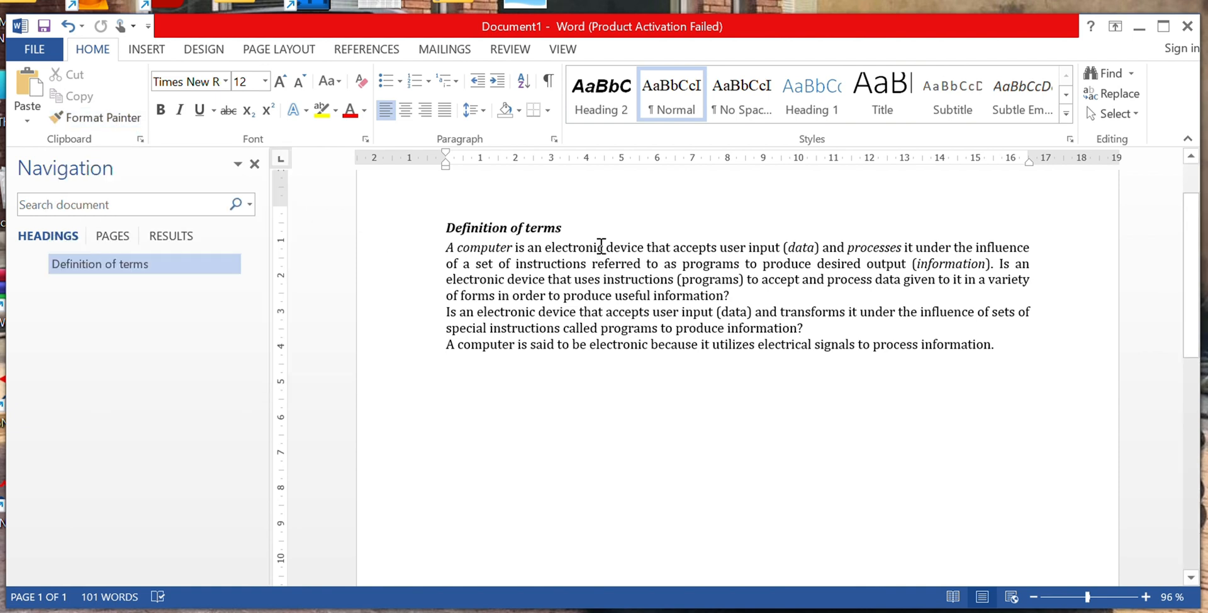
click(446, 227)
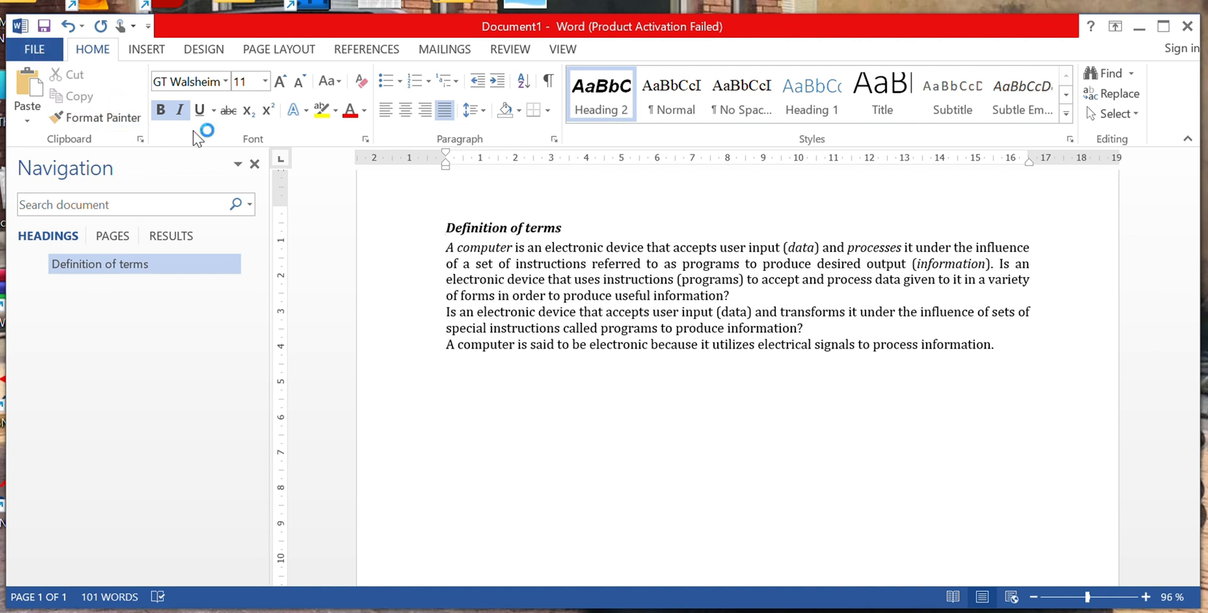
click(44, 55)
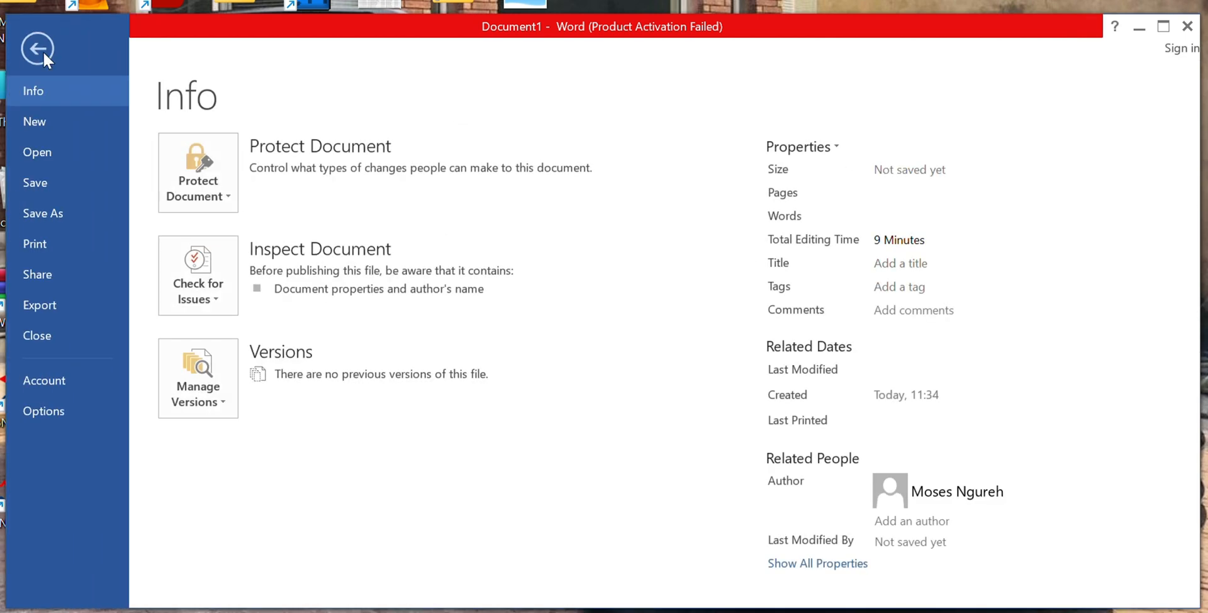
click(50, 60)
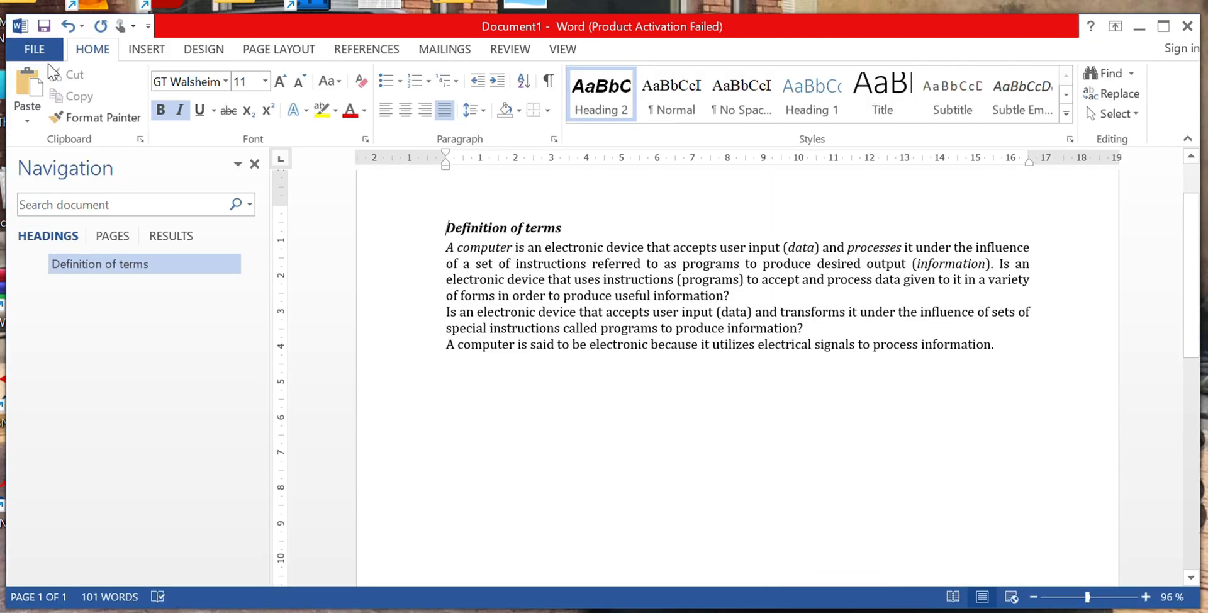
Step: Start saving the document to the computer as a new file, choosing Desktop as the location
click(47, 54)
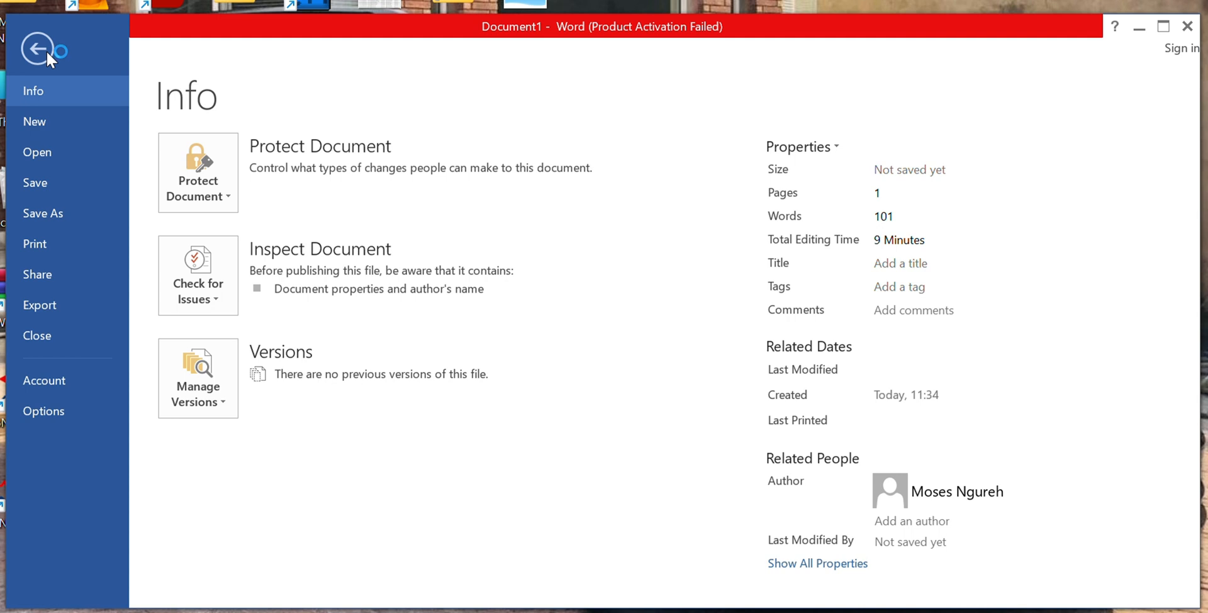
click(53, 157)
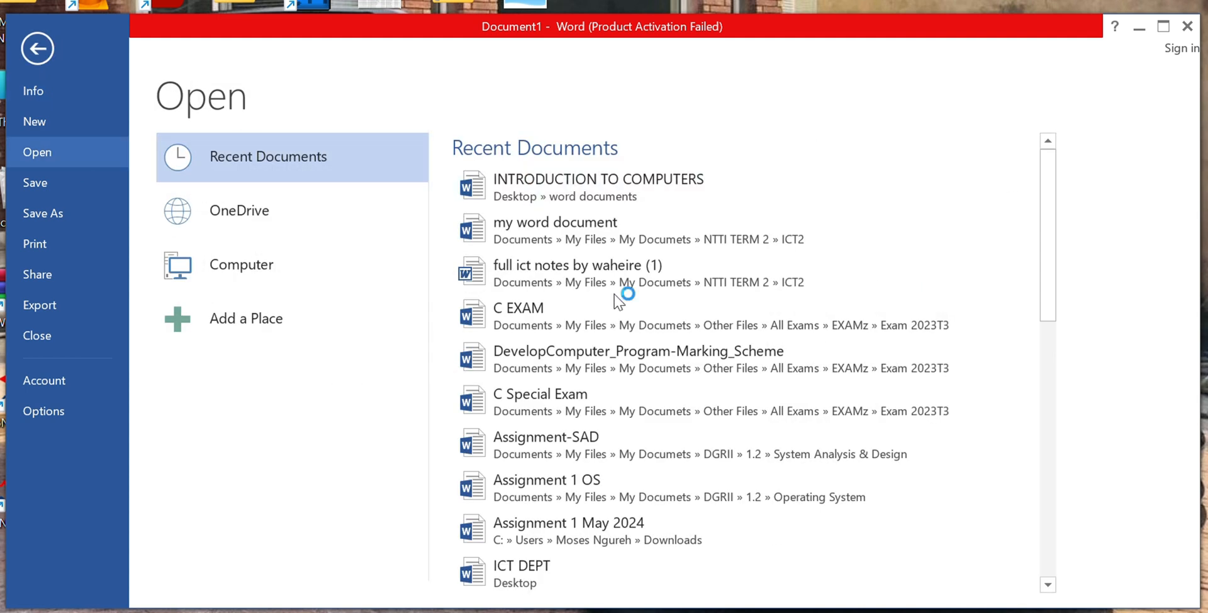
click(45, 186)
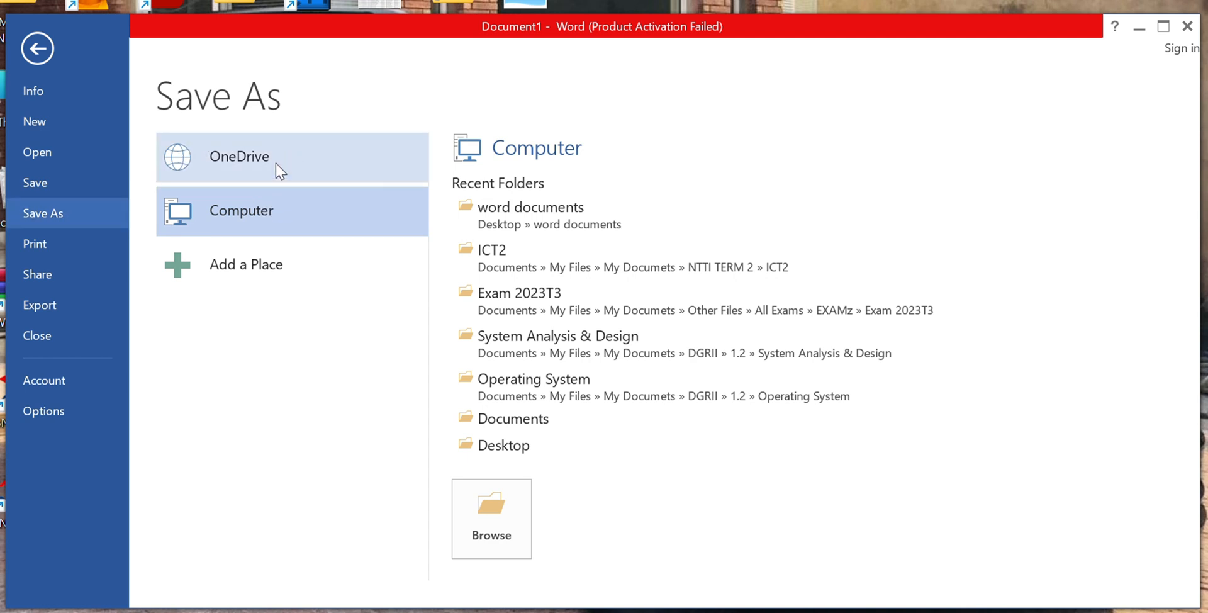
click(282, 209)
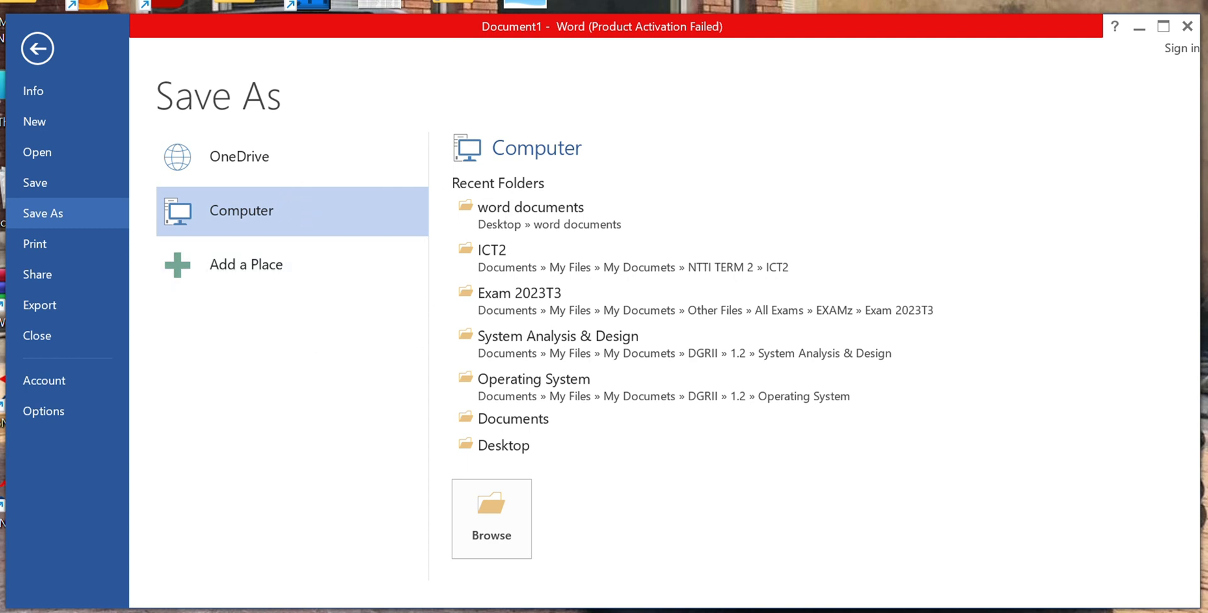
click(318, 221)
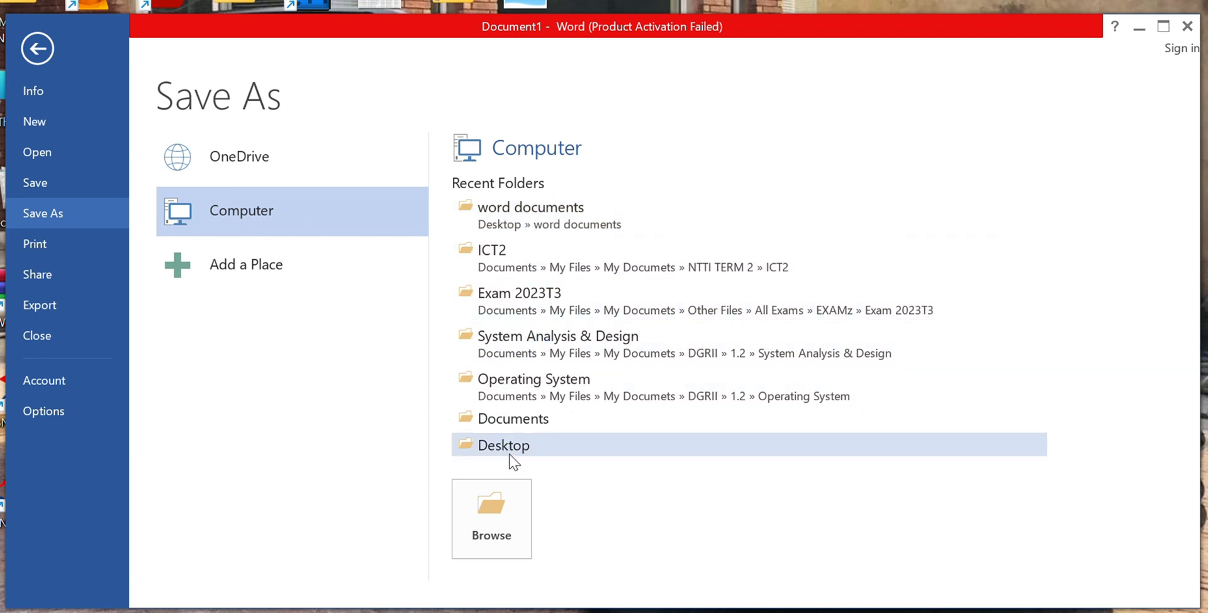
click(539, 447)
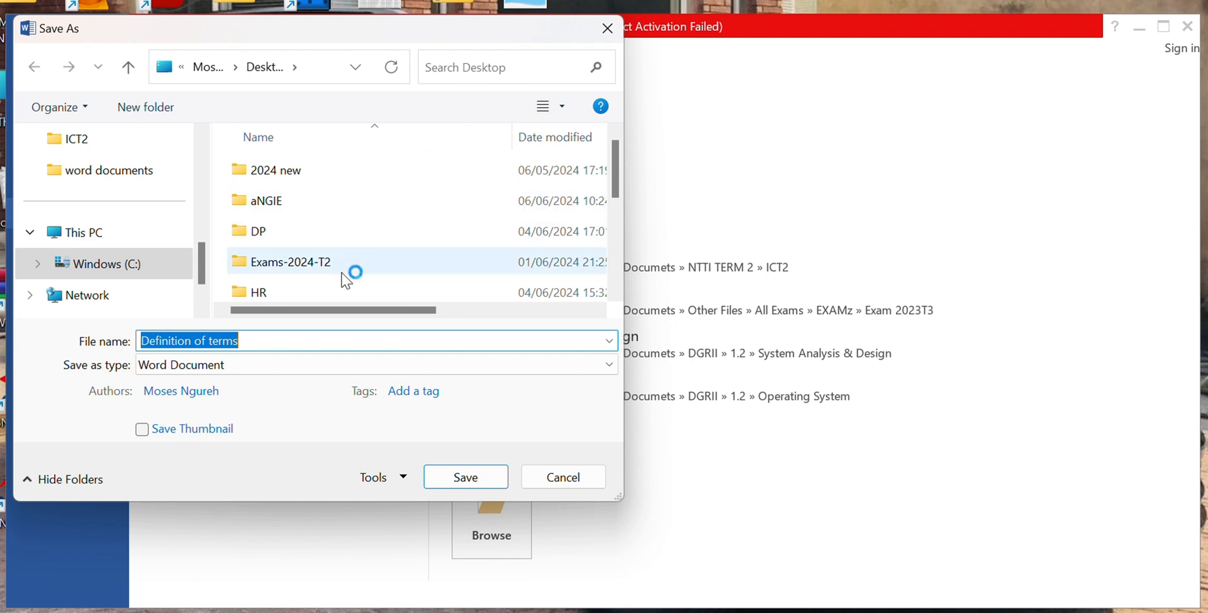
Step: Create a new folder on the Desktop from the save dialog, leaving its default name
right_click(459, 247)
click(548, 425)
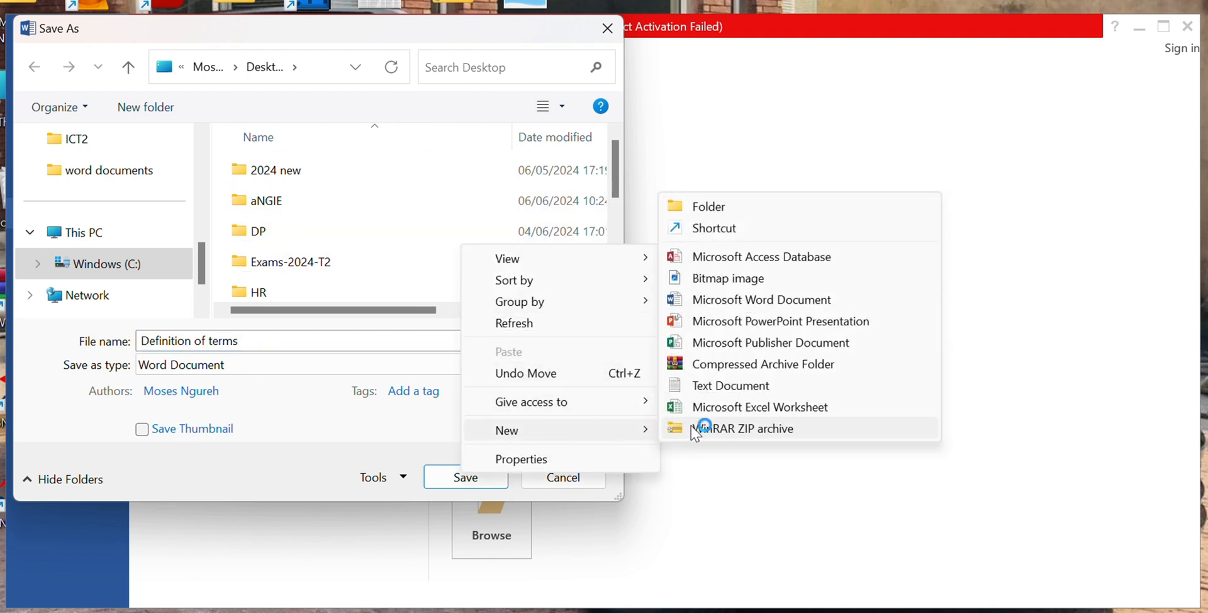
click(718, 206)
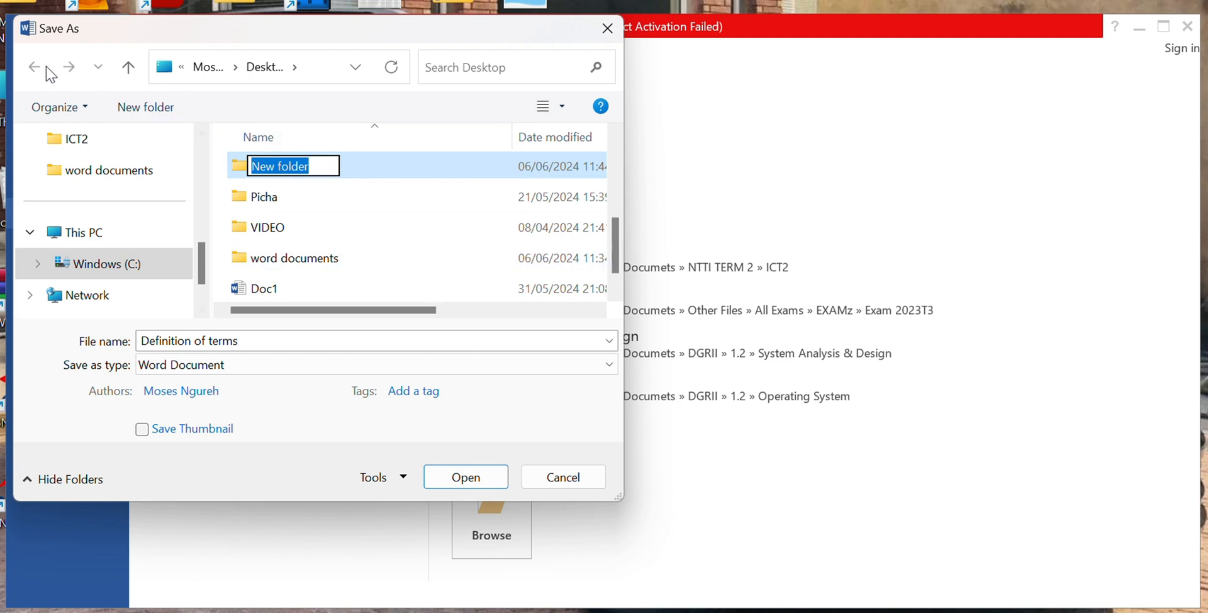
Step: Go up from the Desktop to the user's profile folder and create a new folder there
click(128, 67)
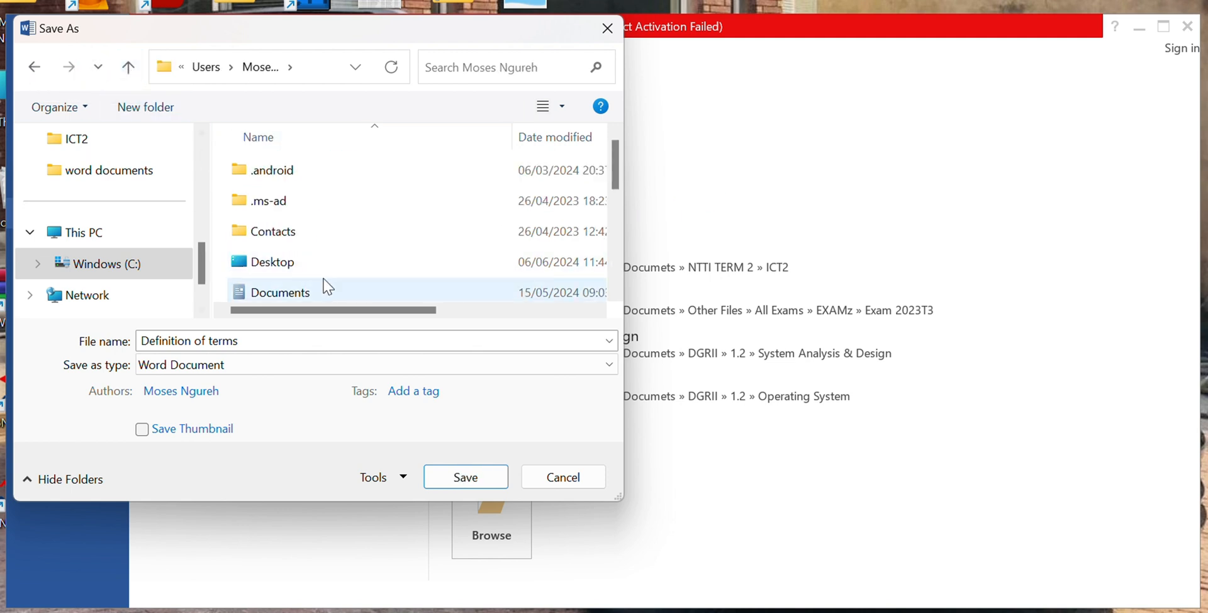
right_click(444, 233)
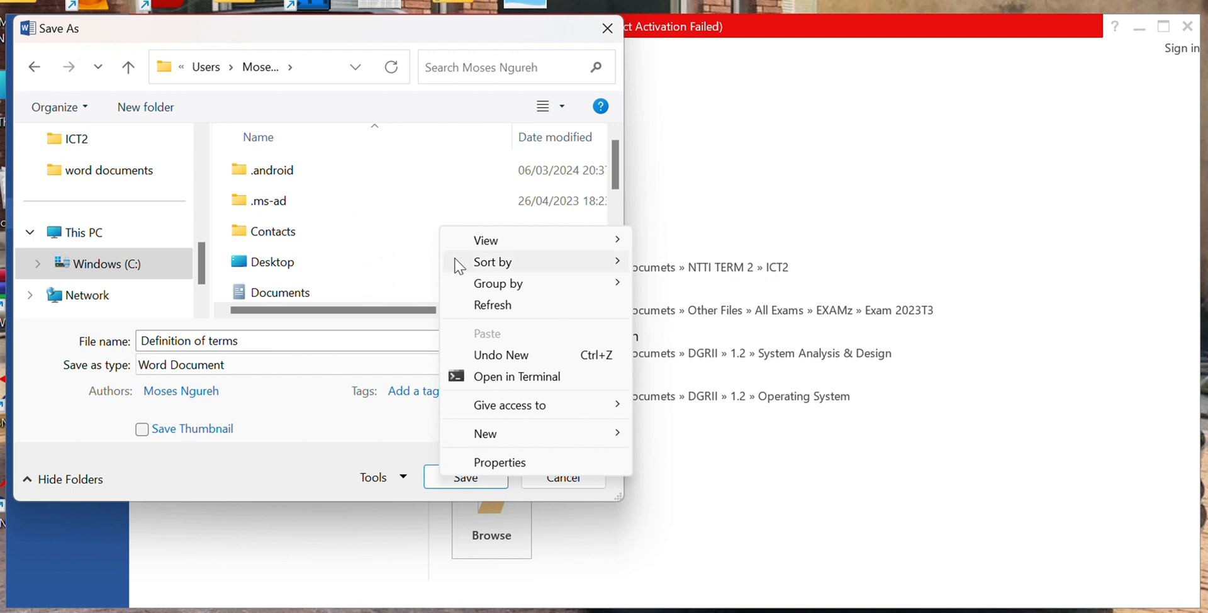
mouse_move(536, 440)
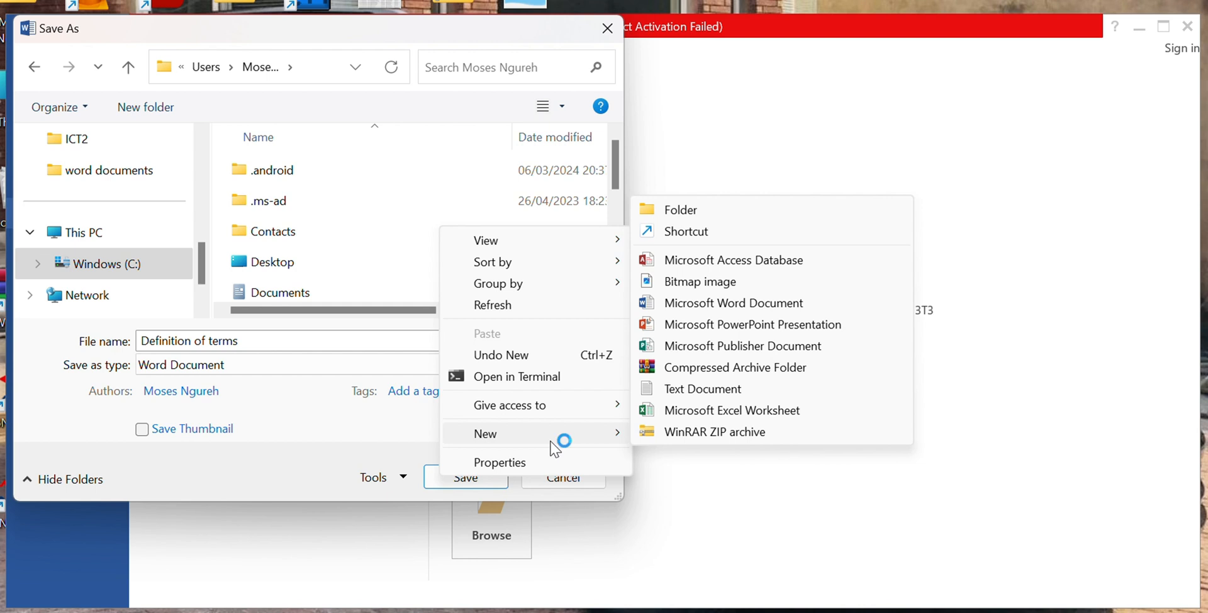
click(683, 210)
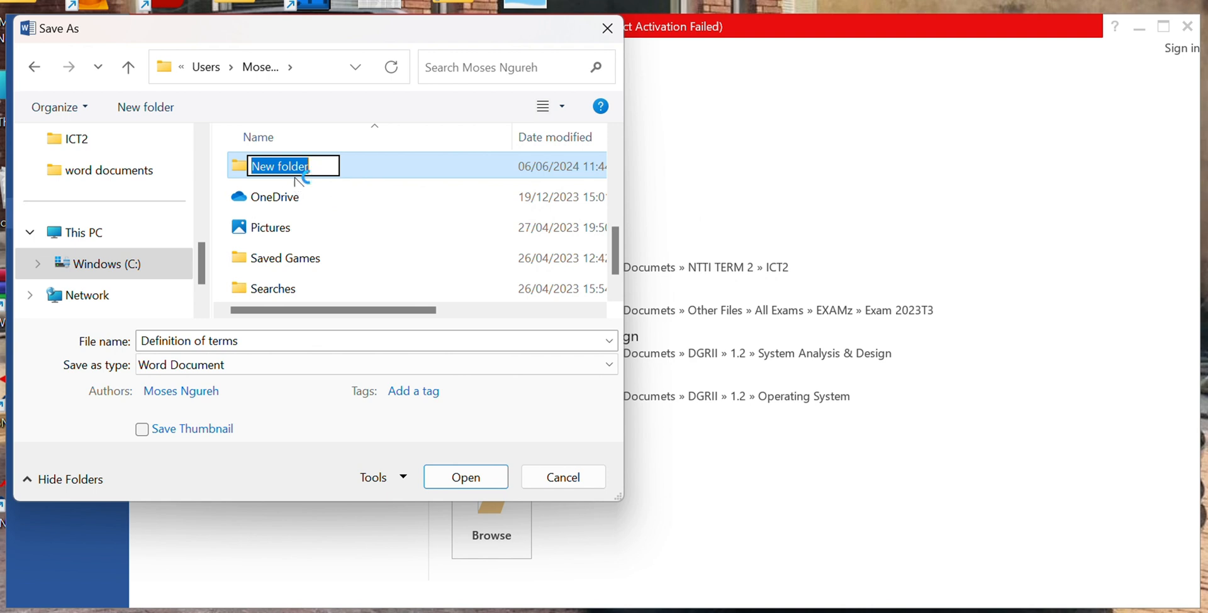
Step: Name the new folder "My microsoft word document"
text(c)
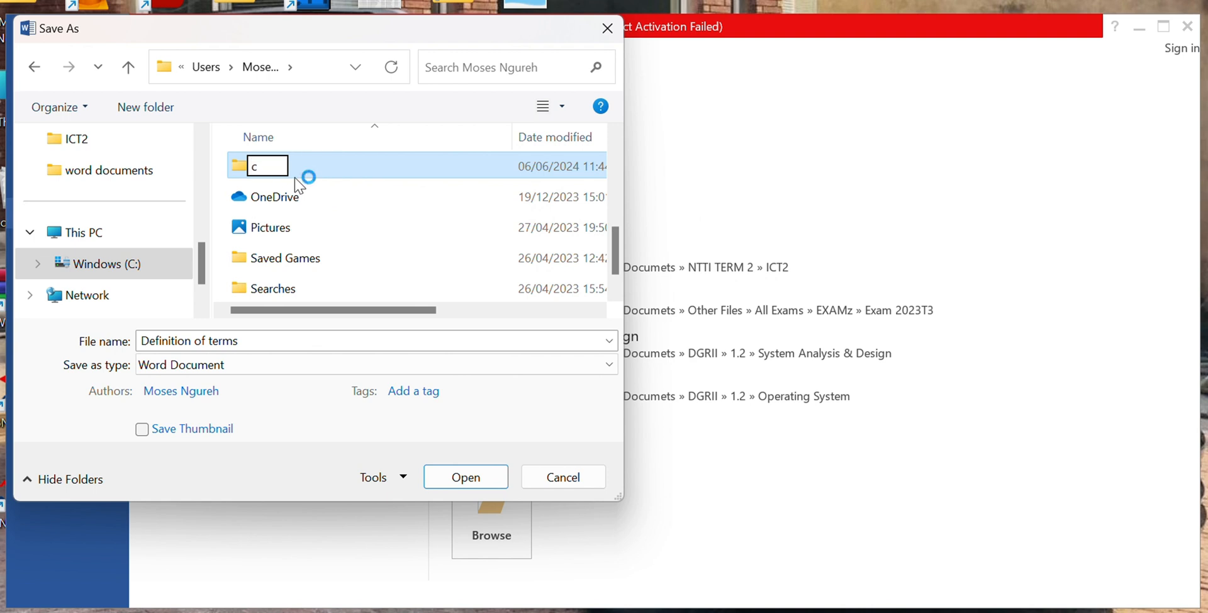
key(BackSpace)
text(my )
text(co,)
key(BackSpace)
key(BackSpace)
key(BackSpace)
key(BackSpace)
key(BackSpace)
key(BackSpace)
text(my micros)
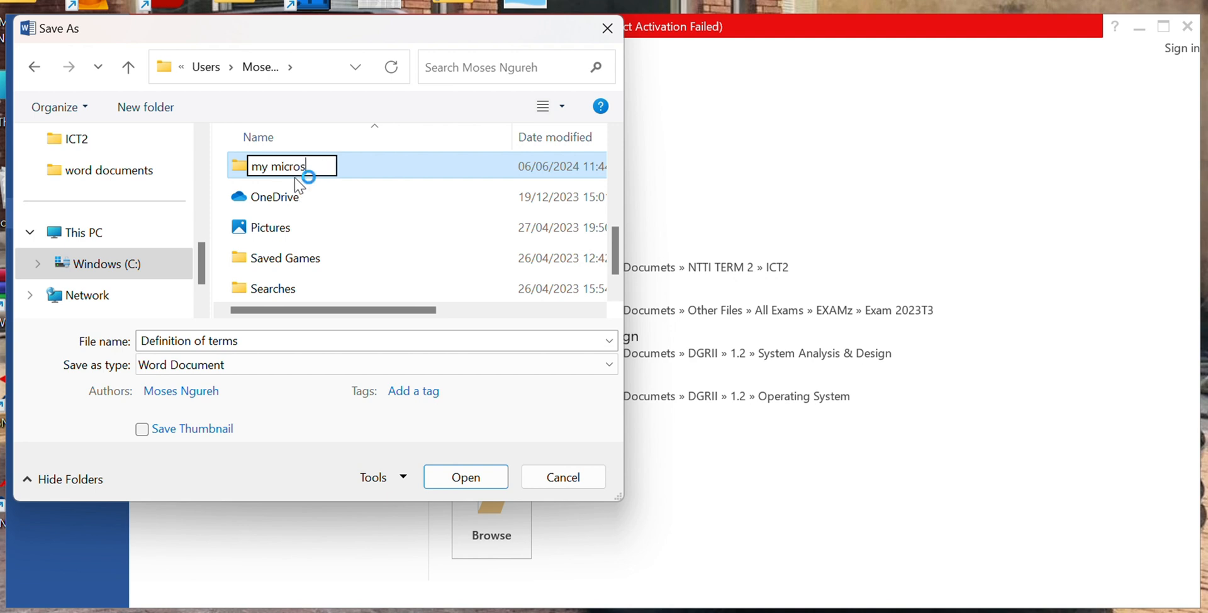
text(oft word )
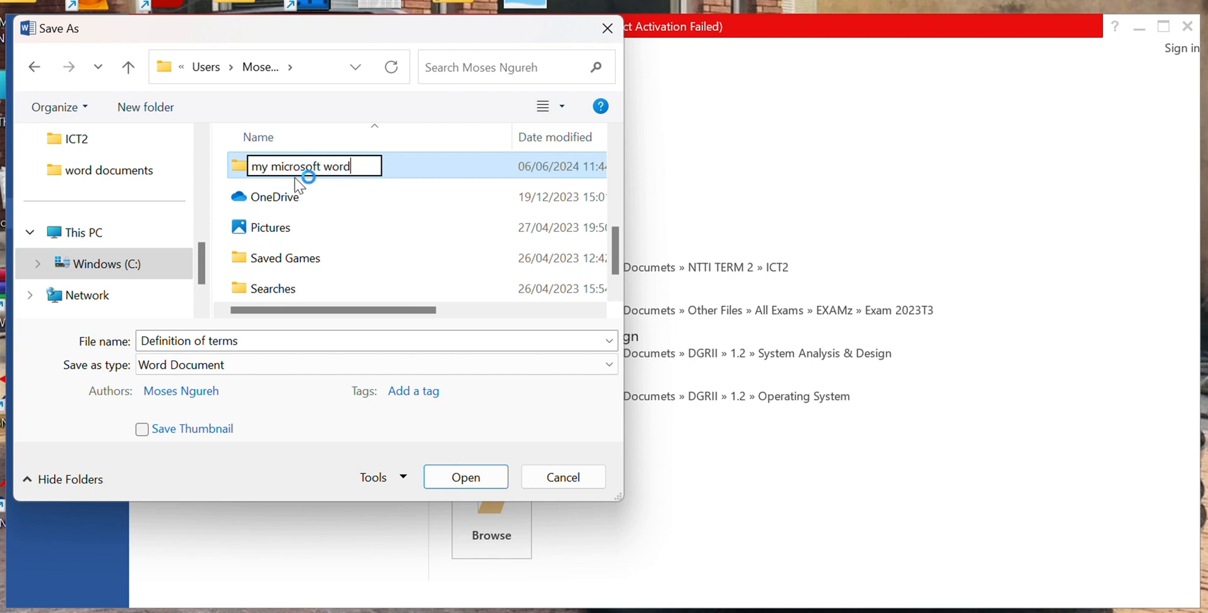
text(document)
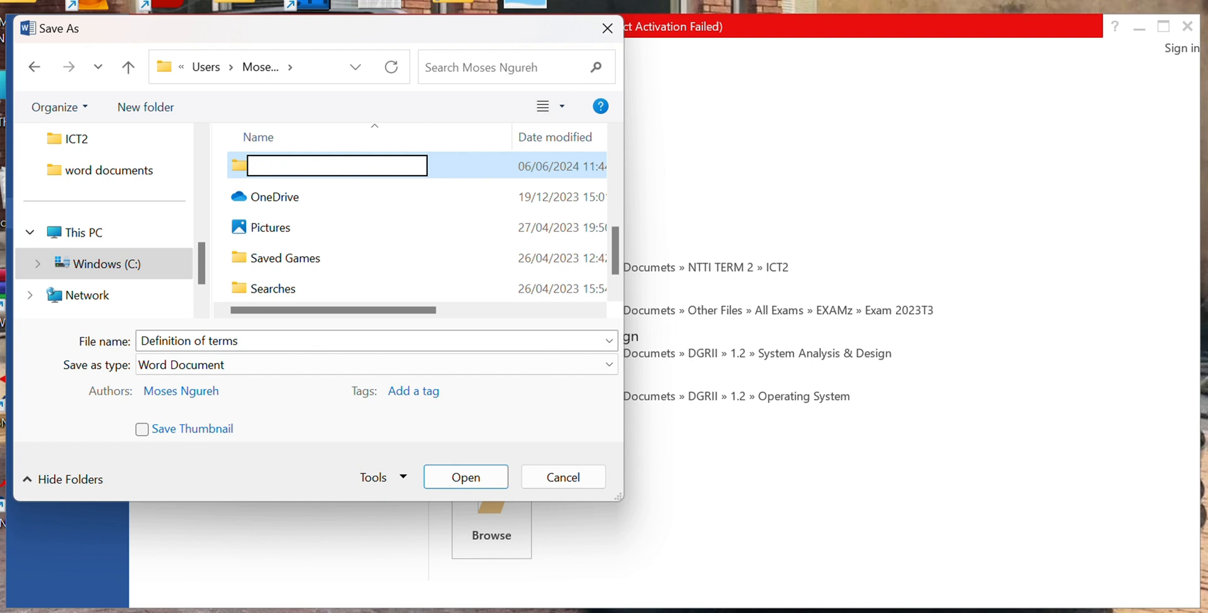
key(BackSpace)
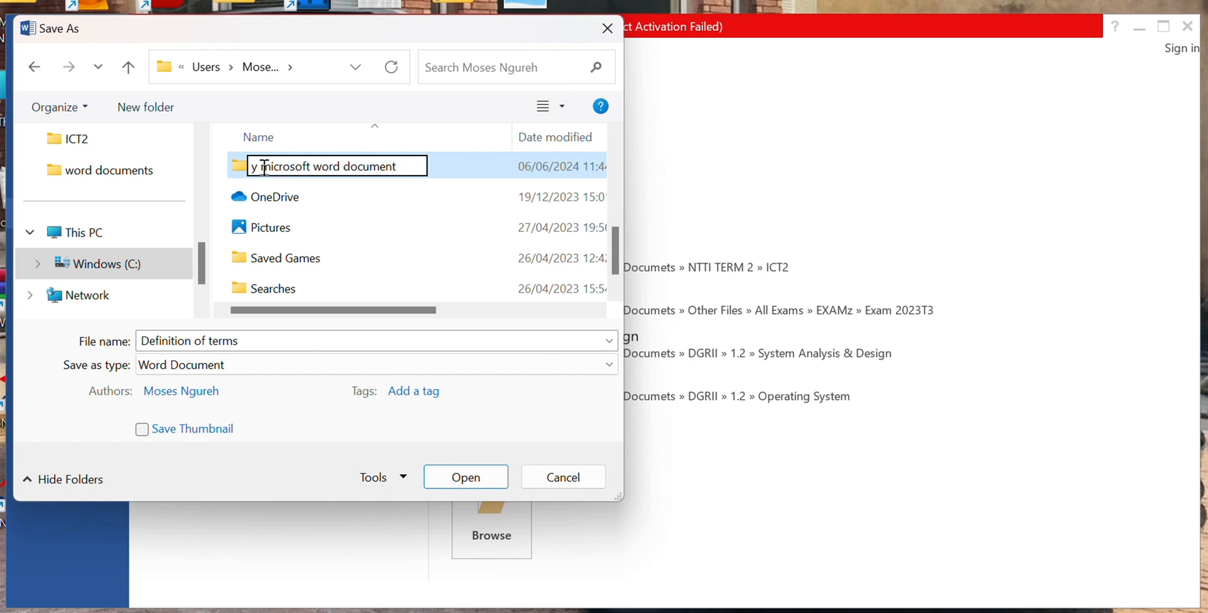
text(M)
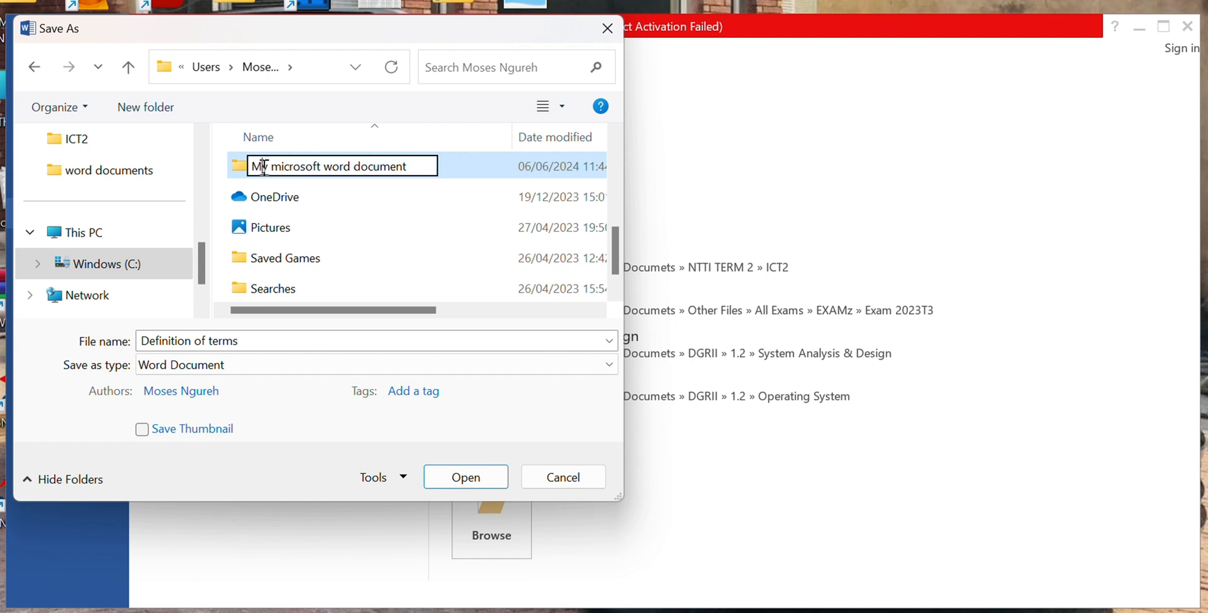
Step: Save the document inside the "My microsoft word document" folder under the file name "INTRODUCTION TO COMPUTERS"
double_click(482, 176)
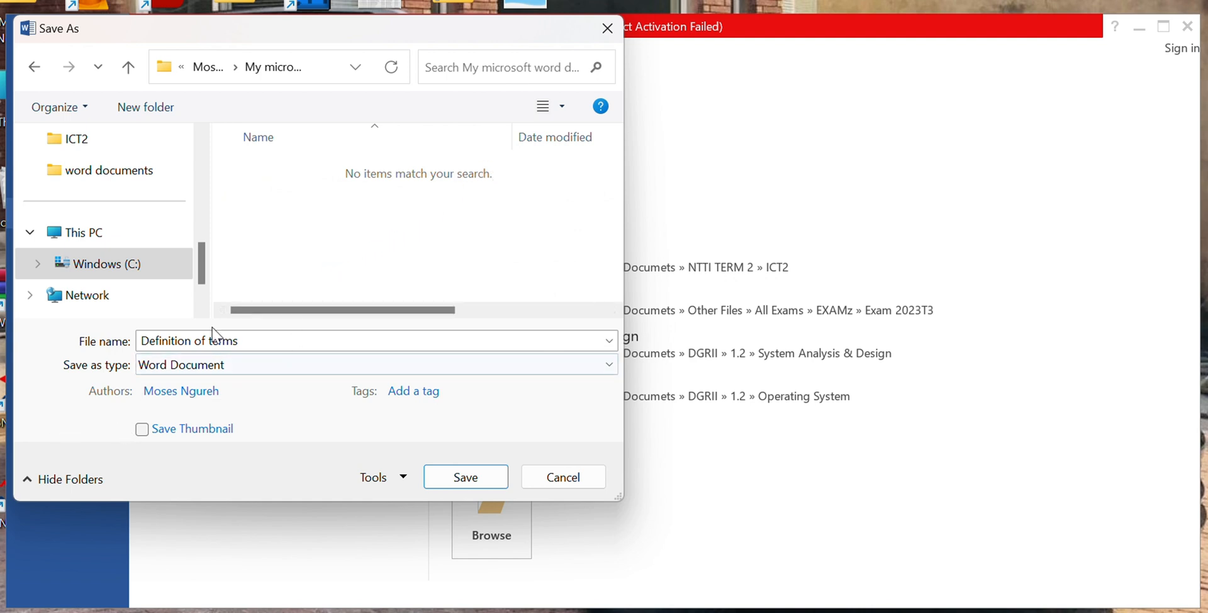
click(251, 341)
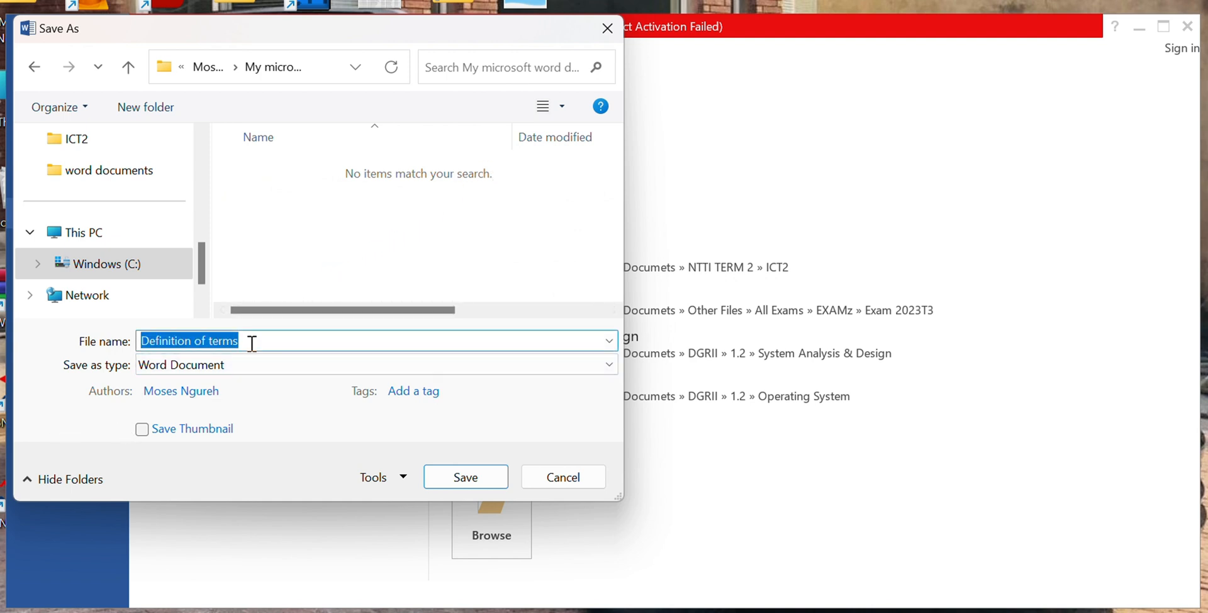
key(BackSpace)
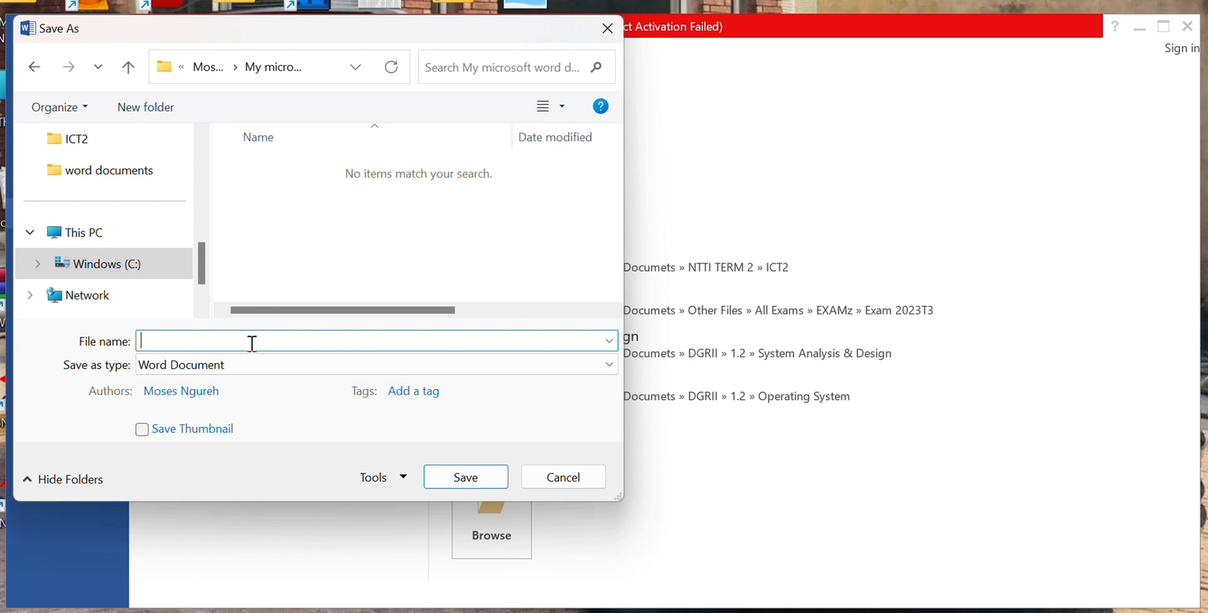
text(INTRODUCTION TO)
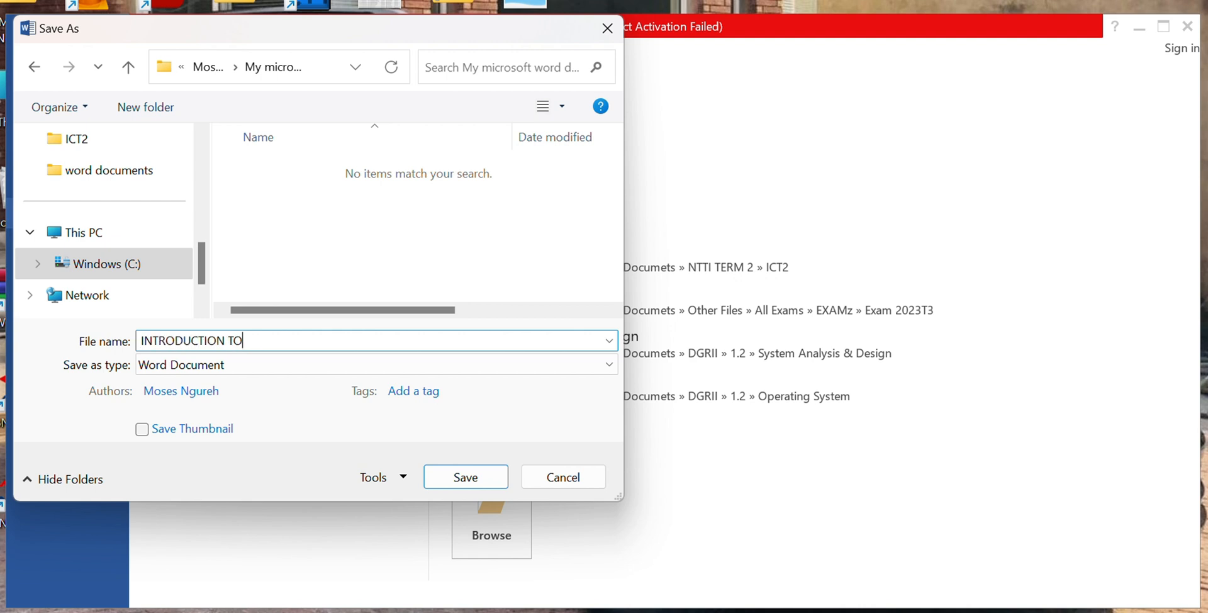
text( COMPUTERS)
click(464, 478)
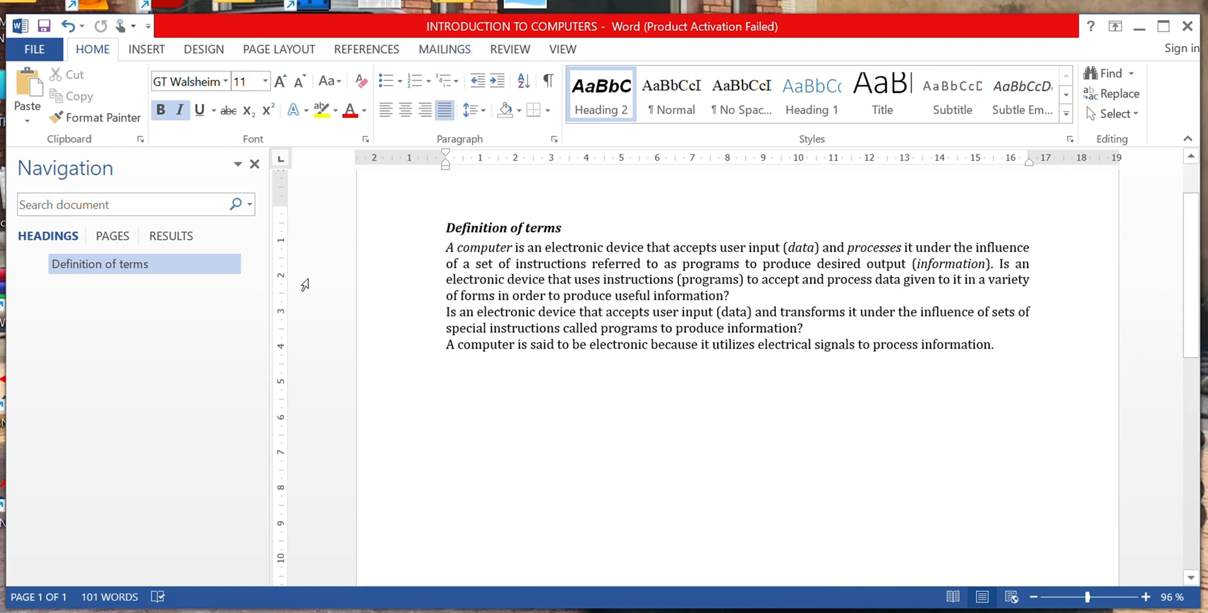
Step: Examine the print settings, including the choices for printed sides and orientation, and the document's sharing options
click(35, 49)
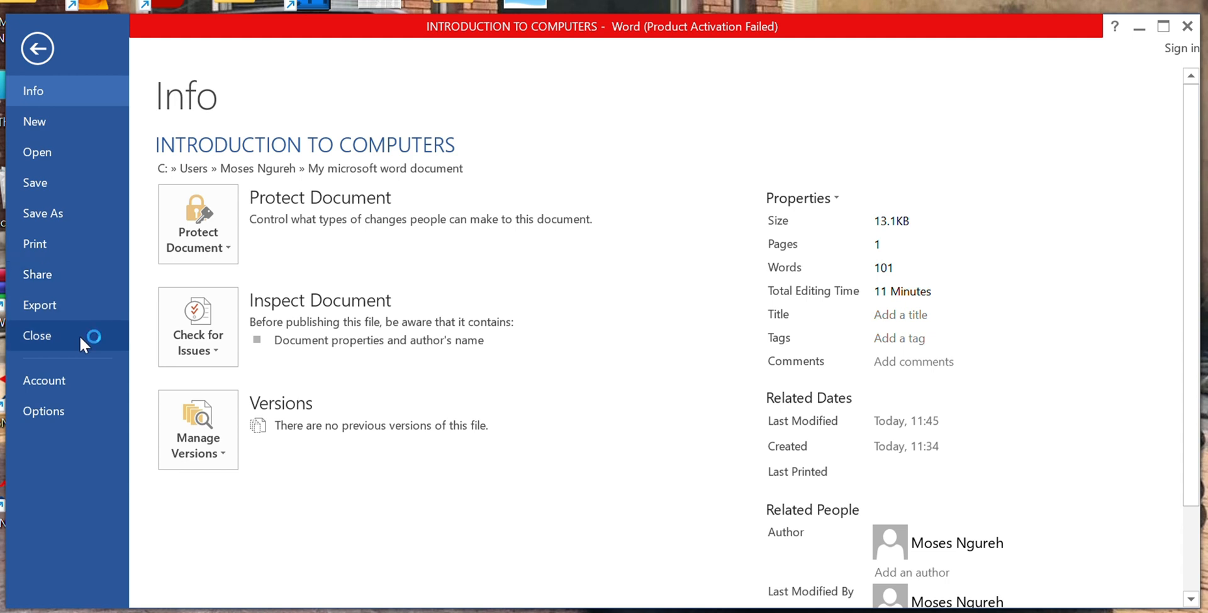
click(65, 238)
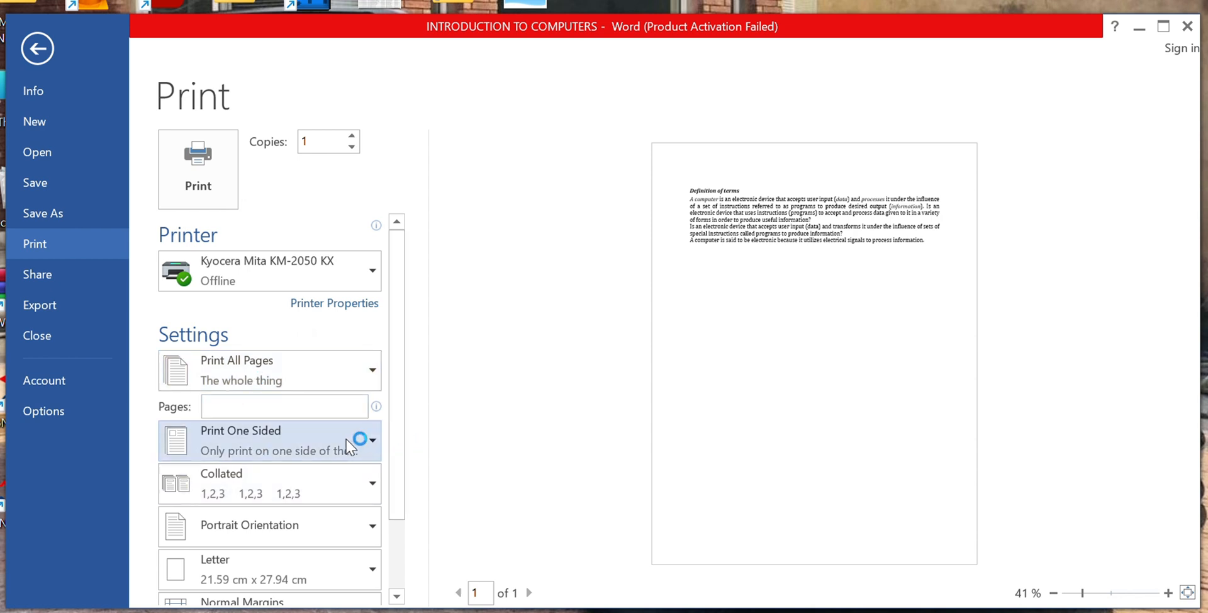
click(370, 443)
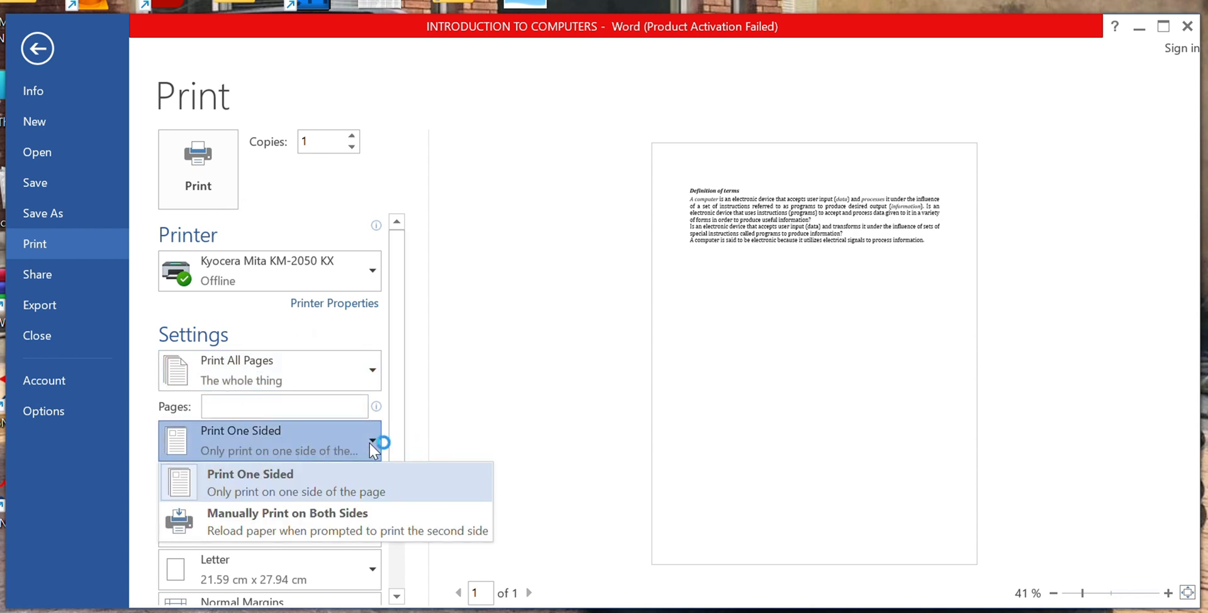
click(368, 441)
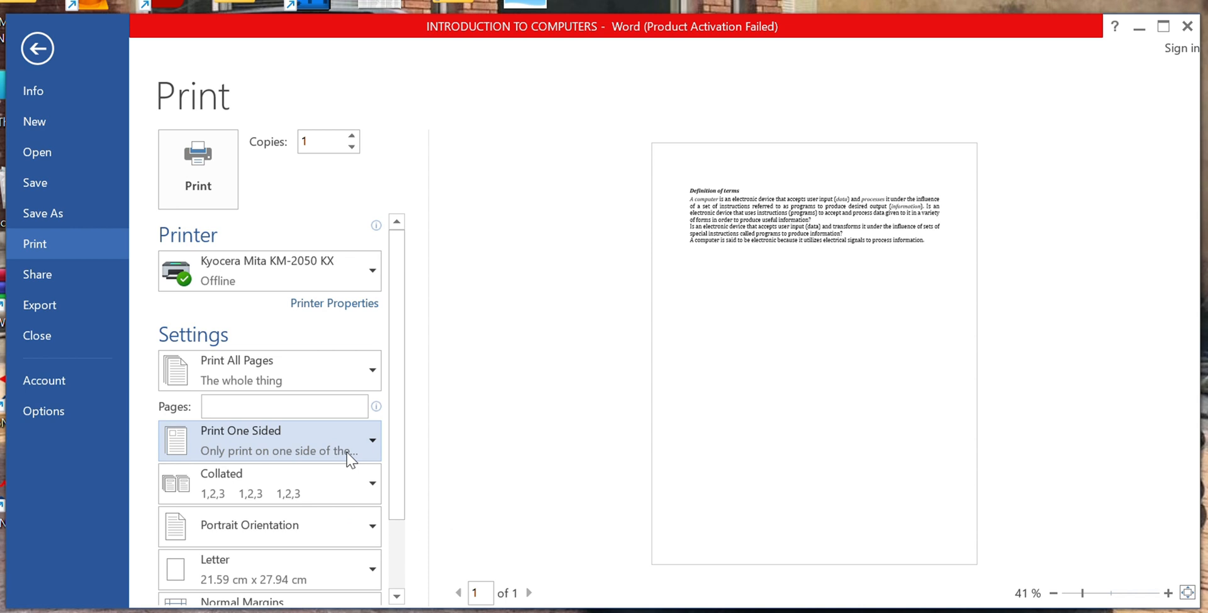
drag(398, 323, 399, 385)
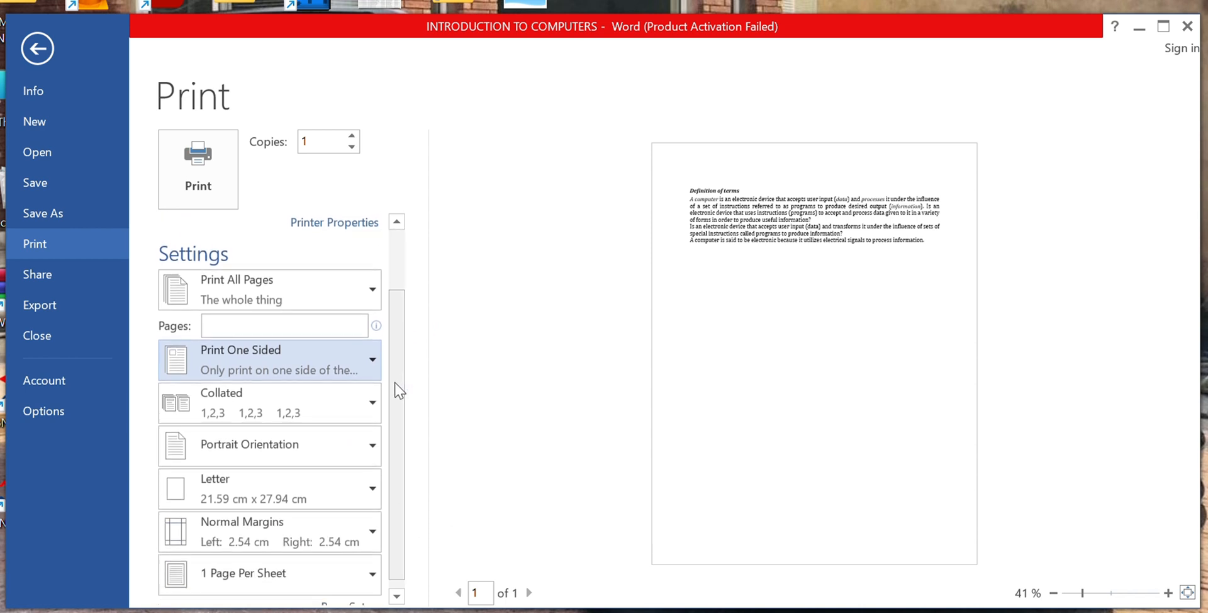
click(372, 450)
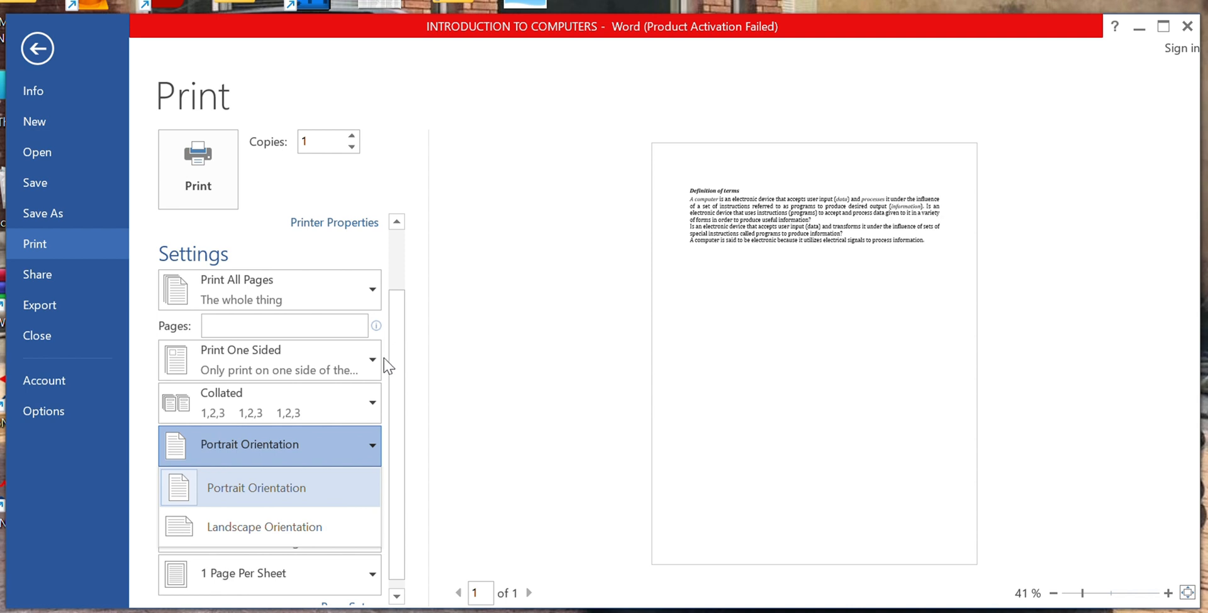
drag(407, 369, 409, 306)
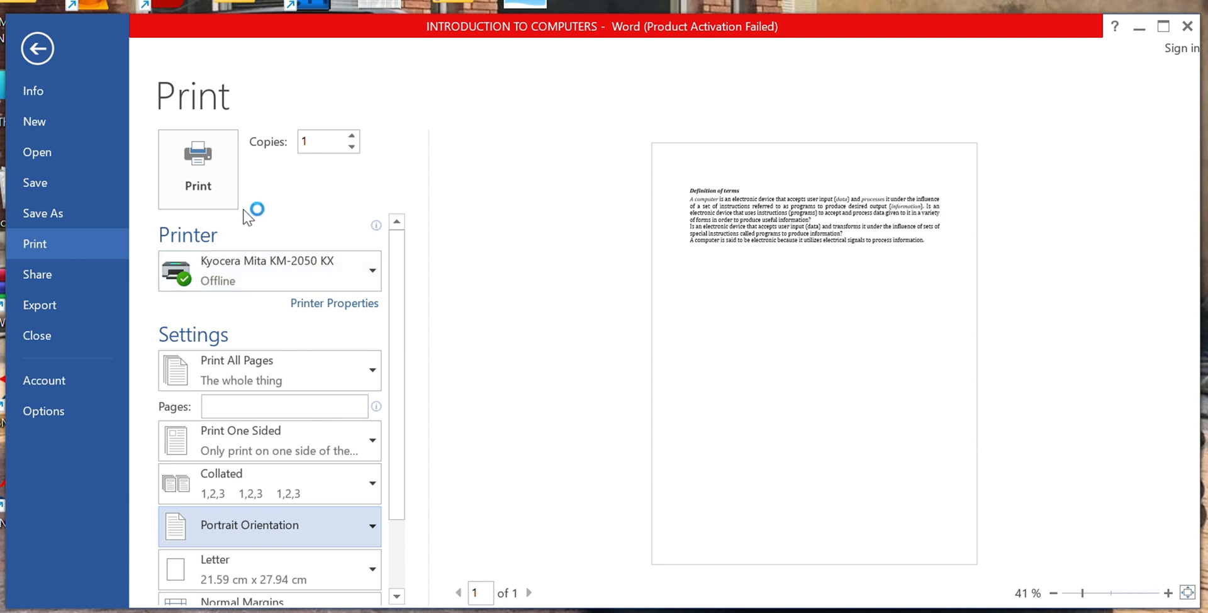
click(50, 274)
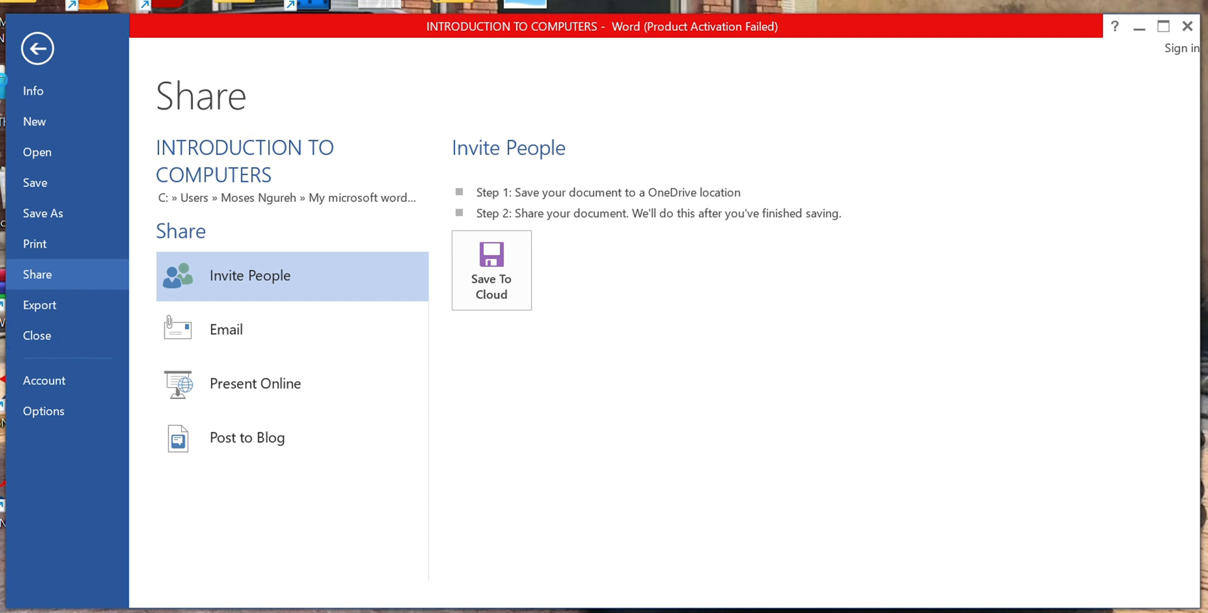
click(38, 48)
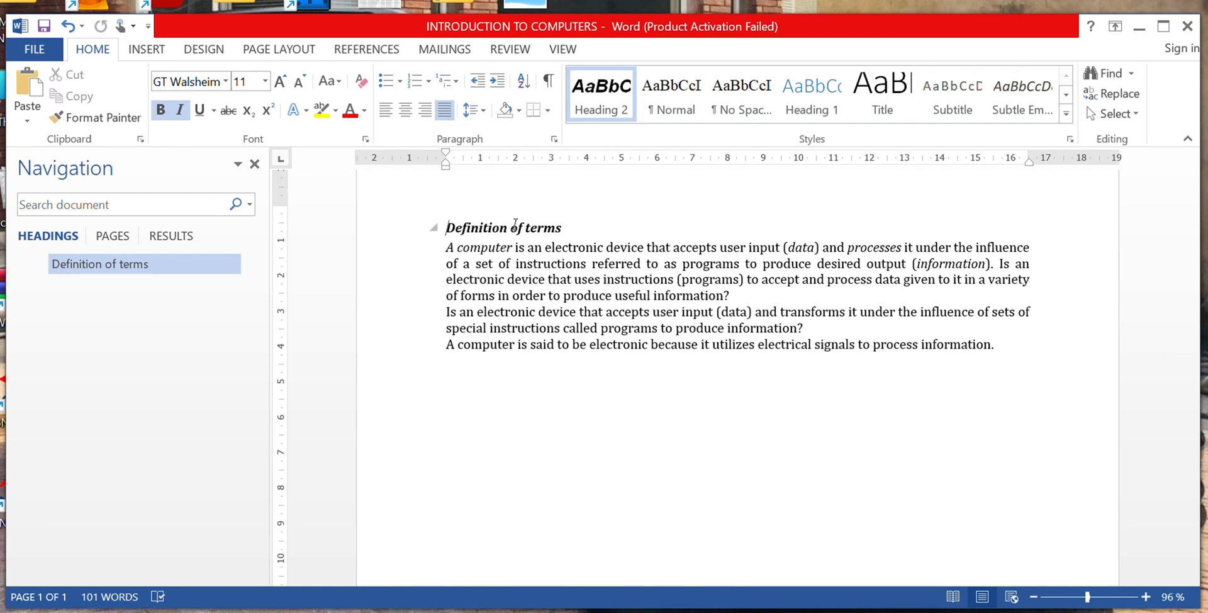
Step: Select the whole document text and look at its font settings without changing them
key(ctrl+a)
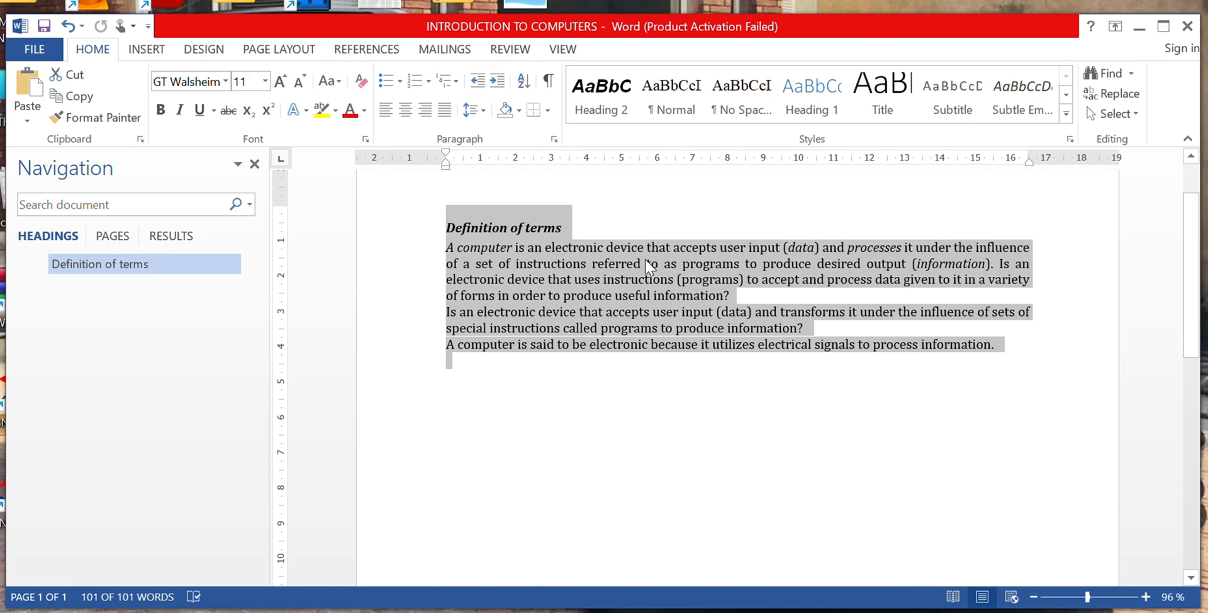
click(698, 350)
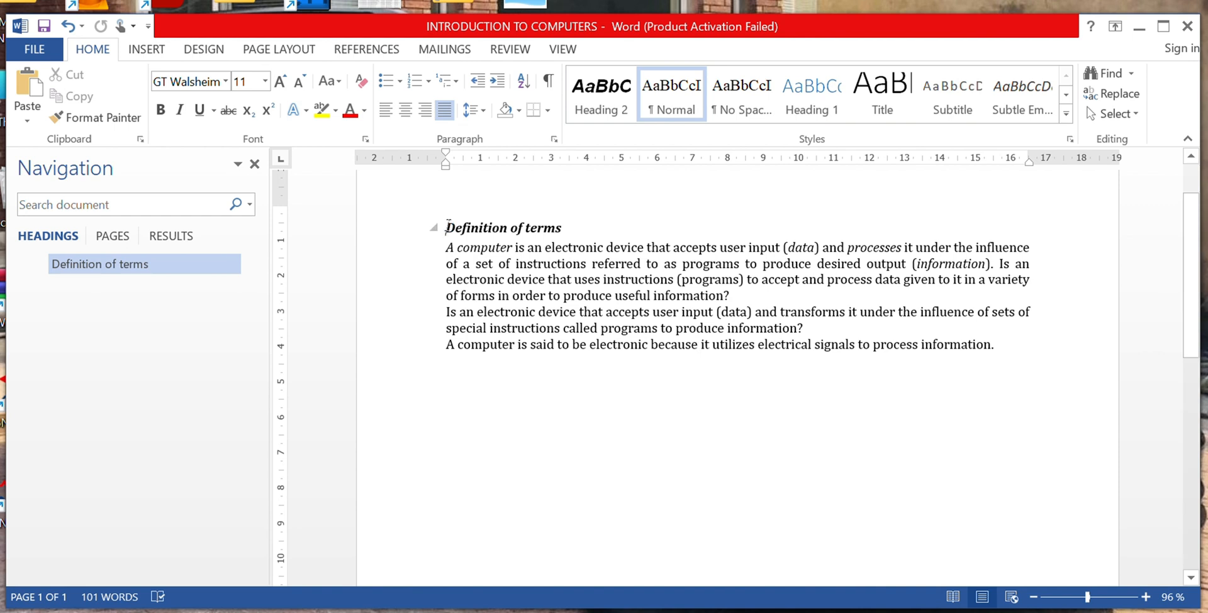
drag(449, 225, 1012, 359)
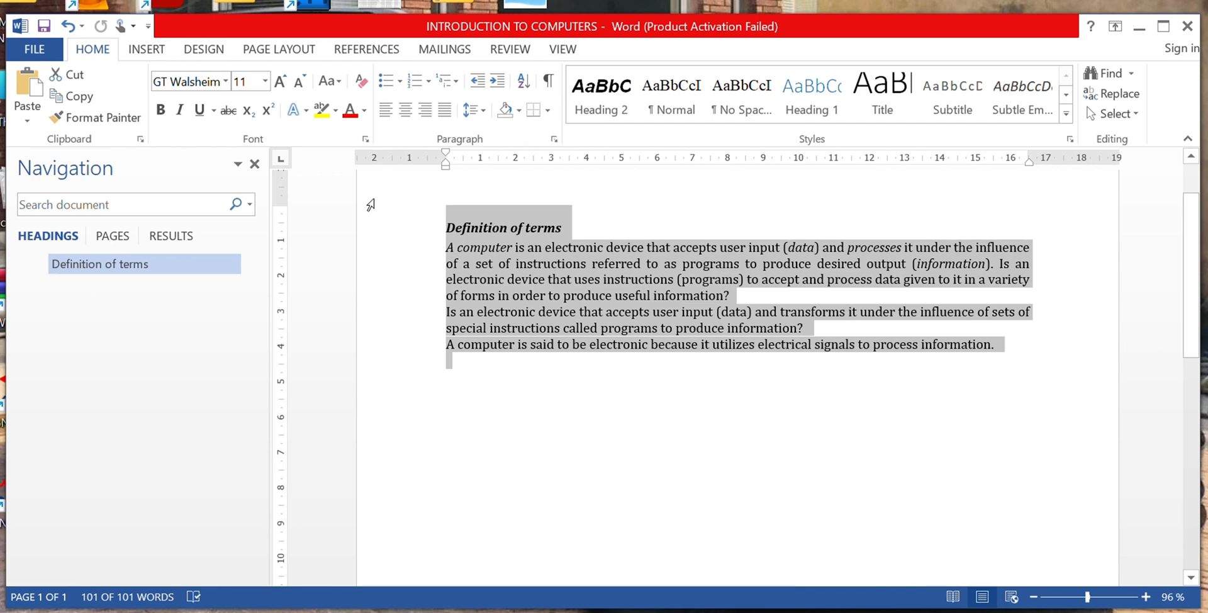
click(365, 141)
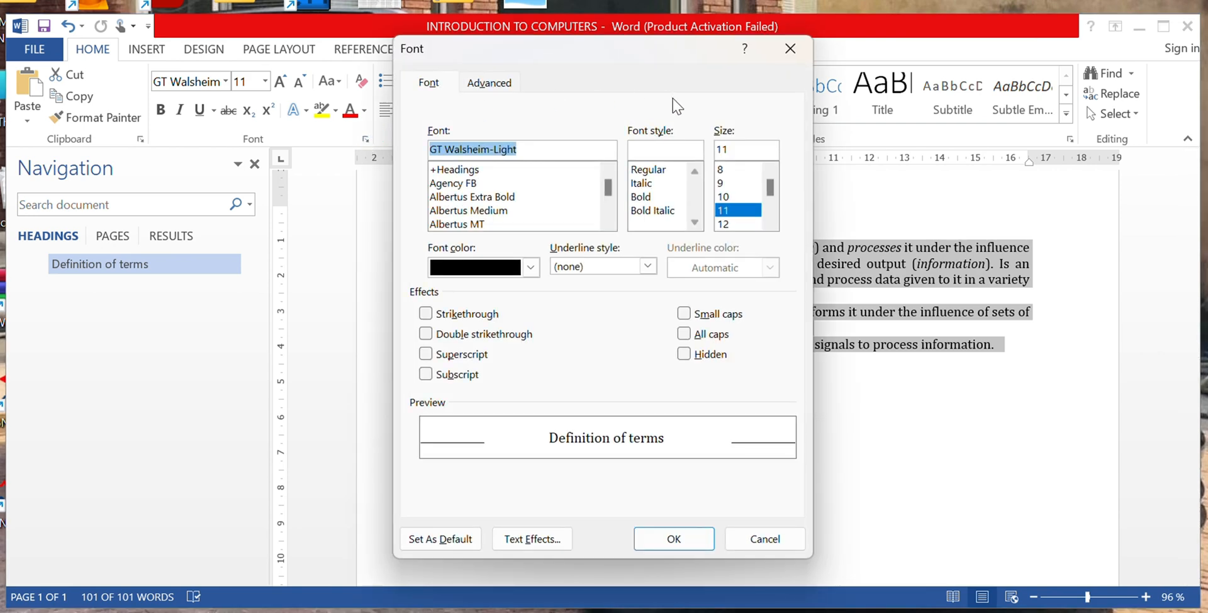
click(790, 49)
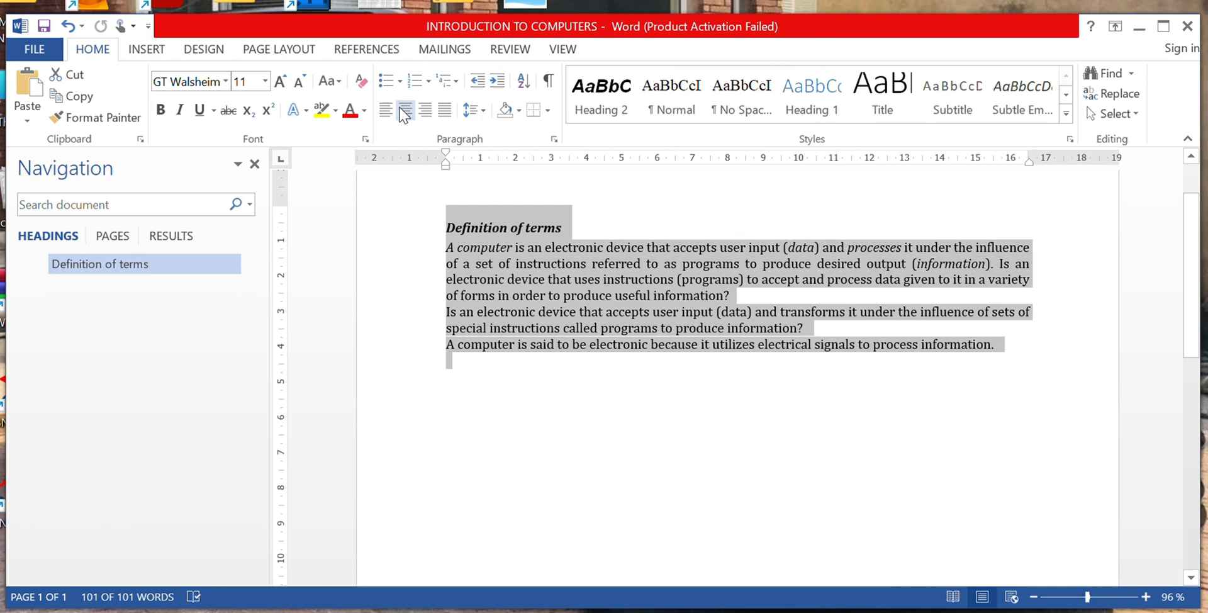
Step: Choose the Cascadia Mono ExtraLight font in ExtraLight Italic style at size 14 for all the document text
click(366, 141)
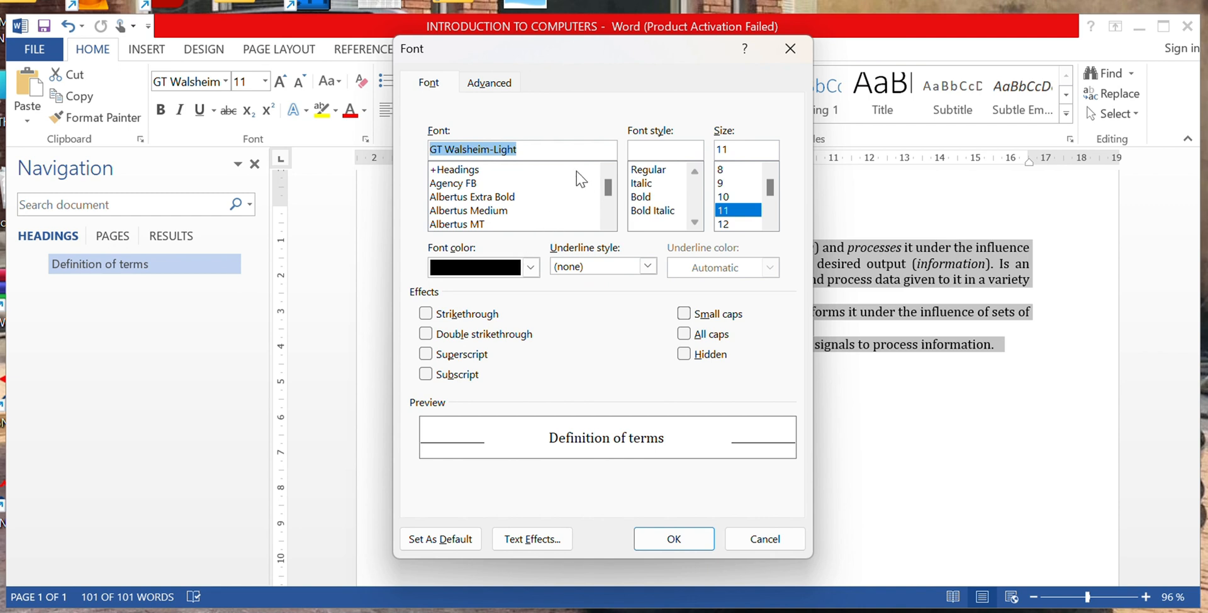
mouse_move(610, 196)
mouse_down()
mouse_move(612, 225)
mouse_move(614, 195)
mouse_up()
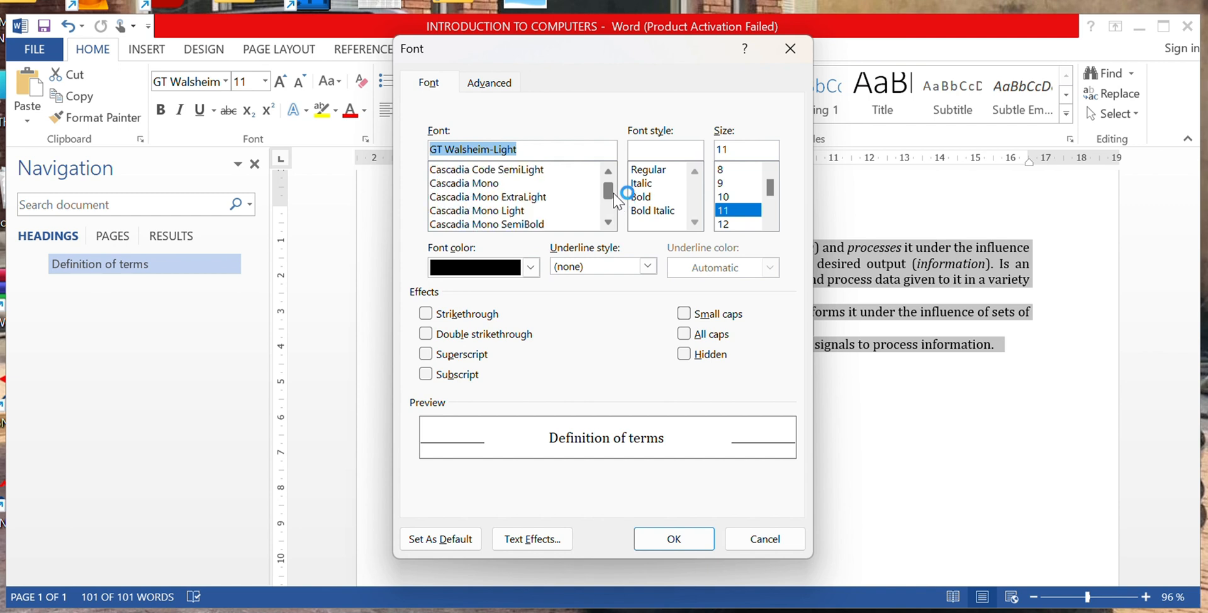
click(522, 197)
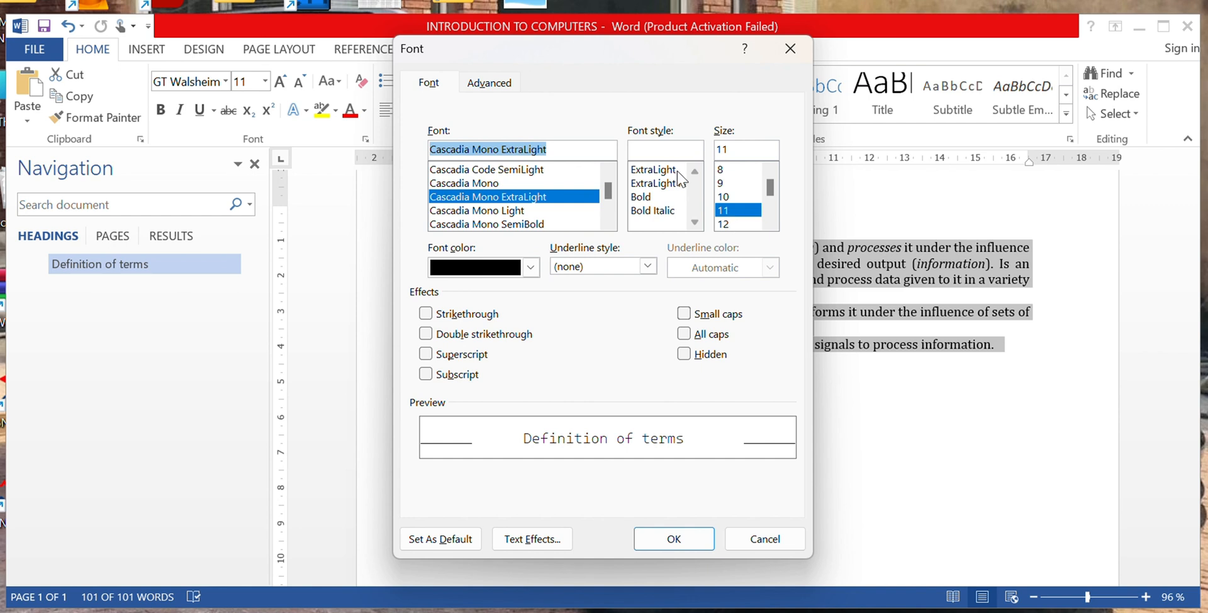
click(696, 172)
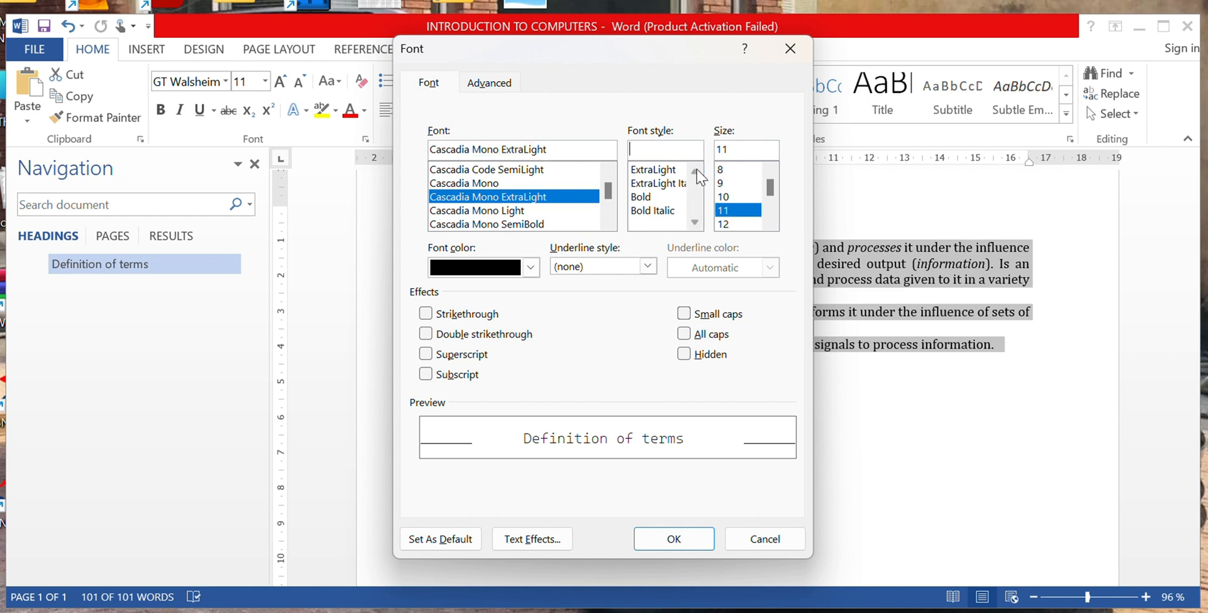
click(647, 187)
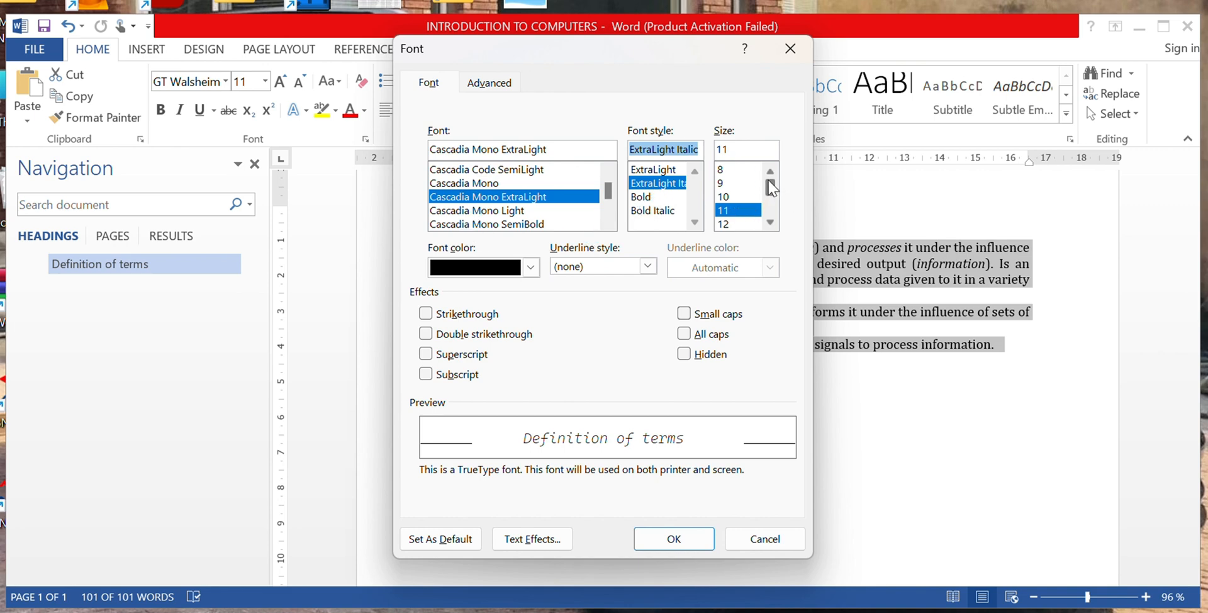
scroll(772, 189, down, 1)
click(725, 196)
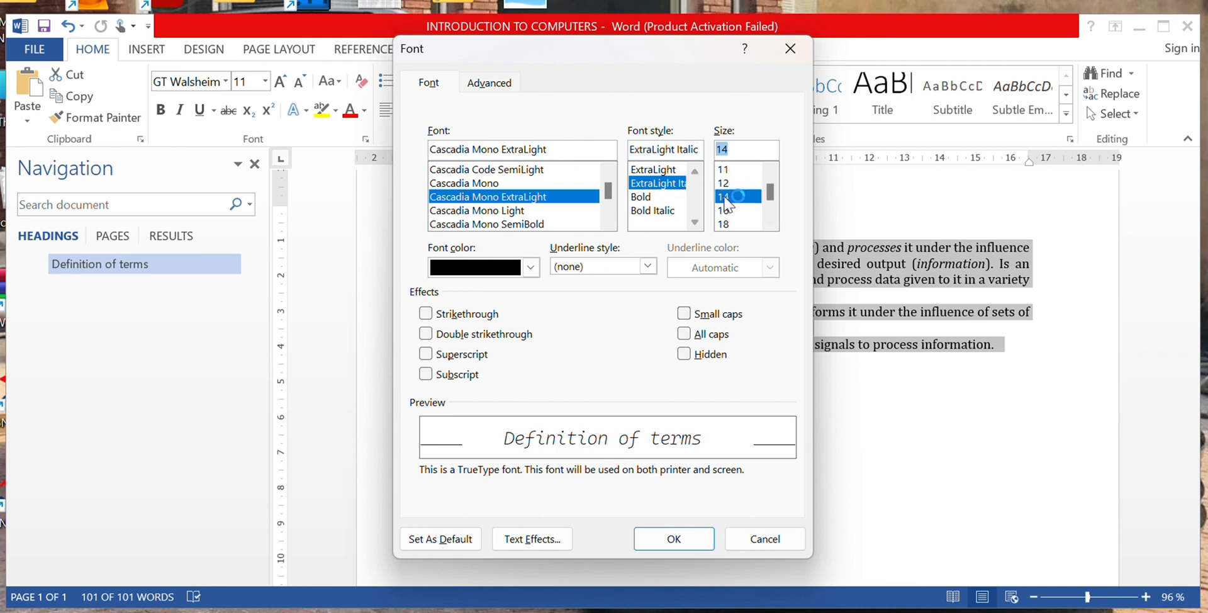
Step: Set the font colour of the selected text to the blue theme colour and apply the font settings
click(526, 265)
click(465, 378)
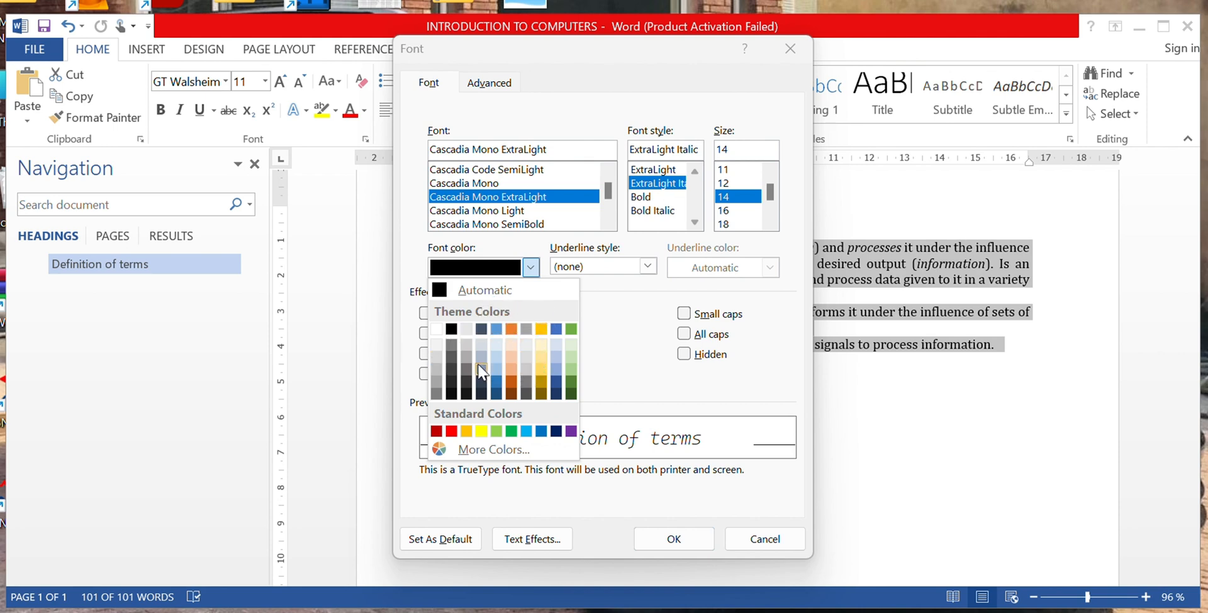
click(556, 331)
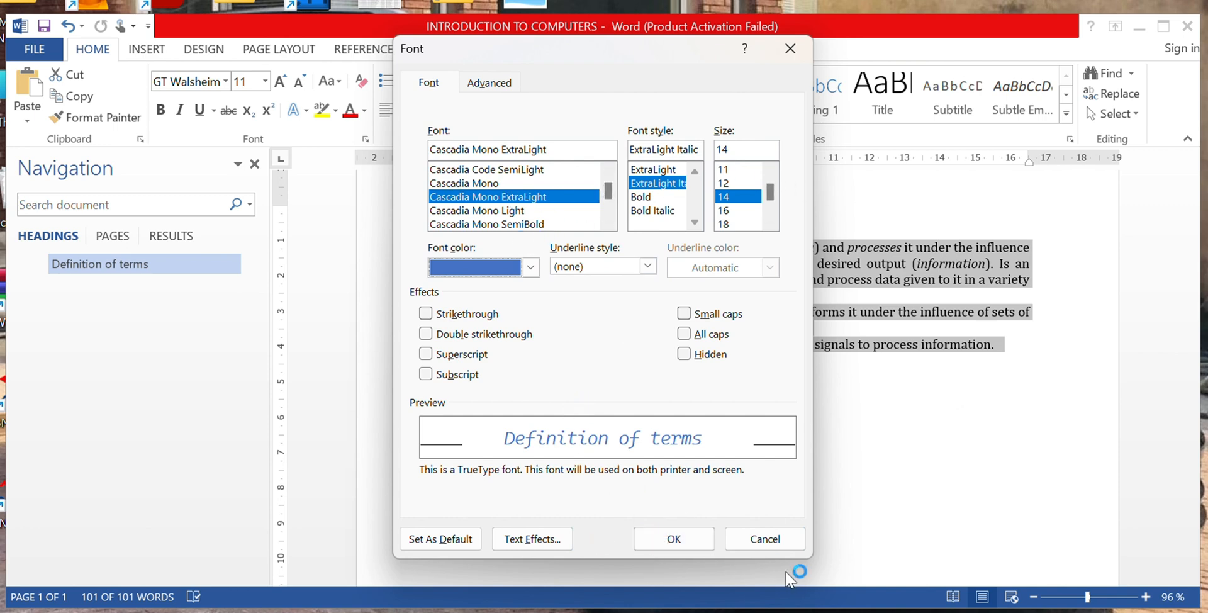
click(674, 539)
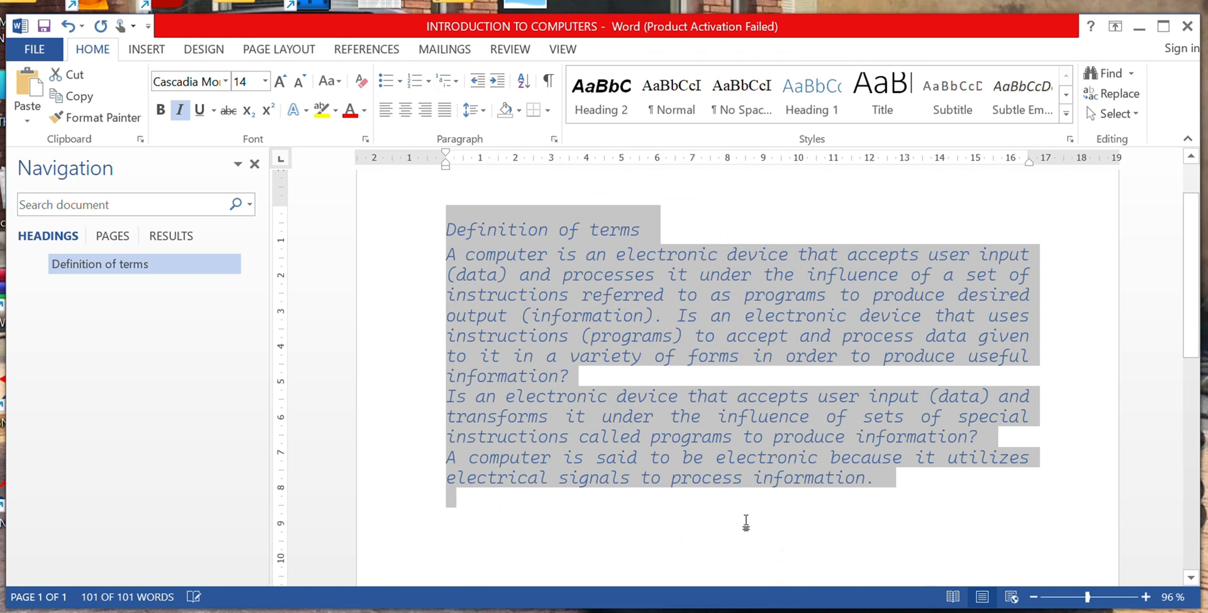
Step: Add blank lines below the last paragraph and look over the available letter-case options
click(775, 508)
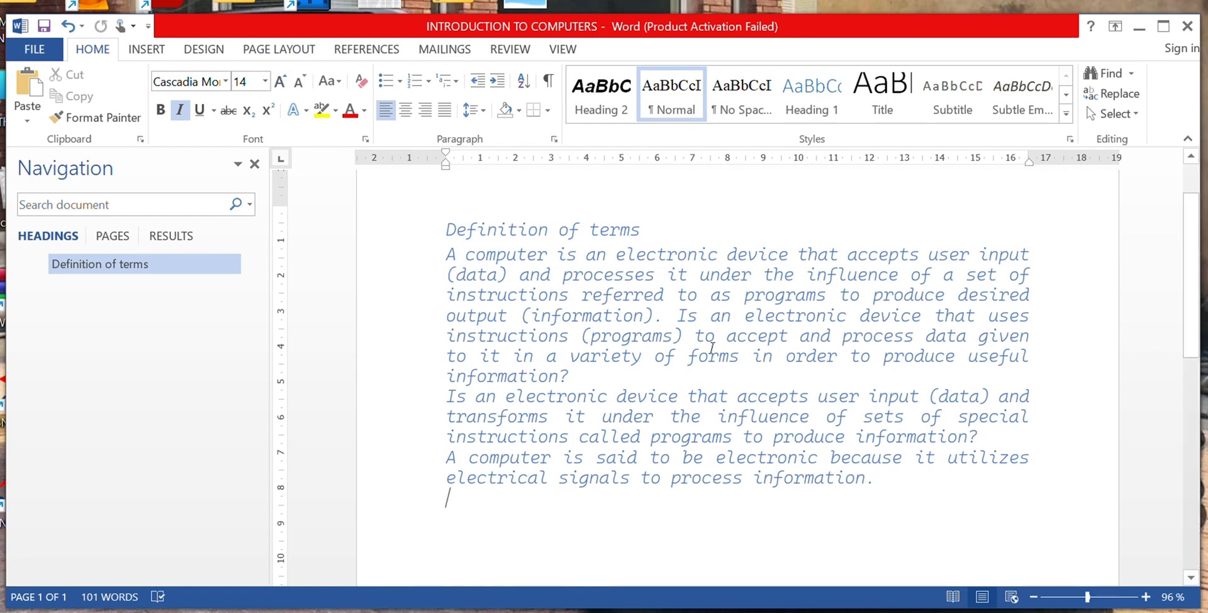
key(Return)
click(338, 80)
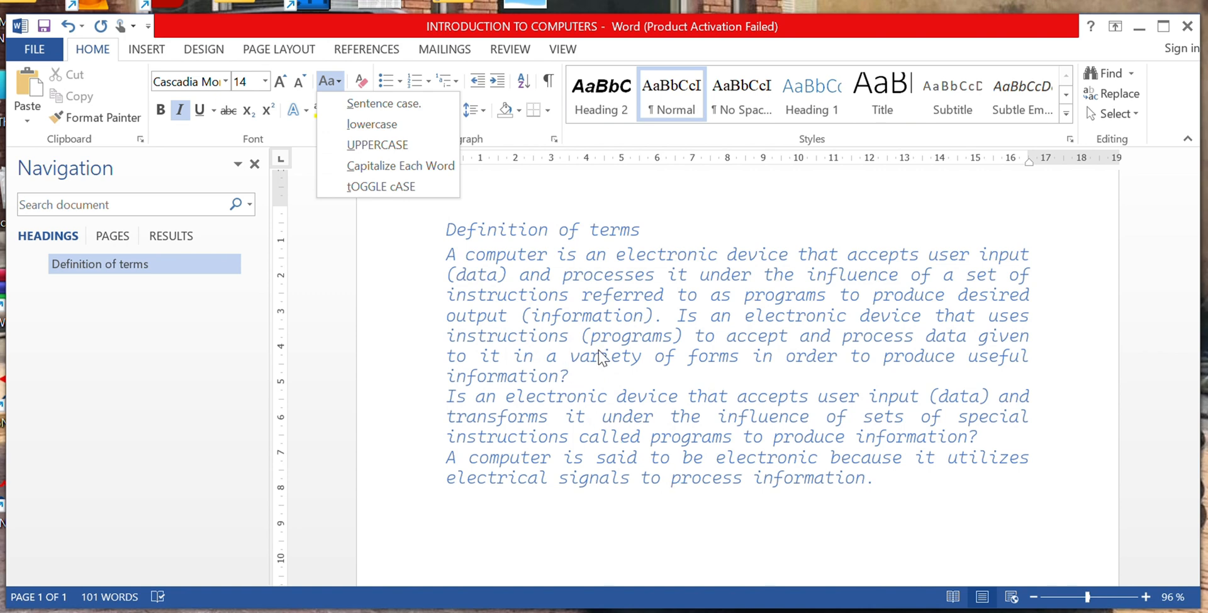
click(702, 272)
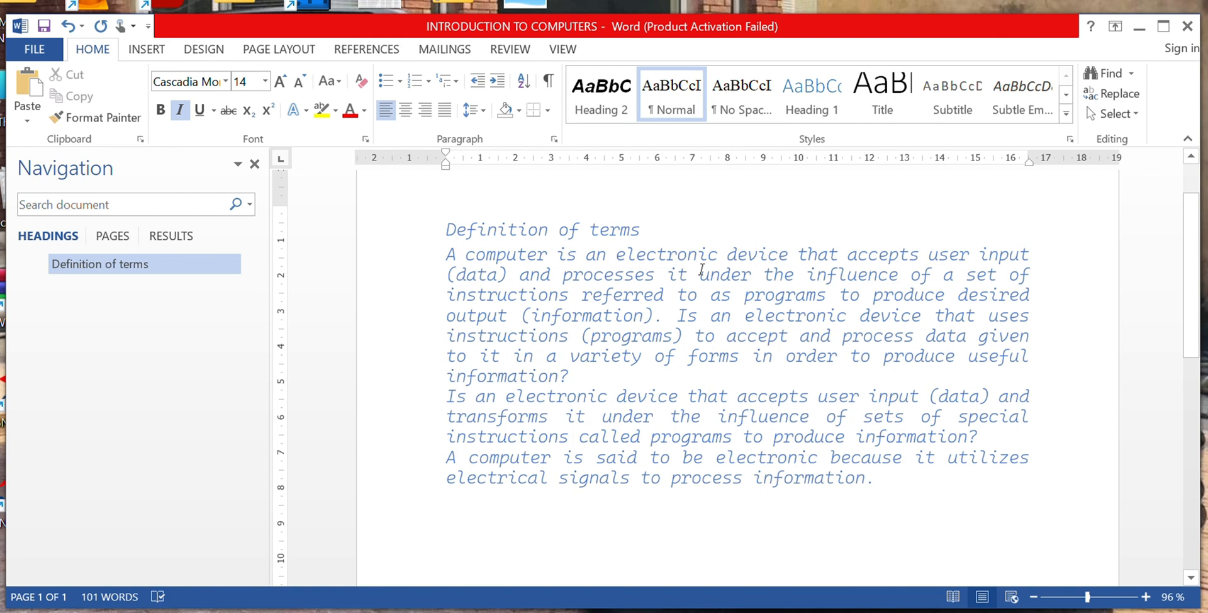
Step: Change all the document text to uppercase, and return it to sentence case
key(ctrl+a)
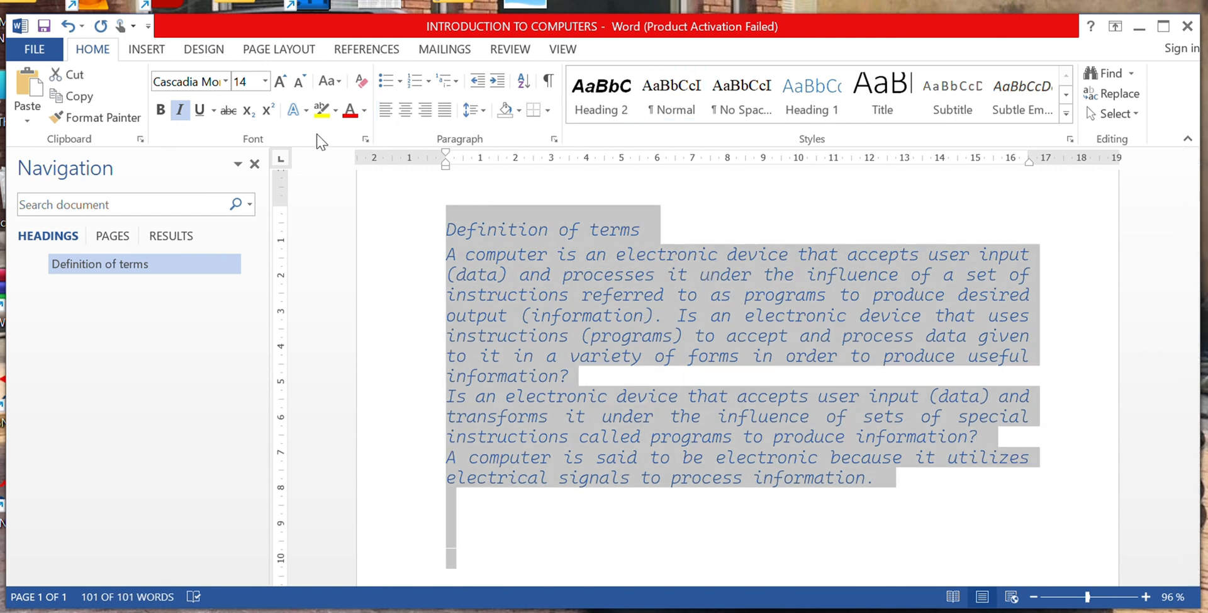
click(345, 81)
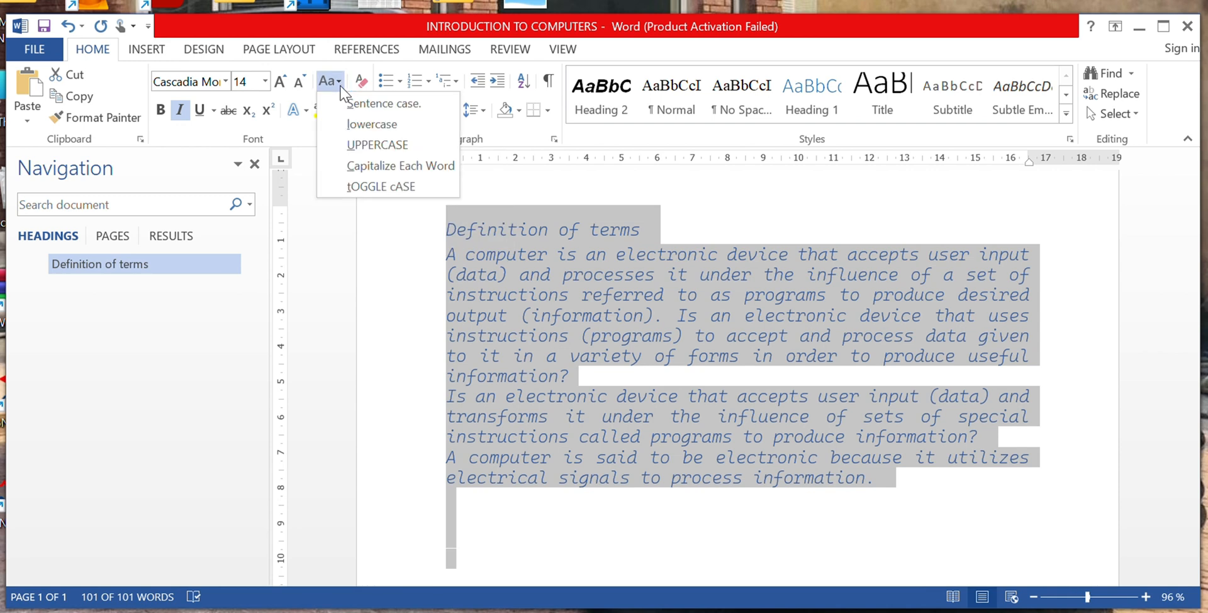
click(378, 145)
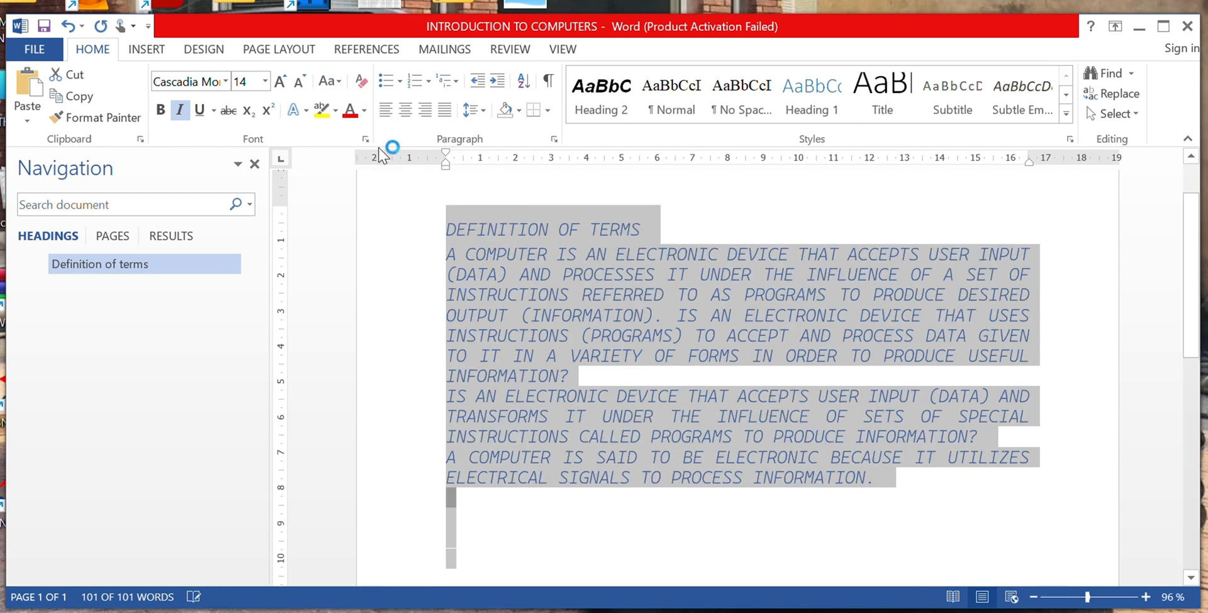
click(338, 83)
click(370, 104)
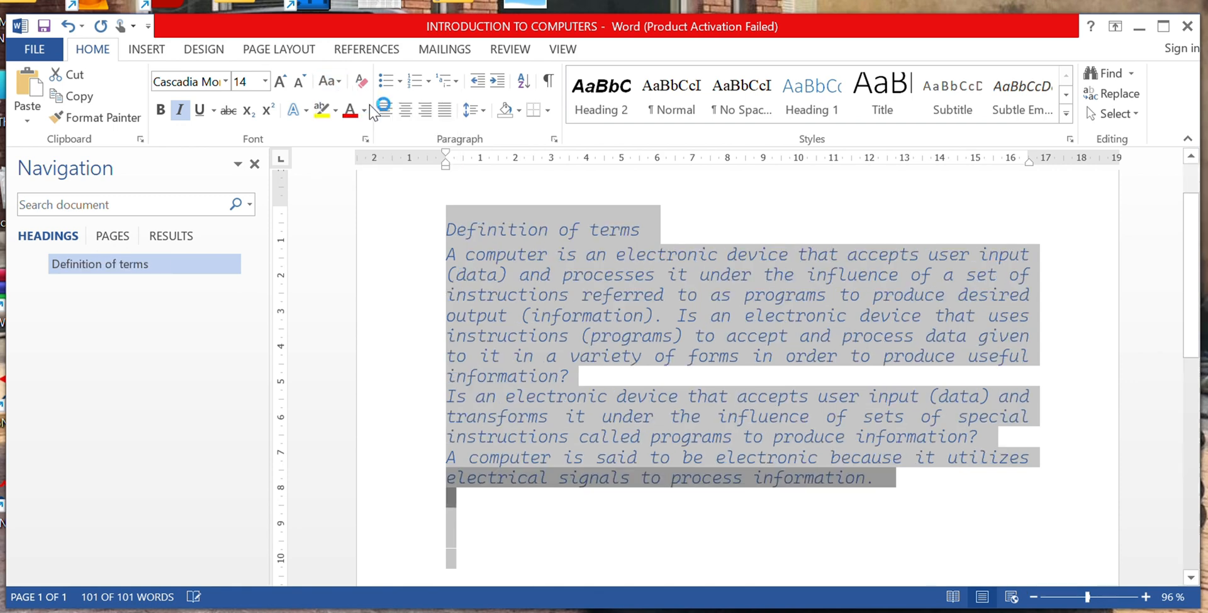
Step: Toggle the case of all the selected text, and try sentence case on the result
click(337, 83)
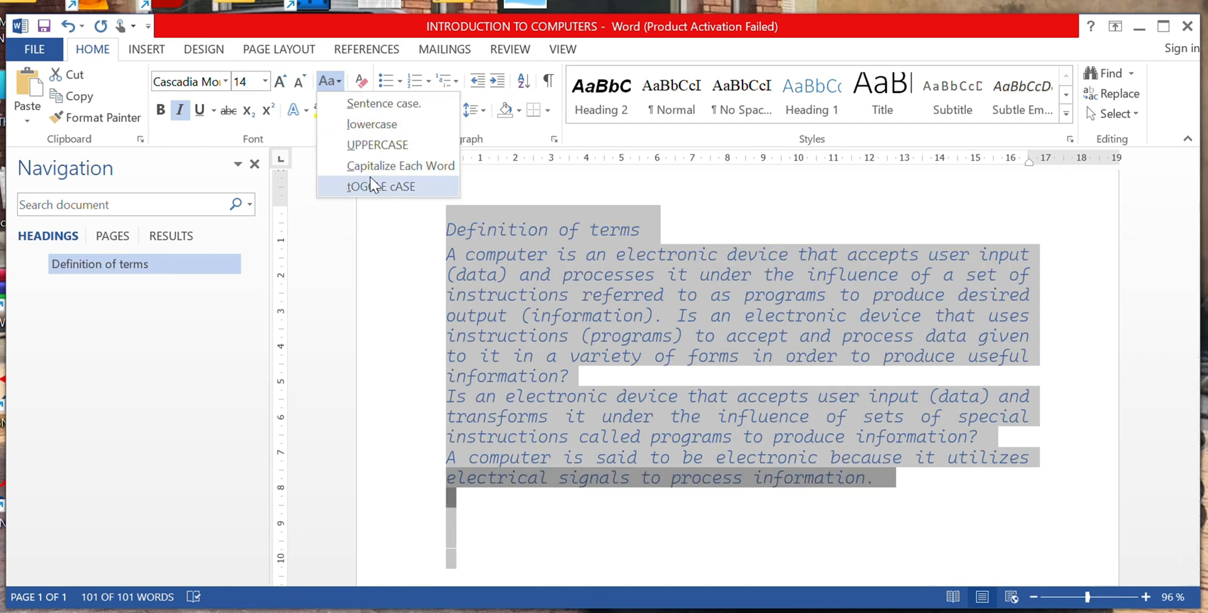
click(390, 185)
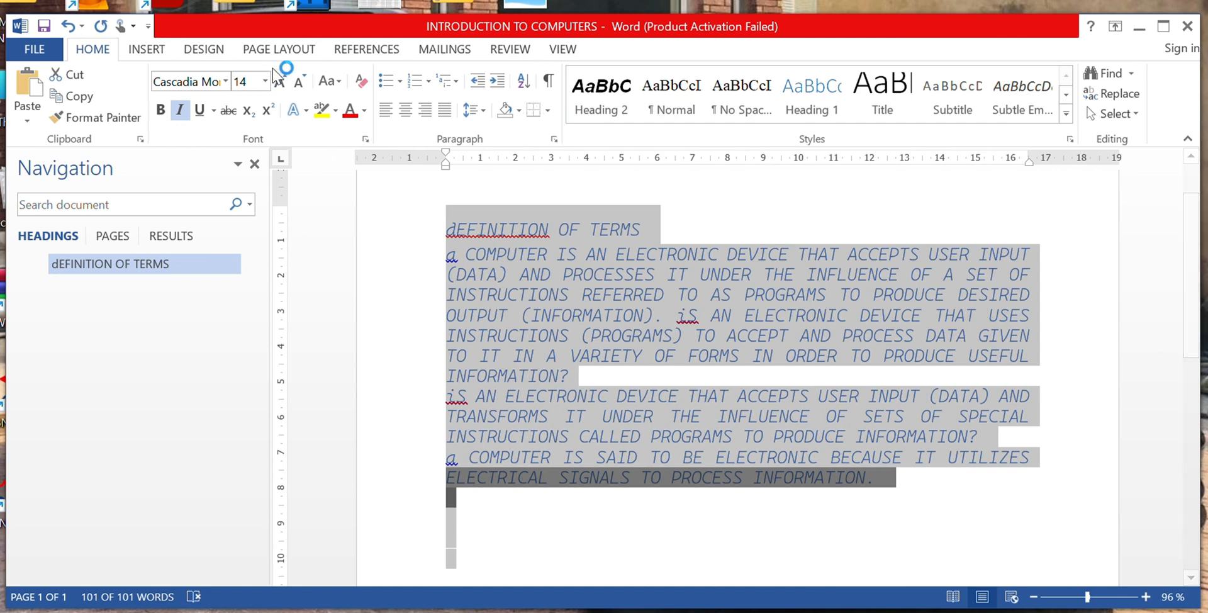
click(338, 83)
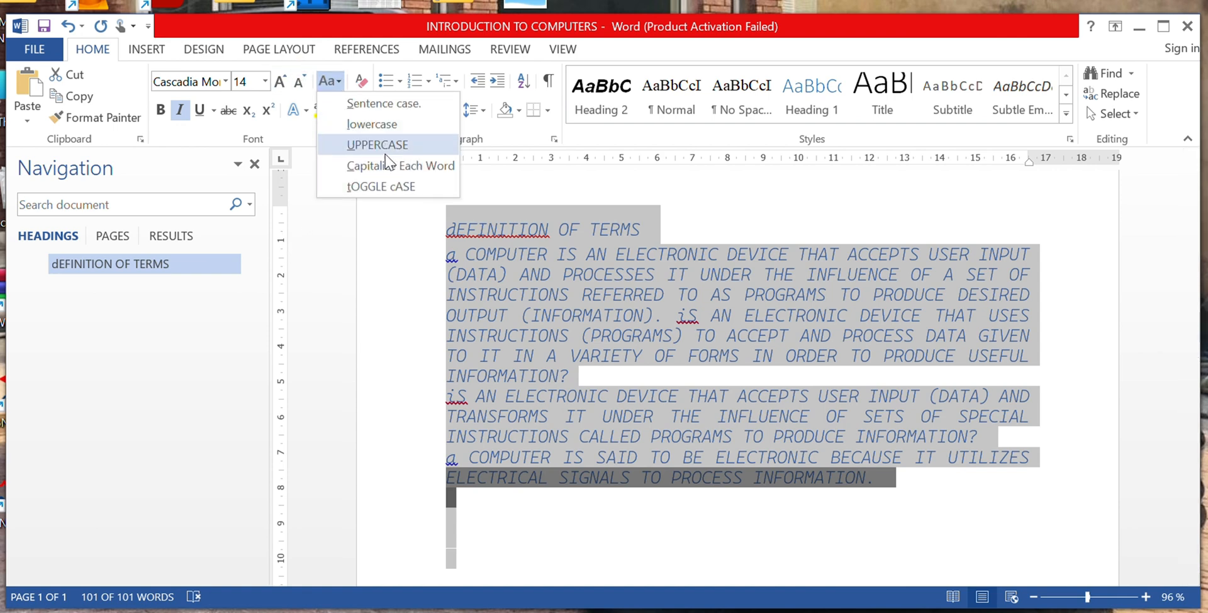
click(385, 103)
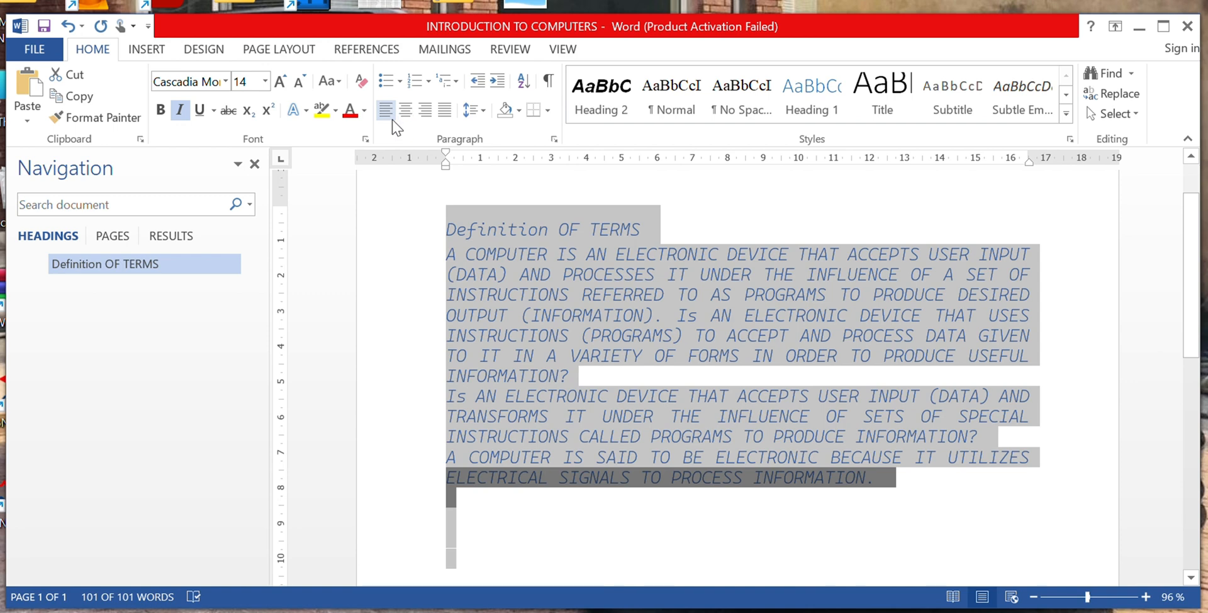
Step: Try capitalizing each word of the selected text, and convert it all to lowercase
click(337, 85)
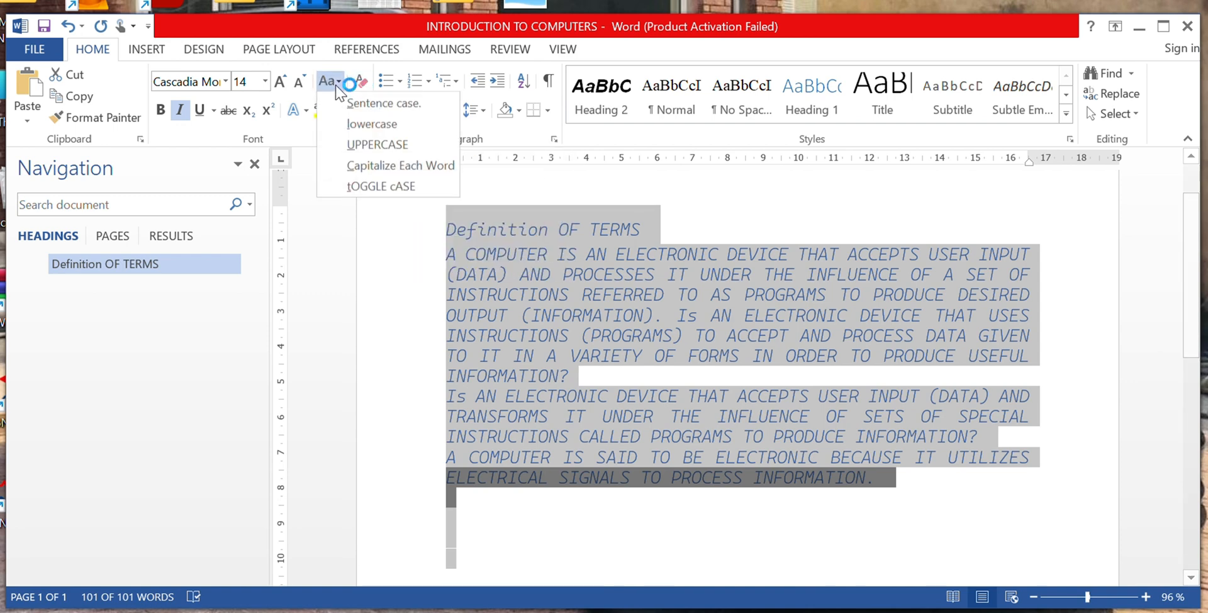
click(368, 167)
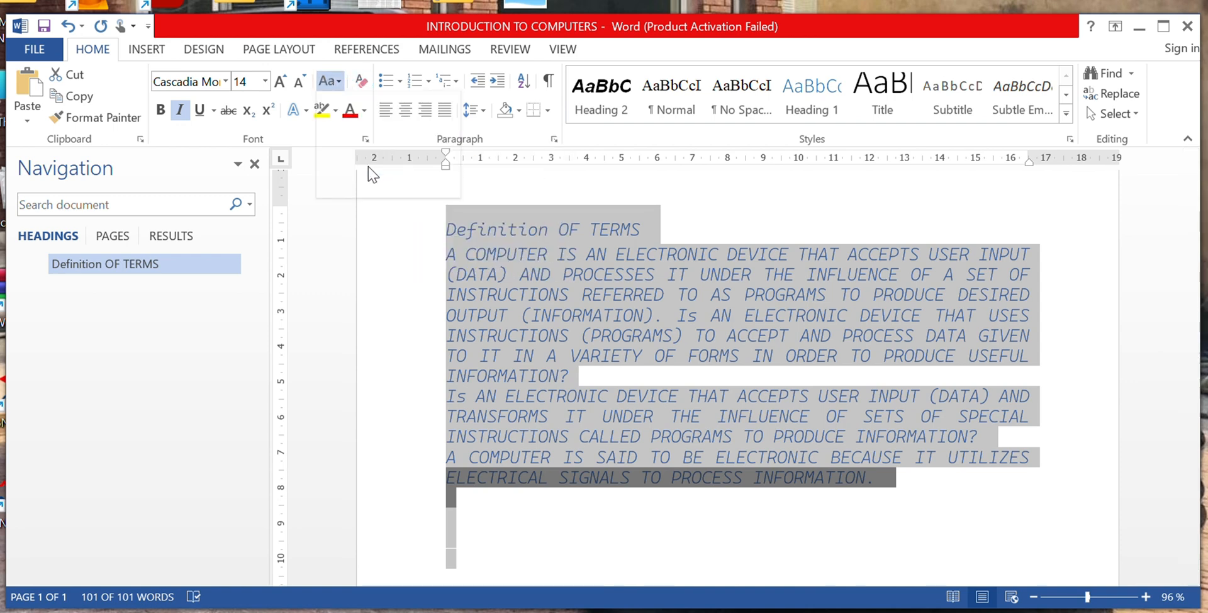
click(343, 79)
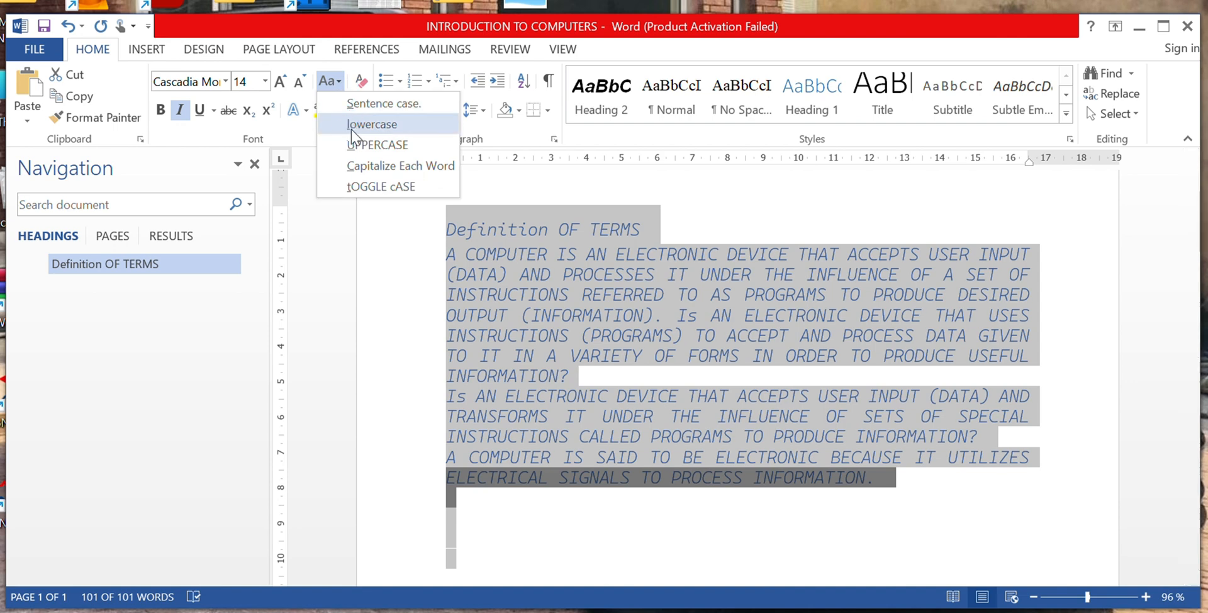
click(356, 126)
Step: Convert all the document text to sentence case and clear the selection
click(330, 82)
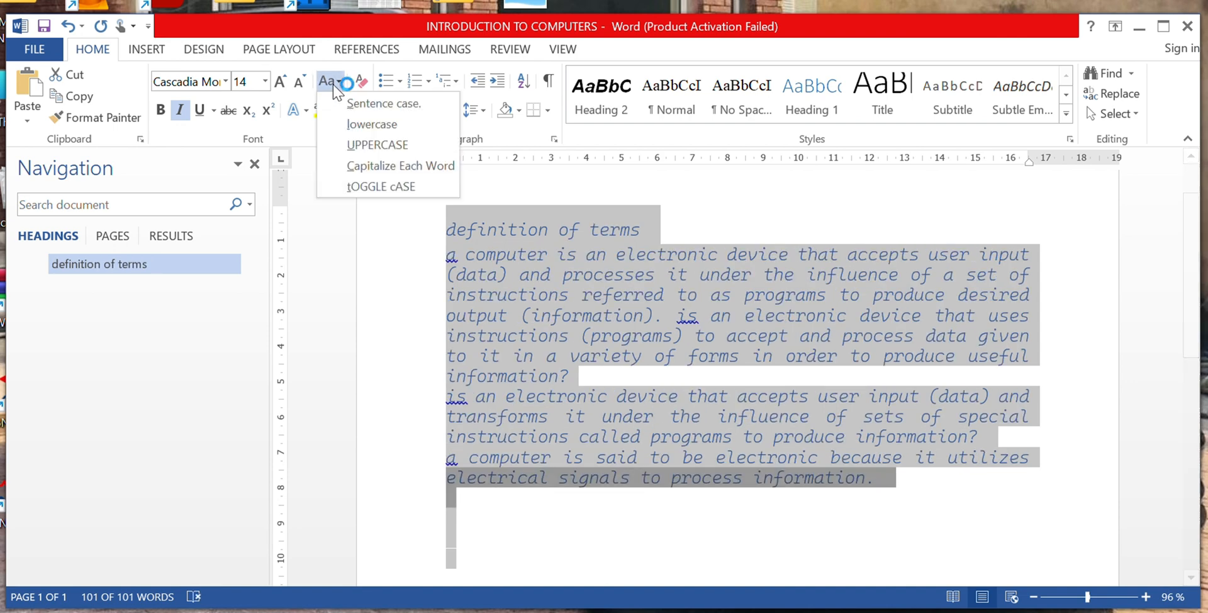
click(358, 100)
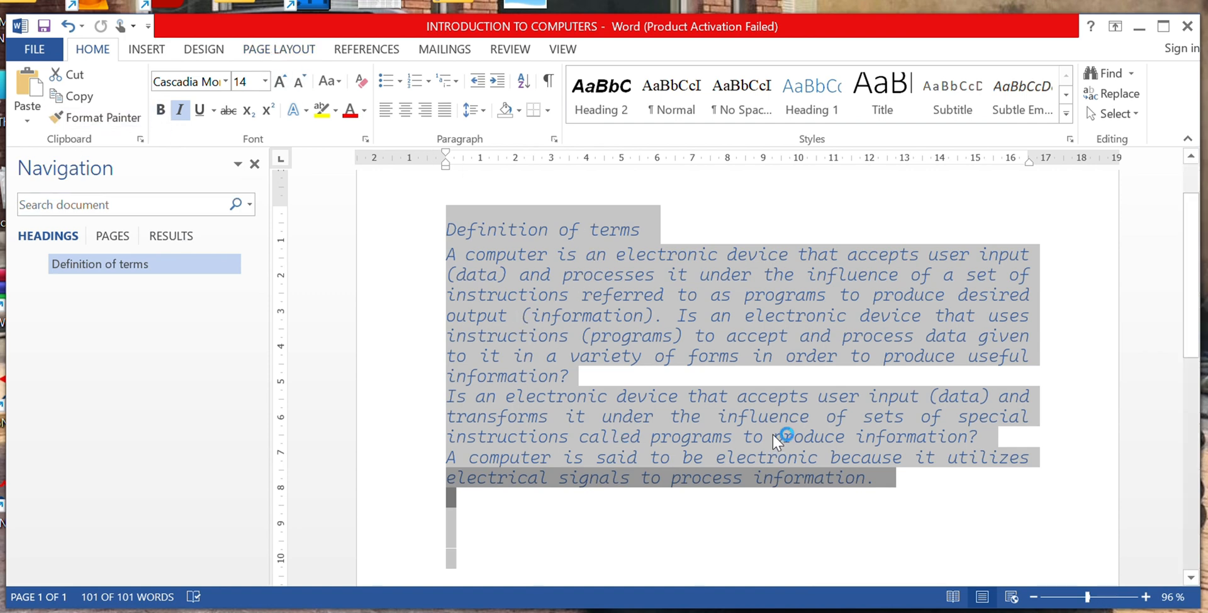
scroll(818, 454, down, 3)
click(695, 485)
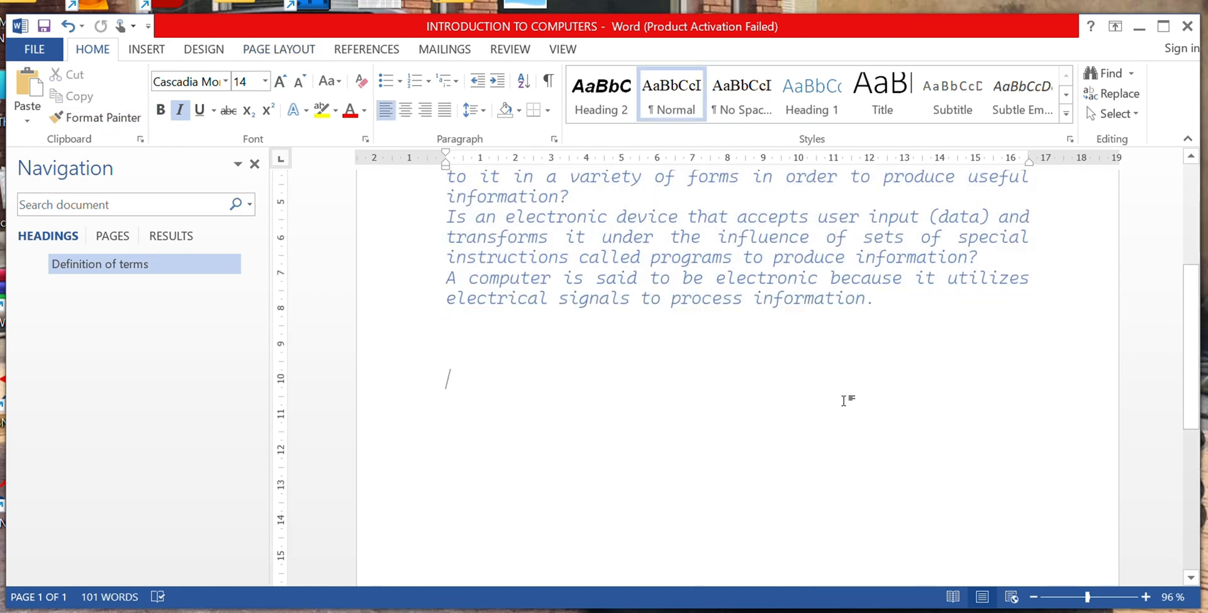
Step: Underline and bold the heading "Definition of terms" and set its font colour to black
scroll(969, 428, up, 4)
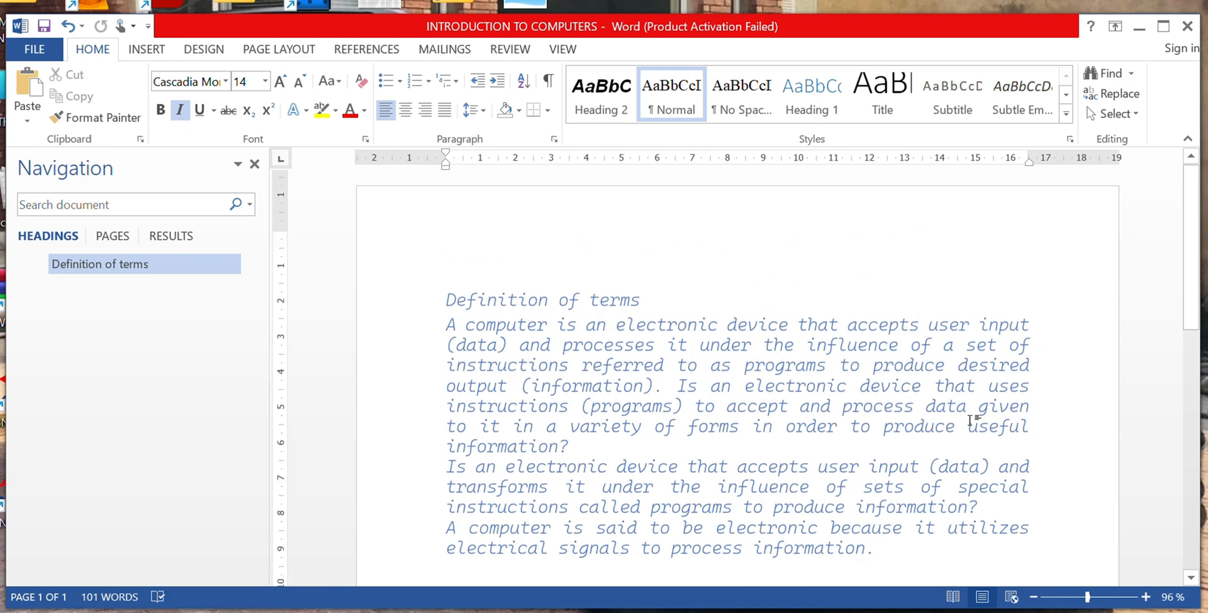
scroll(811, 389, down, 4)
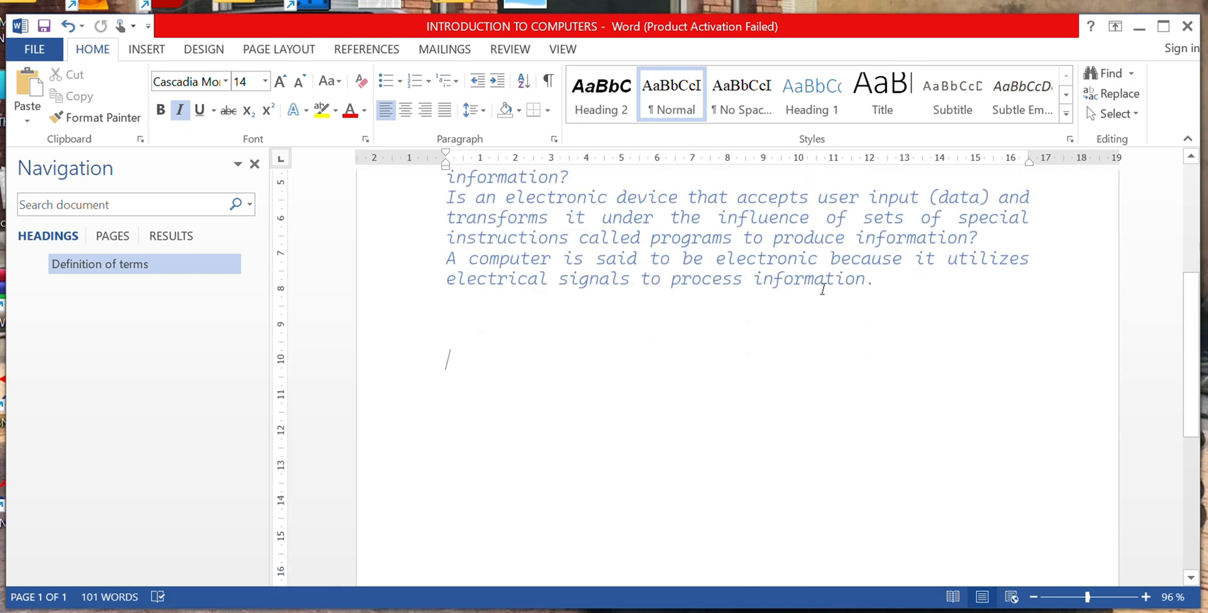
scroll(818, 290, up, 4)
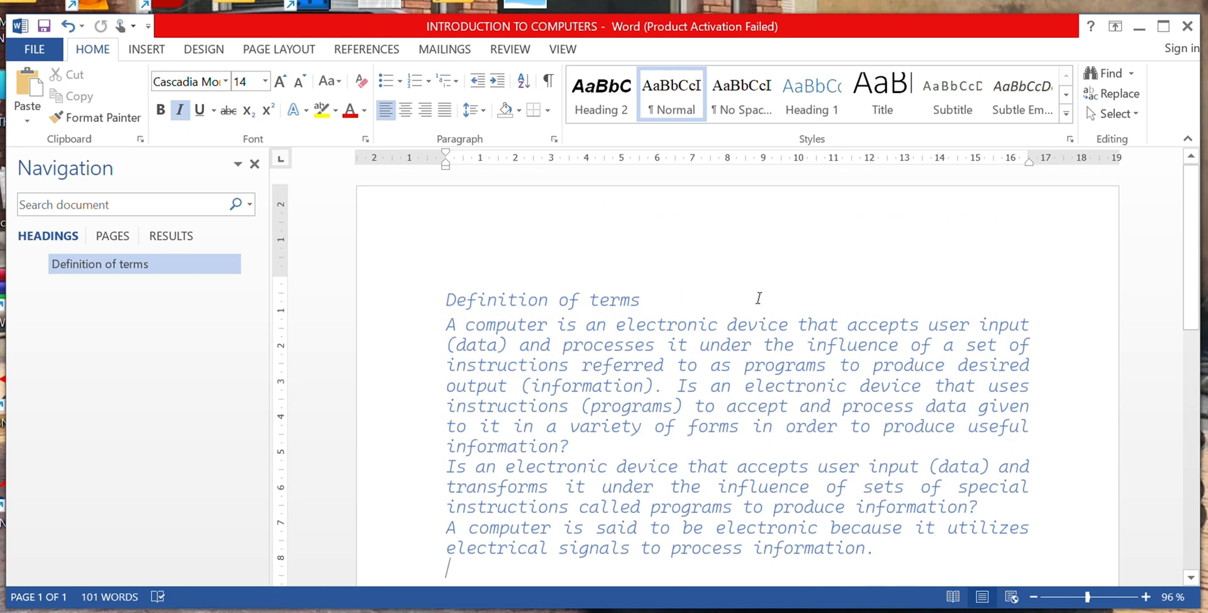
drag(649, 299, 447, 300)
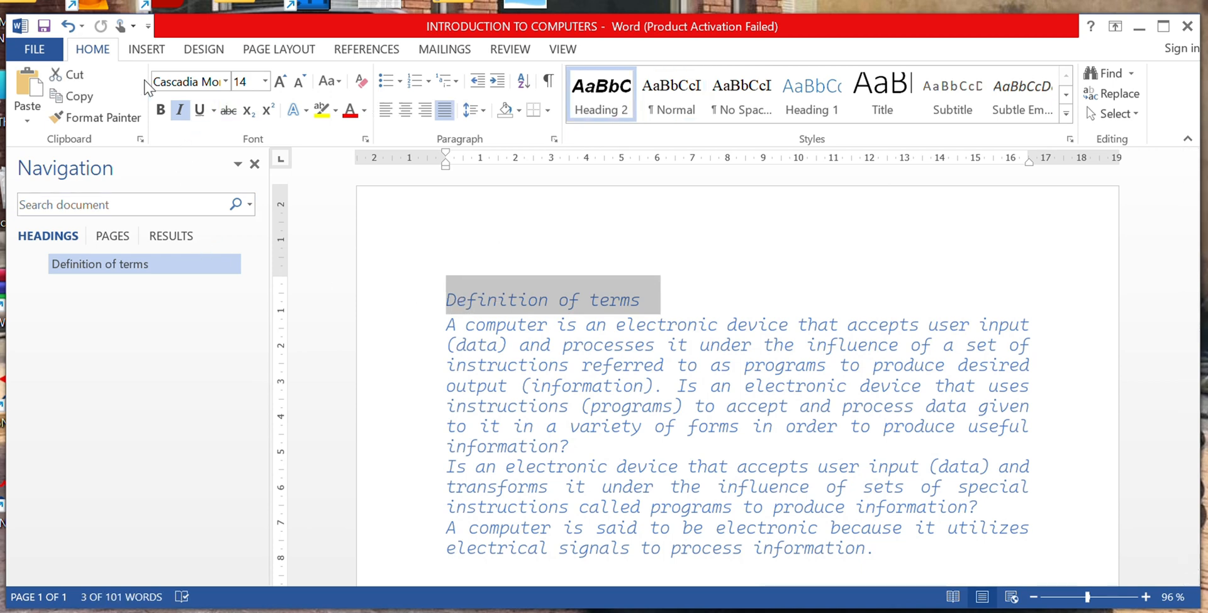
click(196, 112)
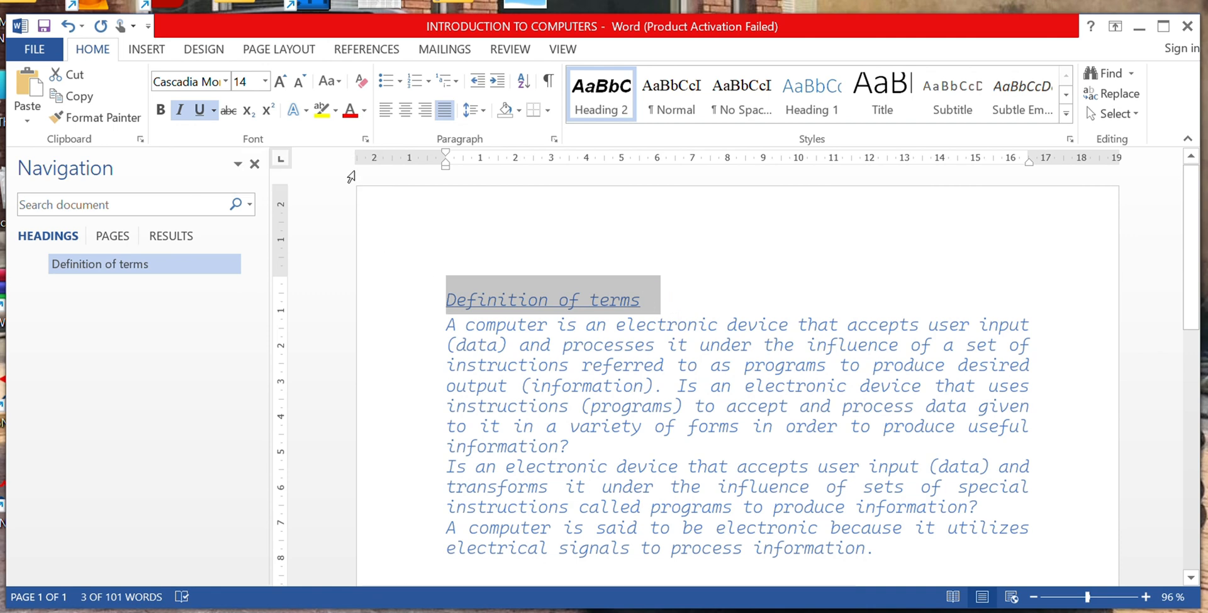
click(161, 112)
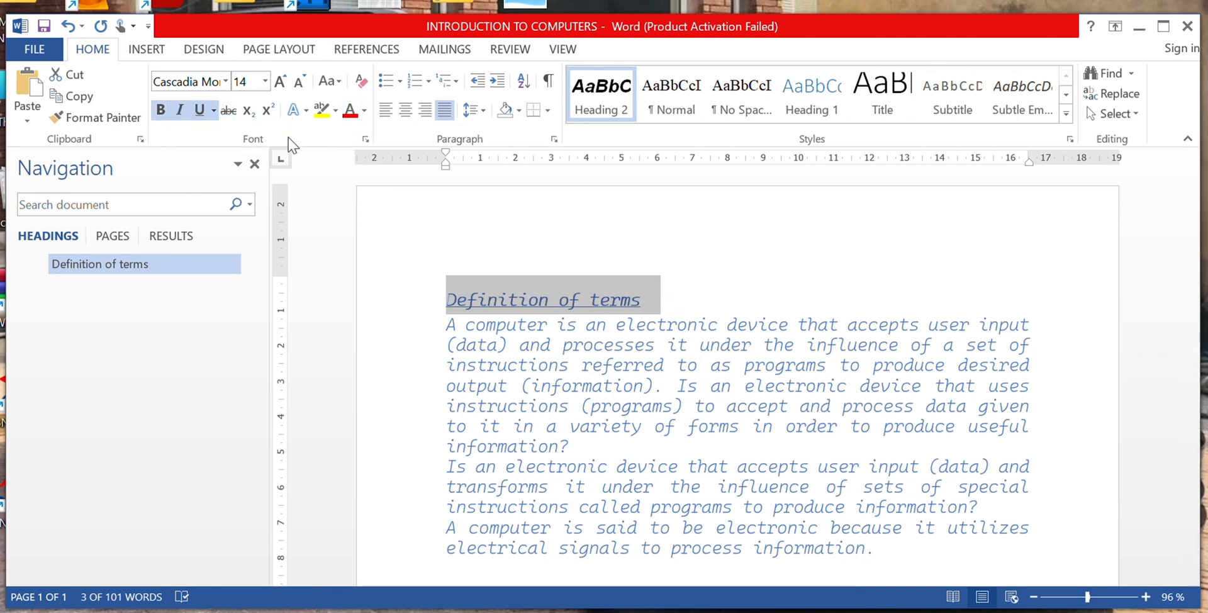
click(364, 111)
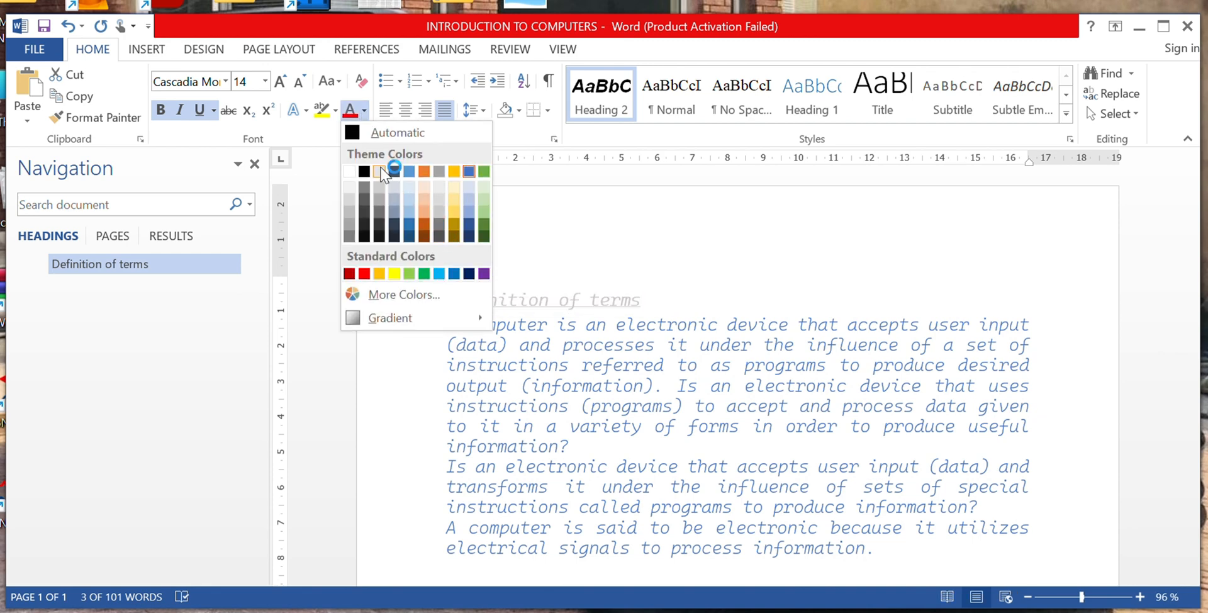
click(362, 172)
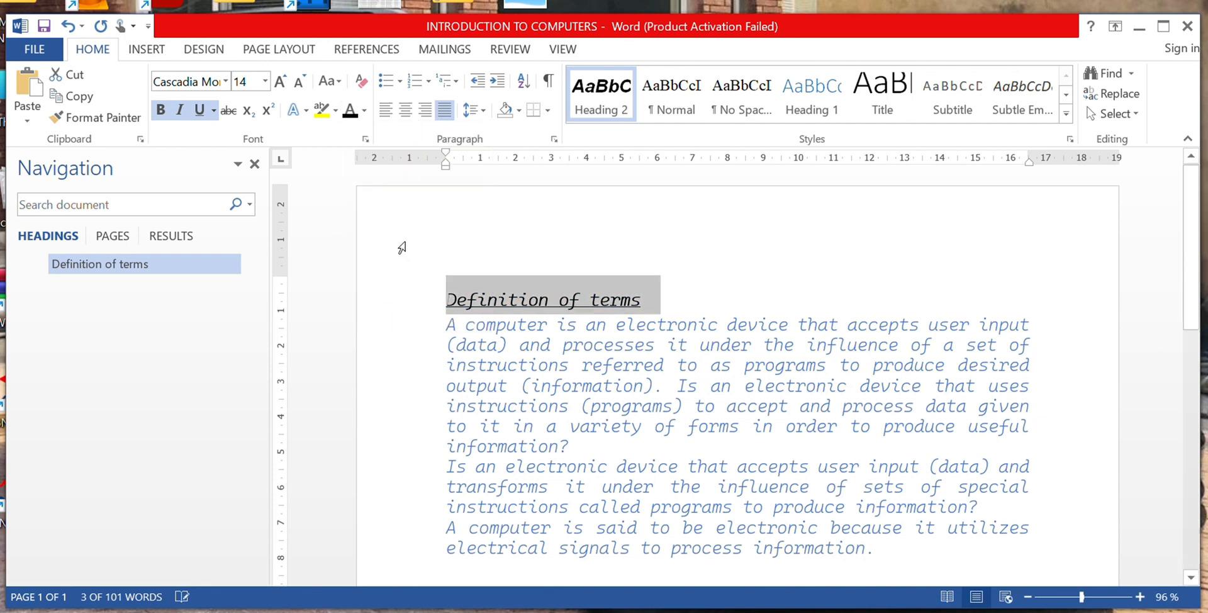
click(771, 281)
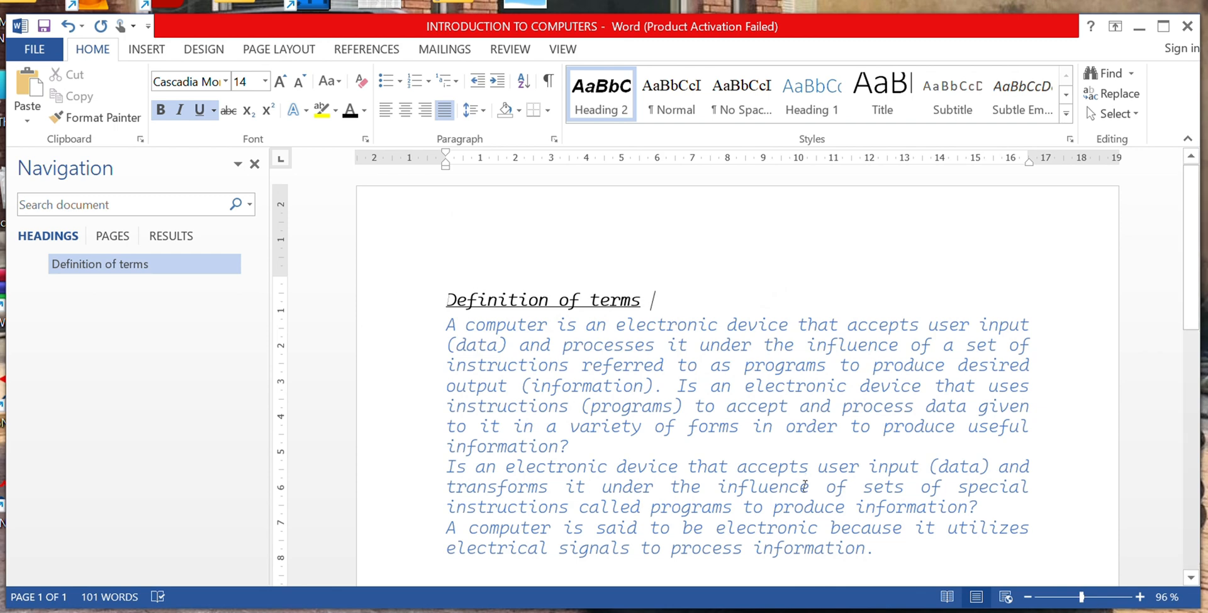
Step: Add the text H20 below the last paragraph and format its 2 as subscript
scroll(805, 486, down, 5)
click(619, 312)
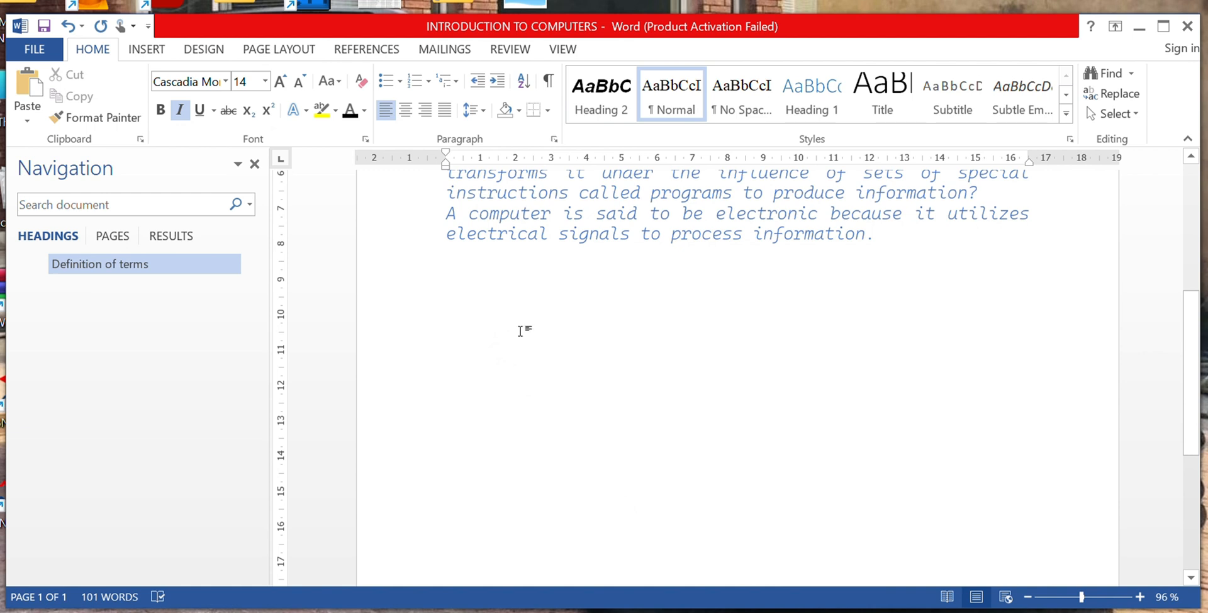
text(H20)
click(559, 279)
drag(457, 334, 469, 335)
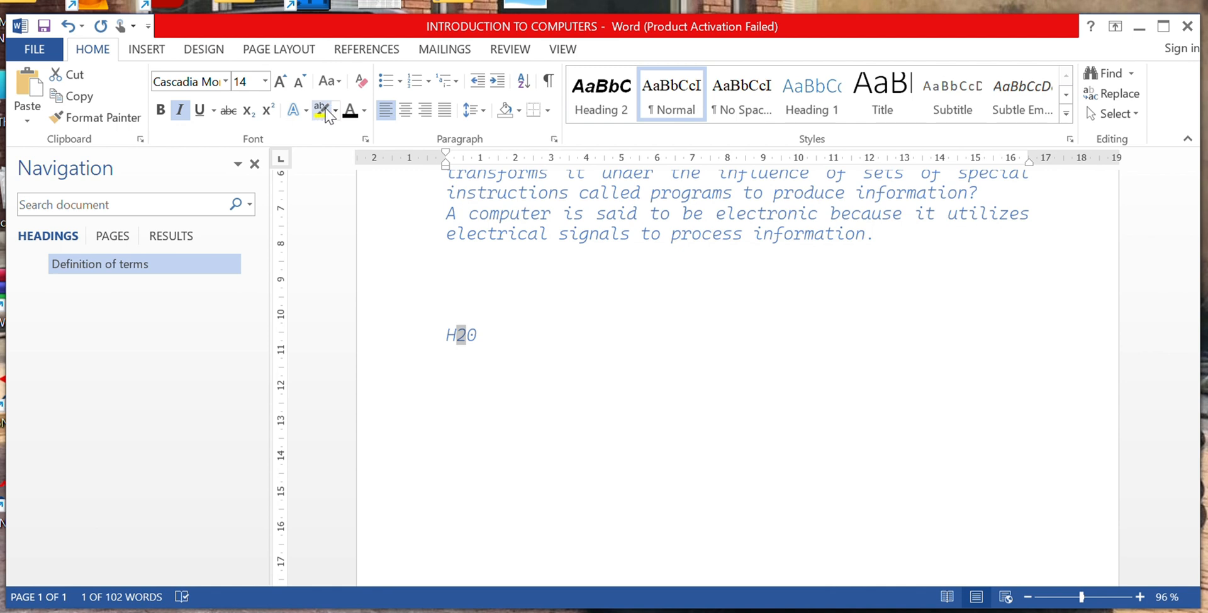
click(249, 116)
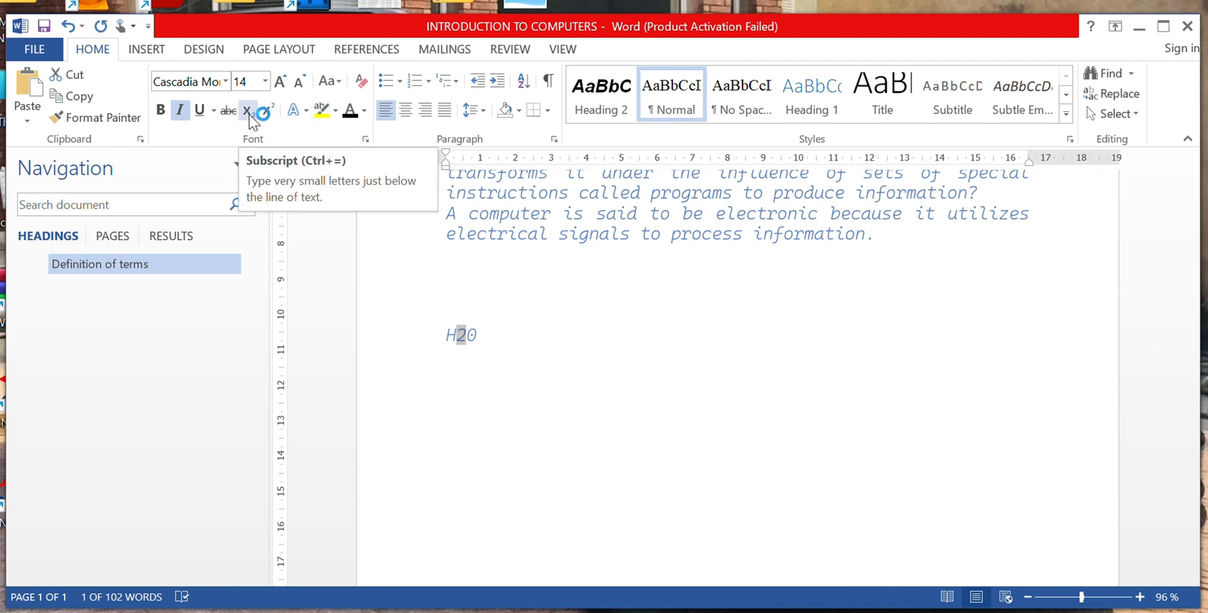
click(526, 325)
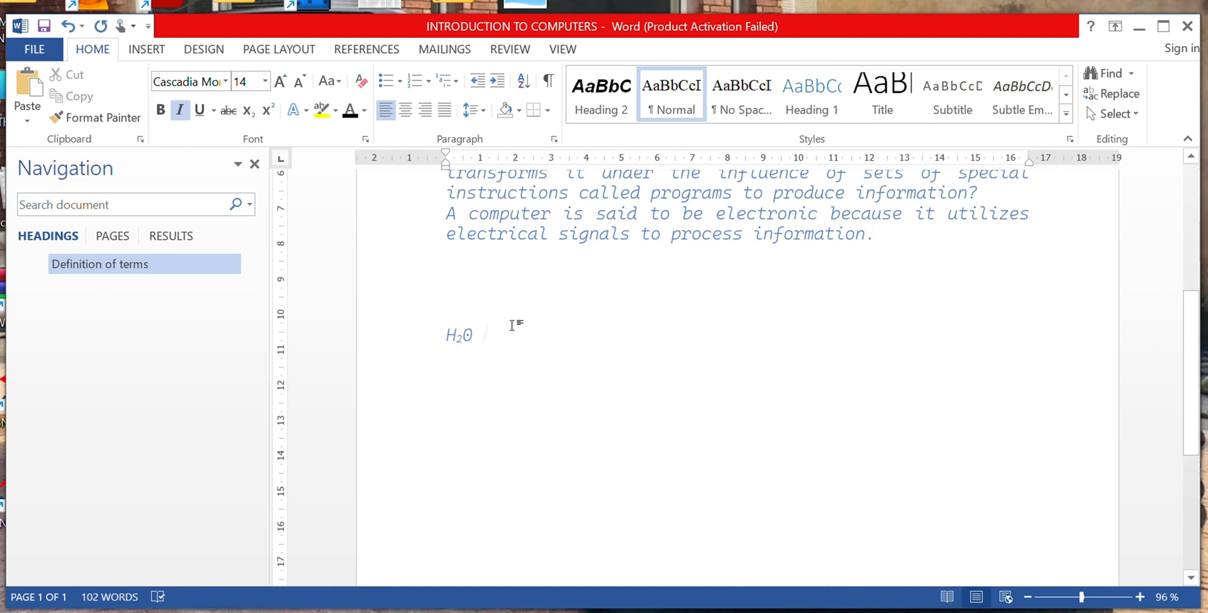
Step: Add O2 on a new line under the H20 formula with its 2 as superscript, and hide the Navigation pane
key(Return)
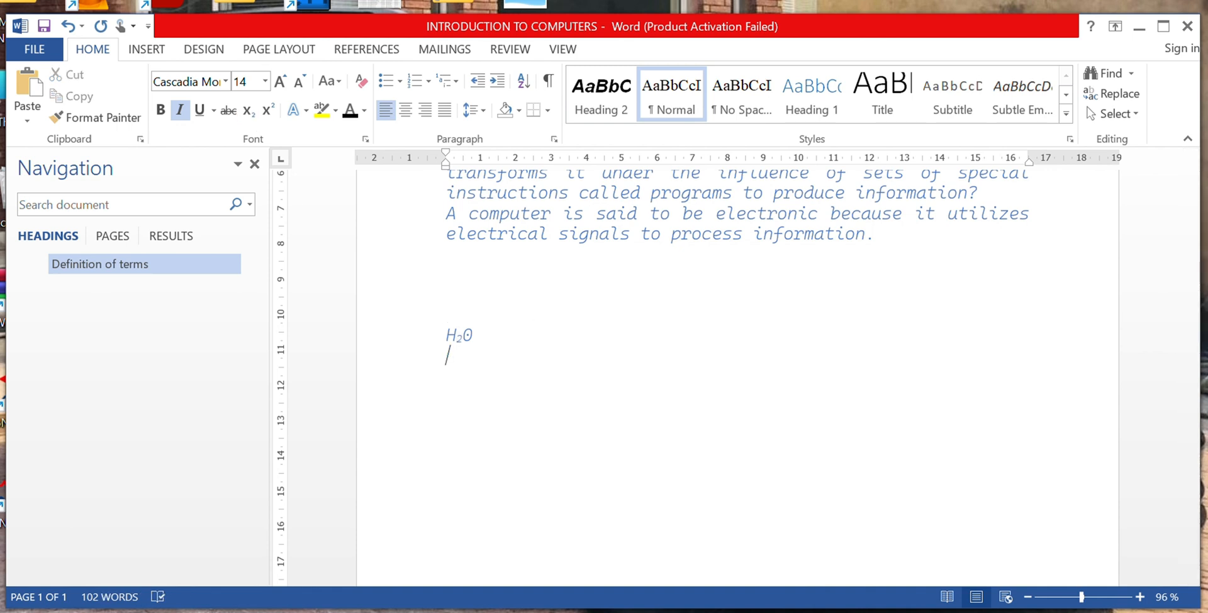
text(O2)
click(35, 598)
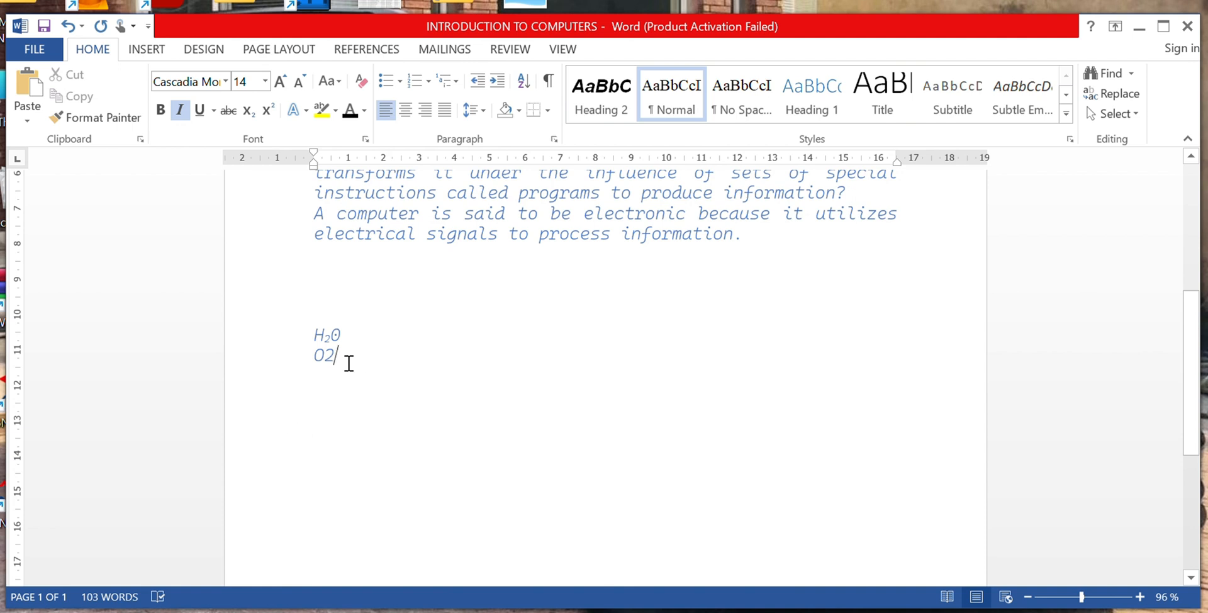
mouse_move(338, 359)
mouse_down()
mouse_move(310, 364)
mouse_move(326, 369)
mouse_up()
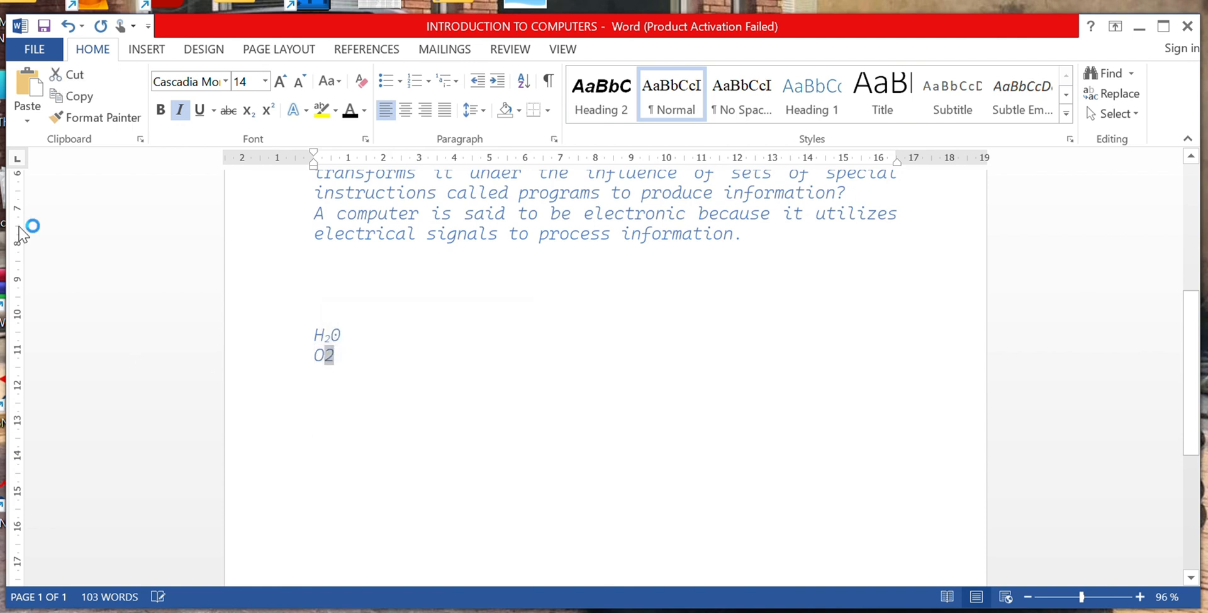
click(268, 114)
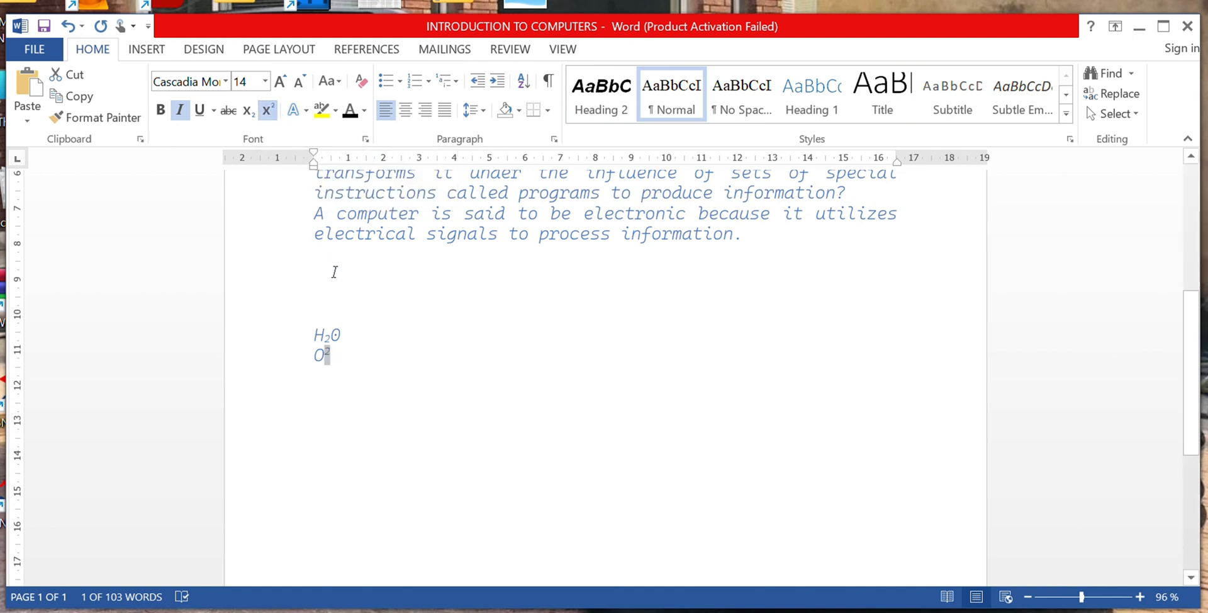
click(343, 358)
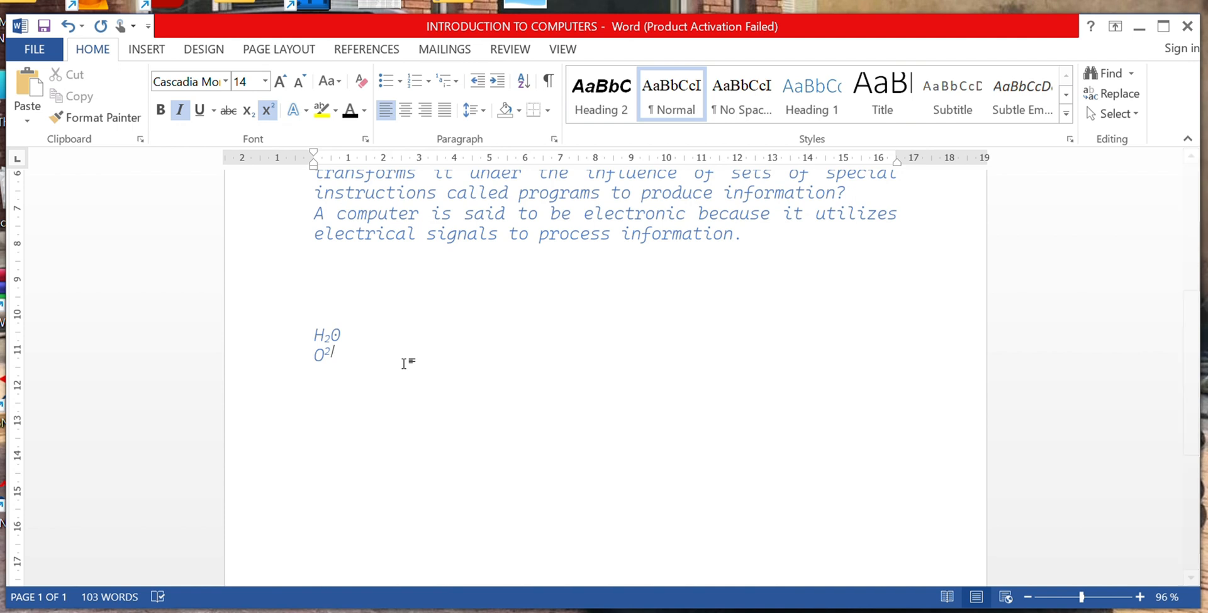
Step: Add the date 10TH JULY 2024 below the O2 line with only the TH raised as superscript
key(Return)
click(267, 111)
text(10TH )
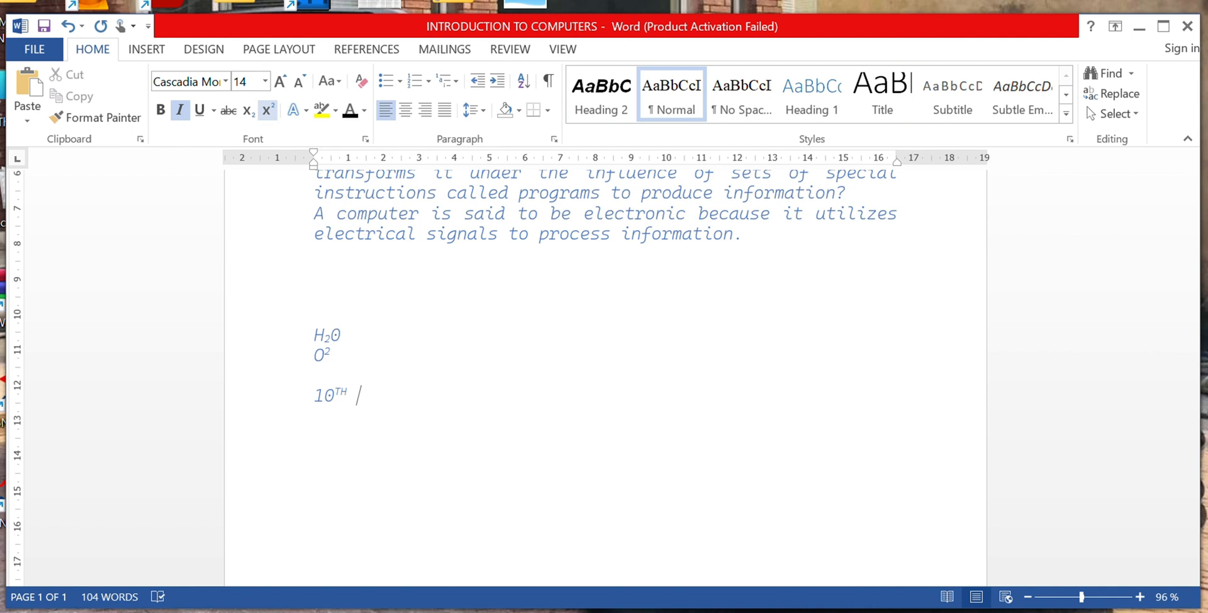
text(JULY 2024)
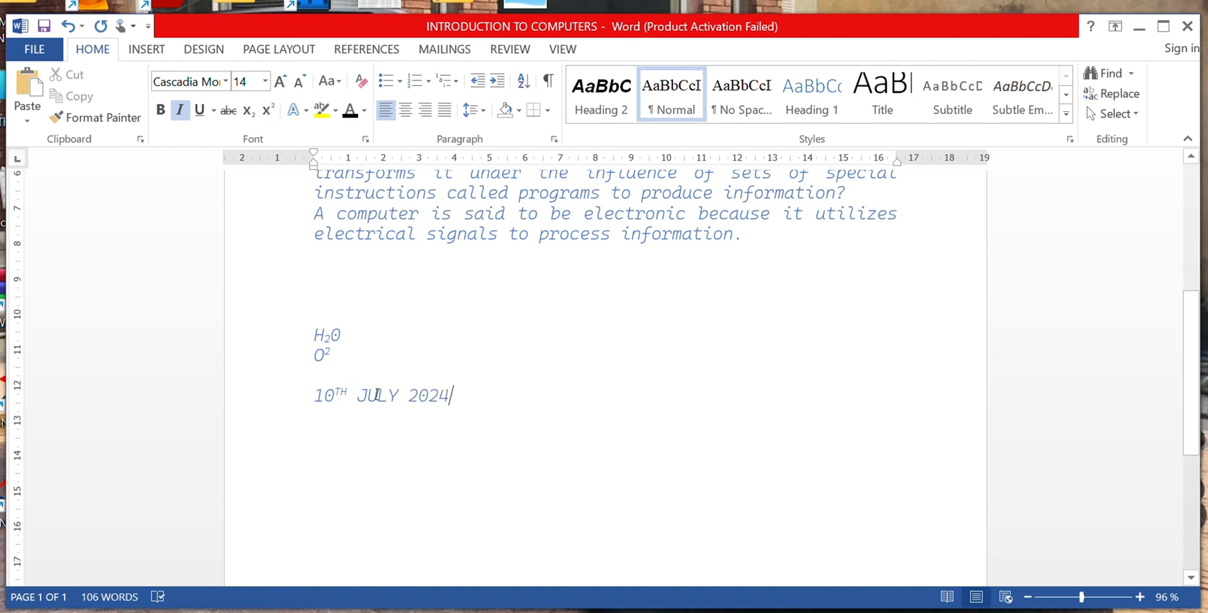
Step: Remove the superscript from TH in the date, reapply it, and start a new line below
drag(348, 394, 335, 394)
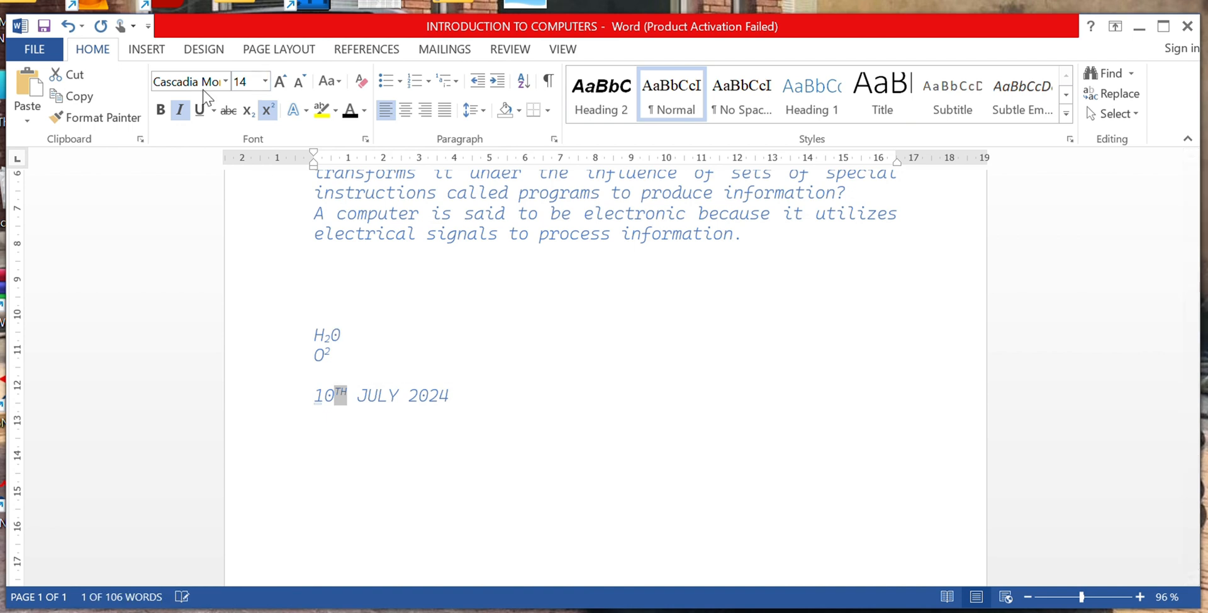
click(267, 110)
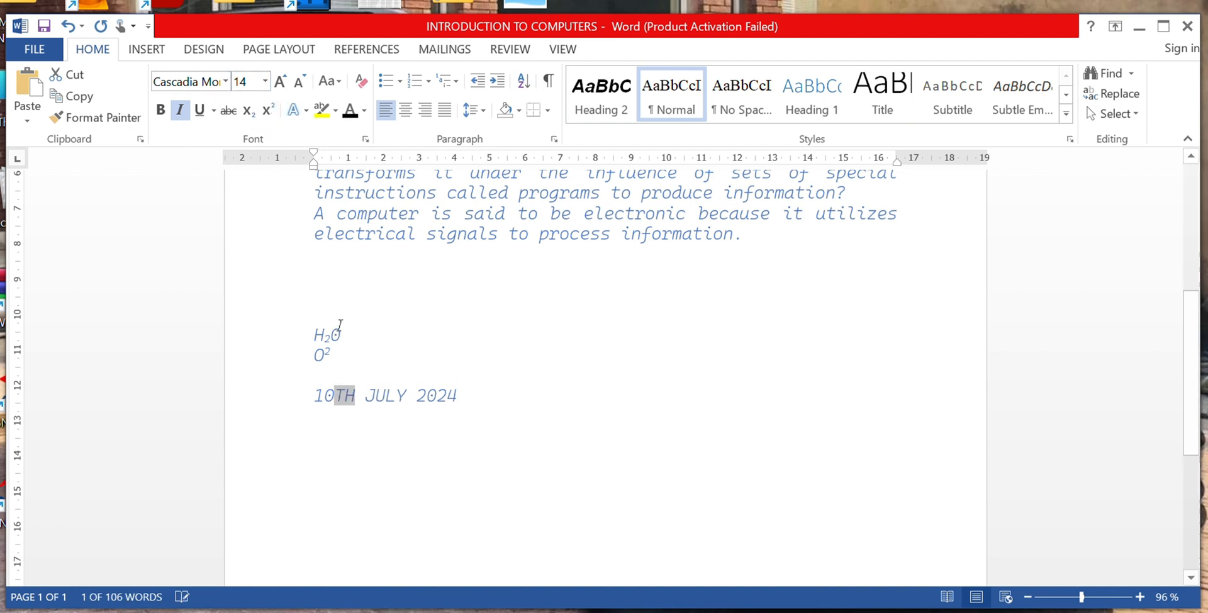
click(361, 398)
drag(359, 397, 334, 399)
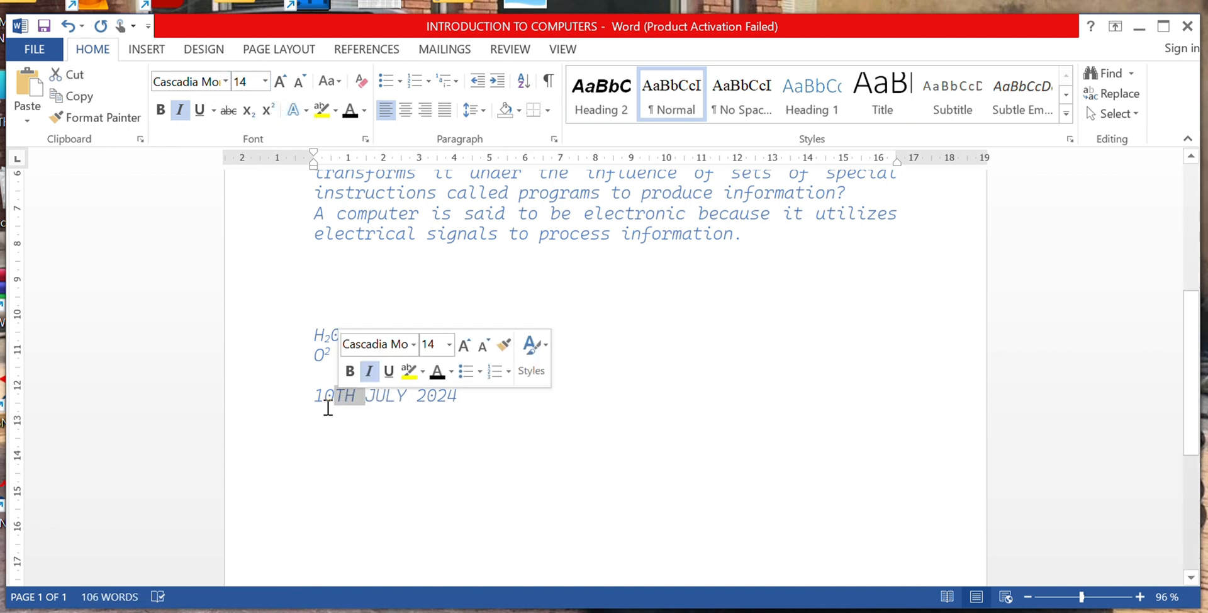
click(270, 108)
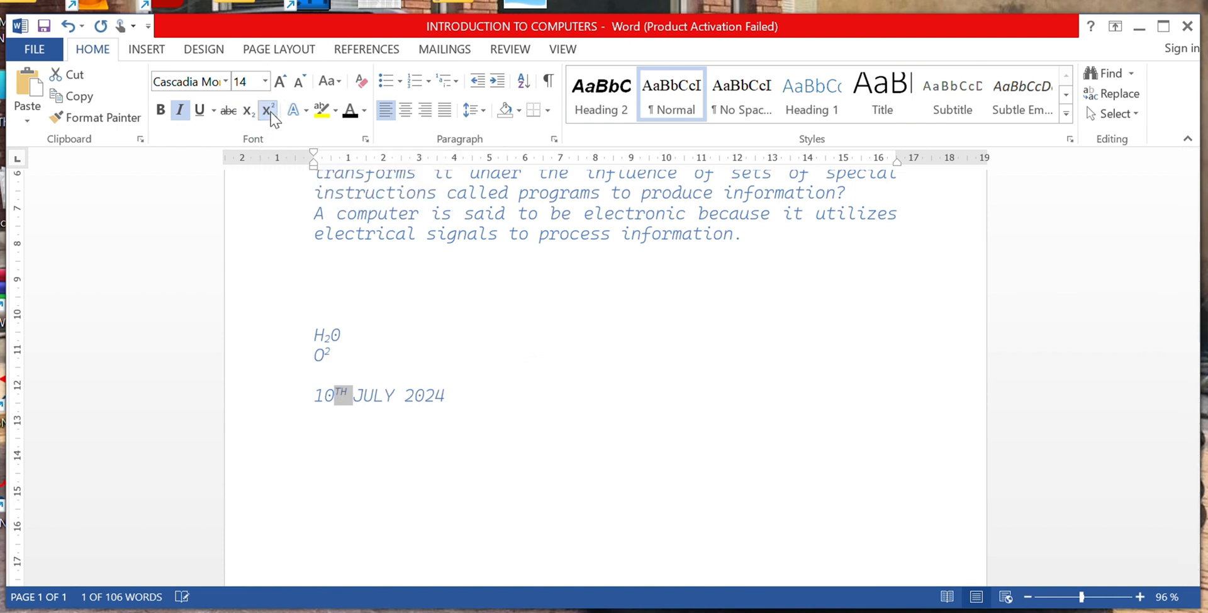
click(521, 404)
key(Return)
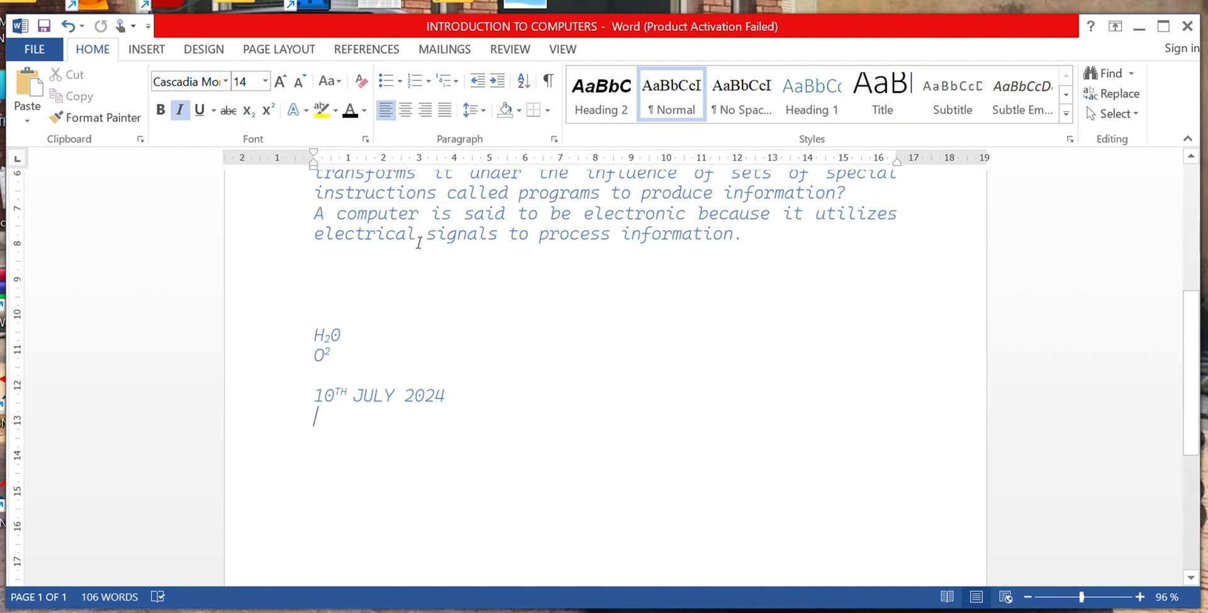
Step: Highlight the paragraph starting "Is an electronic device that accepts user input" in yellow and clear the selection
scroll(589, 303, up, 1)
scroll(589, 304, up, 2)
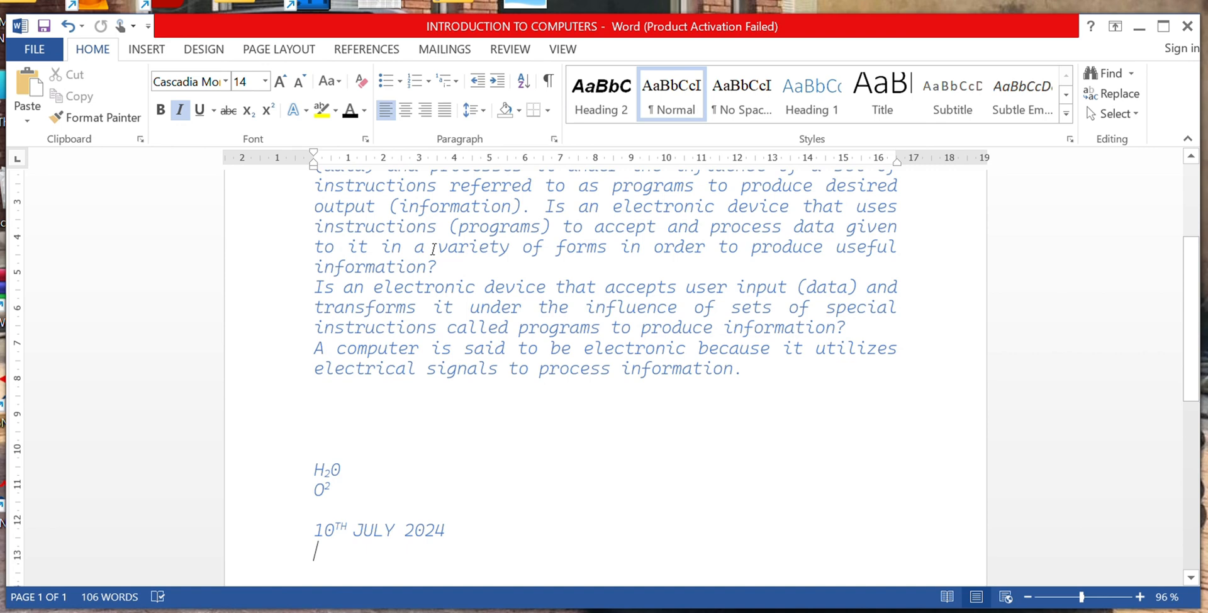
scroll(607, 286, up, 3)
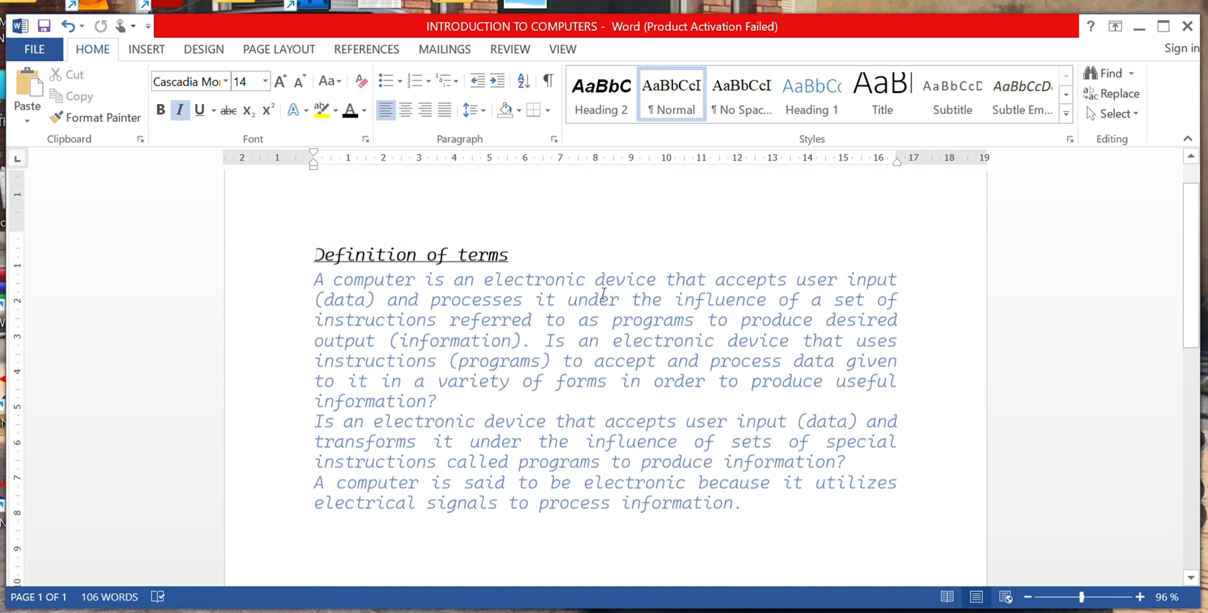
scroll(604, 292, down, 2)
click(471, 252)
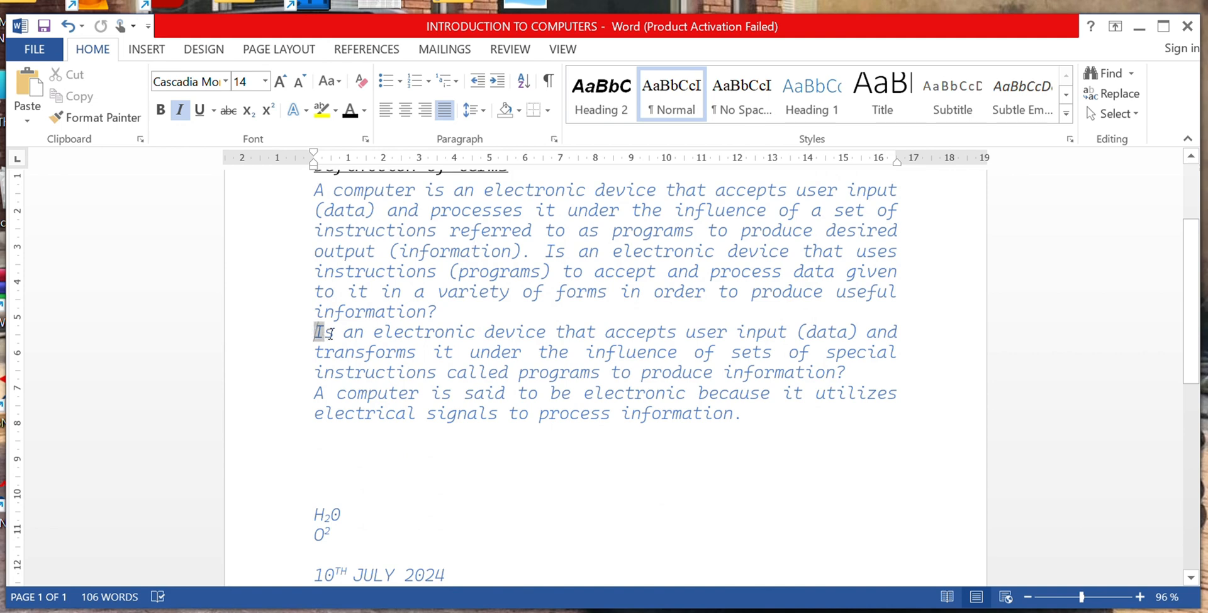
drag(312, 331, 849, 372)
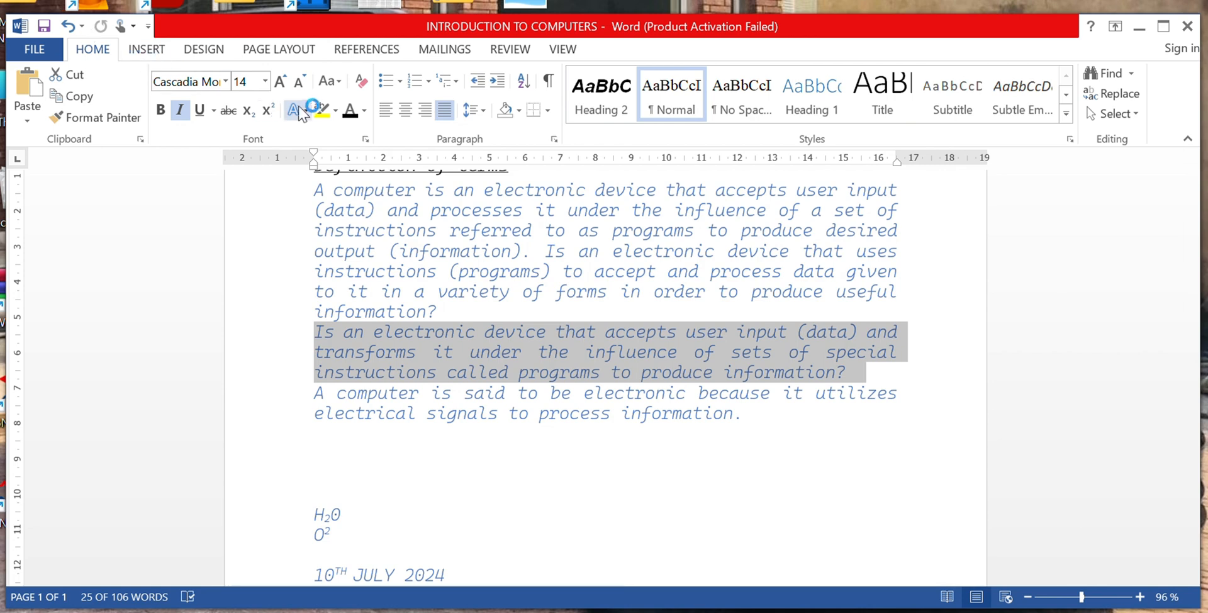
click(334, 117)
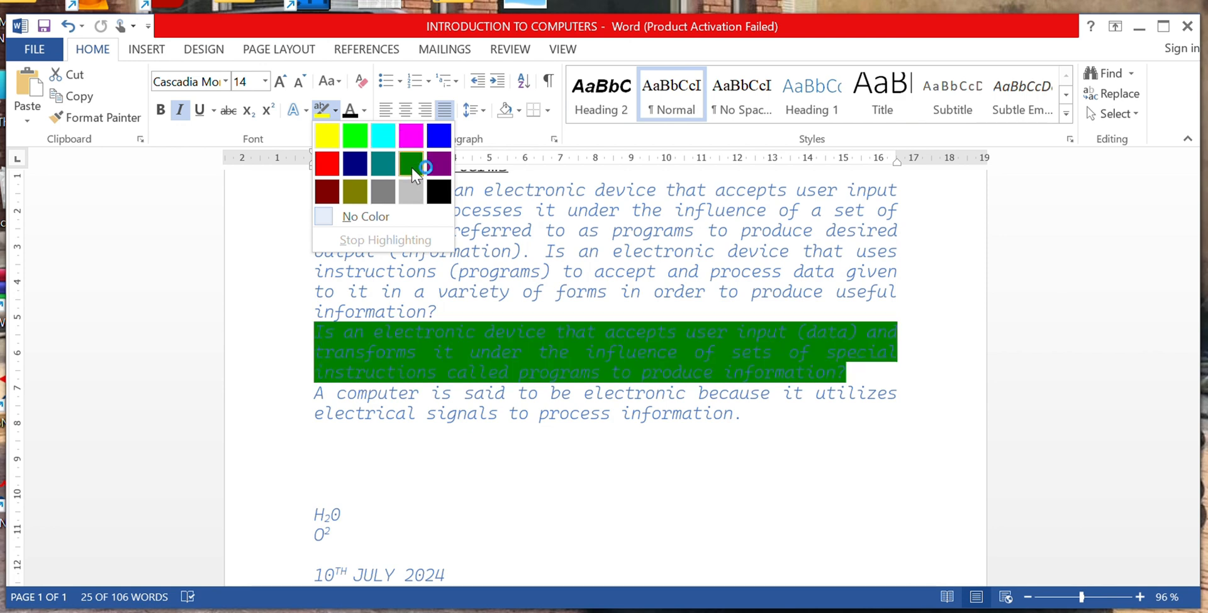
click(331, 137)
key(Right)
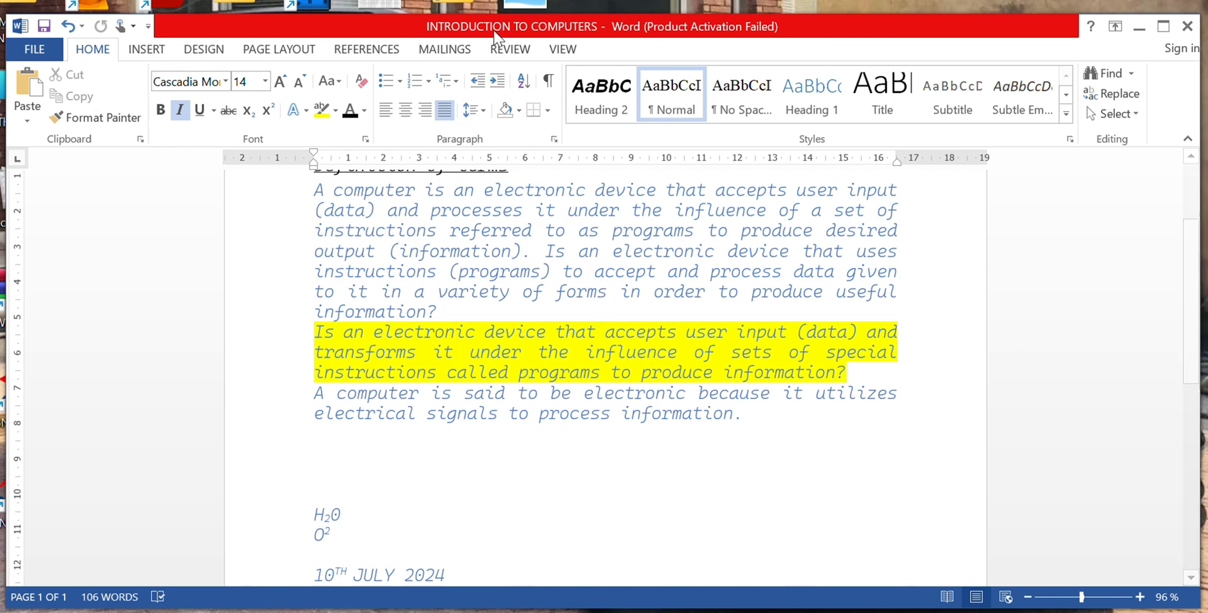
Step: Try left, centred, right and justified alignment on the heading "Definition of terms", and leave it centred
scroll(613, 446, up, 1)
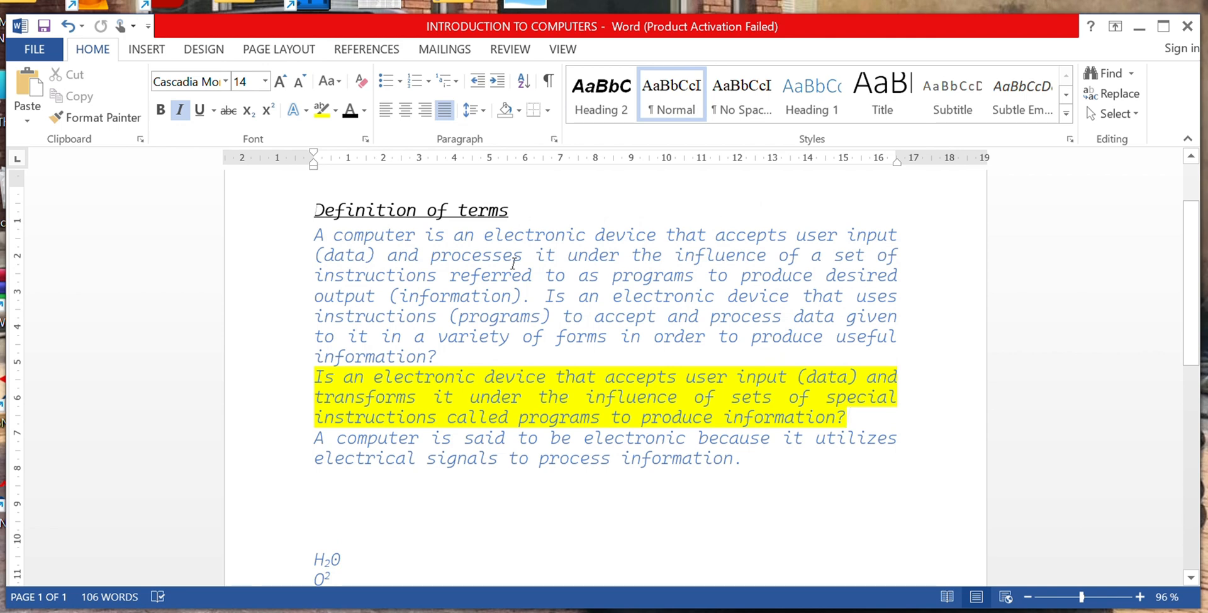
scroll(513, 263, down, 1)
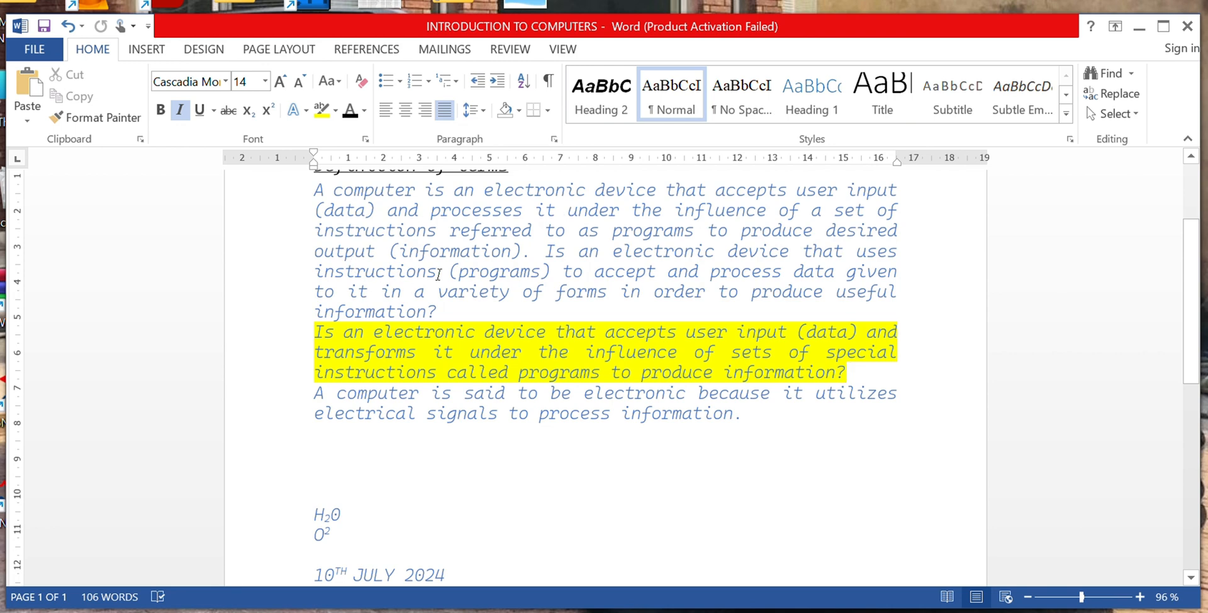
scroll(811, 353, up, 2)
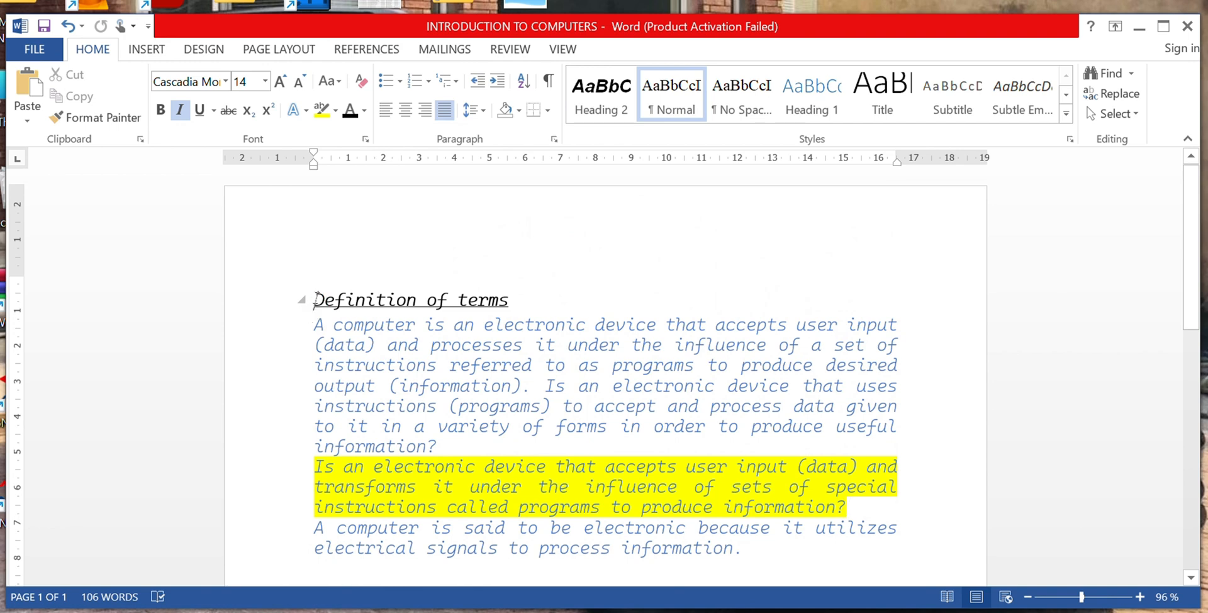
drag(316, 298, 526, 301)
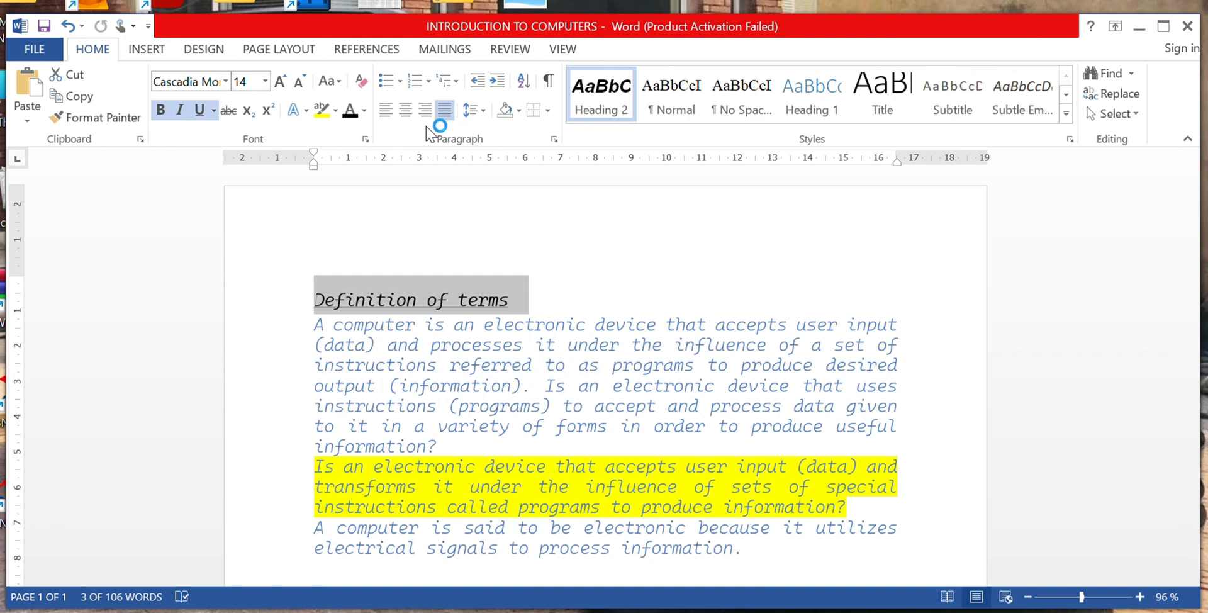
click(395, 115)
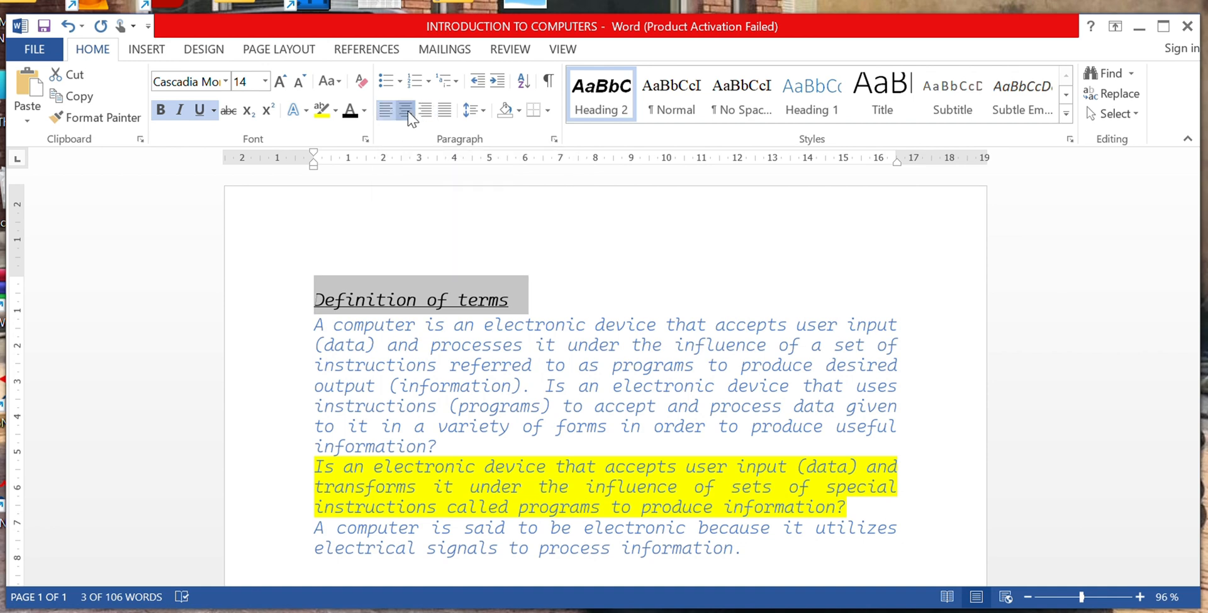
click(407, 112)
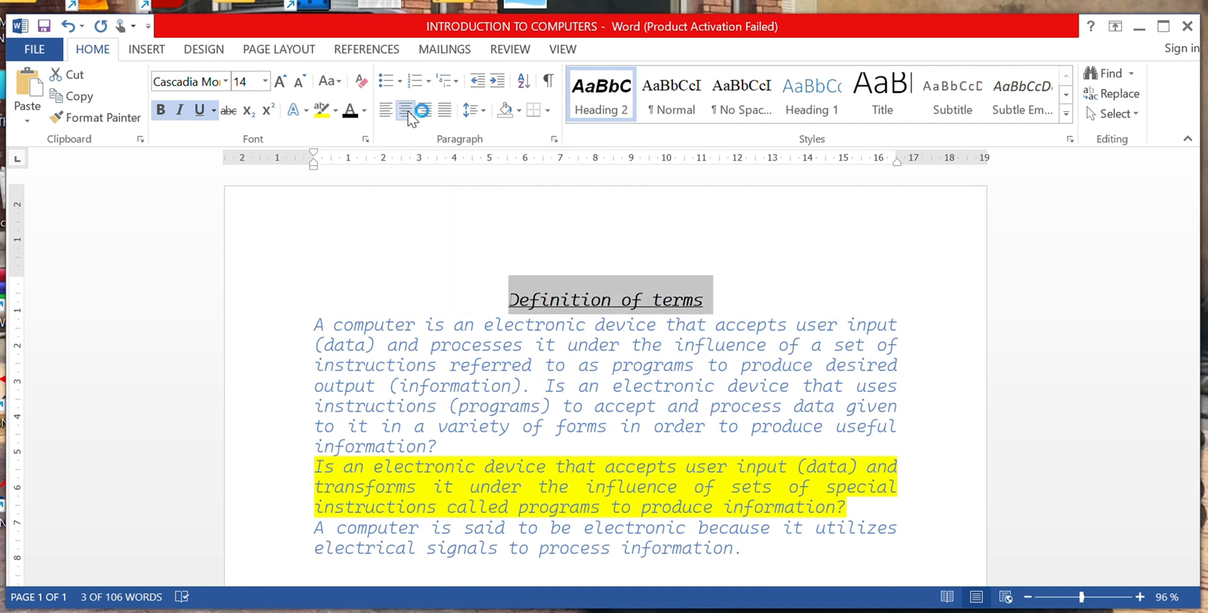
click(430, 115)
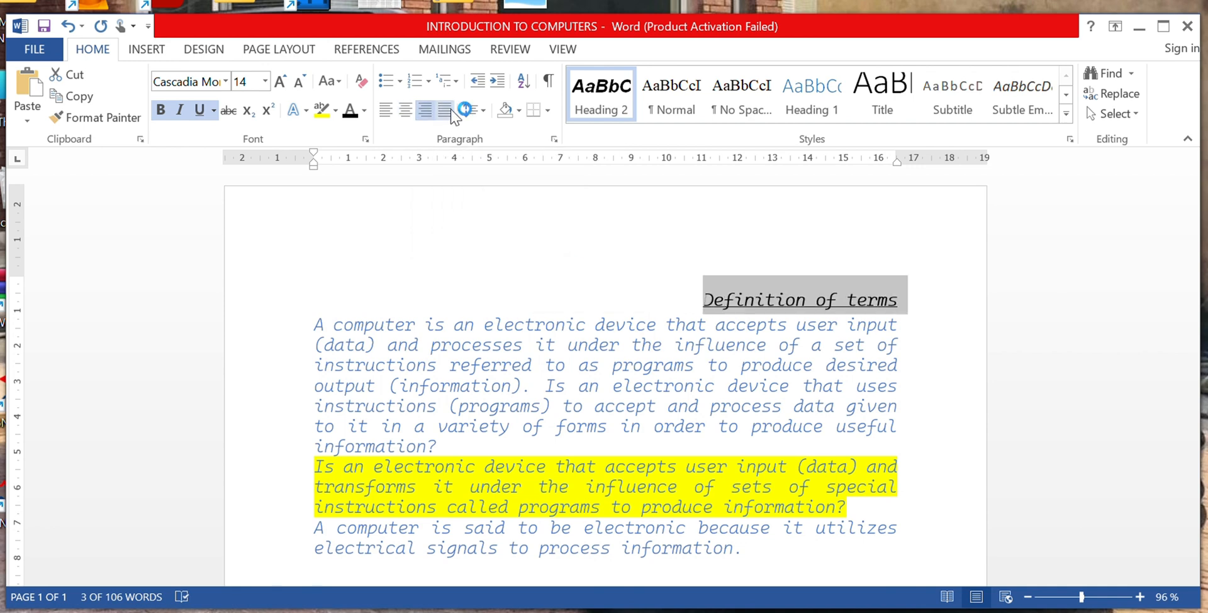
click(452, 111)
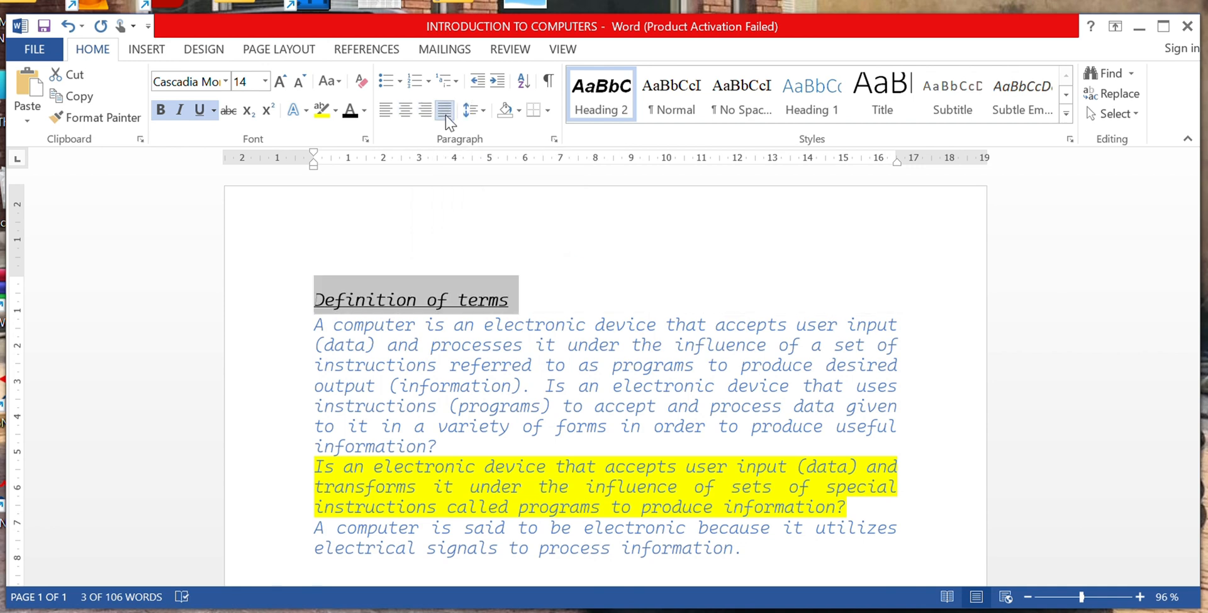
click(405, 112)
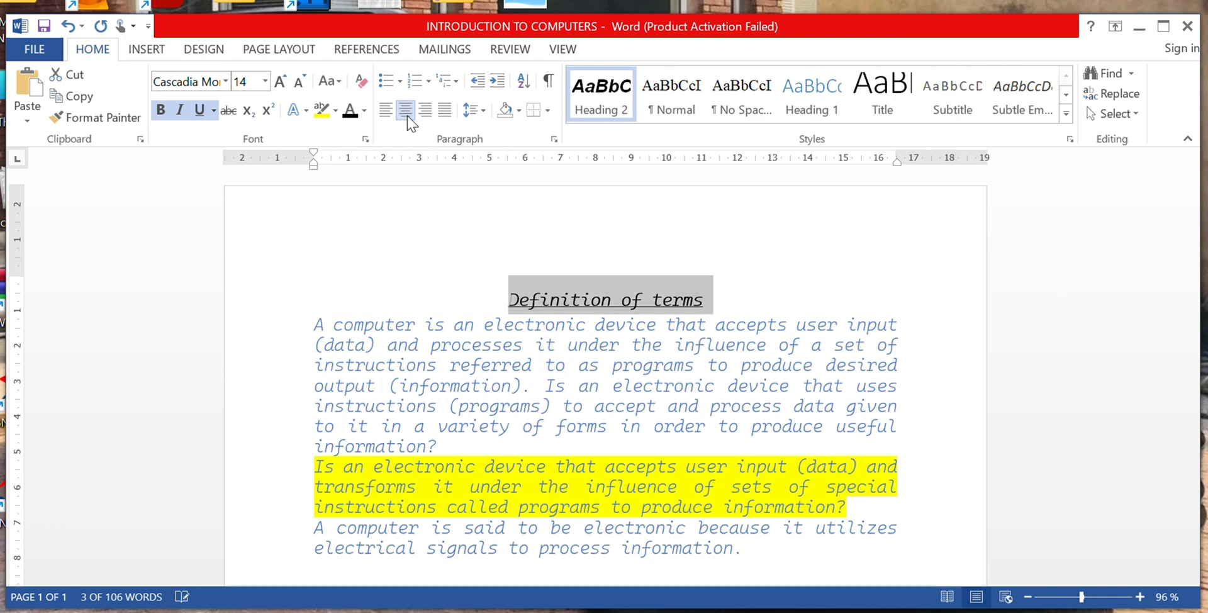
click(836, 289)
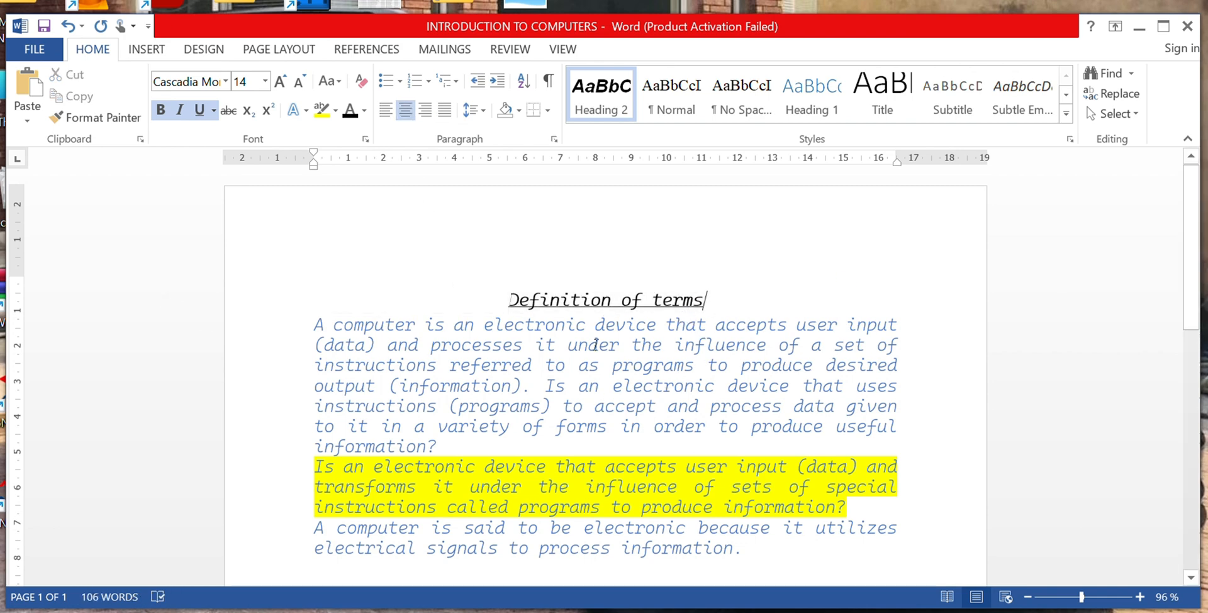
Step: Set the line spacing of the whole document to 1.5 and clear the selection
click(715, 300)
key(ctrl+a)
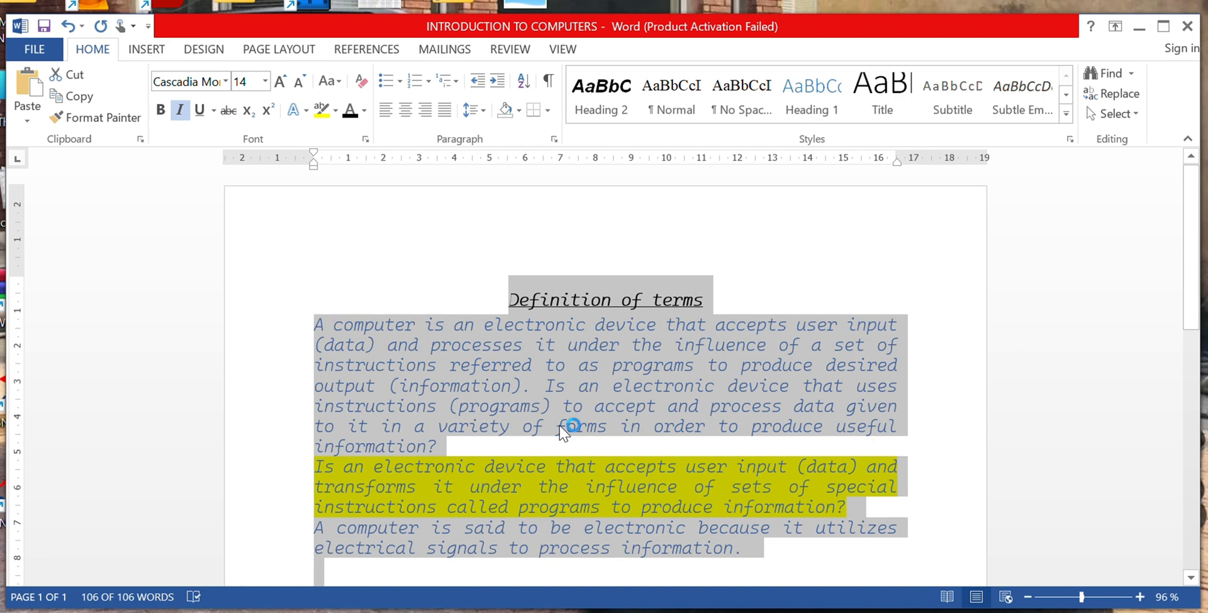
click(483, 111)
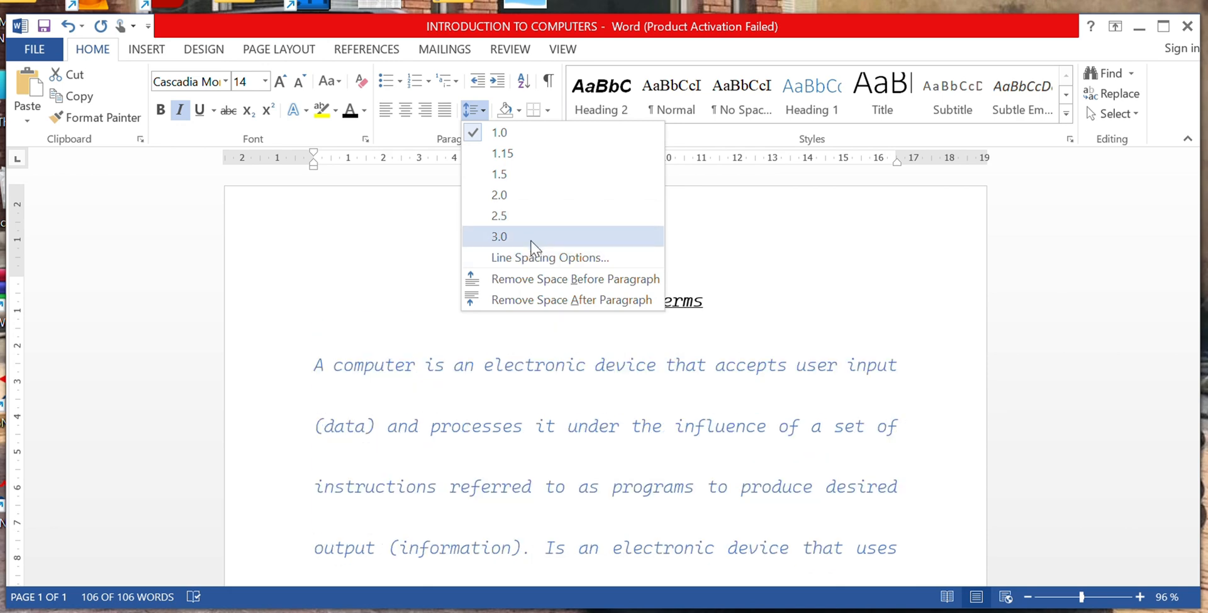
click(538, 176)
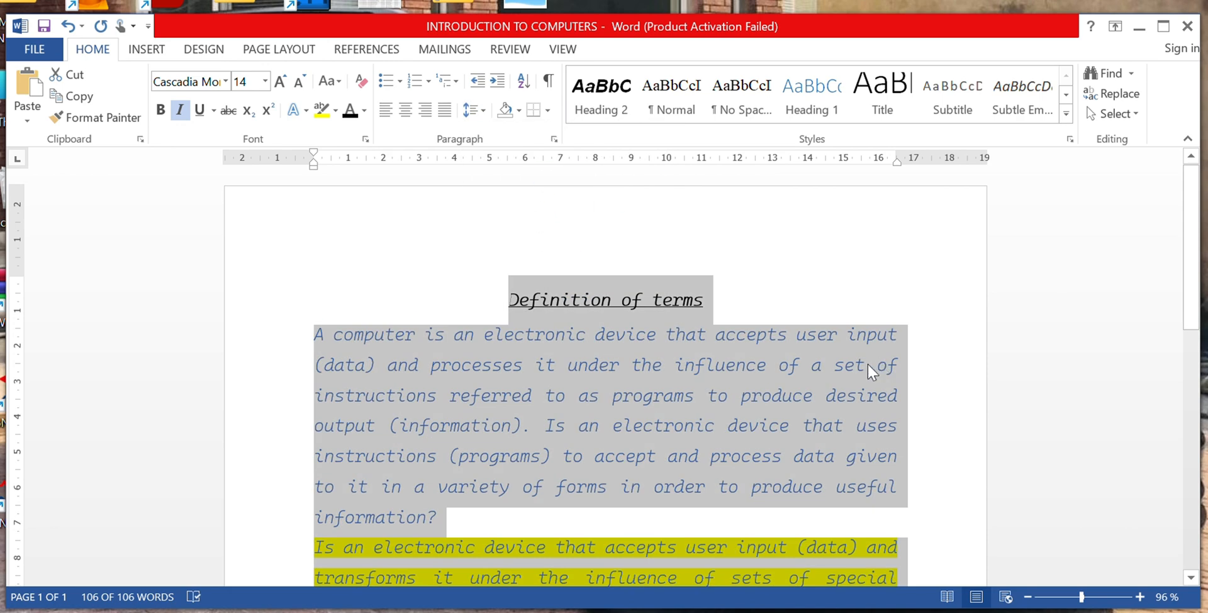
click(821, 248)
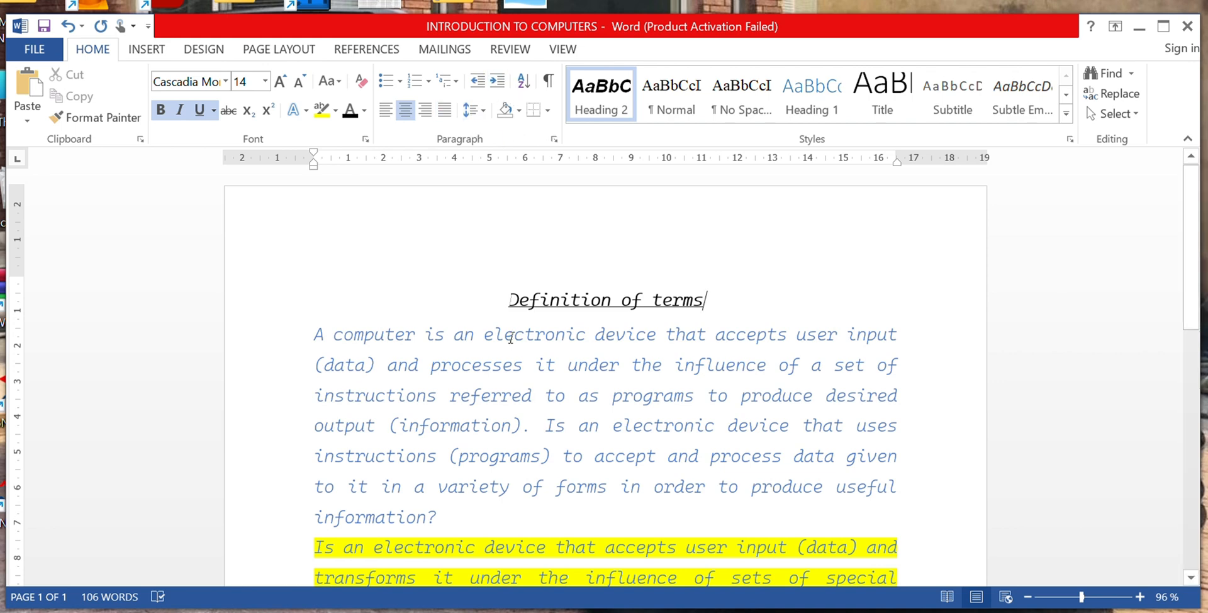
Step: Increase the left indent of the entire document by seven levels
key(ctrl+a)
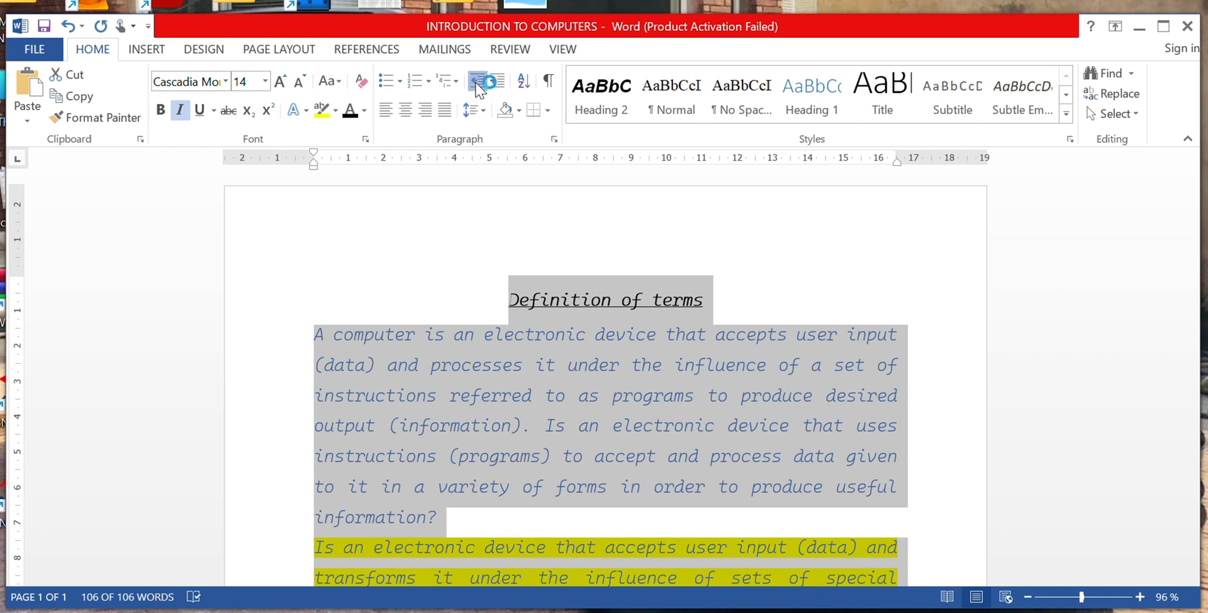
click(502, 80)
click(504, 80)
click(504, 79)
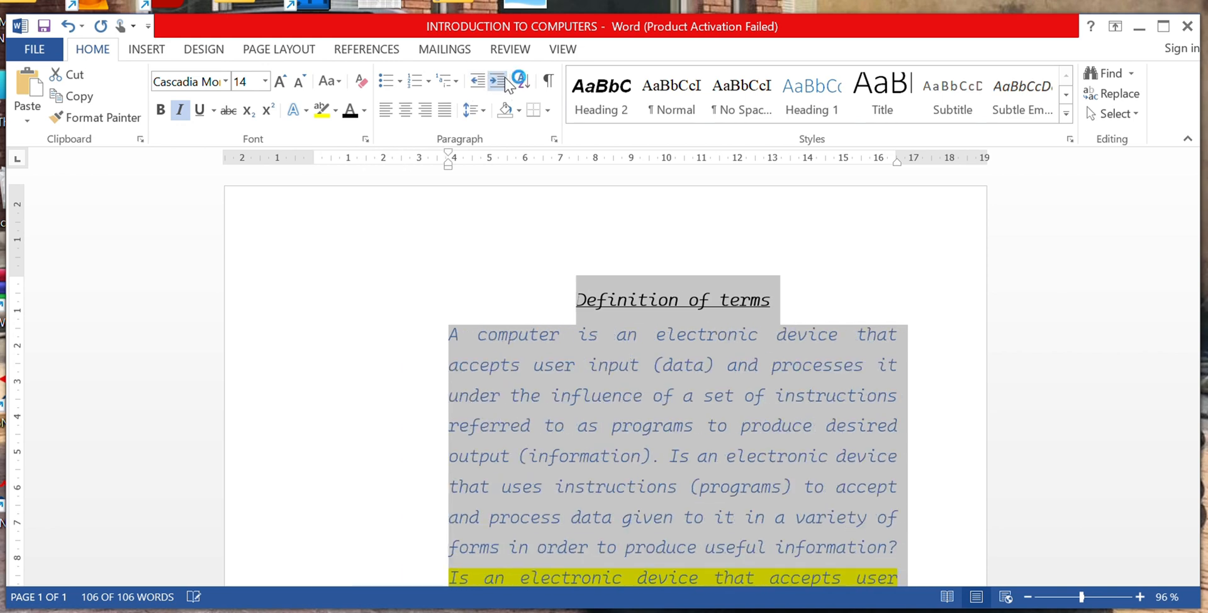
click(504, 79)
click(504, 79)
click(504, 79)
click(504, 80)
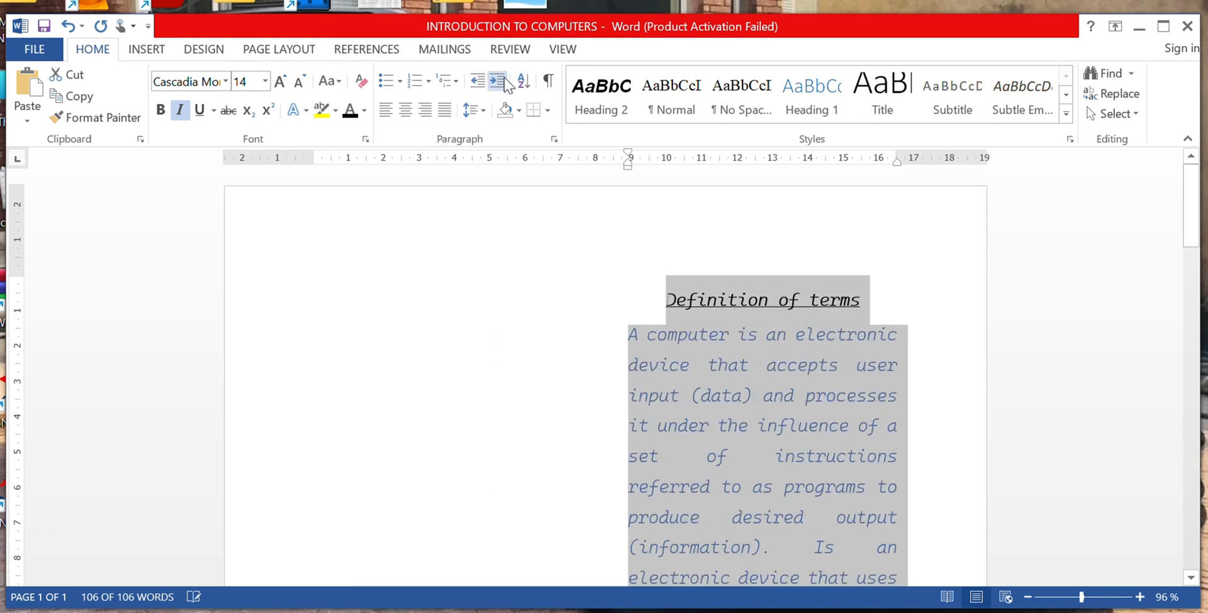
Step: Decrease the indent of the entire document by seven levels, back to the left margin
click(479, 83)
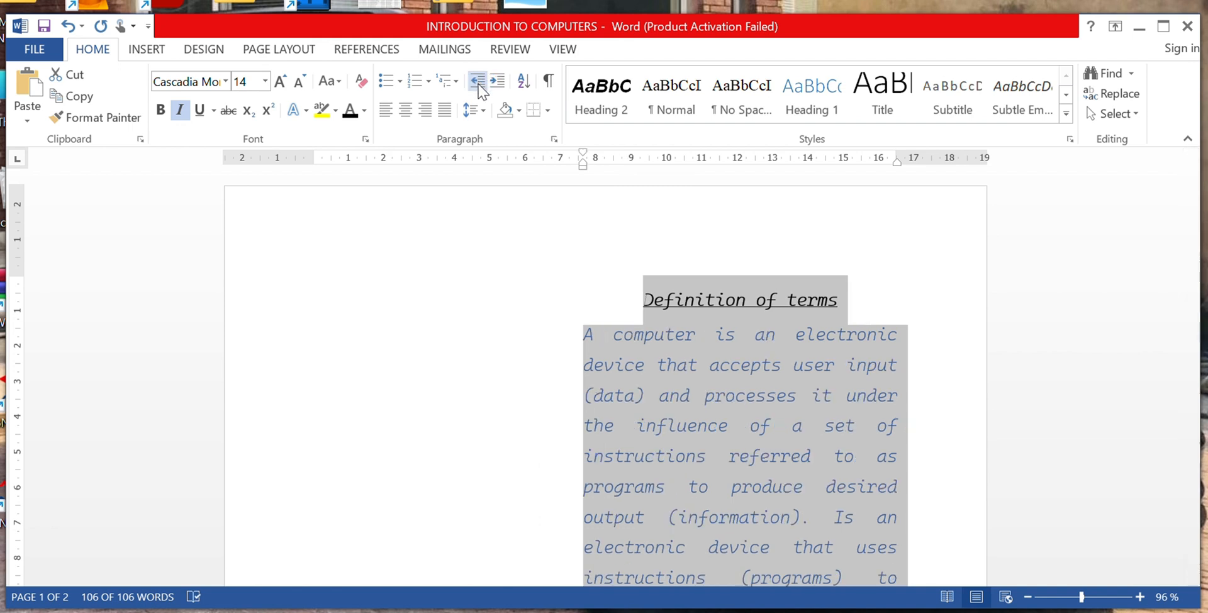
click(479, 83)
click(479, 83)
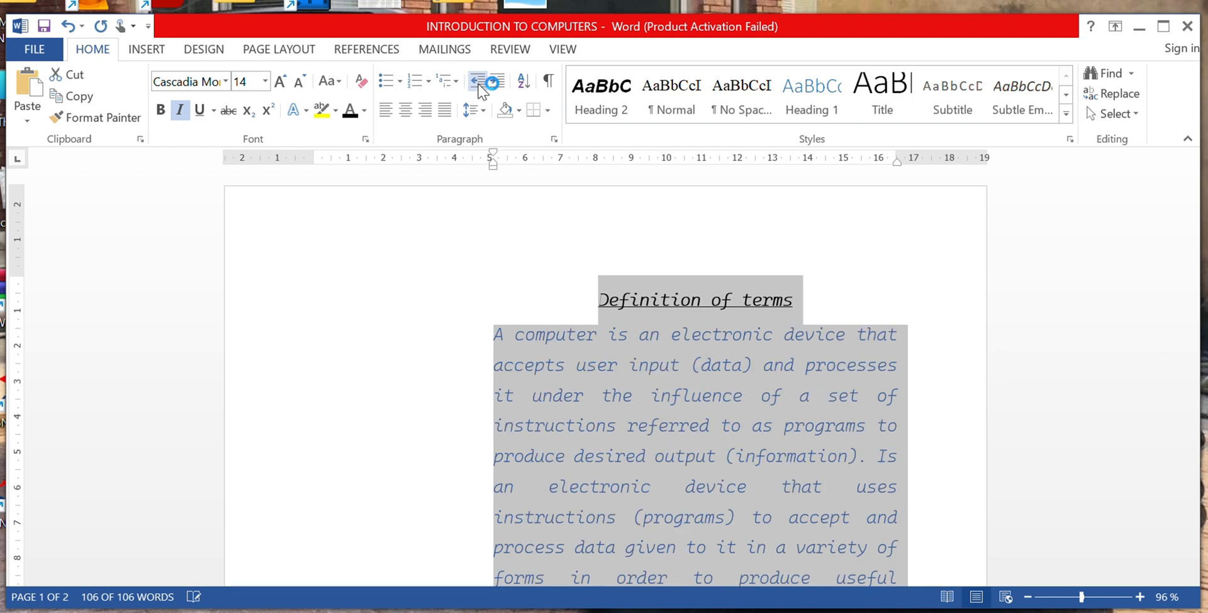
click(480, 83)
click(479, 83)
click(480, 83)
click(479, 83)
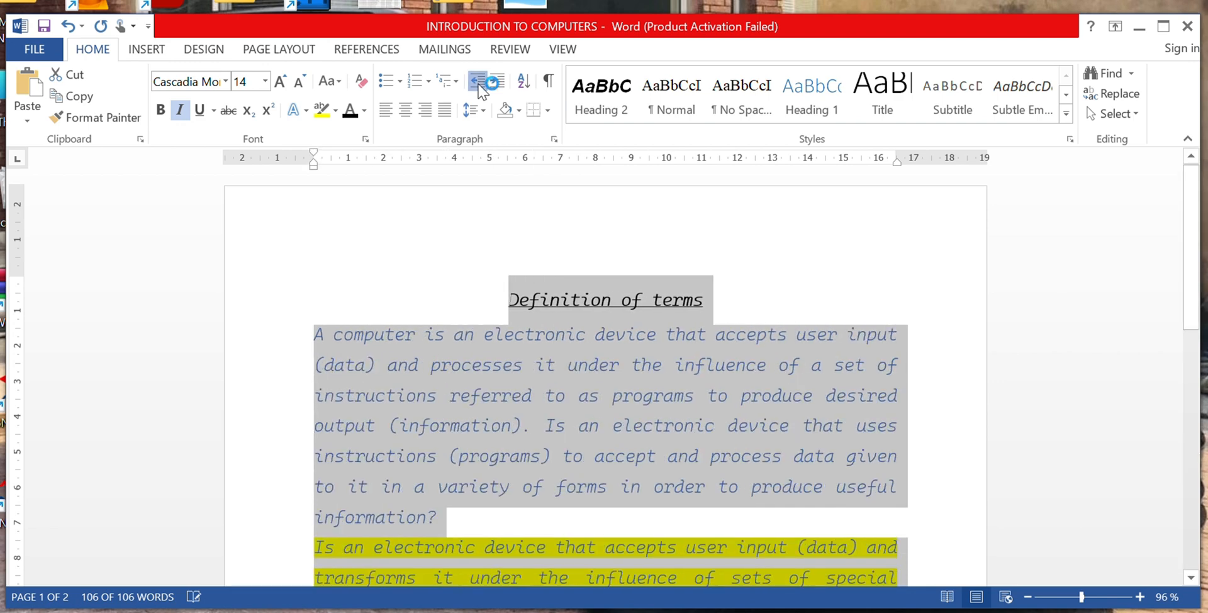
Step: Add the title line VEGETABLES below the date at the end of the document, leaving blank space between them
scroll(779, 258, down, 6)
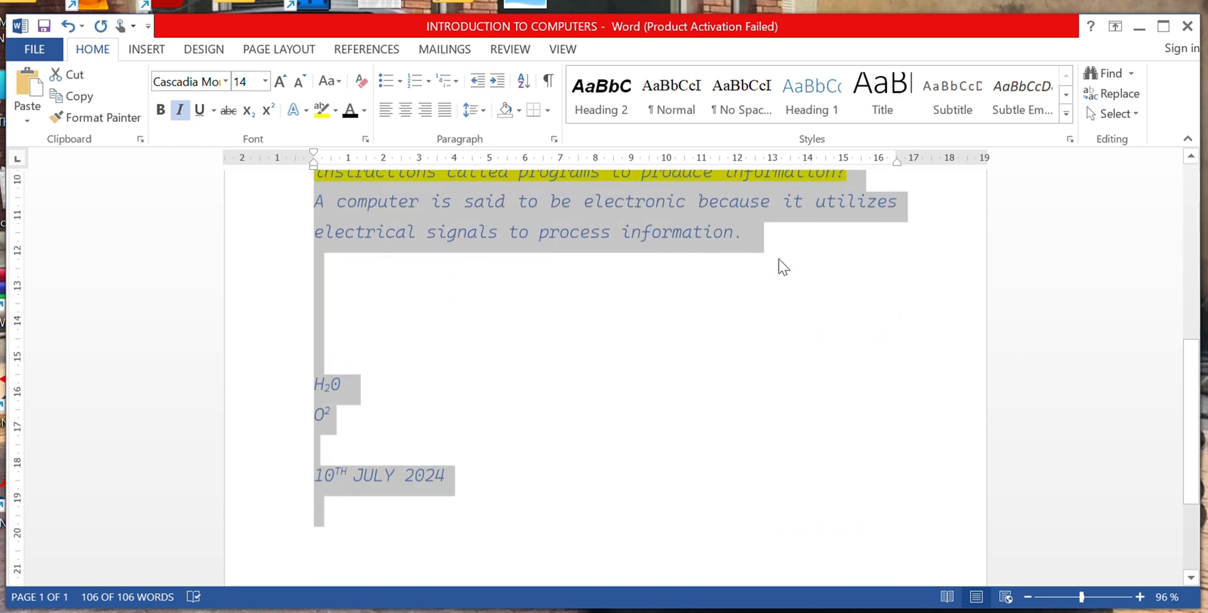
scroll(496, 446, down, 3)
click(368, 380)
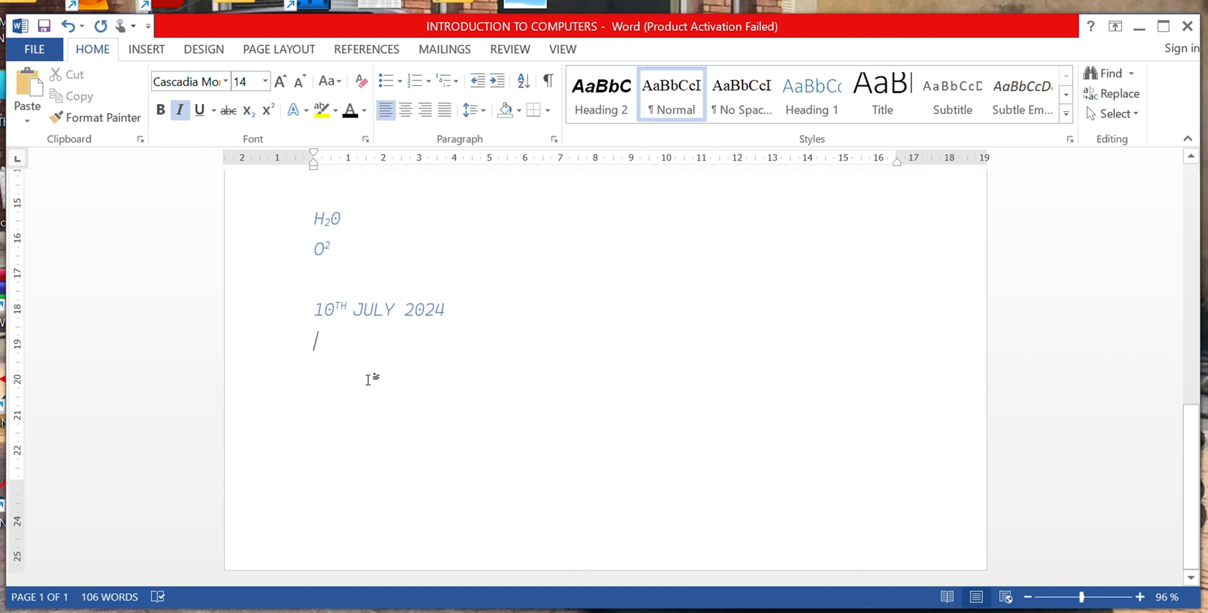
key(Return)
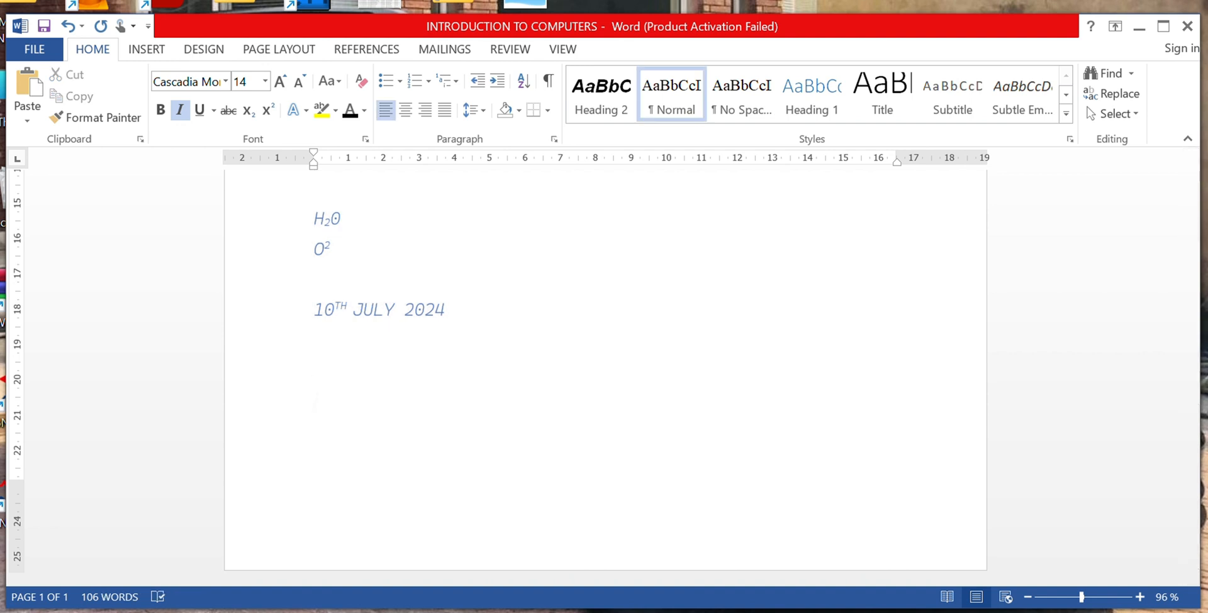
text(VEGETABLE)
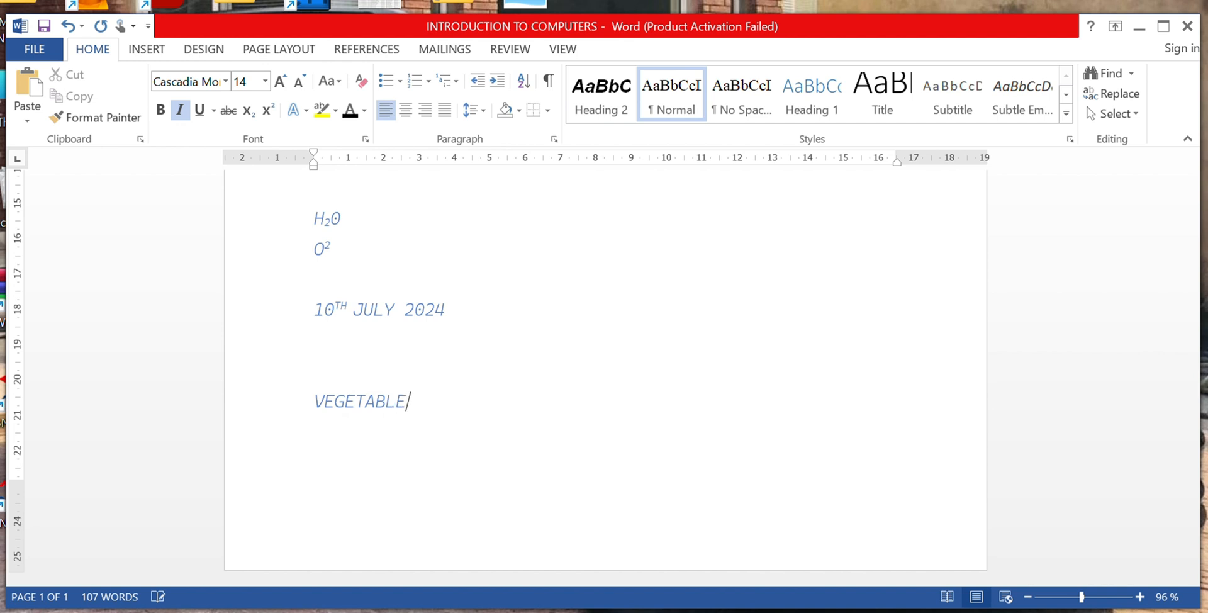
text(S )
Step: List CARROTS, KALES, CABBAGES and TOMATOES on separate lines beneath VEGETABLES
text(CARR)
text(O)
text(TS)
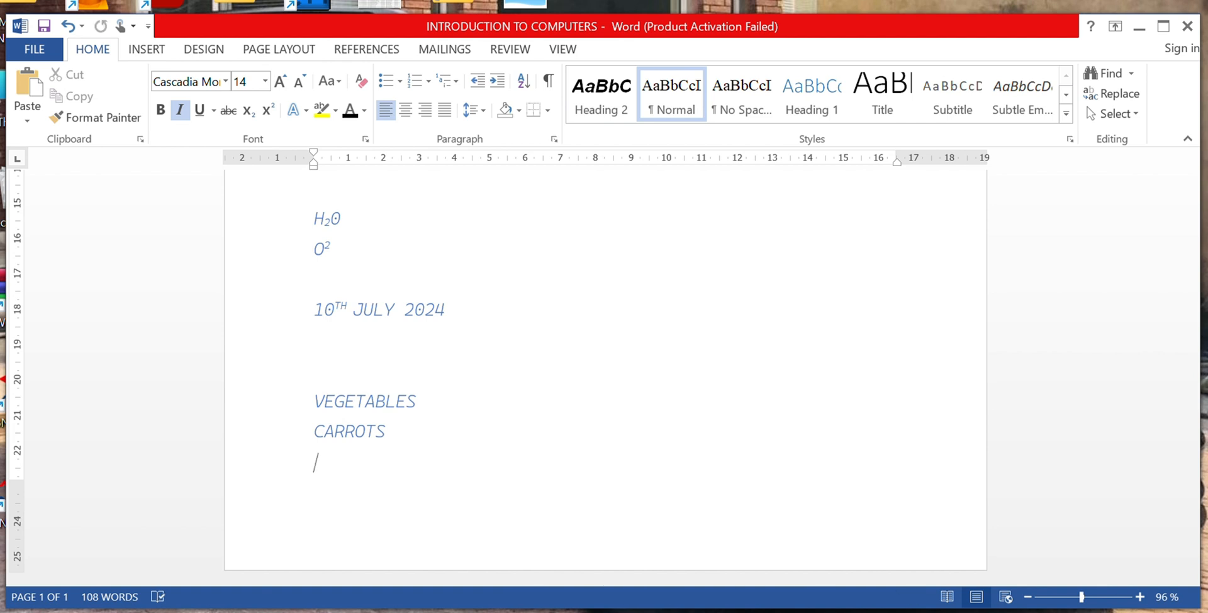
text(KALES)
key(Return)
key(Return)
text(CABBA)
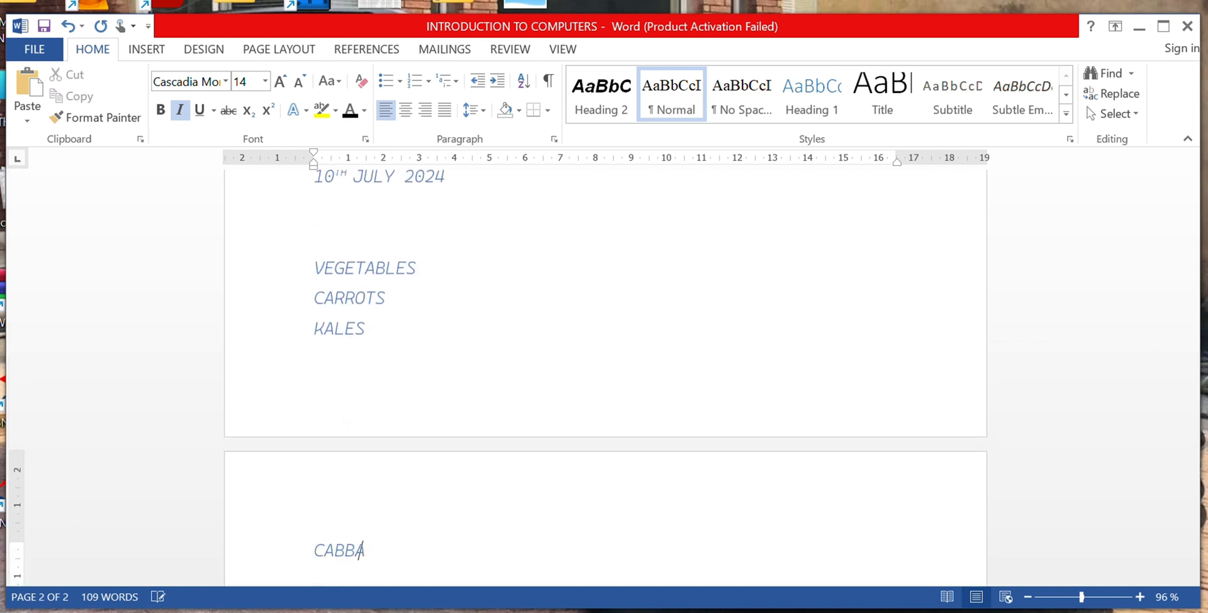
text(GES )
text(TOMATOES)
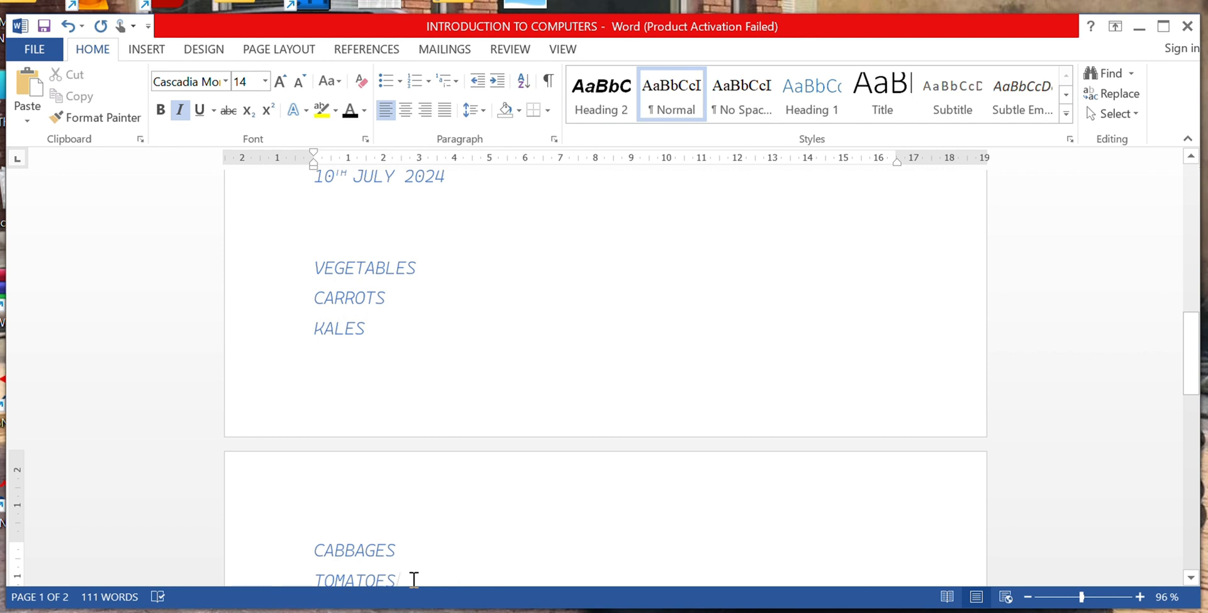
Step: Number the four items from CARROTS to TOMATOES with lowercase Roman numerals (i., ii., iii.)
drag(414, 579, 336, 366)
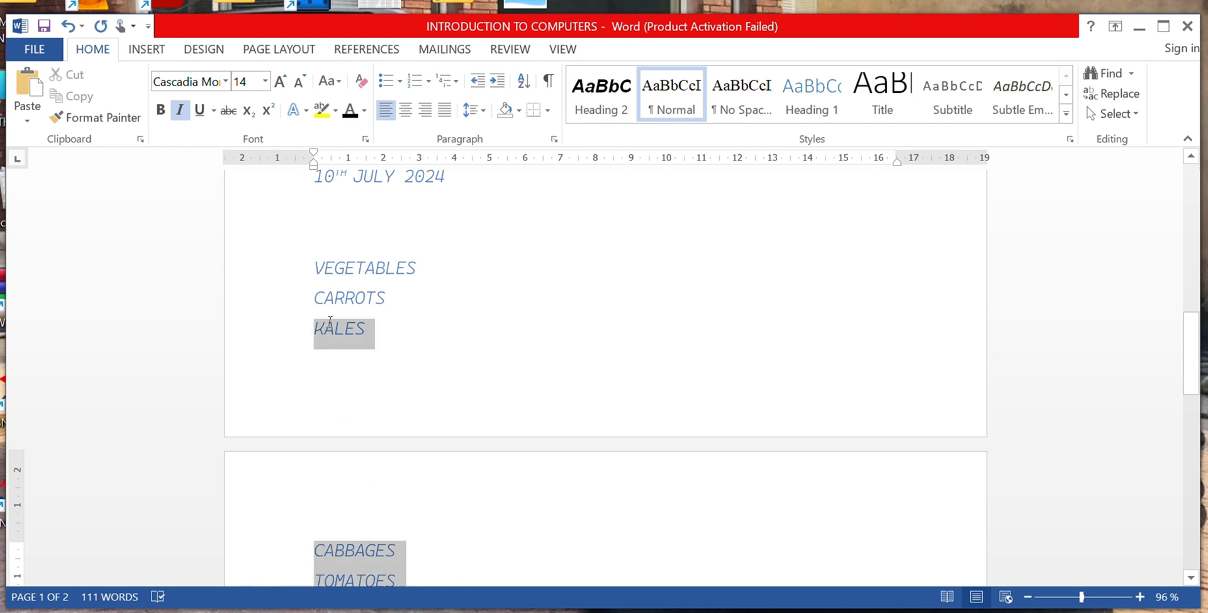
drag(329, 321, 224, 374)
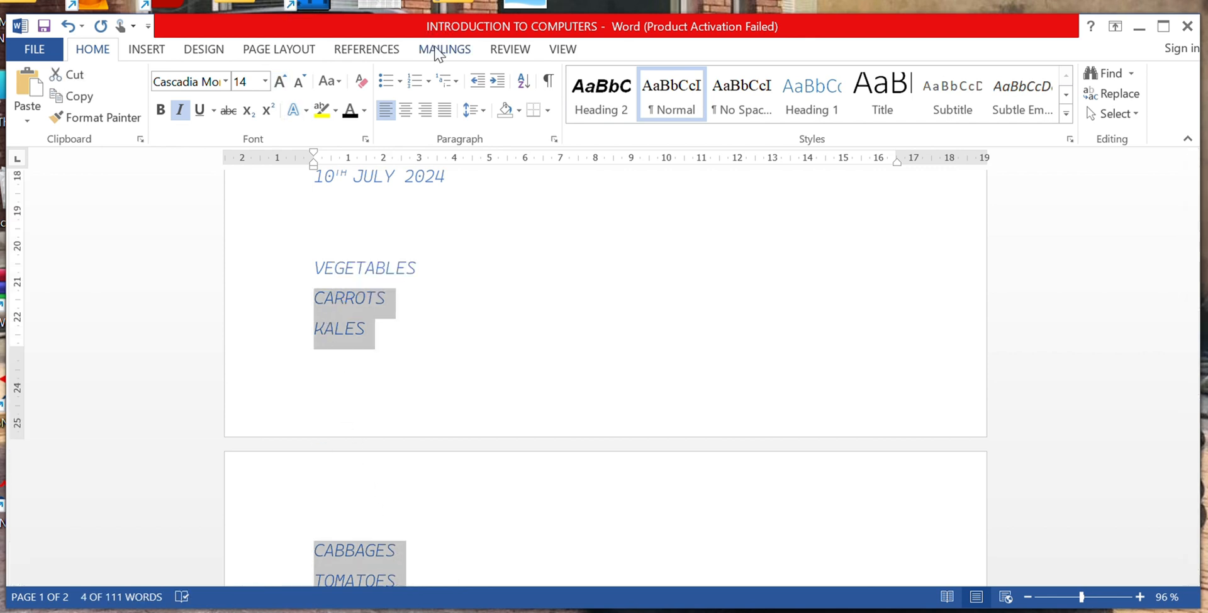
click(428, 82)
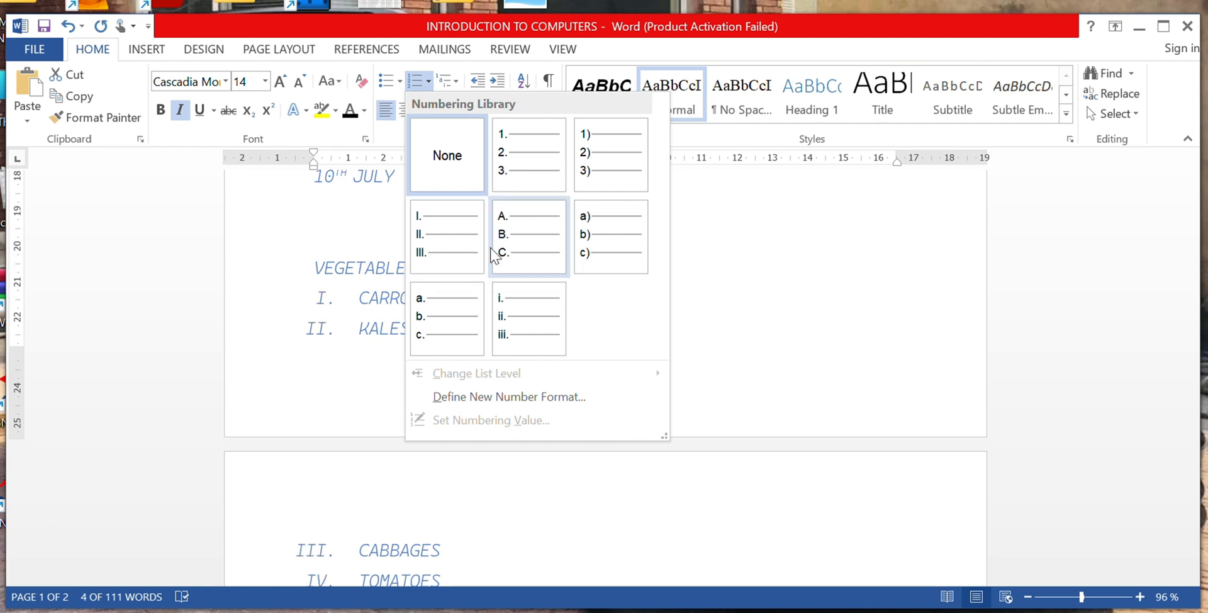
click(515, 315)
scroll(515, 365, down, 3)
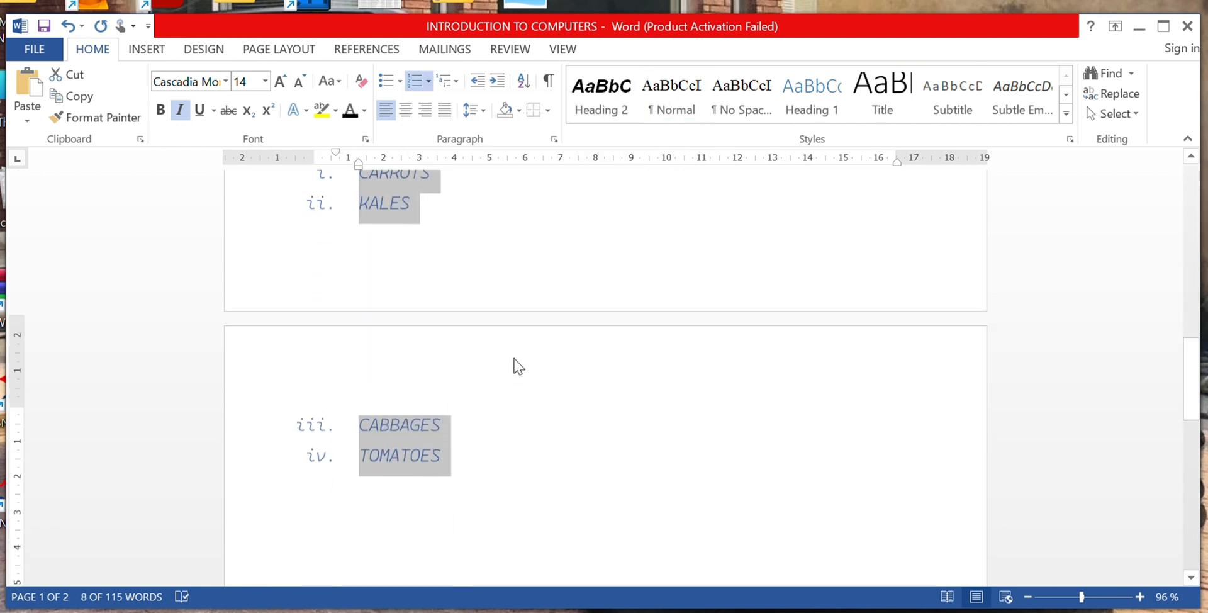
scroll(513, 356, up, 5)
scroll(514, 358, up, 1)
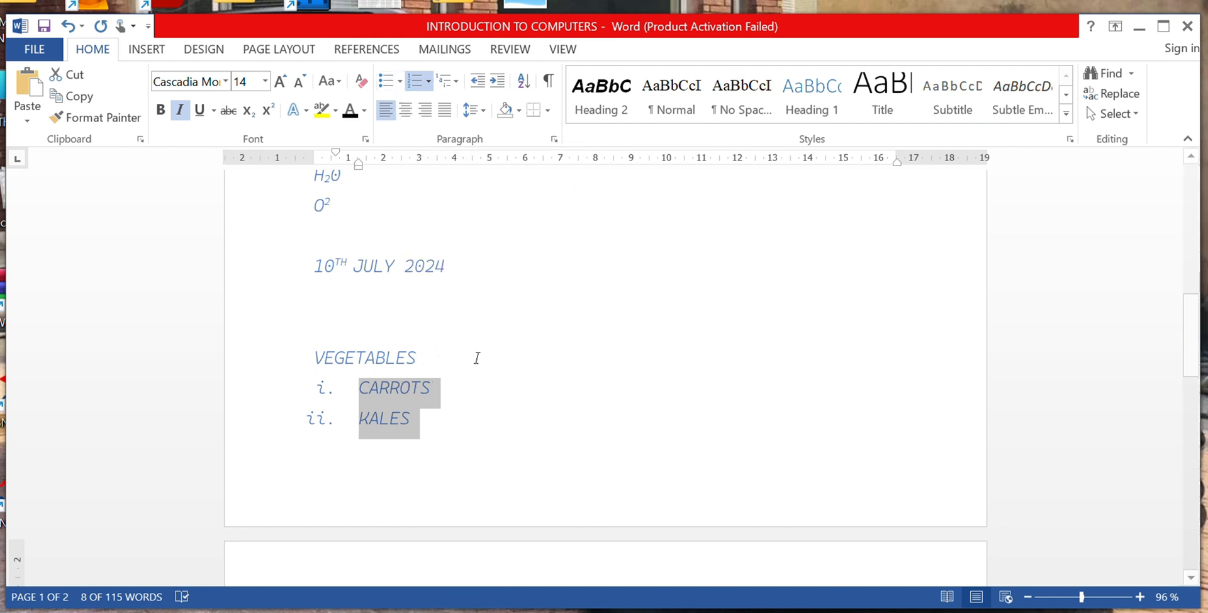
scroll(482, 370, down, 5)
Step: End the numbered list after TOMATOES and add the unnumbered line CABOHYDRATES below it, separated by blank space
click(468, 414)
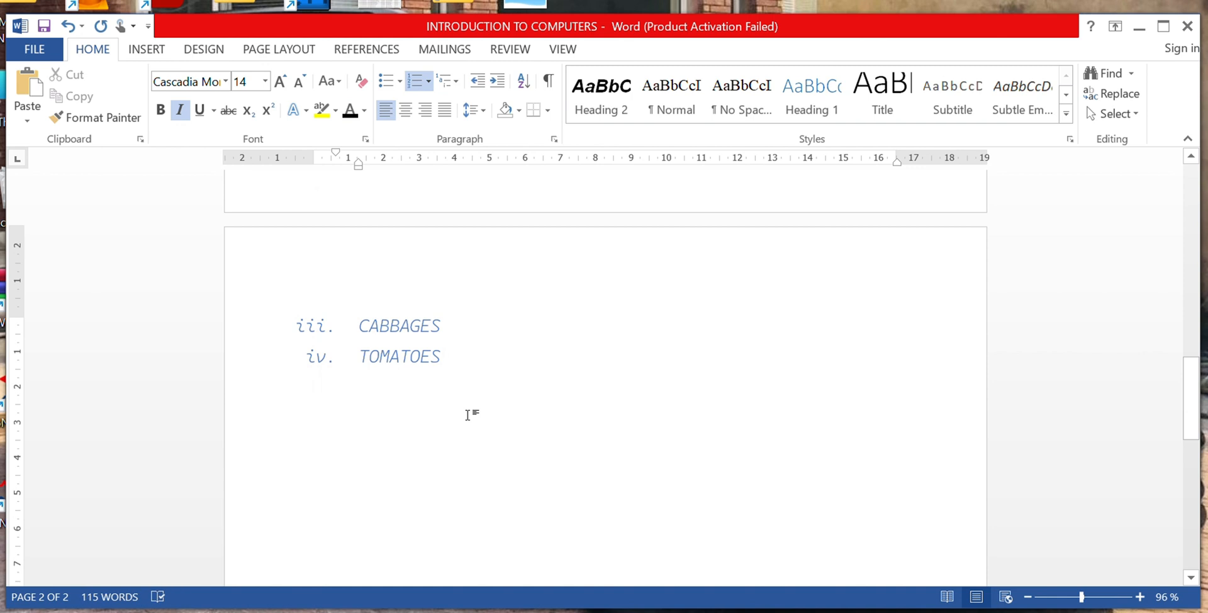
key(Return)
key(Return)
key(Return)
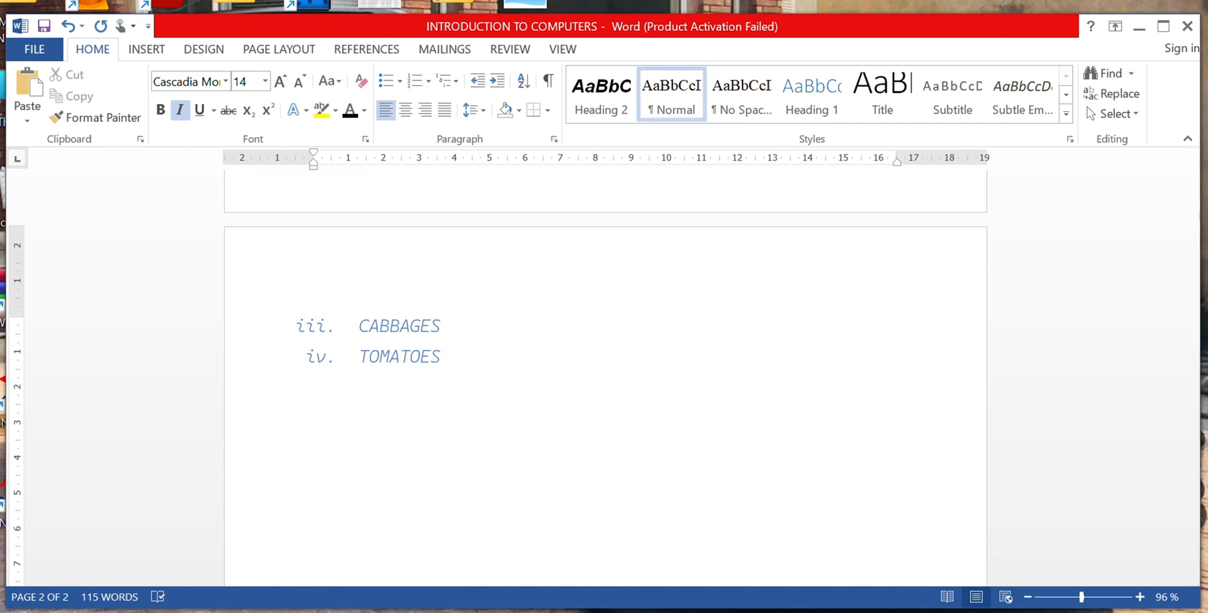
text(CABOHYDRATES)
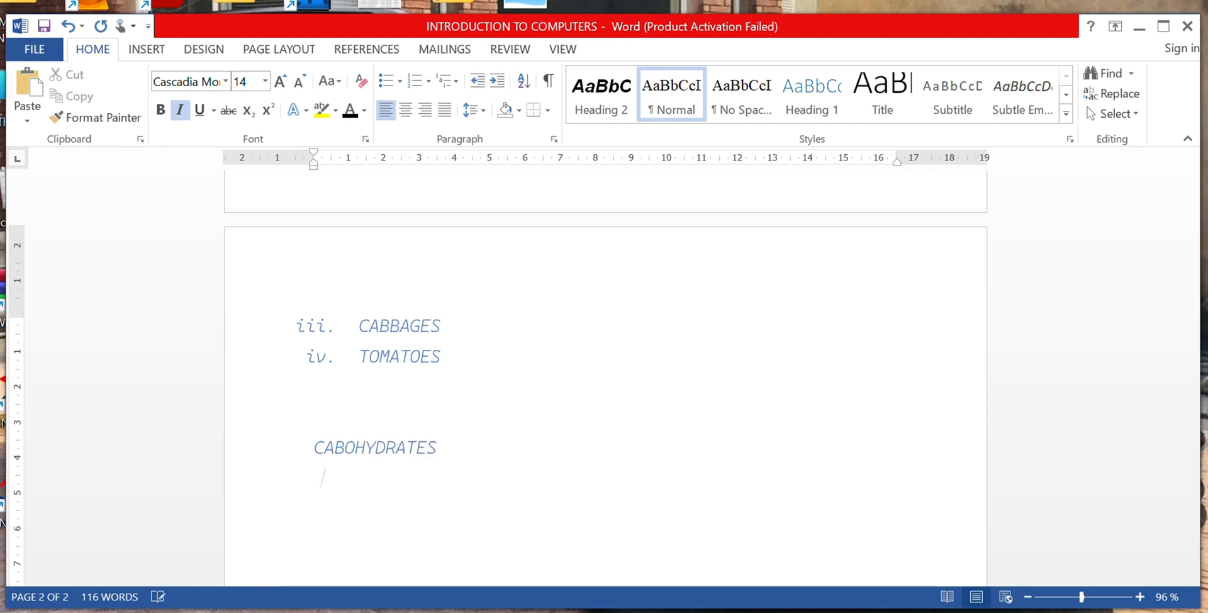
Step: List WHEAT, MAIZE, RICE, SWEAT POTATOES and YUMS on separate lines beneath CABOHYDRATES
key(Return)
text(WHEAT MAIZ)
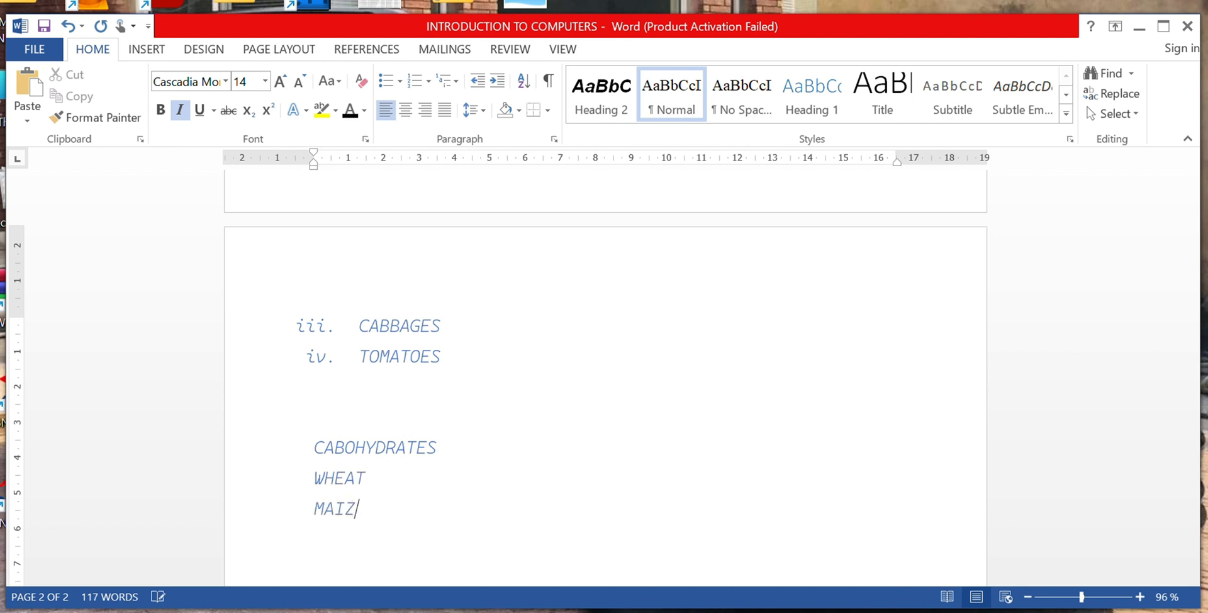
text(E RICE S)
text(E)
key(BackSpace)
key(BackSpace)
text(SWEAT)
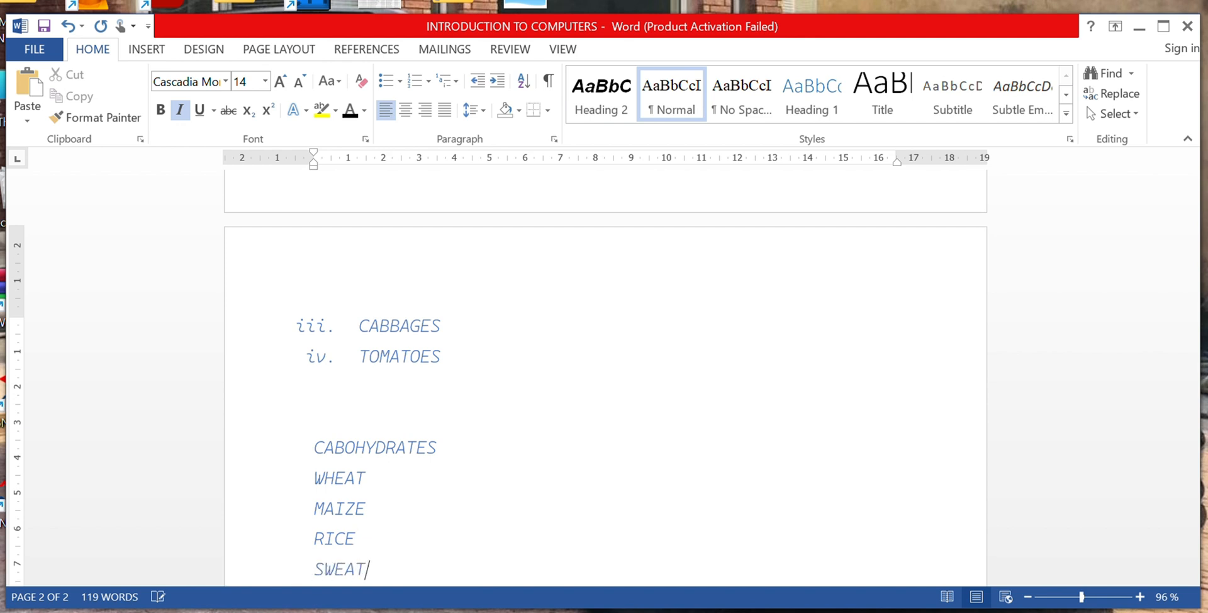
text( POTATOES)
key(Return)
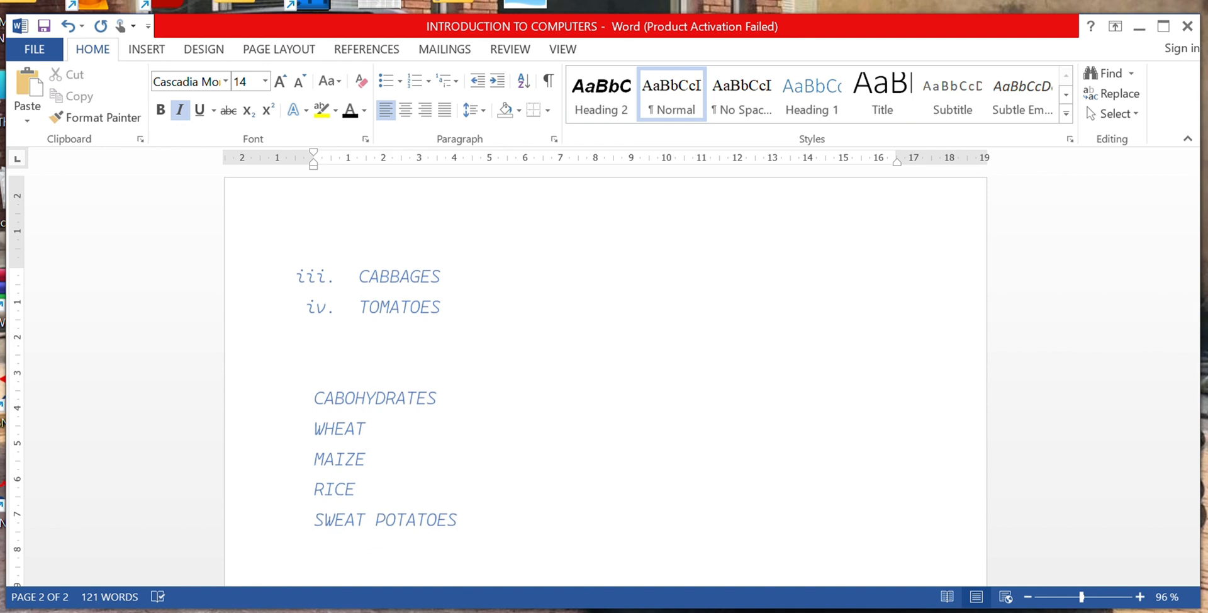
text(YUMS)
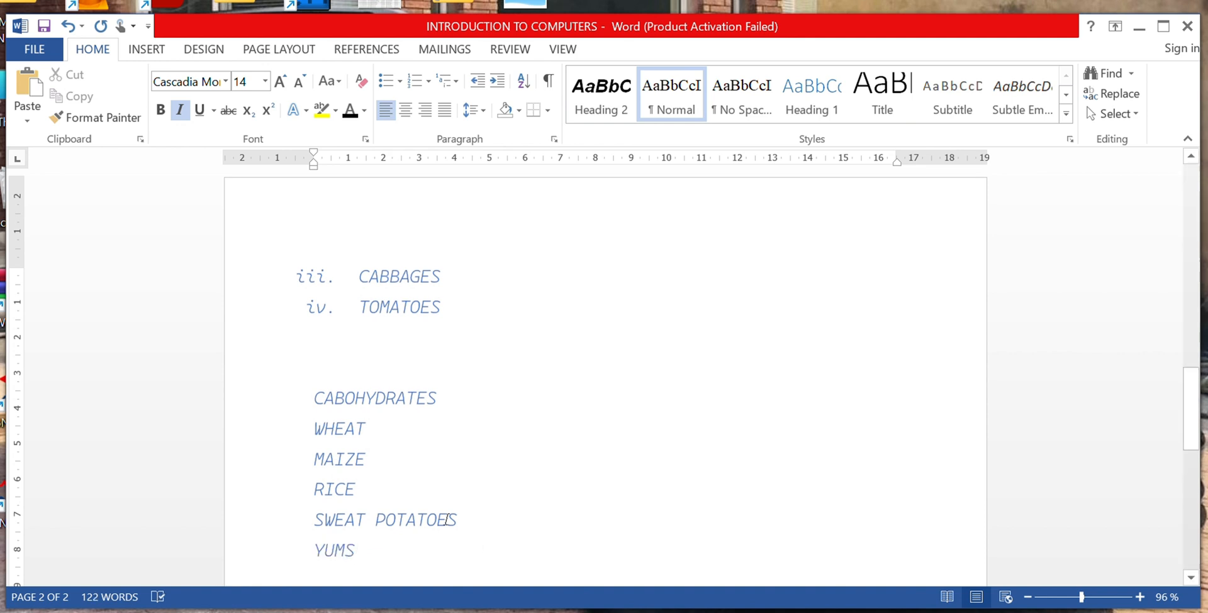
Step: Apply the four-diamond bullet to the lines from CABOHYDRATES to YUMS
drag(537, 543, 503, 420)
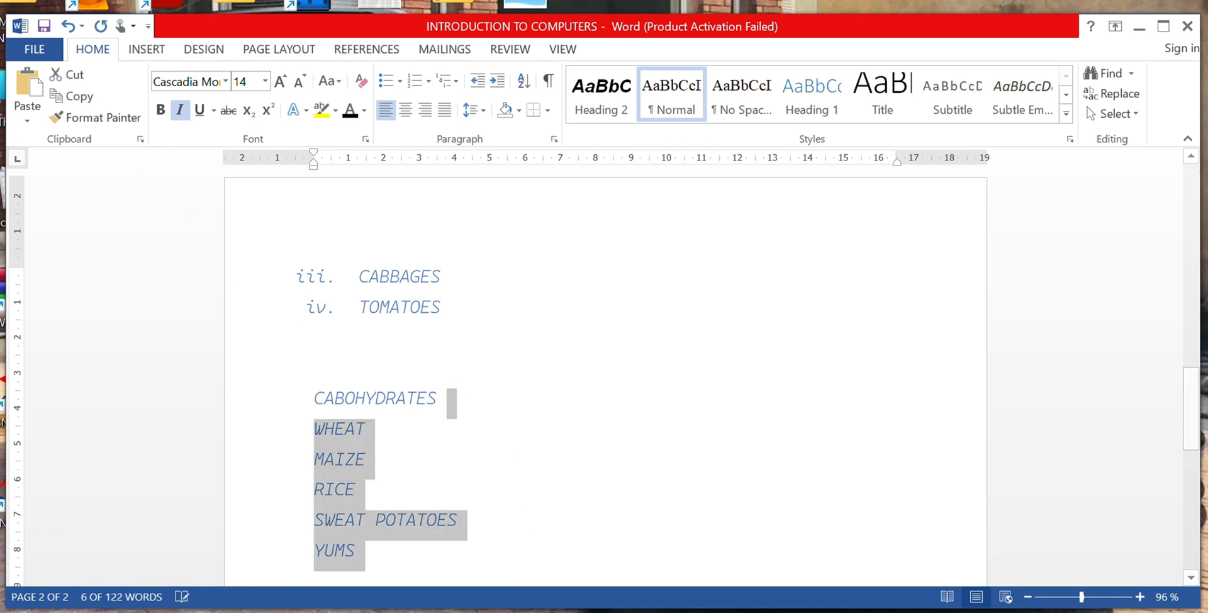
click(400, 81)
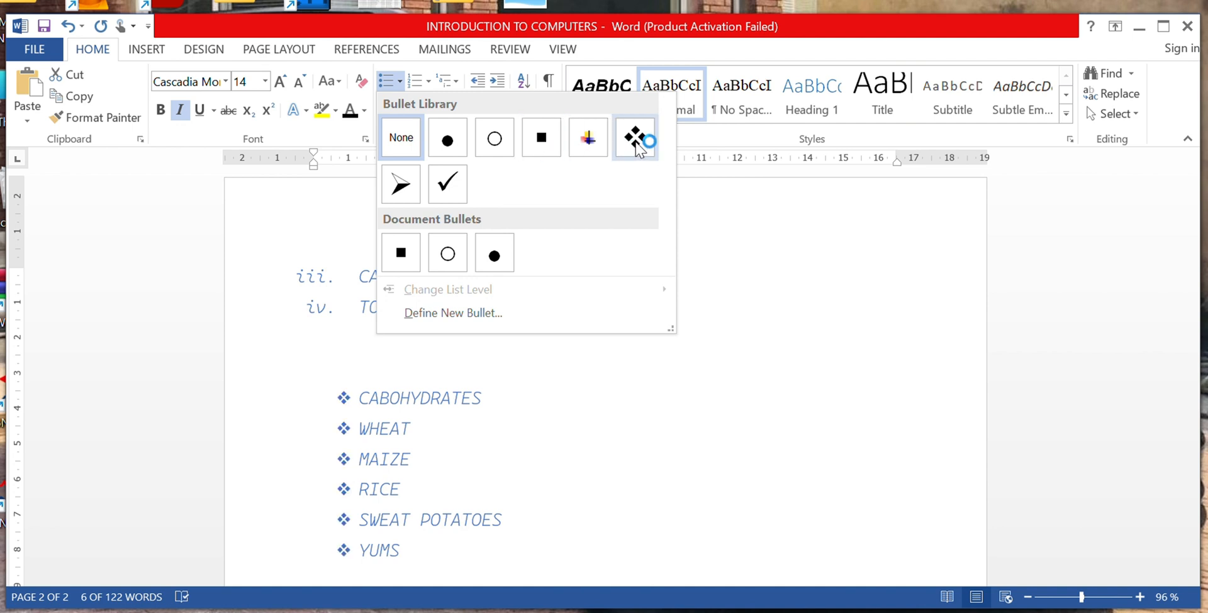
click(634, 140)
scroll(613, 322, down, 3)
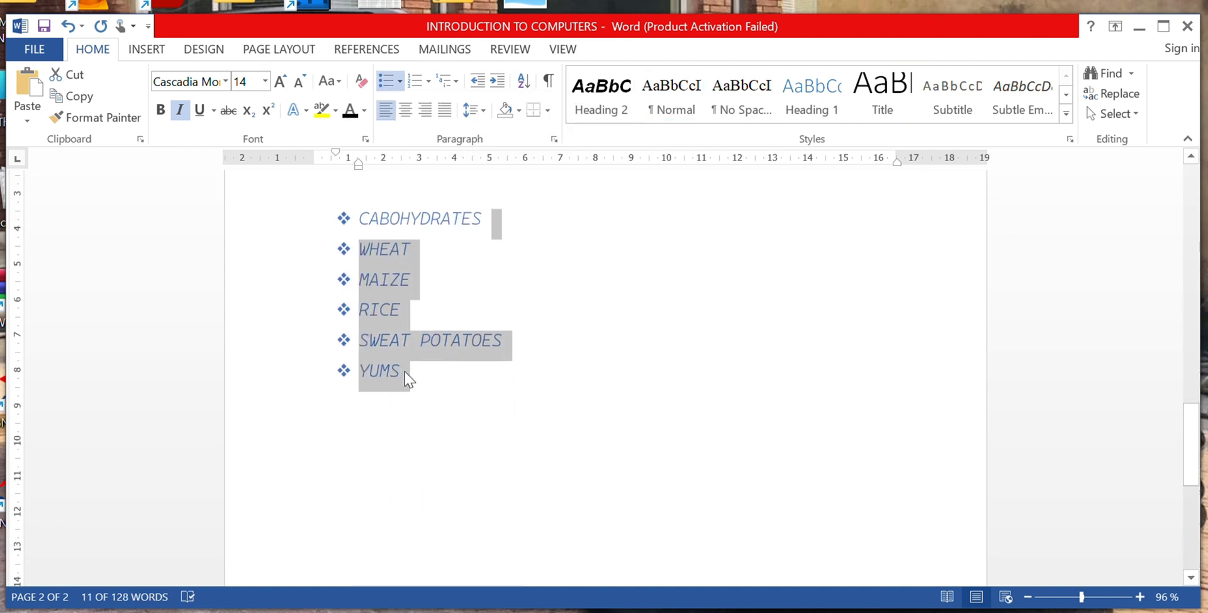
Step: End the bulleted list after YUMS and remove the bullet from the CABOHYDRATES line
click(408, 373)
key(Return)
key(Return)
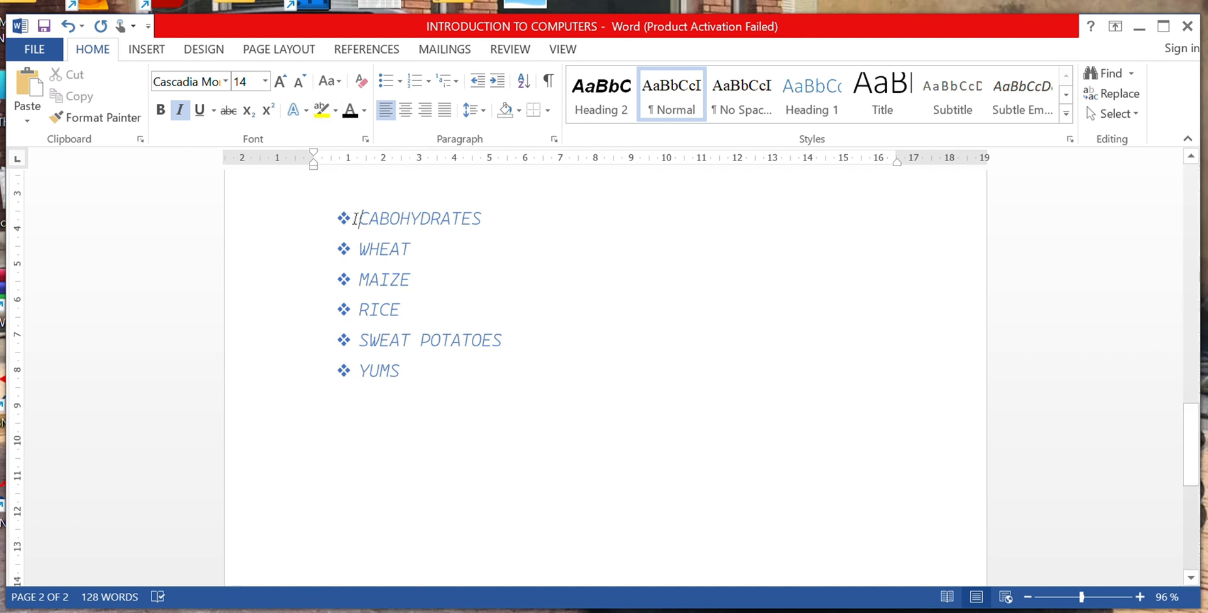
key(BackSpace)
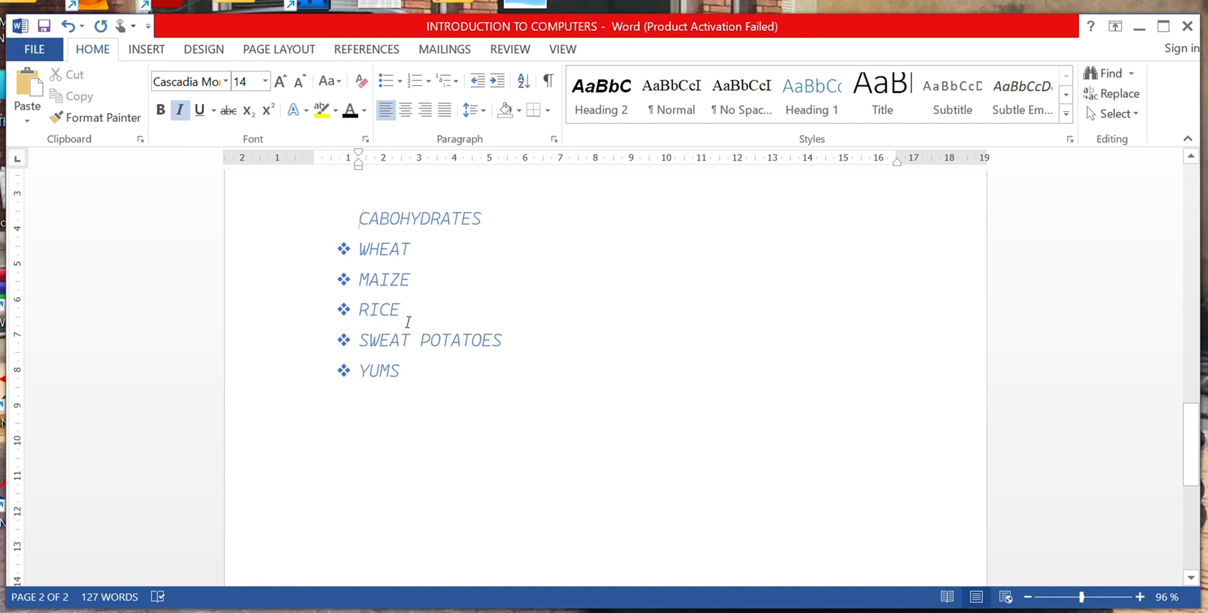
Step: Sort the five bulleted items under CABOHYDRATES by paragraph text in ascending order
mouse_move(408, 322)
mouse_down()
mouse_move(371, 311)
mouse_move(324, 230)
mouse_move(401, 372)
mouse_up()
click(331, 249)
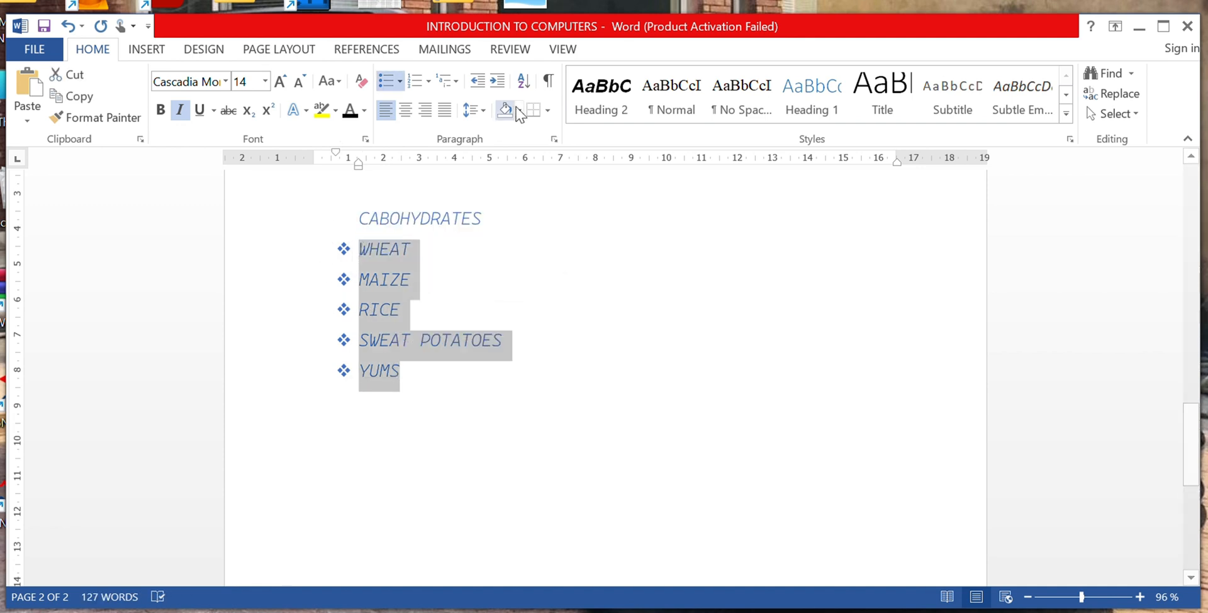
click(523, 81)
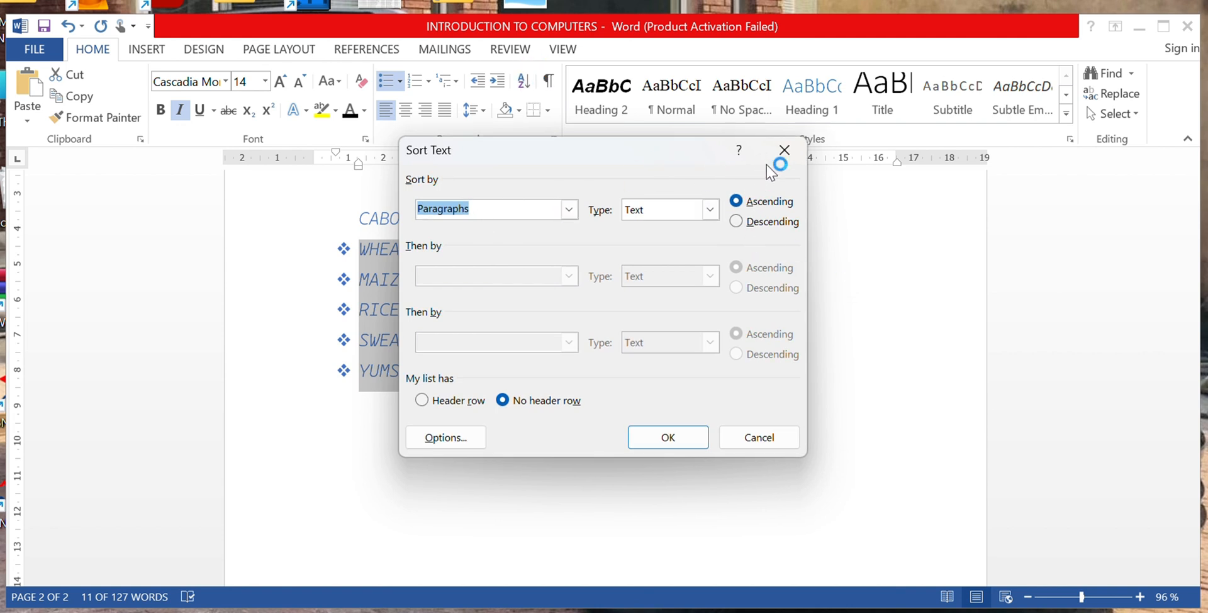
click(784, 149)
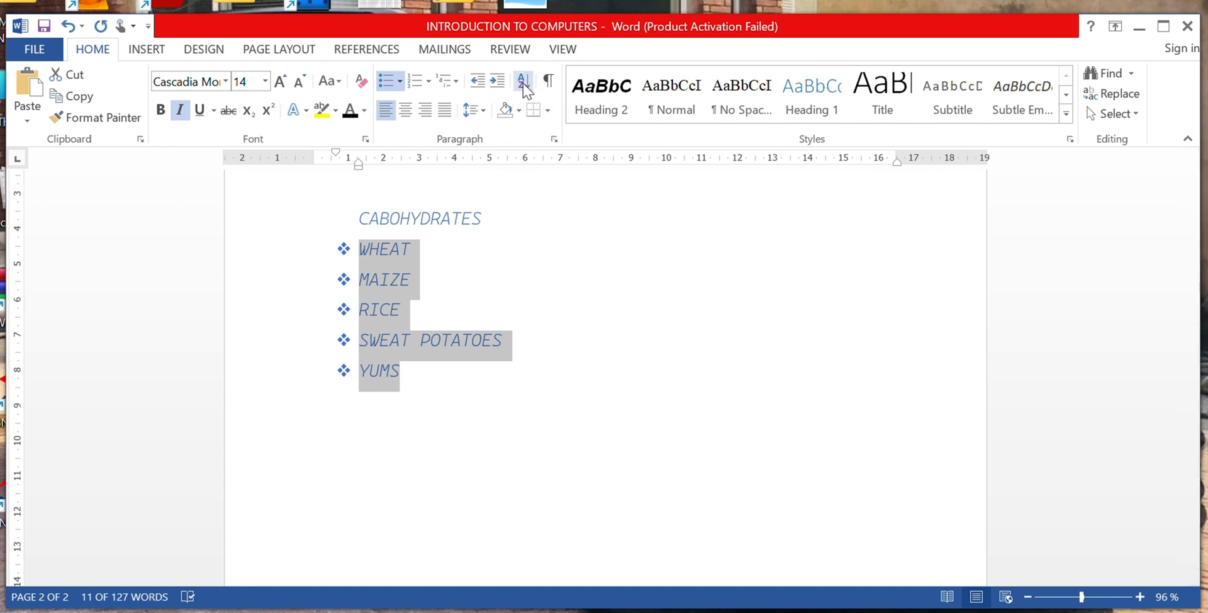
click(523, 82)
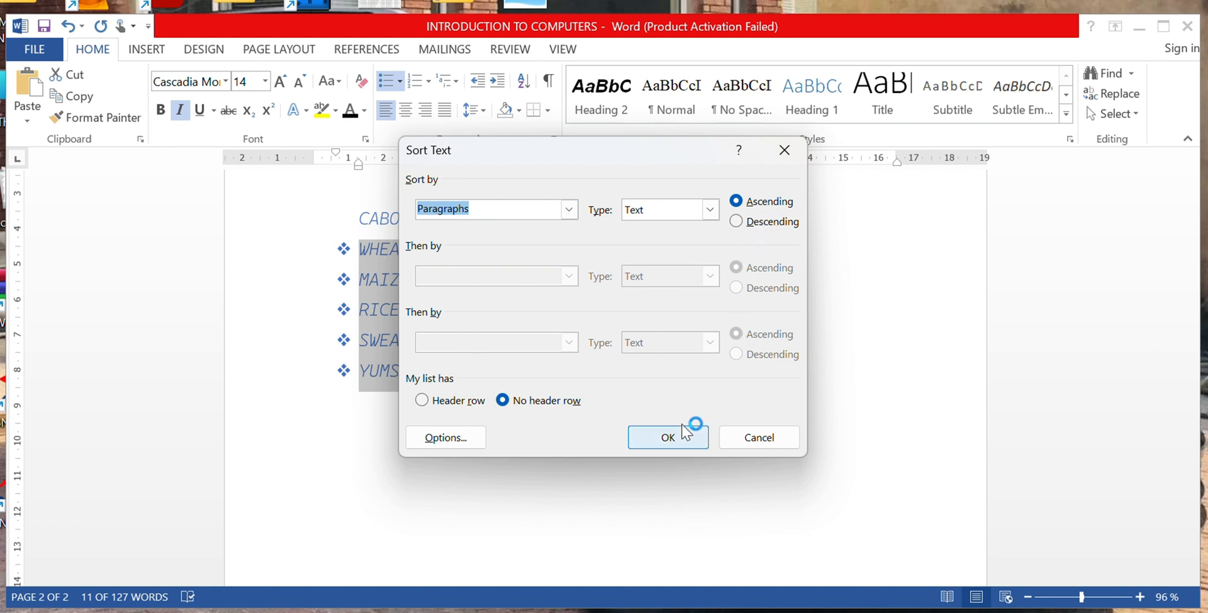
click(669, 440)
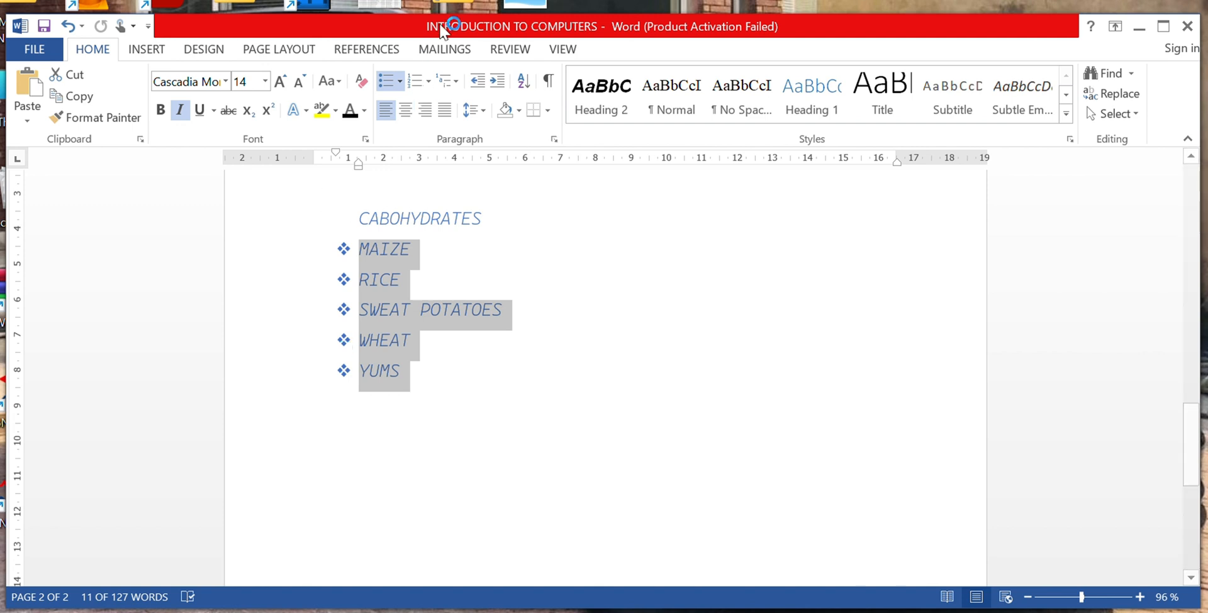
Step: Sort the five selected bulleted items under CABOHYDRATES in descending order
click(524, 80)
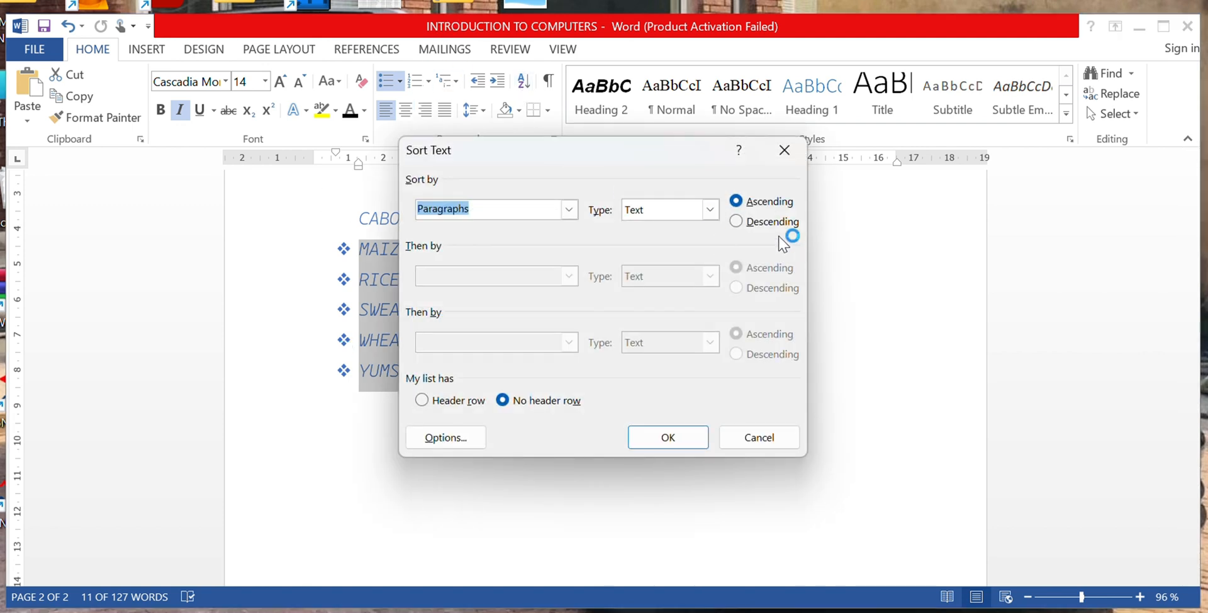
click(774, 225)
click(674, 438)
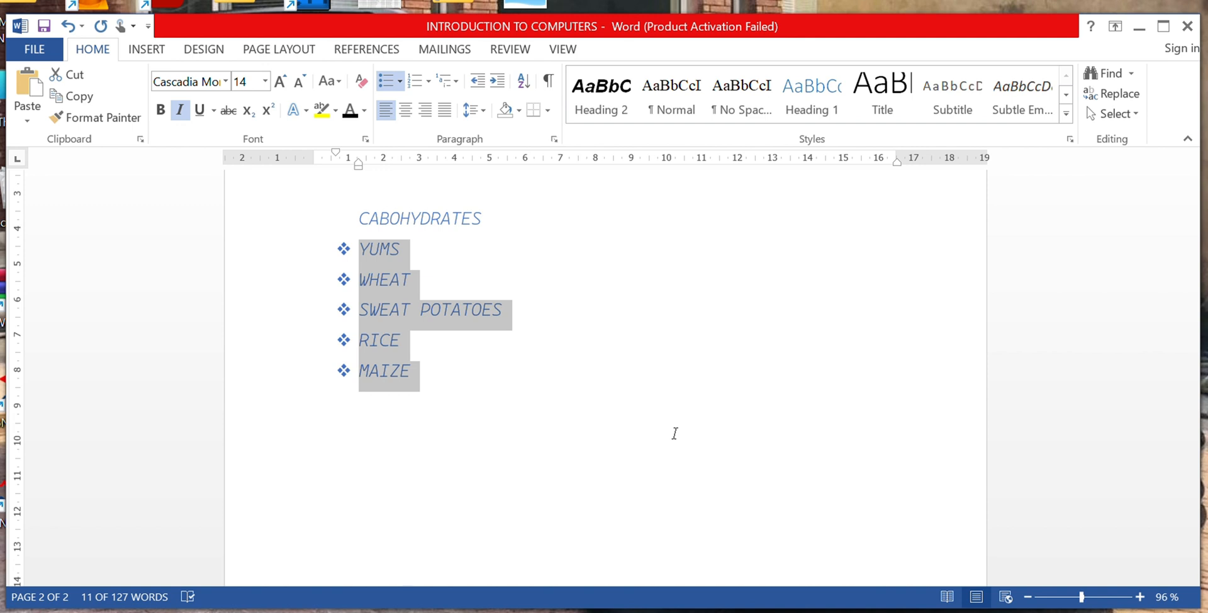
scroll(675, 433, up, 2)
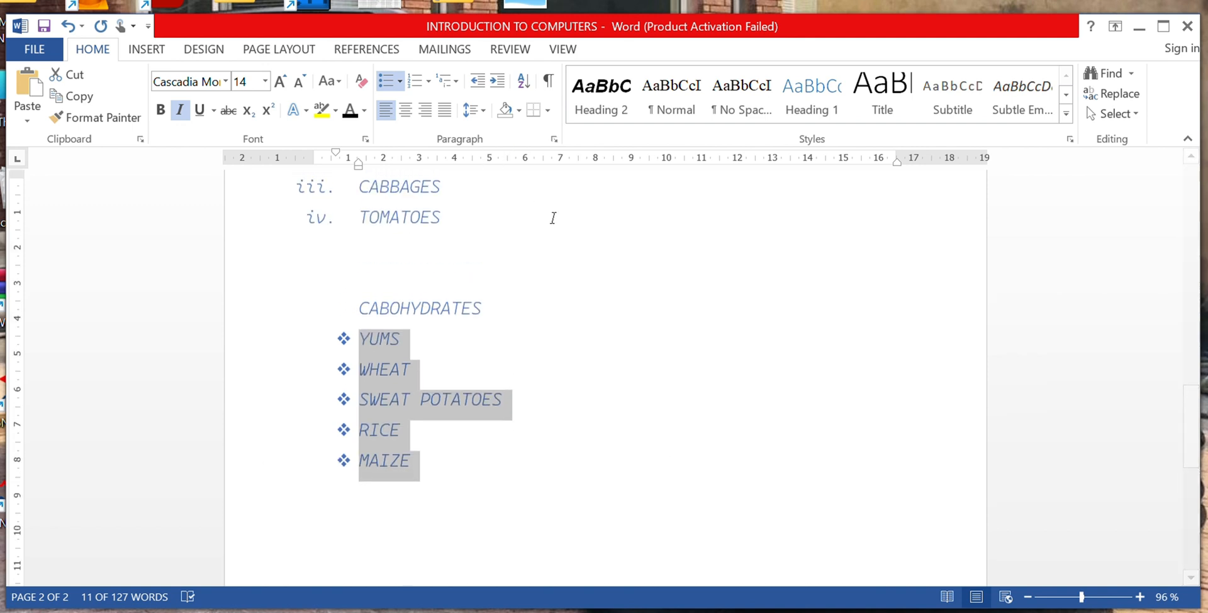
scroll(450, 375, down, 3)
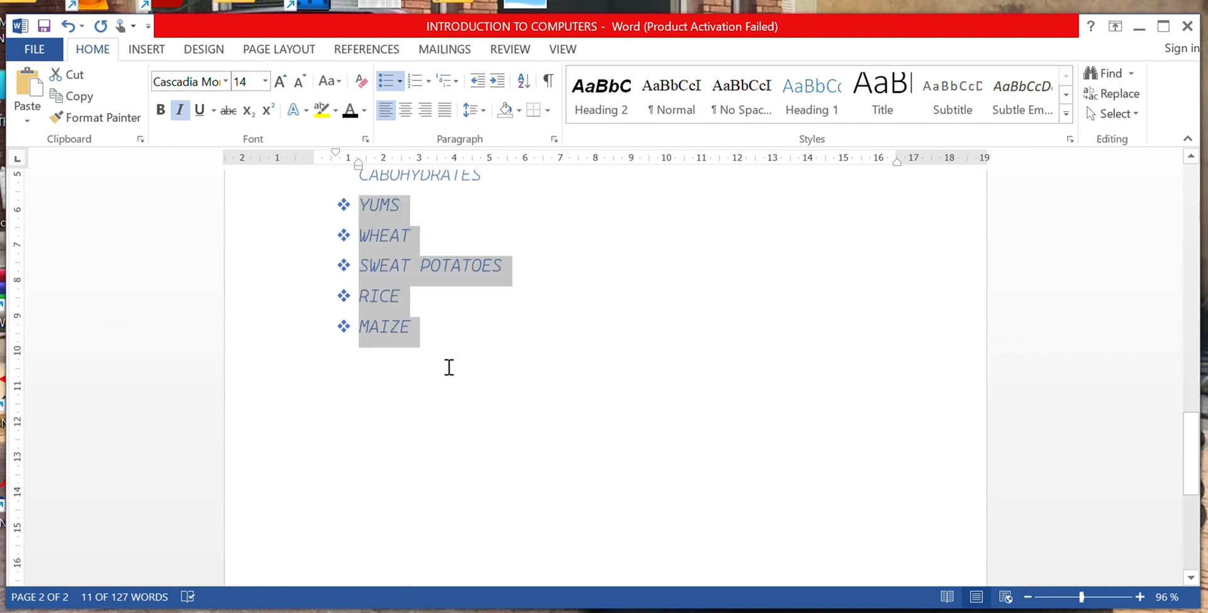
Step: Search the document for the word COMPUTER
scroll(447, 367, up, 9)
scroll(448, 359, up, 10)
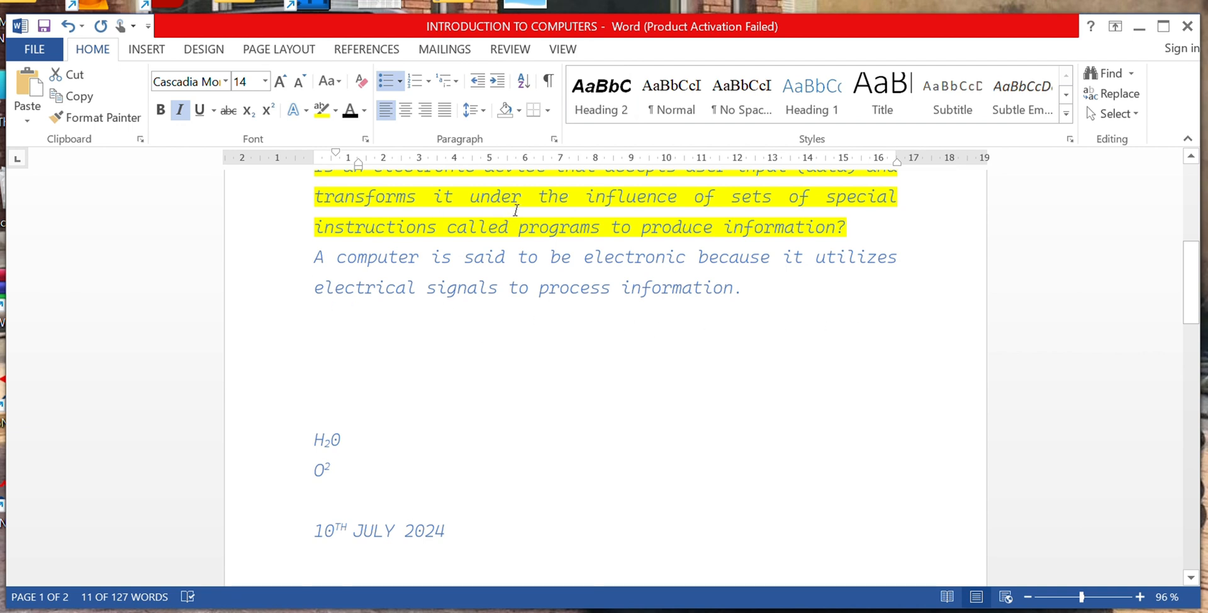
click(1111, 75)
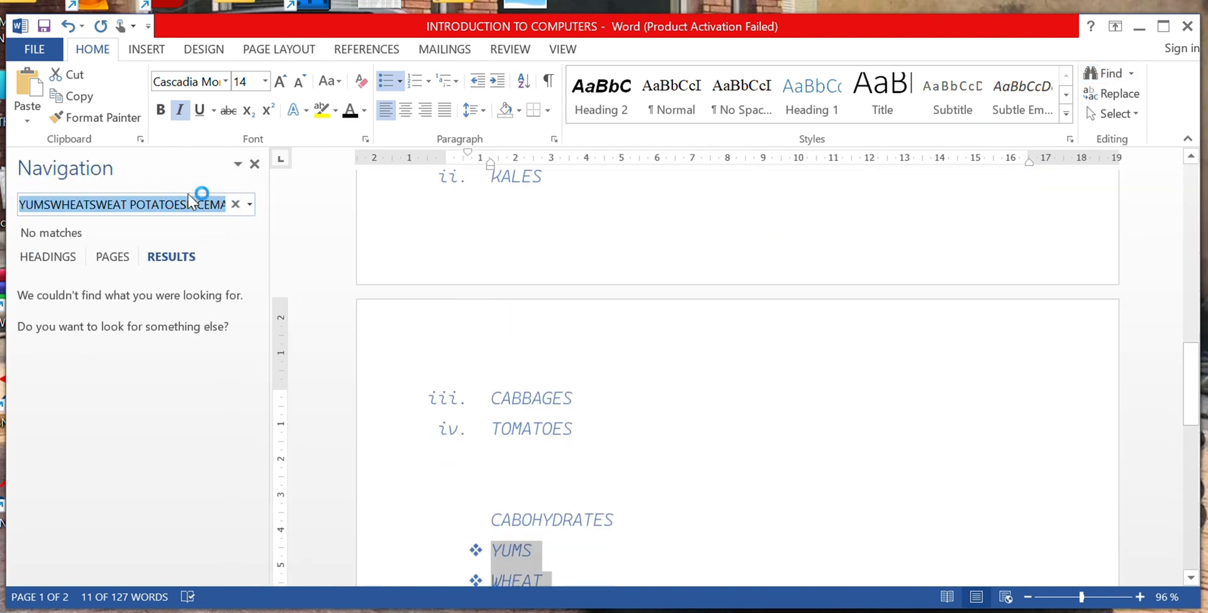
key(BackSpace)
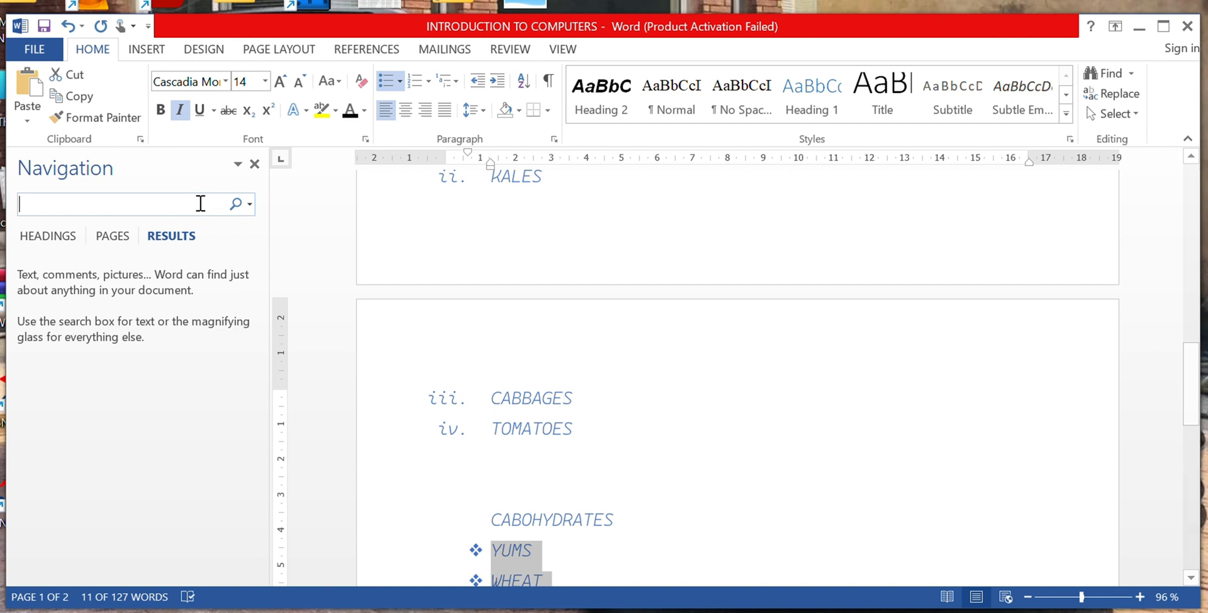
text(COMPUTER)
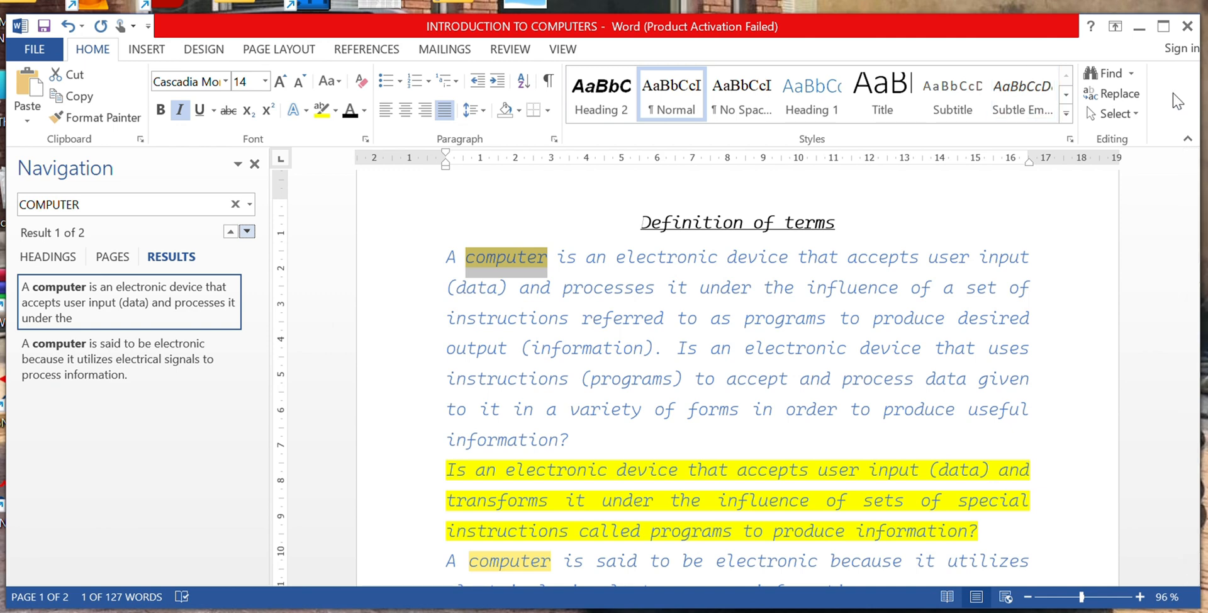
Step: Replace every occurrence of "computer" in the document with DEVICE
click(1113, 93)
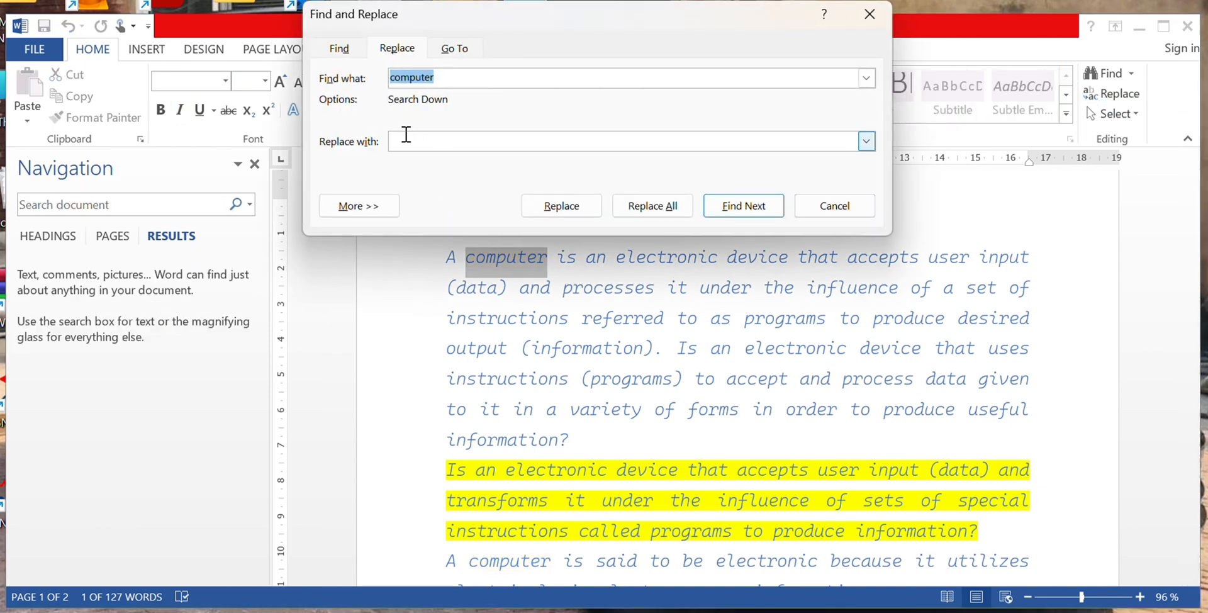
click(406, 136)
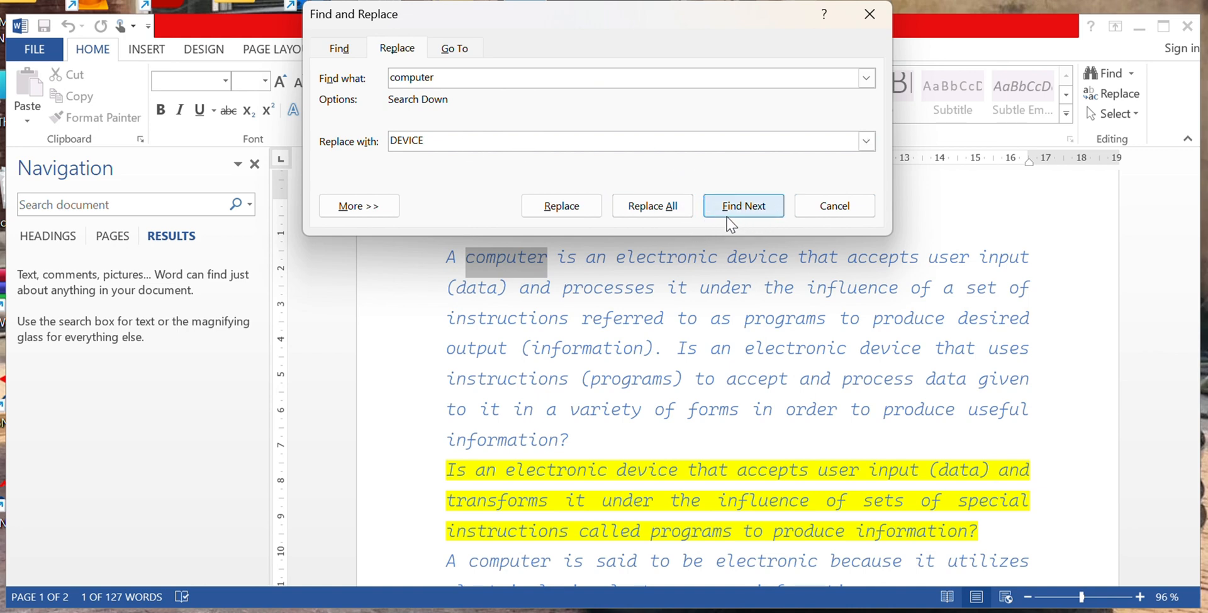
click(639, 203)
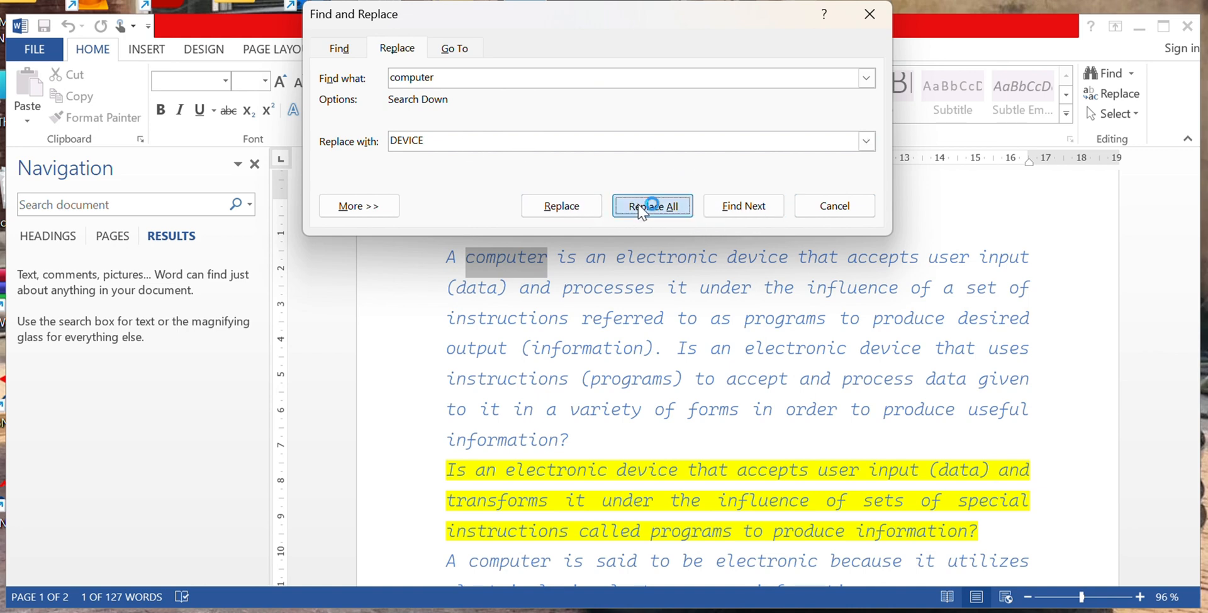
click(585, 357)
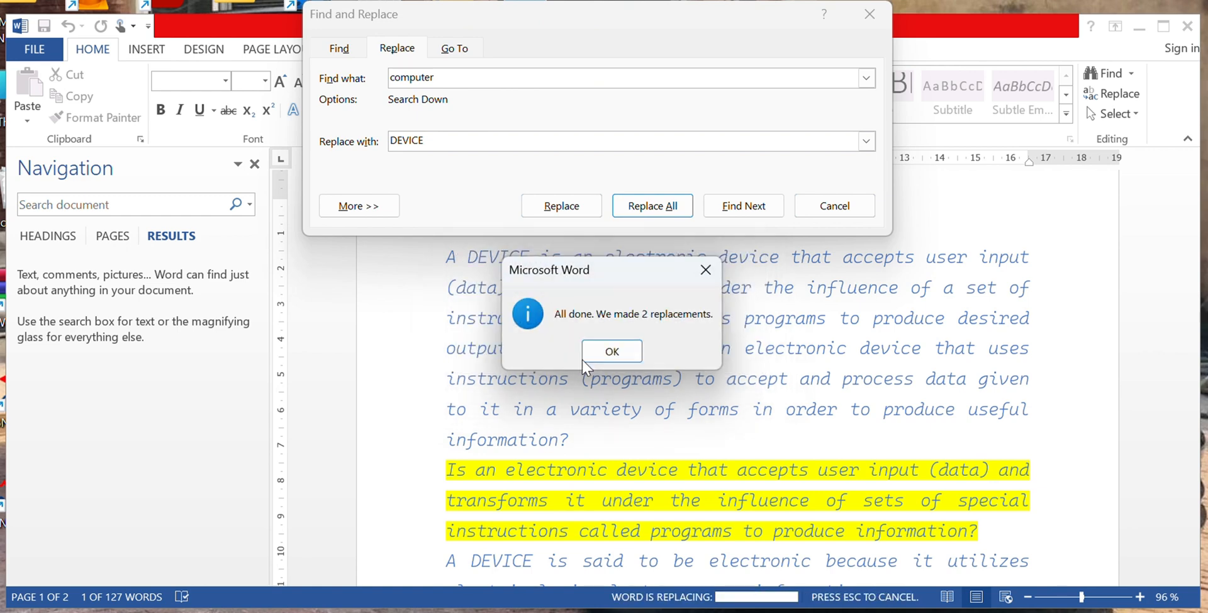
click(588, 355)
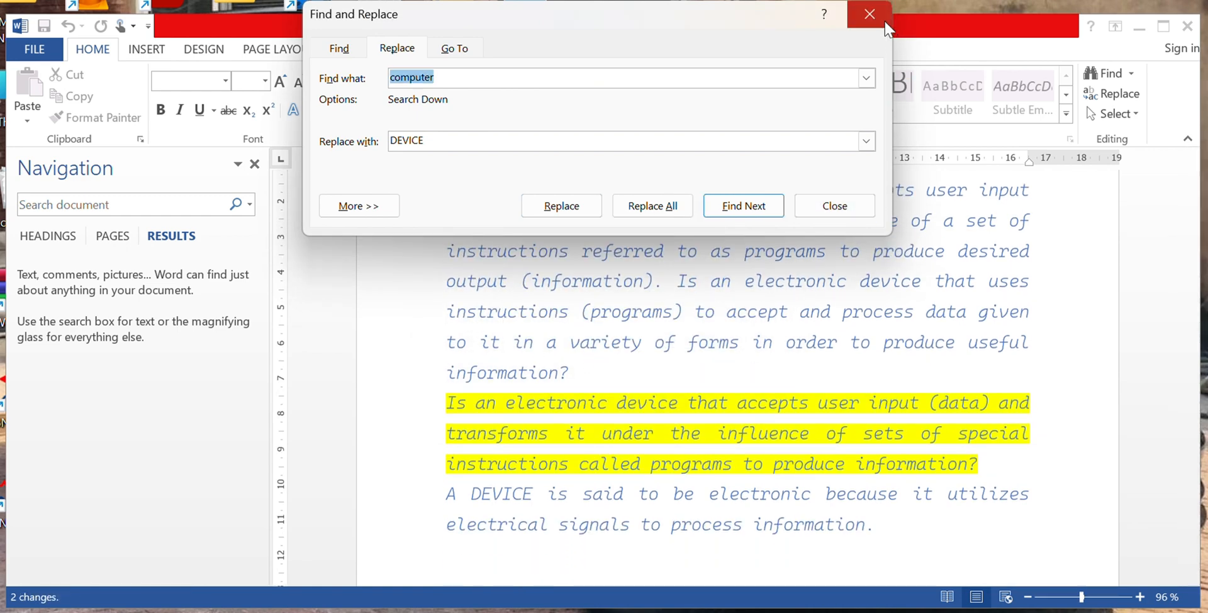
click(884, 24)
Step: Review the replaced words in the definition paragraphs and look through the rest of the document to its end
scroll(668, 305, up, 2)
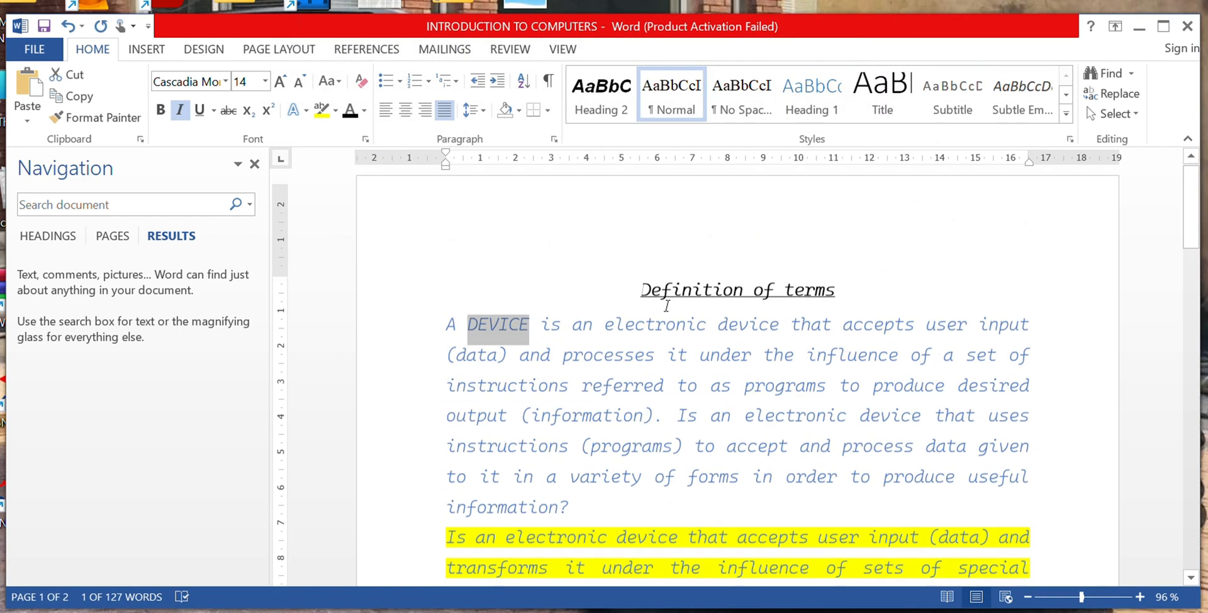
scroll(667, 305, down, 4)
scroll(667, 306, down, 3)
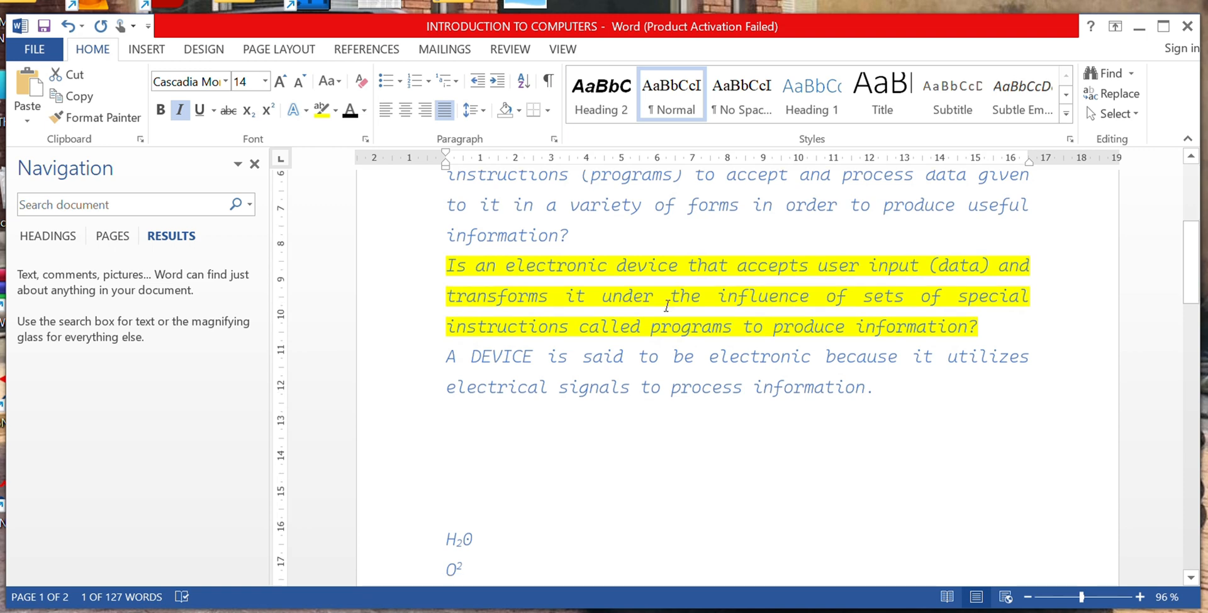
scroll(667, 306, down, 7)
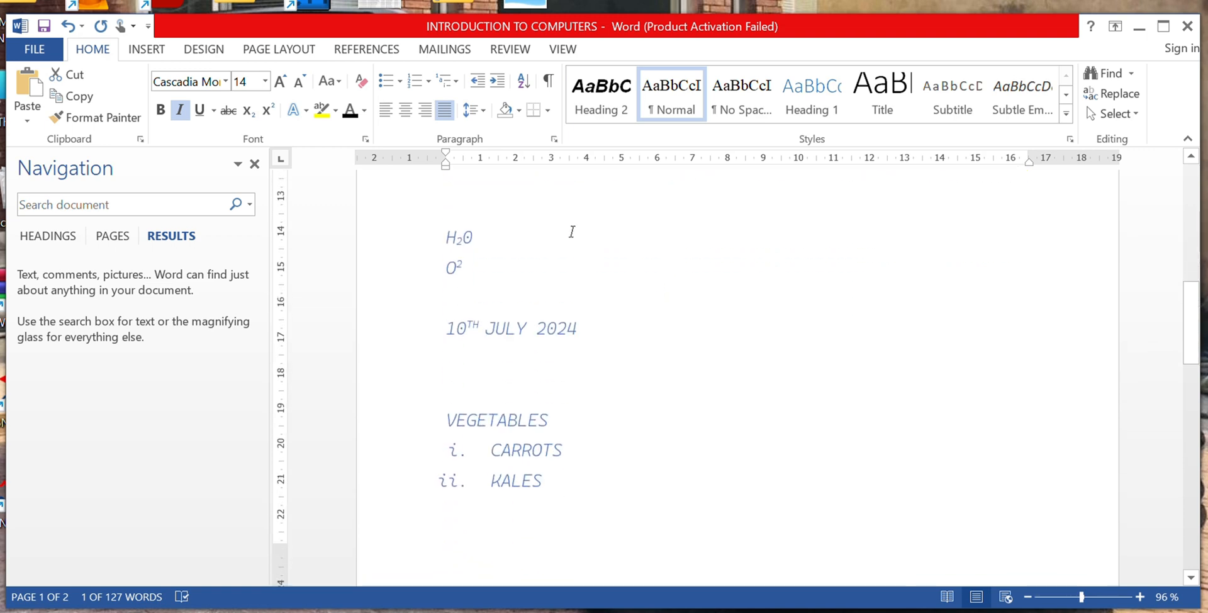
scroll(567, 229, up, 3)
scroll(567, 227, down, 8)
scroll(567, 226, down, 10)
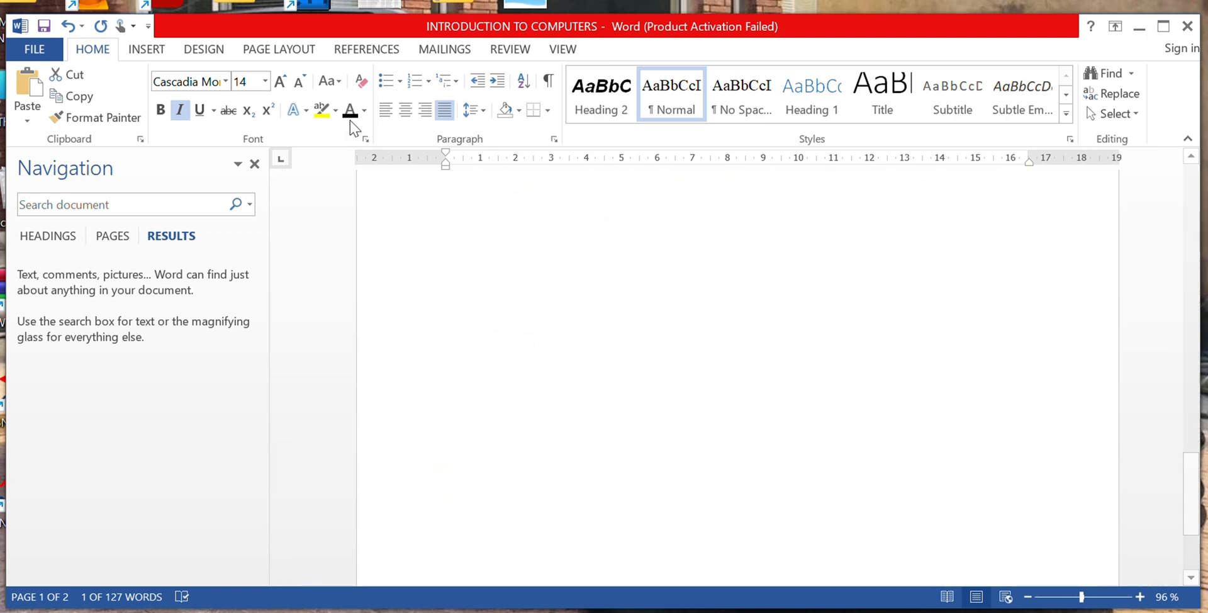
Step: Insert the built-in cover page with blue angular shapes across its top at the start of the document
click(563, 293)
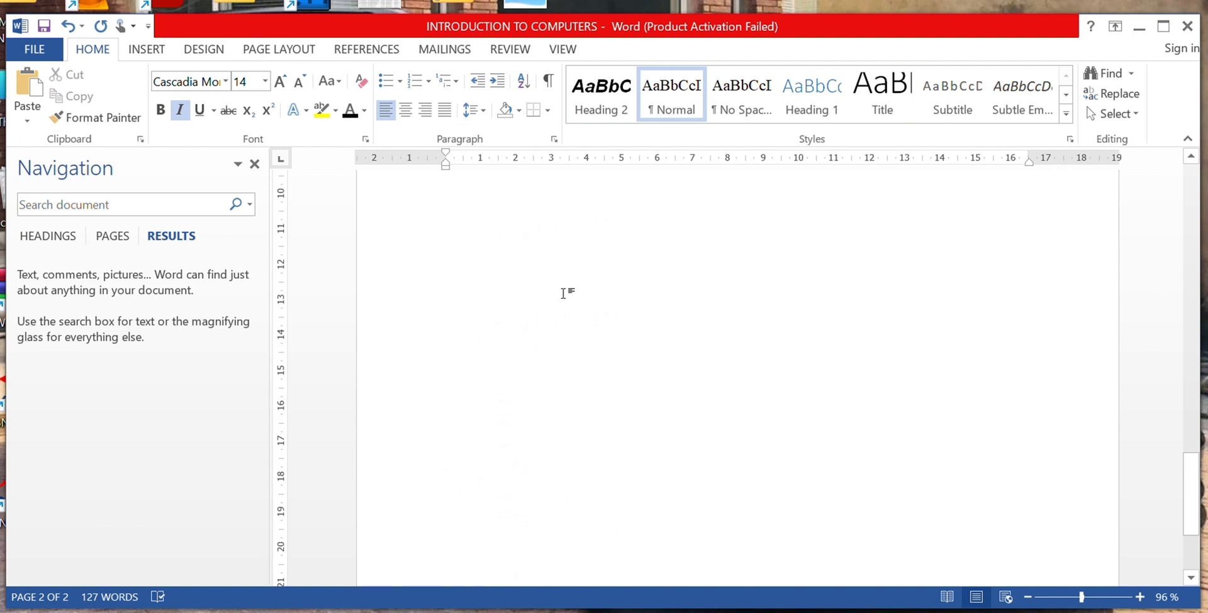
scroll(562, 289, up, 3)
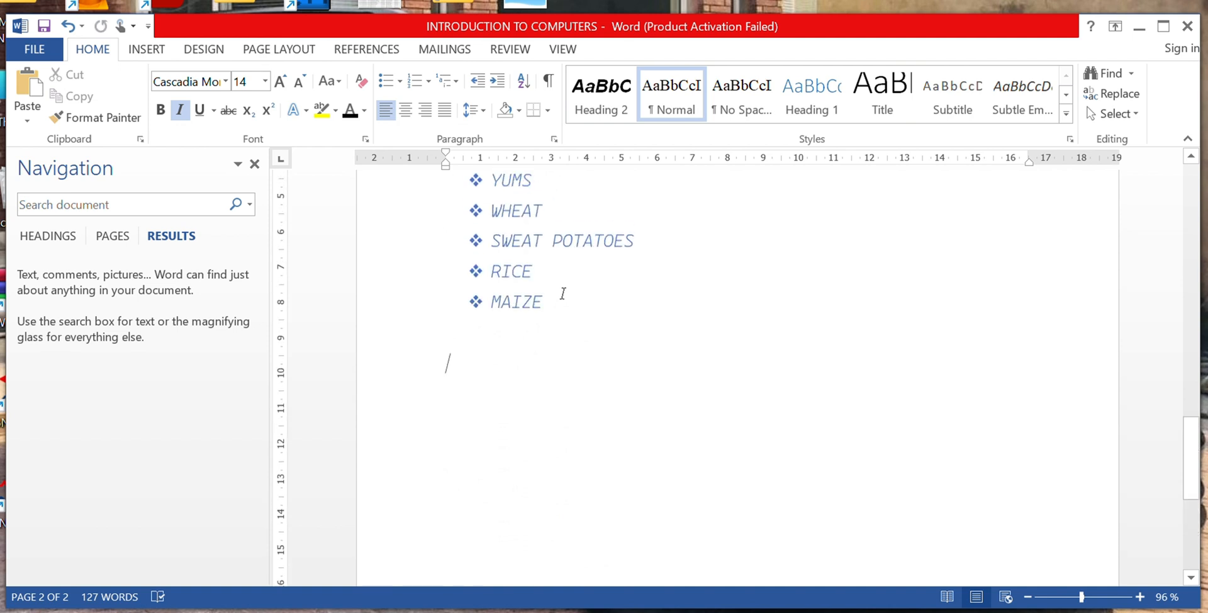
click(156, 50)
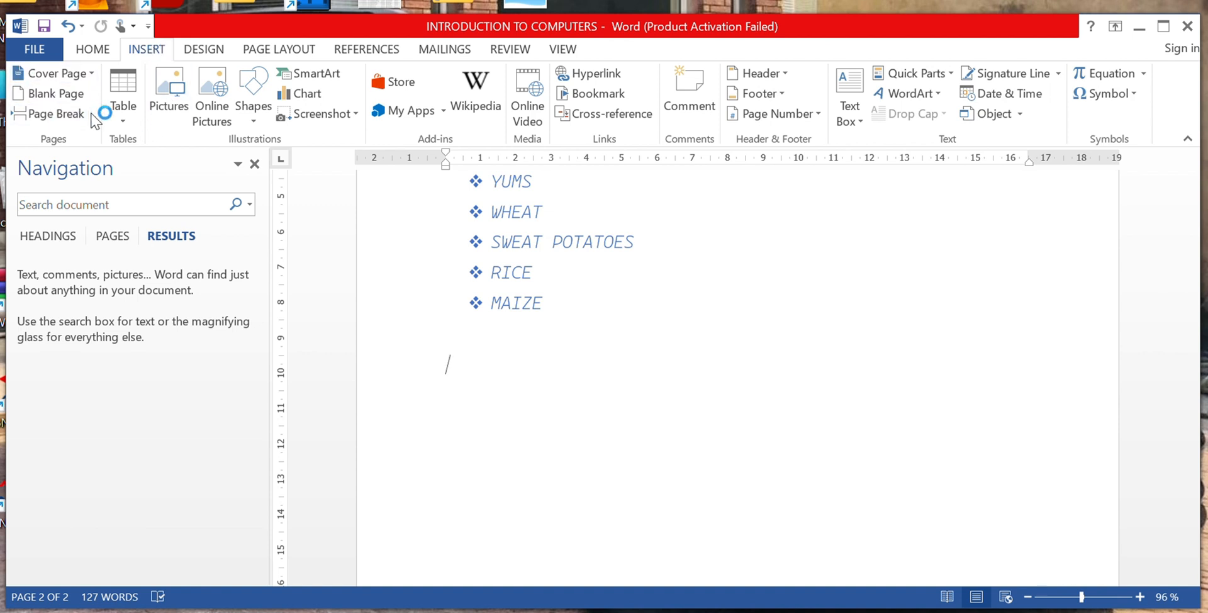
click(65, 79)
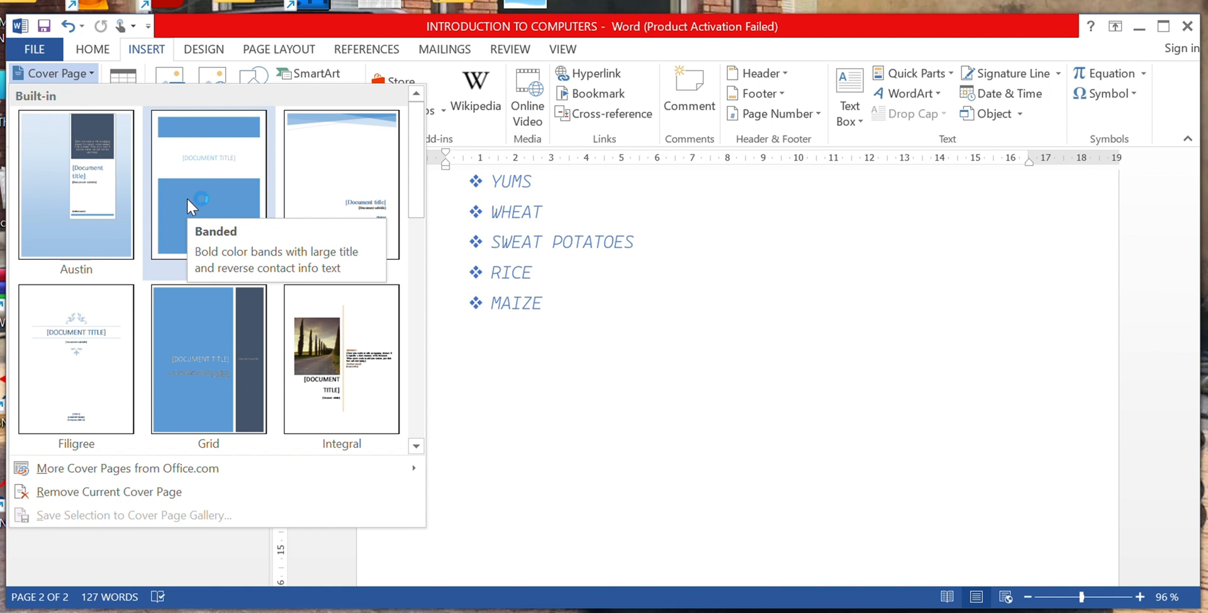
click(394, 200)
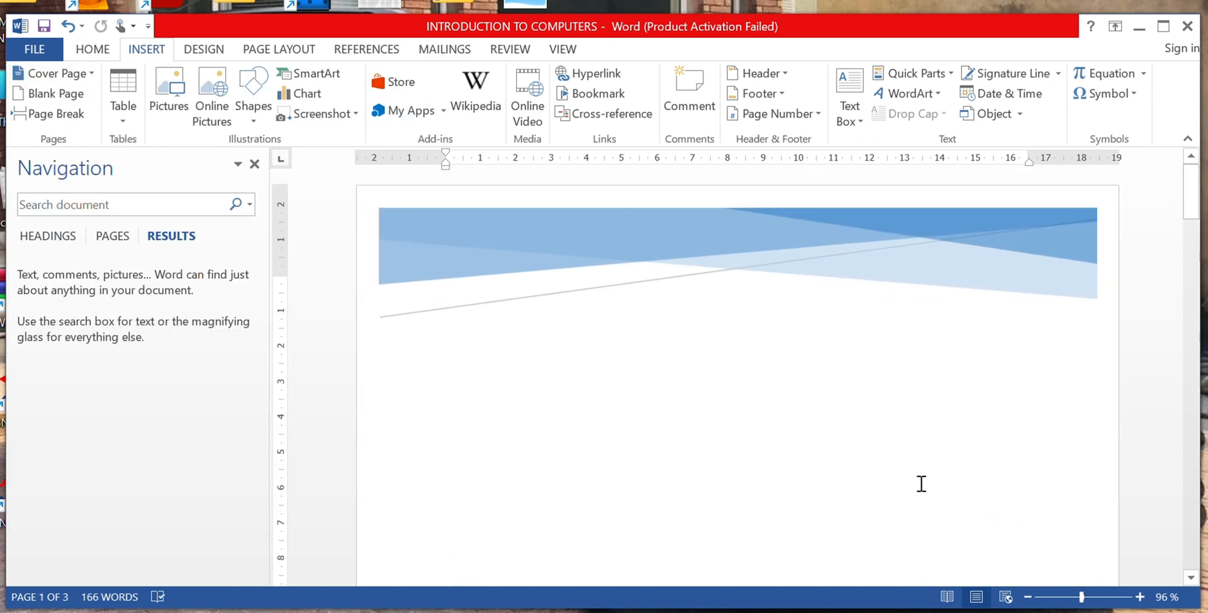
Step: Look through the new cover page, the definition paragraphs and the CABOHYDRATES list to the end of the document
scroll(922, 484, down, 10)
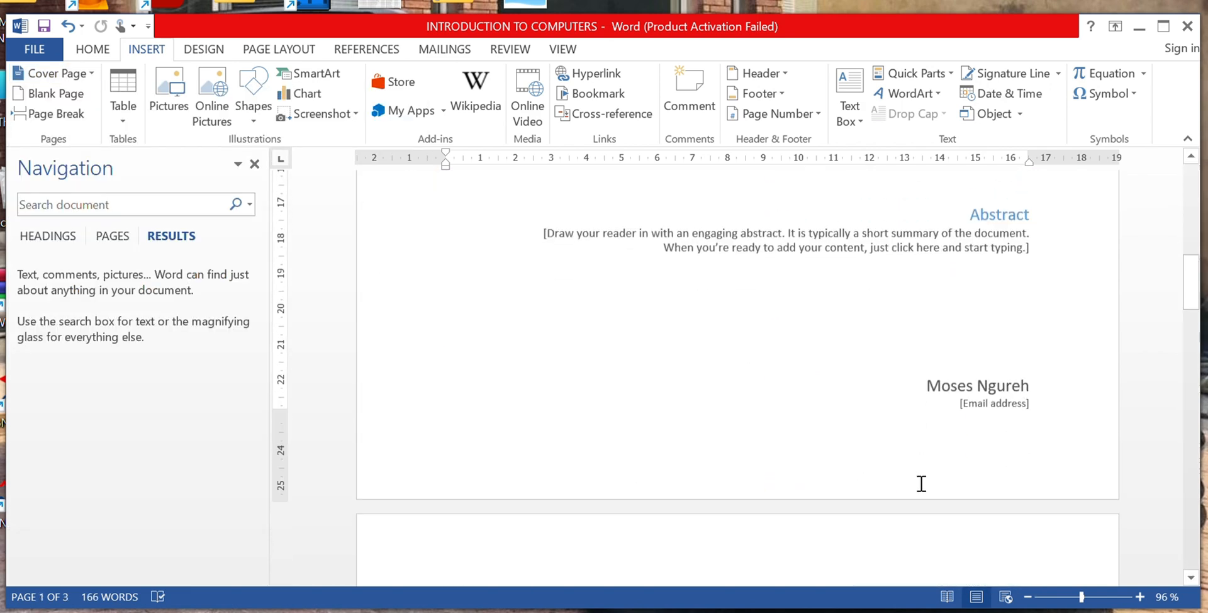
scroll(921, 483, down, 4)
scroll(918, 484, up, 3)
scroll(920, 482, down, 4)
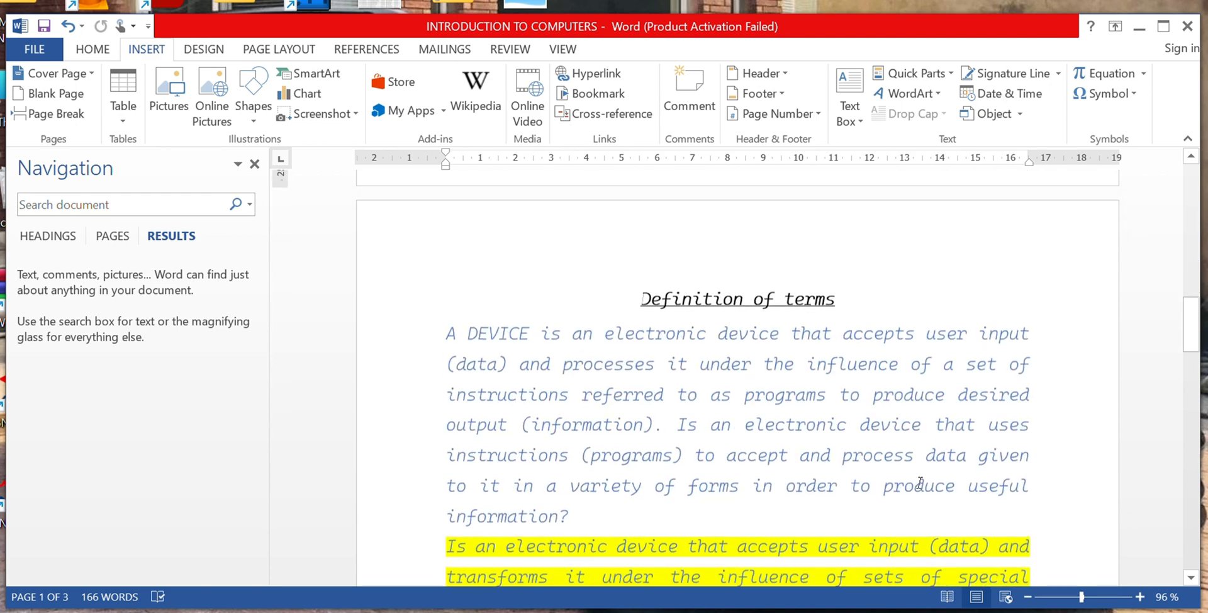
scroll(920, 482, down, 12)
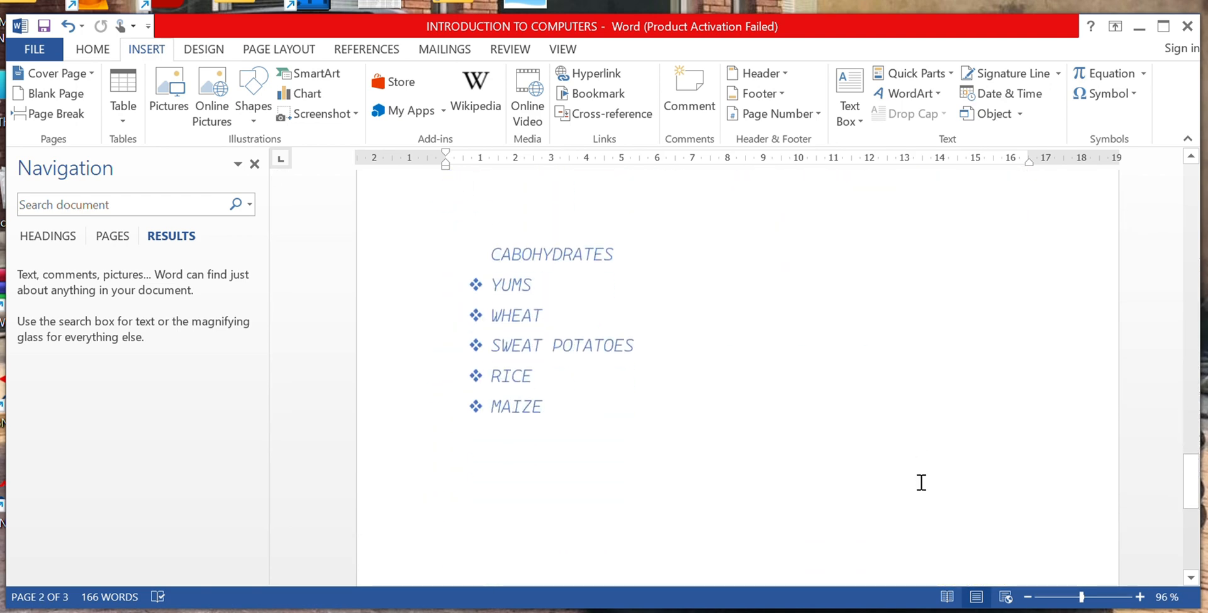
scroll(921, 482, down, 5)
scroll(920, 482, up, 5)
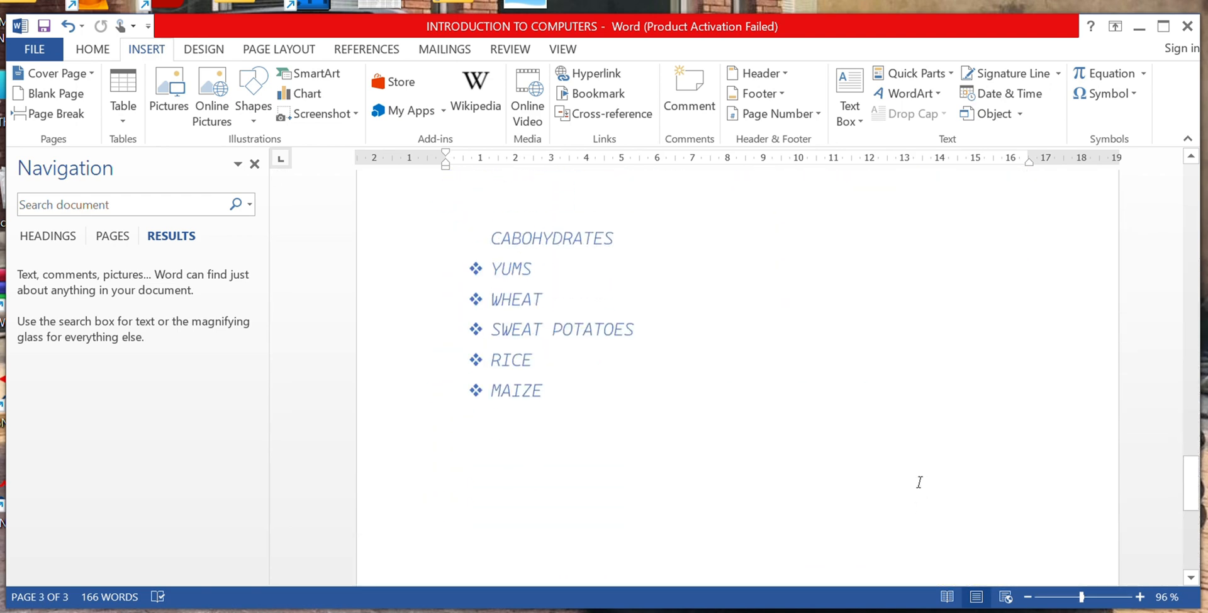
scroll(919, 482, down, 2)
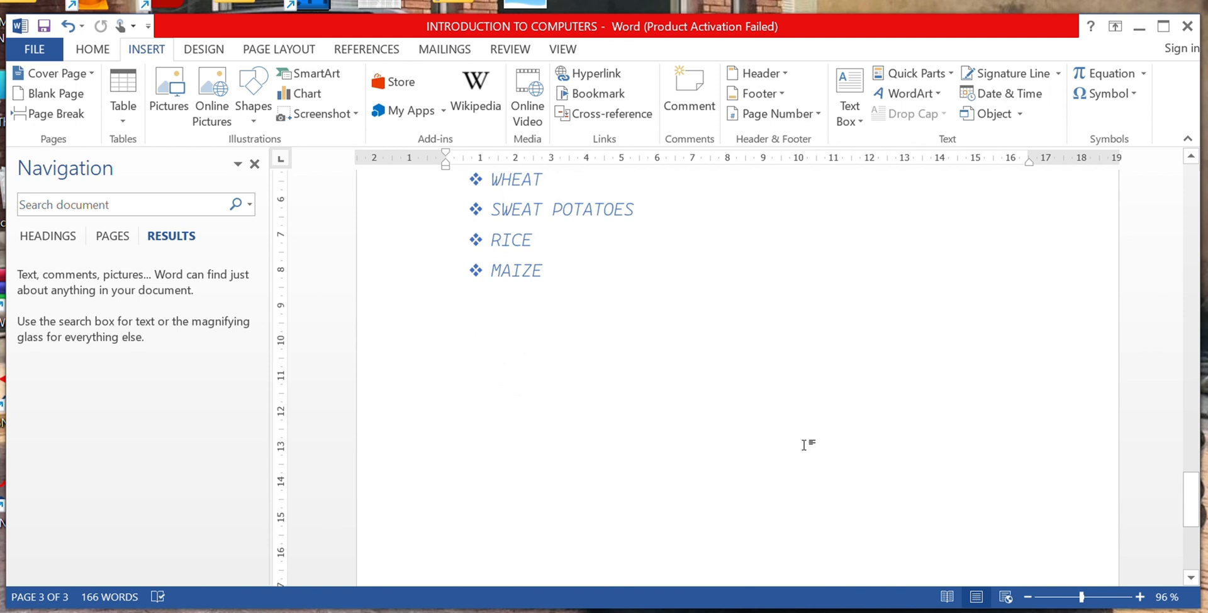
Step: Insert a blank page after the bulleted list, starting from the empty line below MAIZE
click(307, 328)
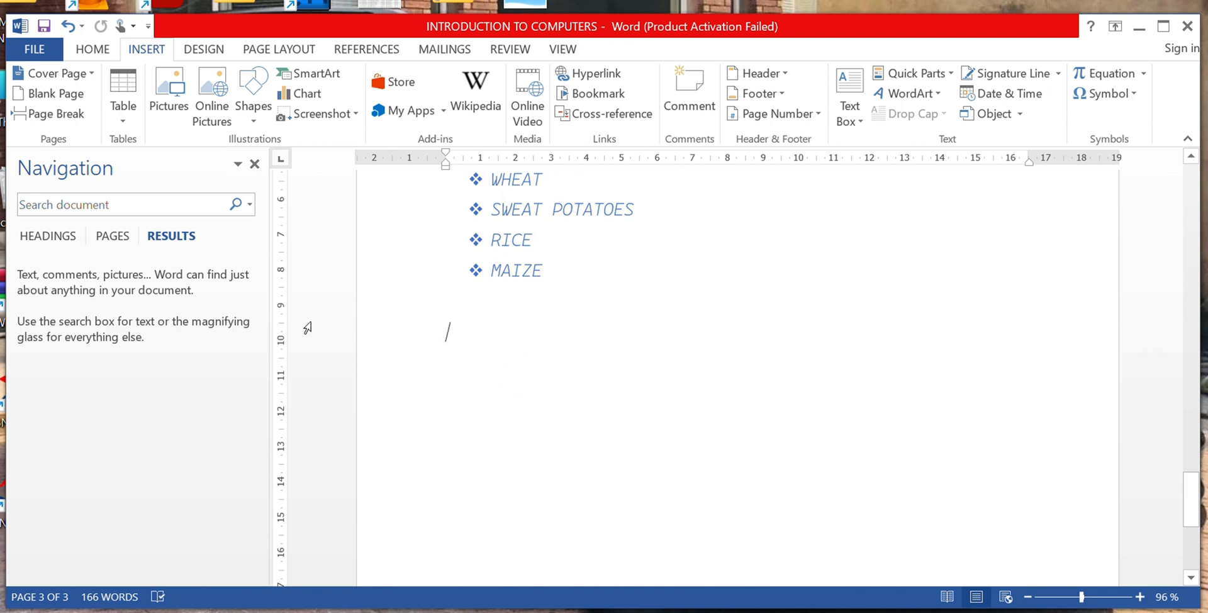
click(65, 99)
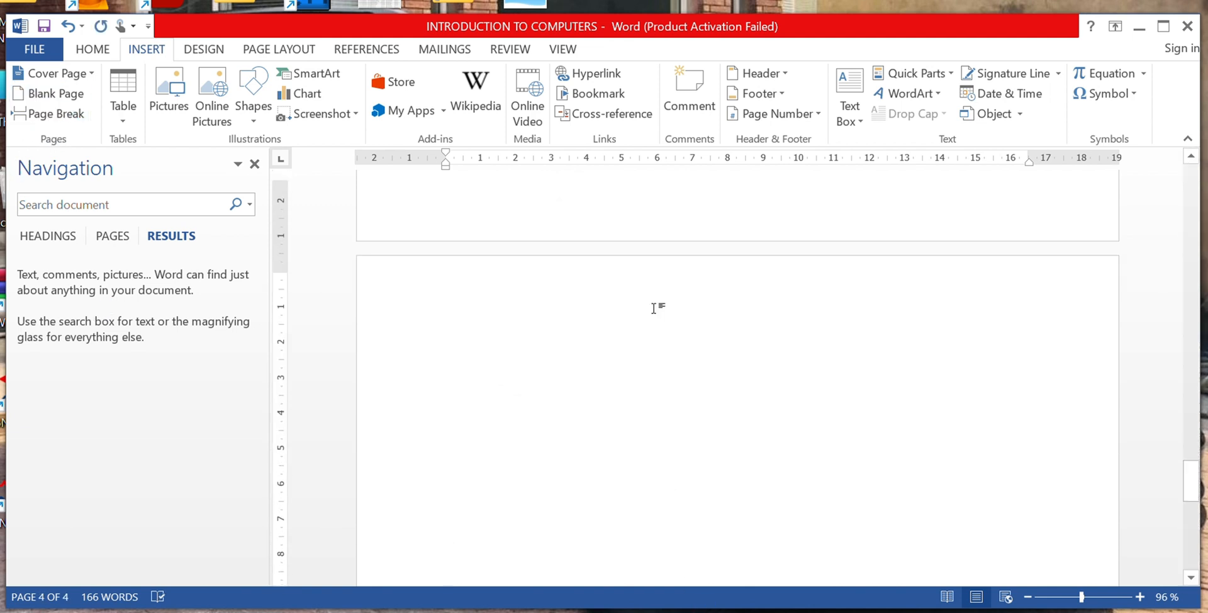
scroll(653, 307, down, 6)
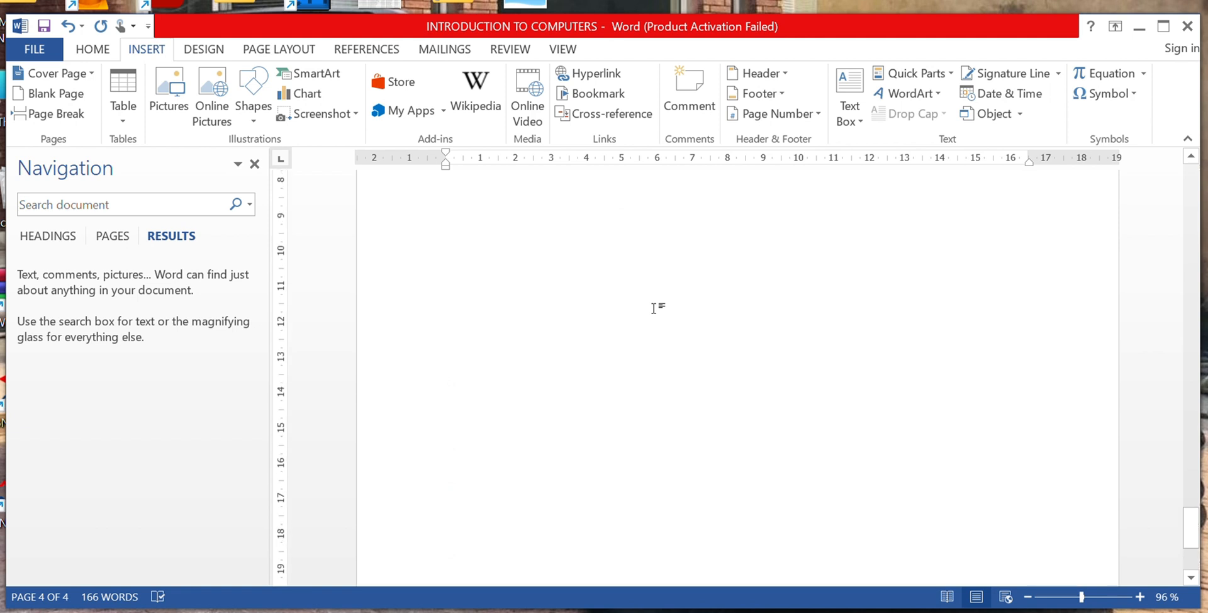
Step: Insert a page break on the blank page at the end of the document and check the page it adds
click(32, 115)
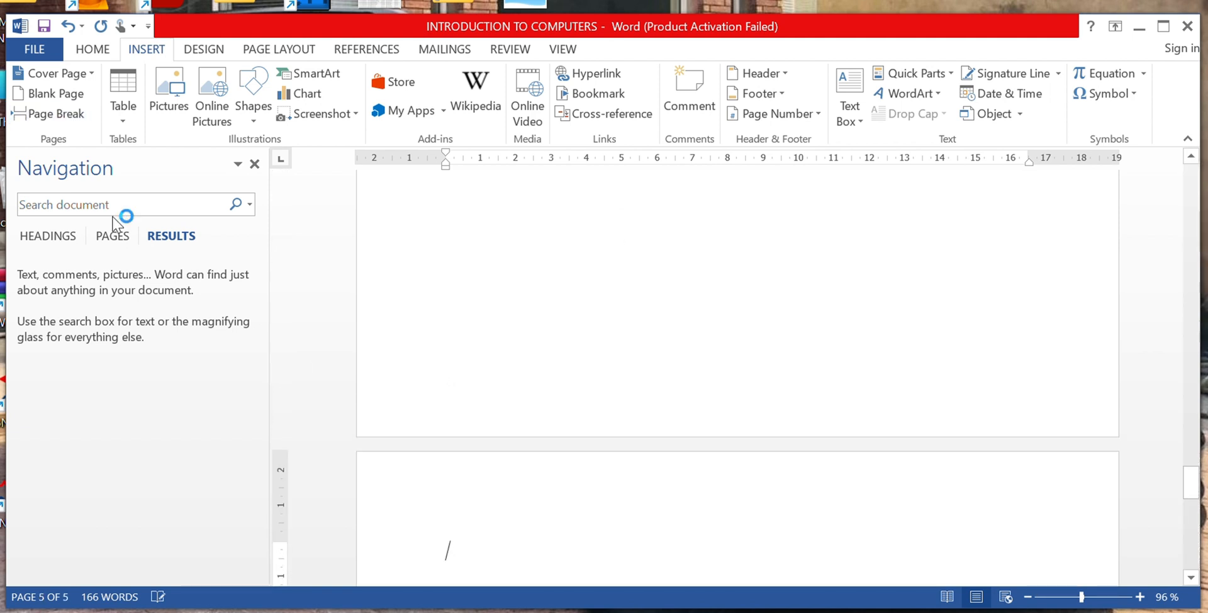
scroll(647, 512, down, 2)
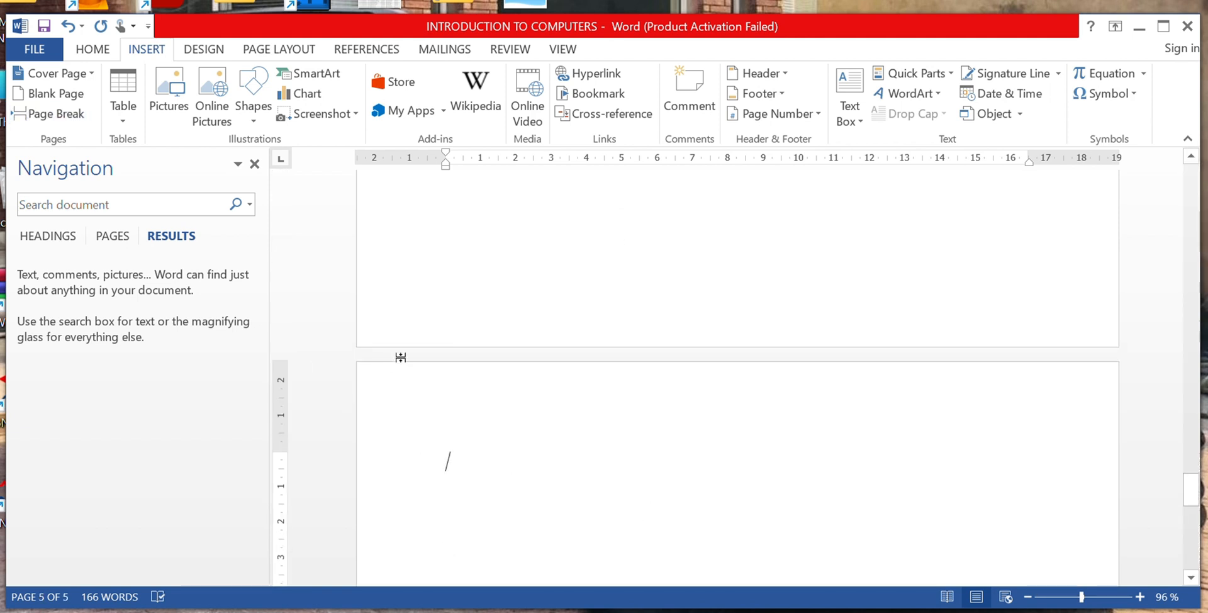
scroll(521, 369, up, 1)
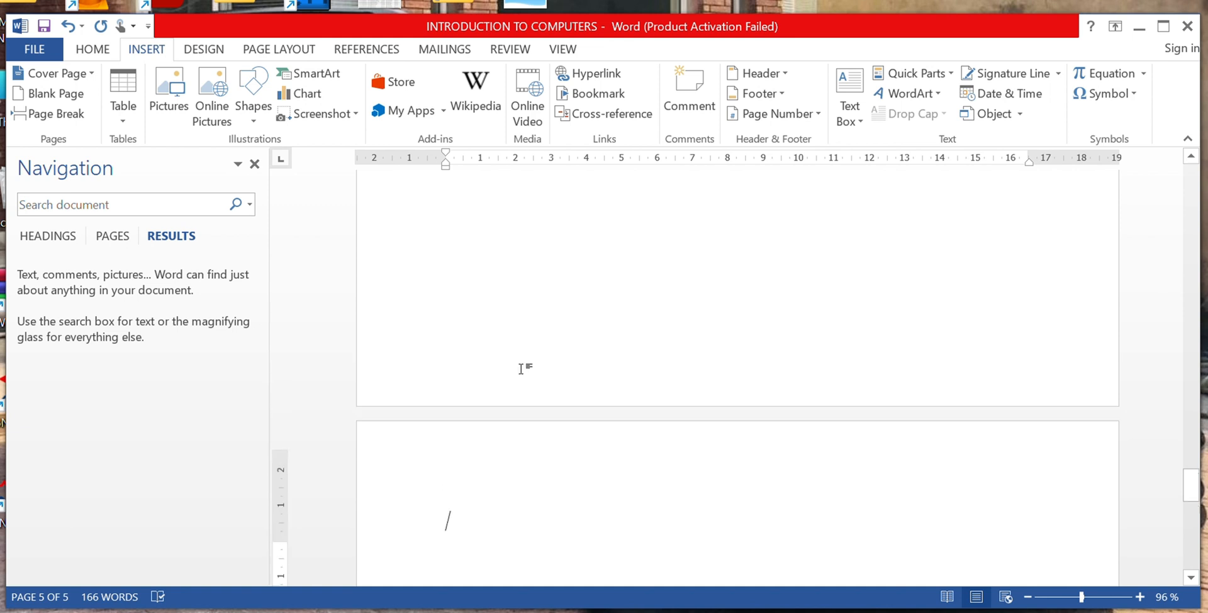
scroll(521, 369, up, 3)
scroll(521, 369, down, 5)
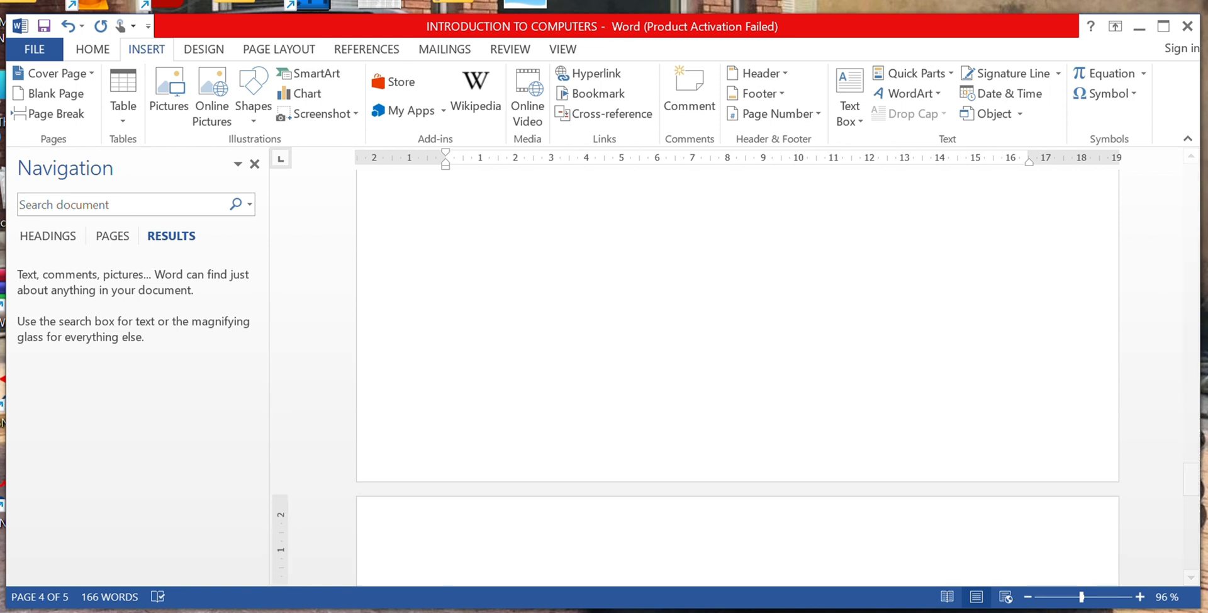
scroll(378, 349, down, 1)
scroll(396, 356, down, 5)
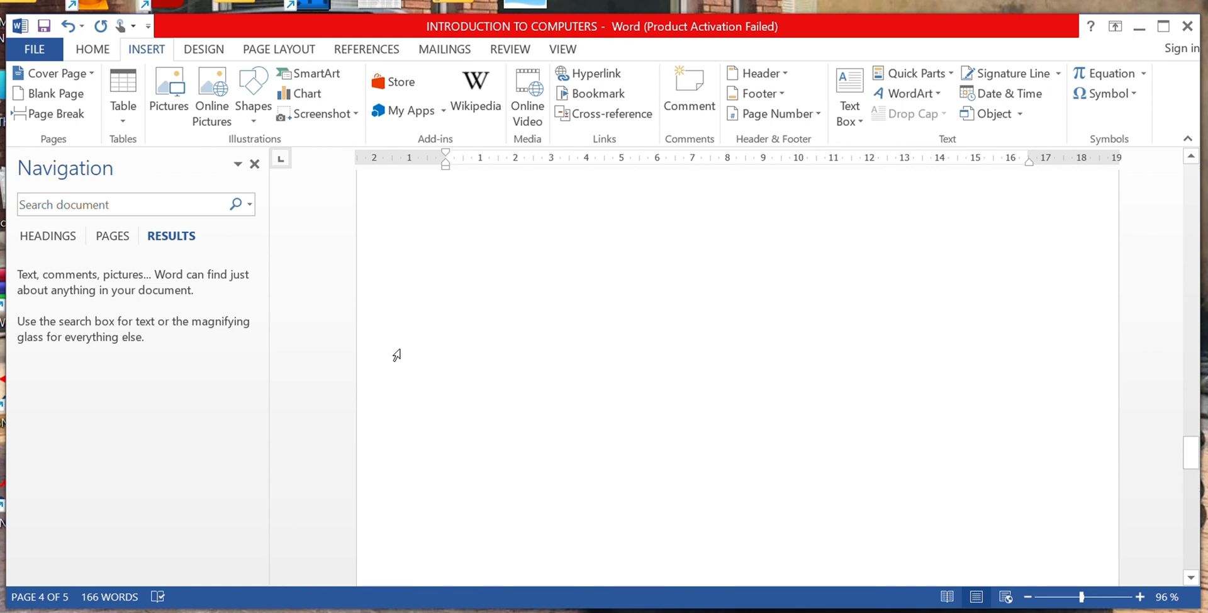
Step: Insert a table with 7 columns and 6 rows below the MAIZE item, using exact dimensions
scroll(396, 355, down, 3)
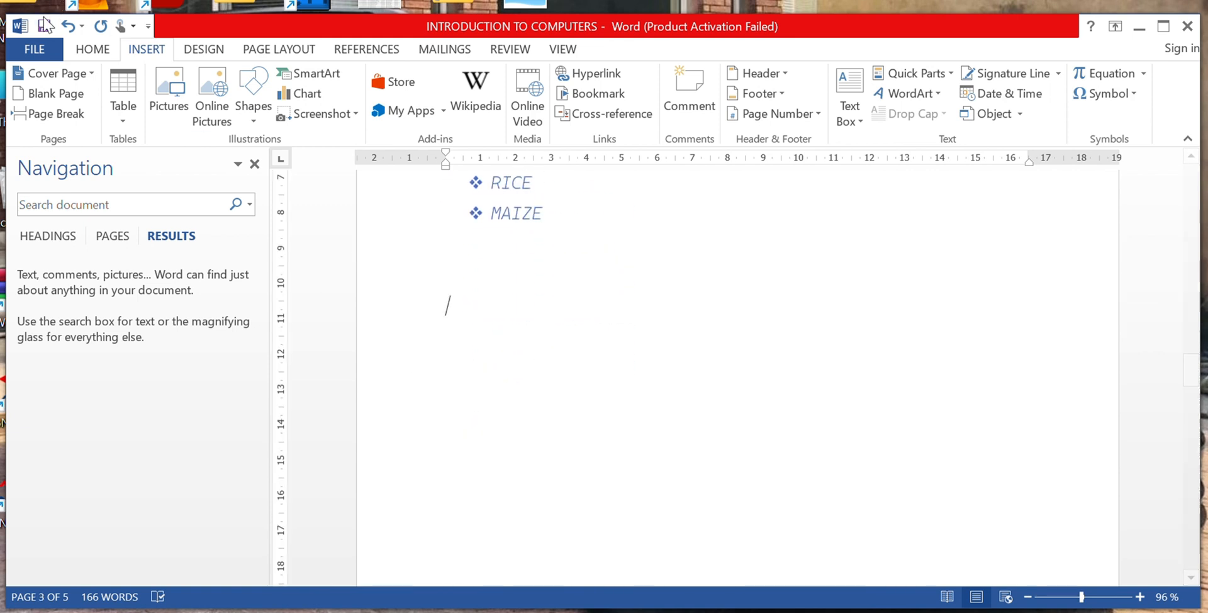
click(113, 129)
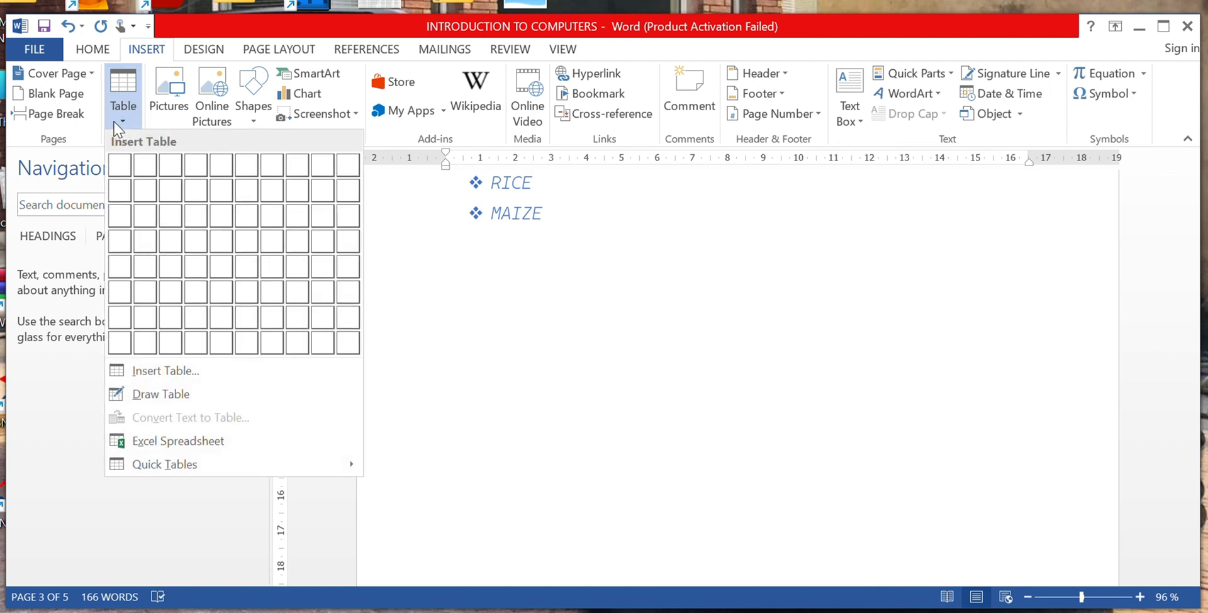
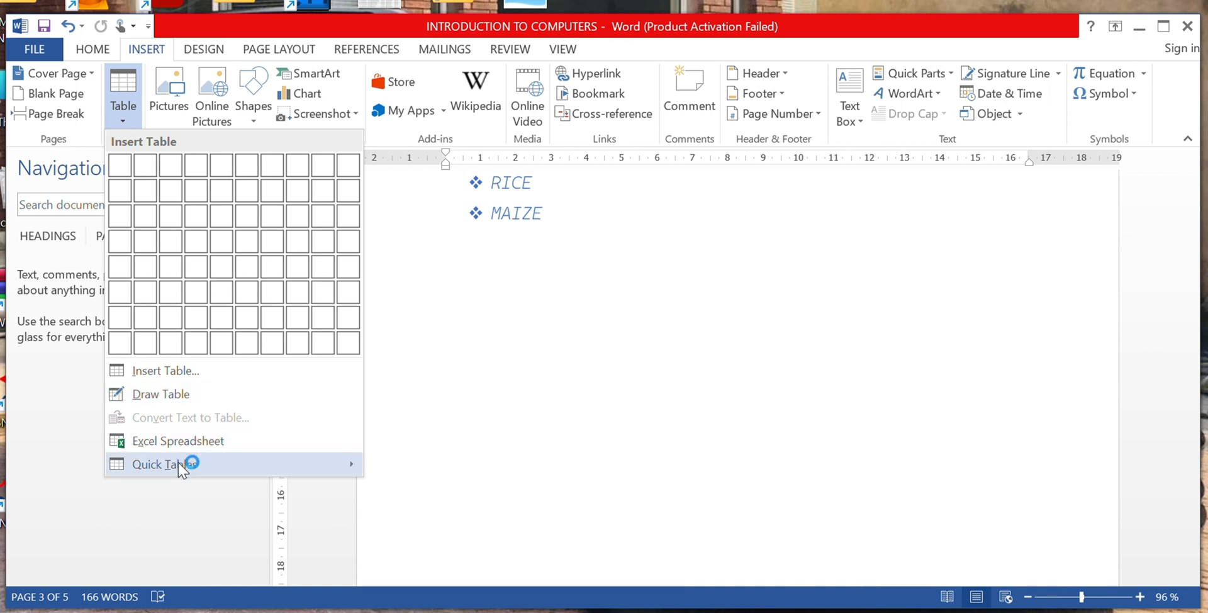
mouse_move(186, 466)
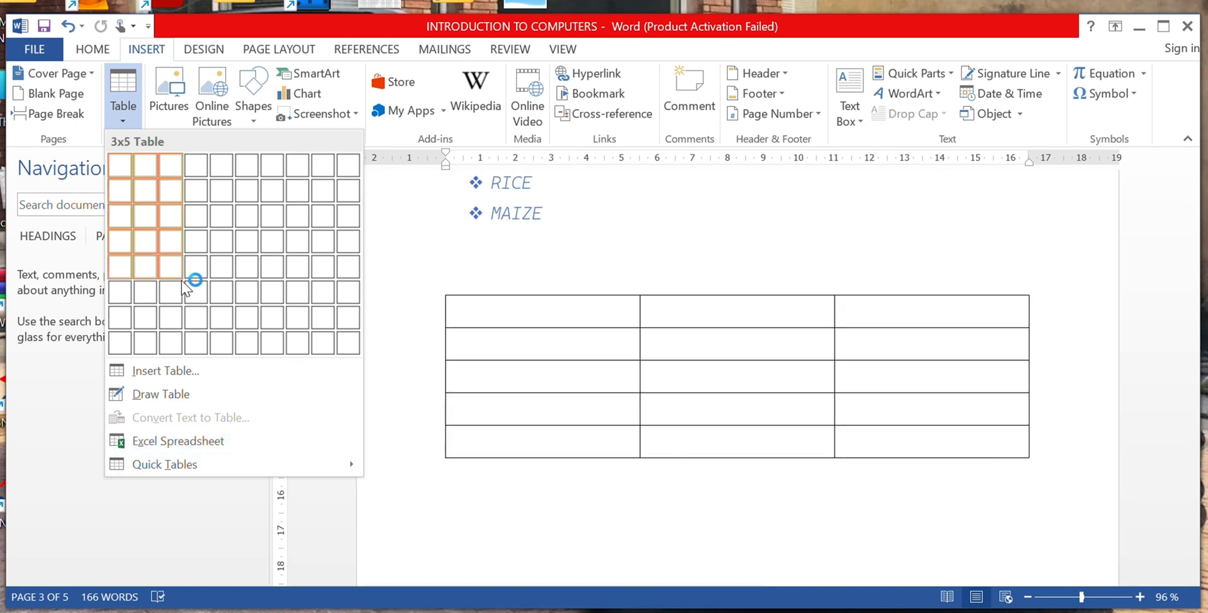
click(193, 375)
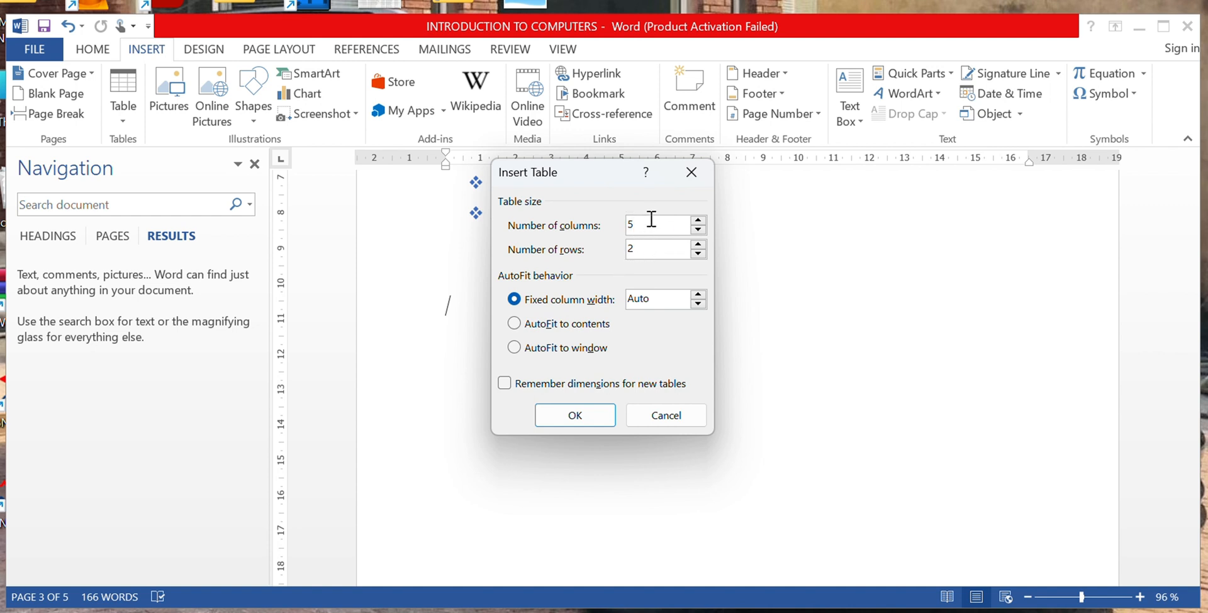
click(651, 219)
key(BackSpace)
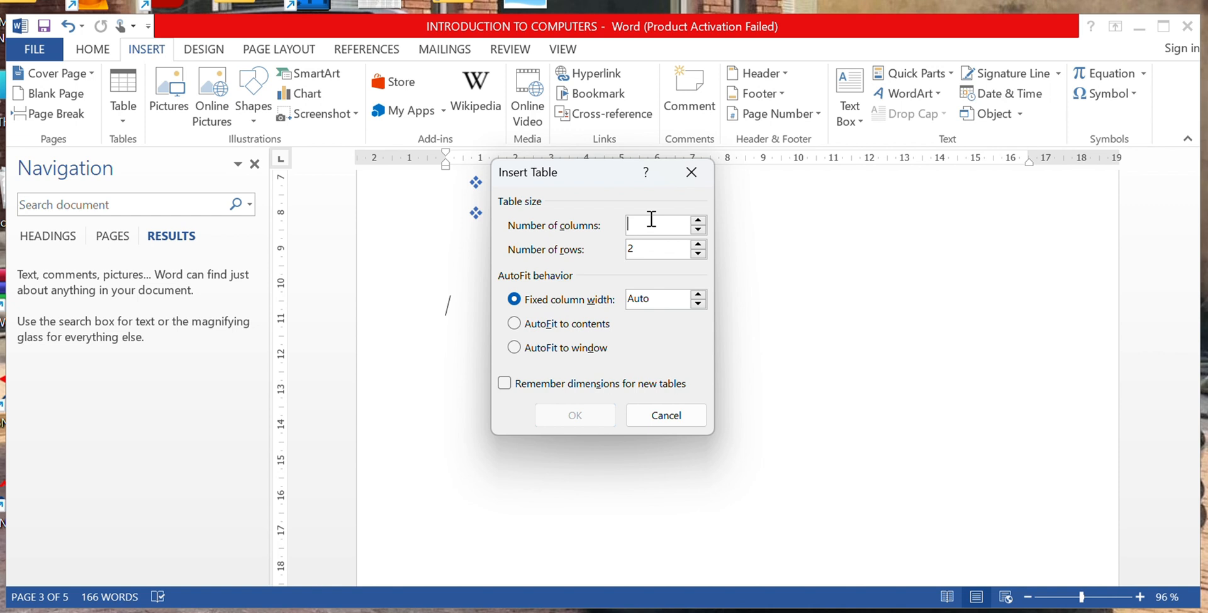
text(7)
double_click(682, 240)
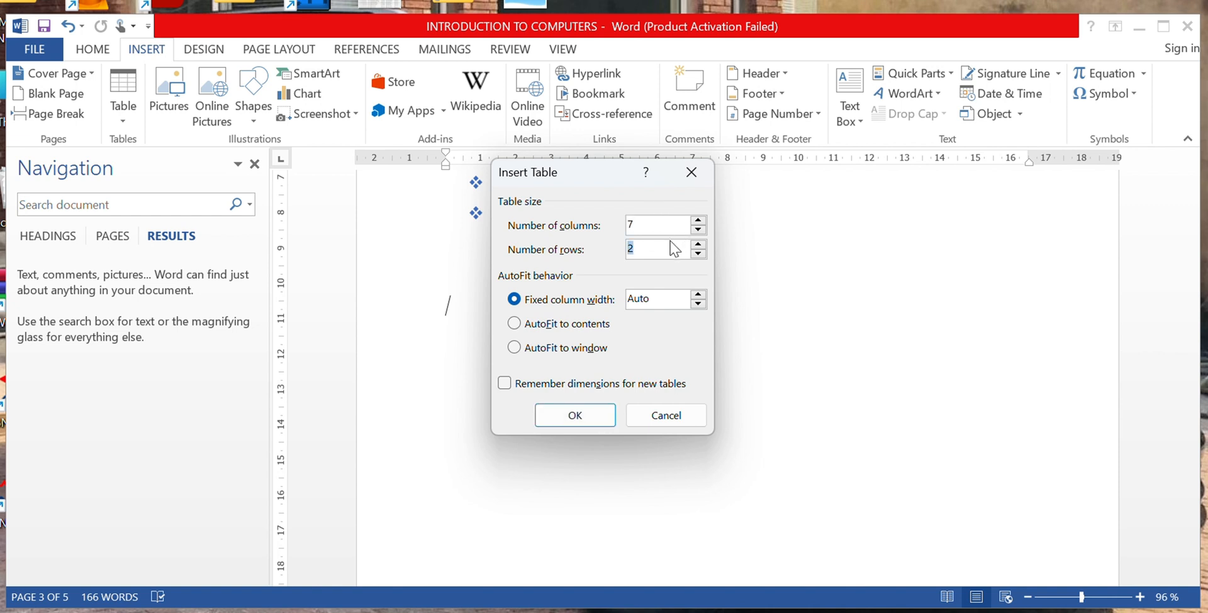
text(6)
click(607, 413)
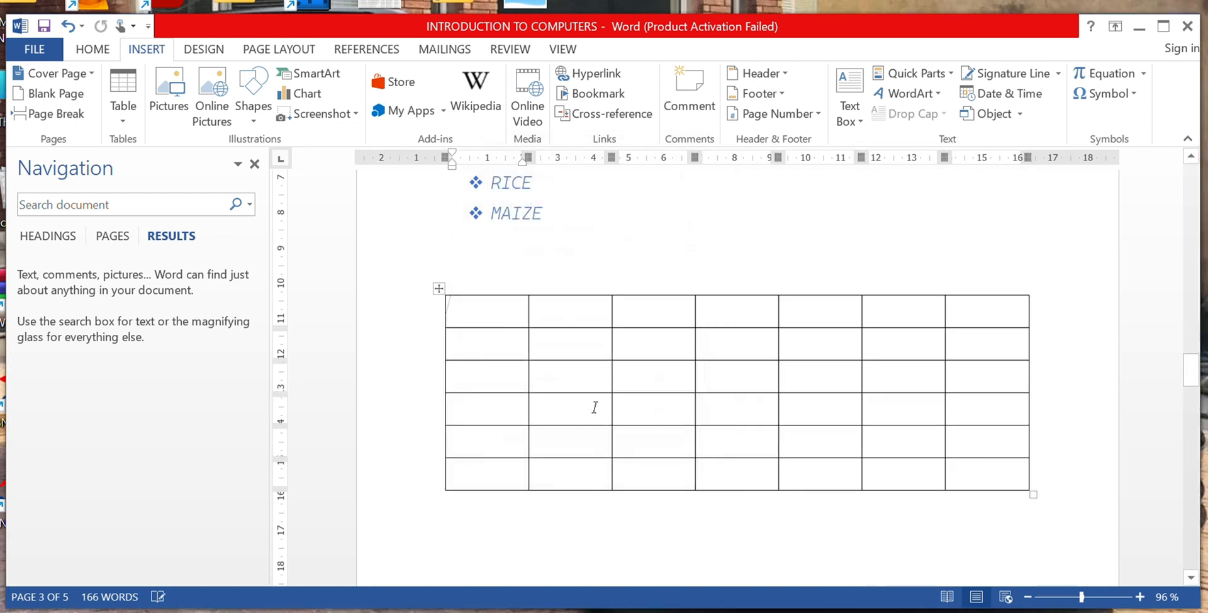
Step: Draw a single-cell table about 3.2 cm wide and 1.6 cm high below the 7-column table
scroll(818, 391, down, 4)
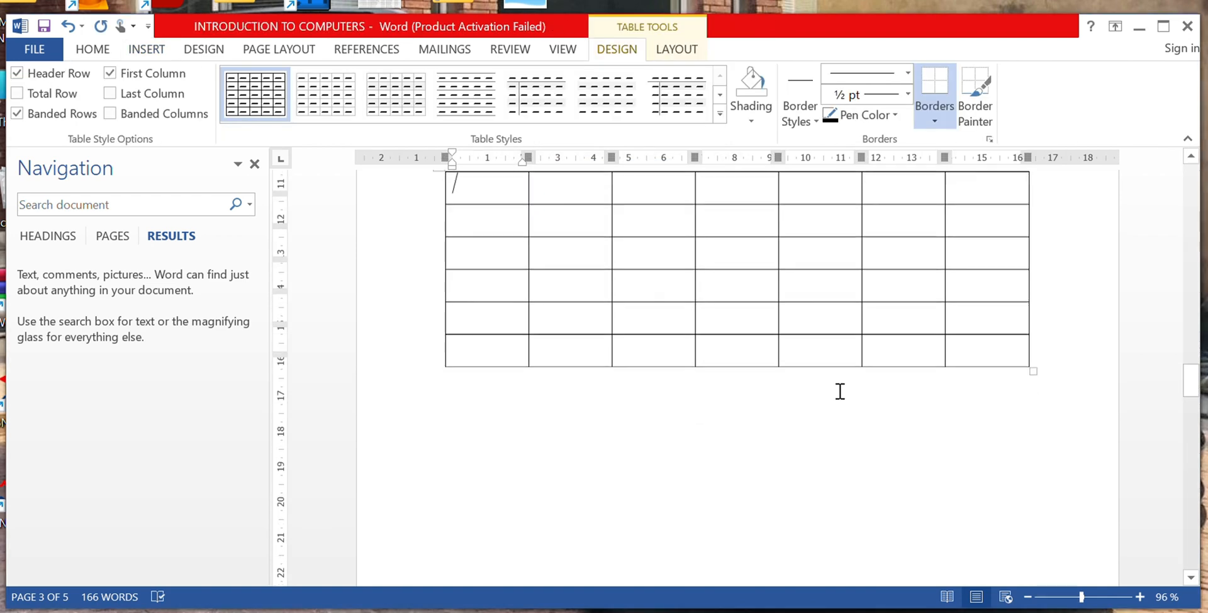
scroll(838, 386, up, 1)
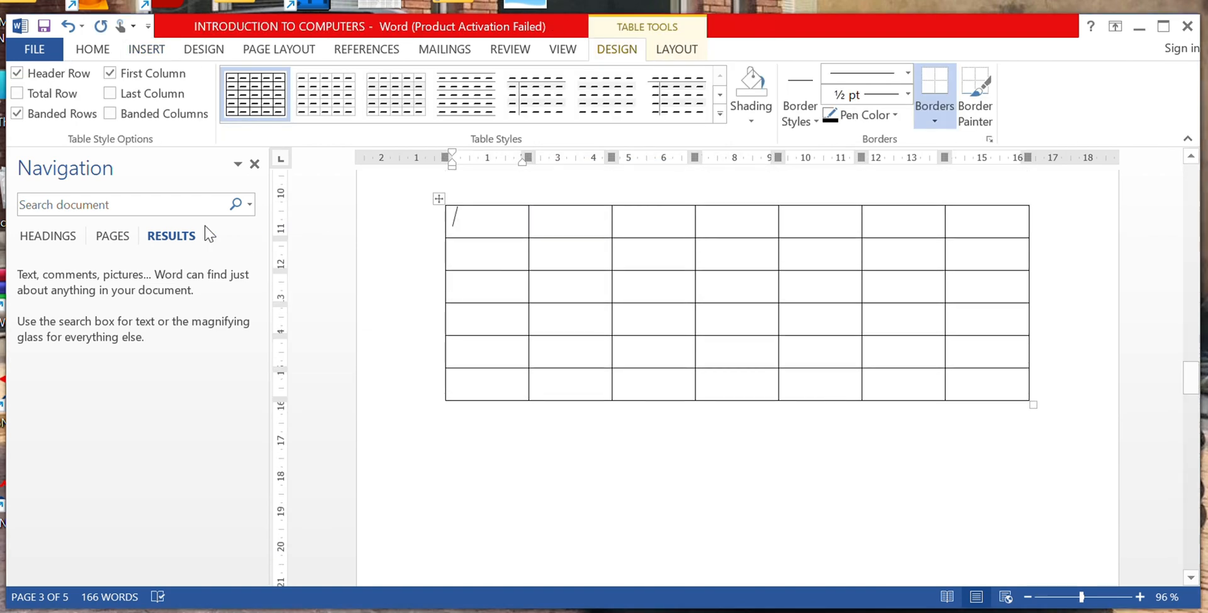
click(138, 50)
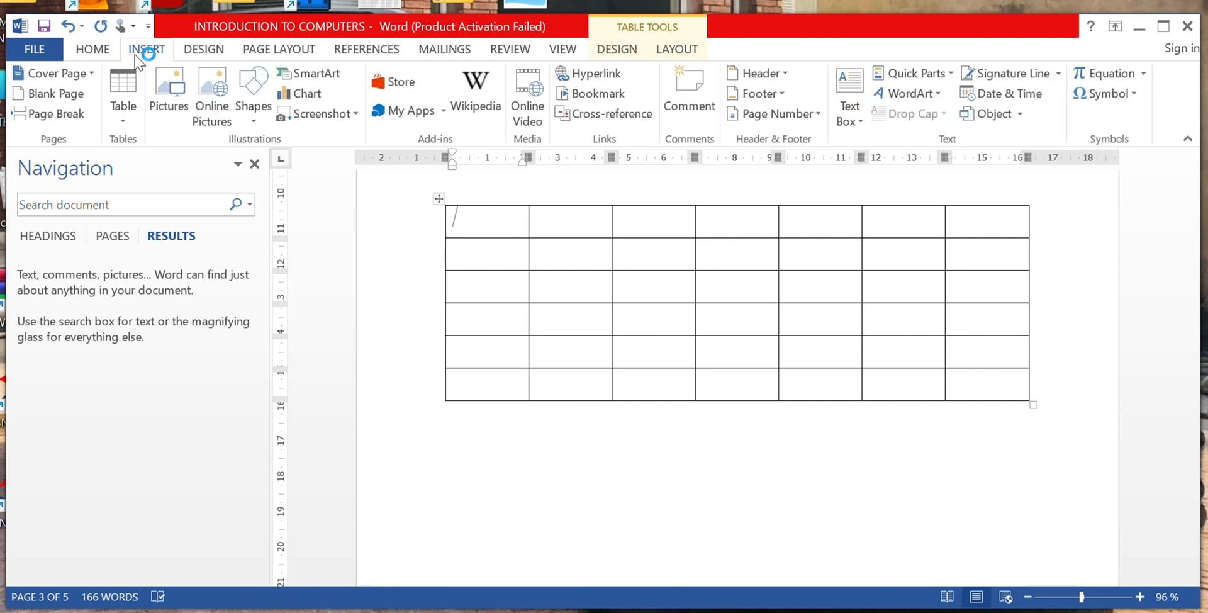
click(124, 114)
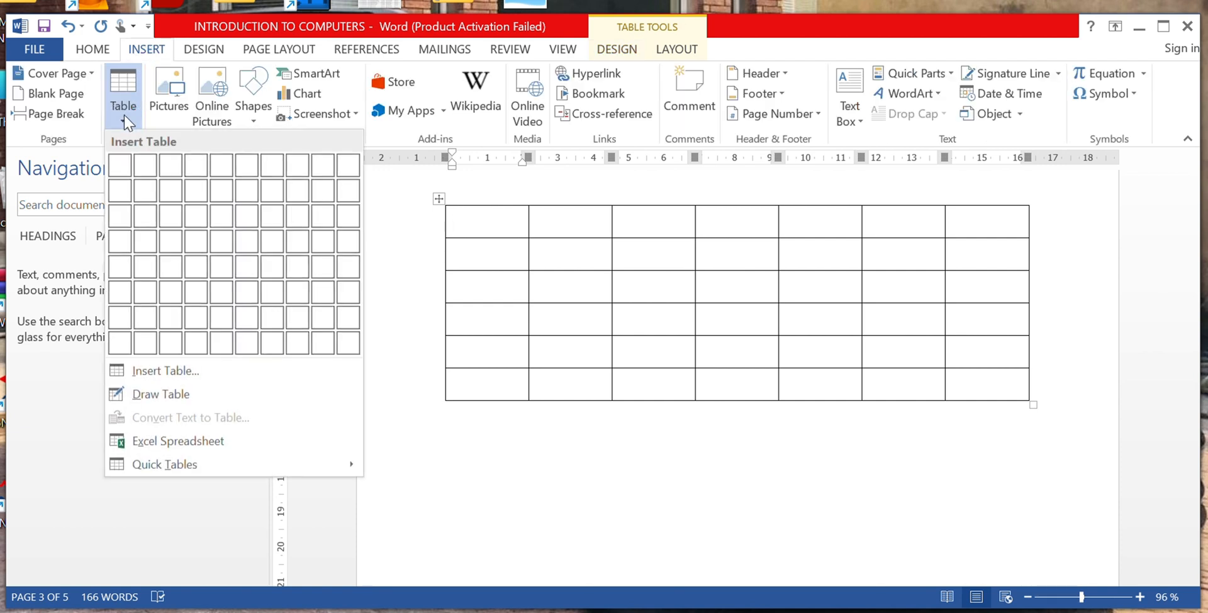
click(195, 396)
scroll(578, 374, down, 3)
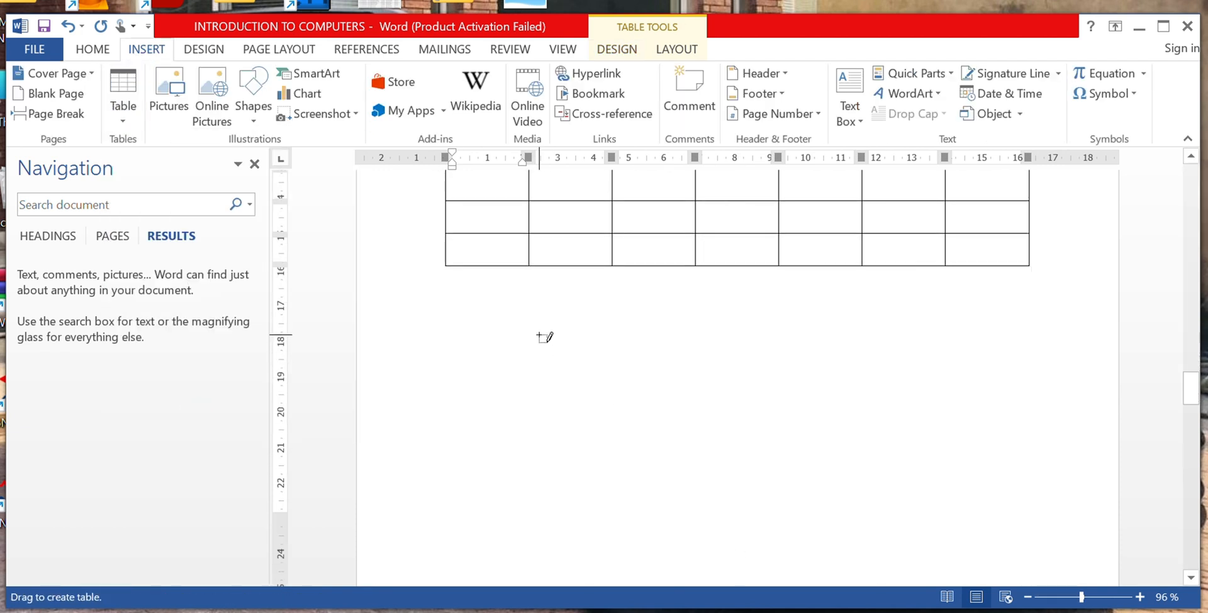
mouse_move(539, 335)
mouse_down()
mouse_move(572, 417)
mouse_move(786, 418)
mouse_move(805, 397)
mouse_move(652, 396)
mouse_up()
key(Escape)
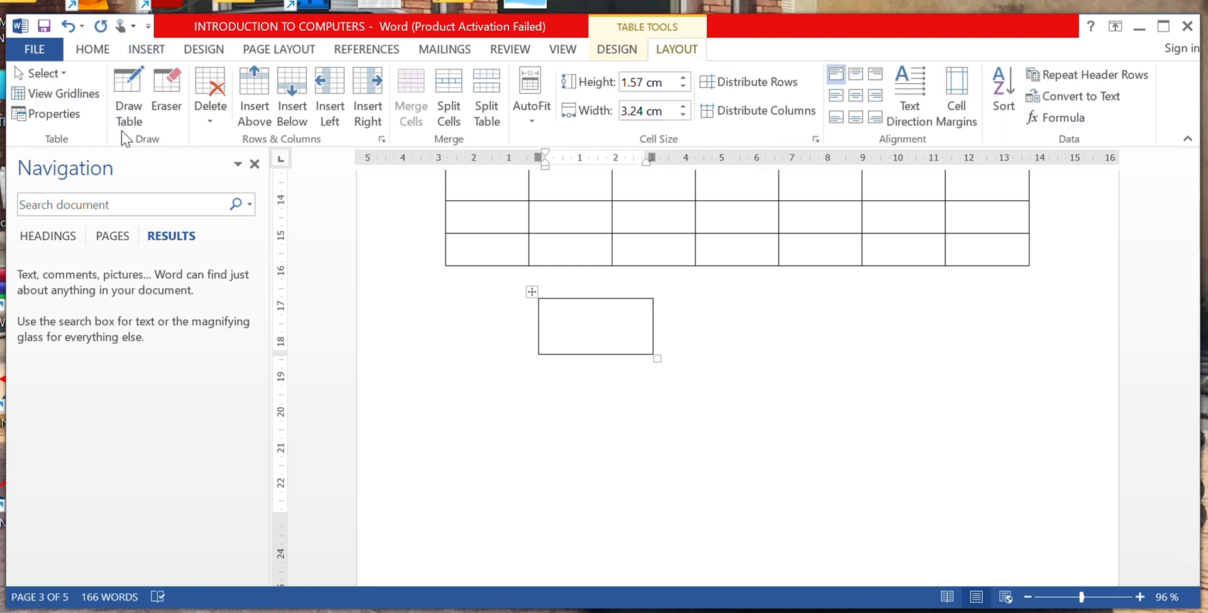
Step: Reactivate the Draw Table tool to continue drawing at the single-cell table
click(137, 54)
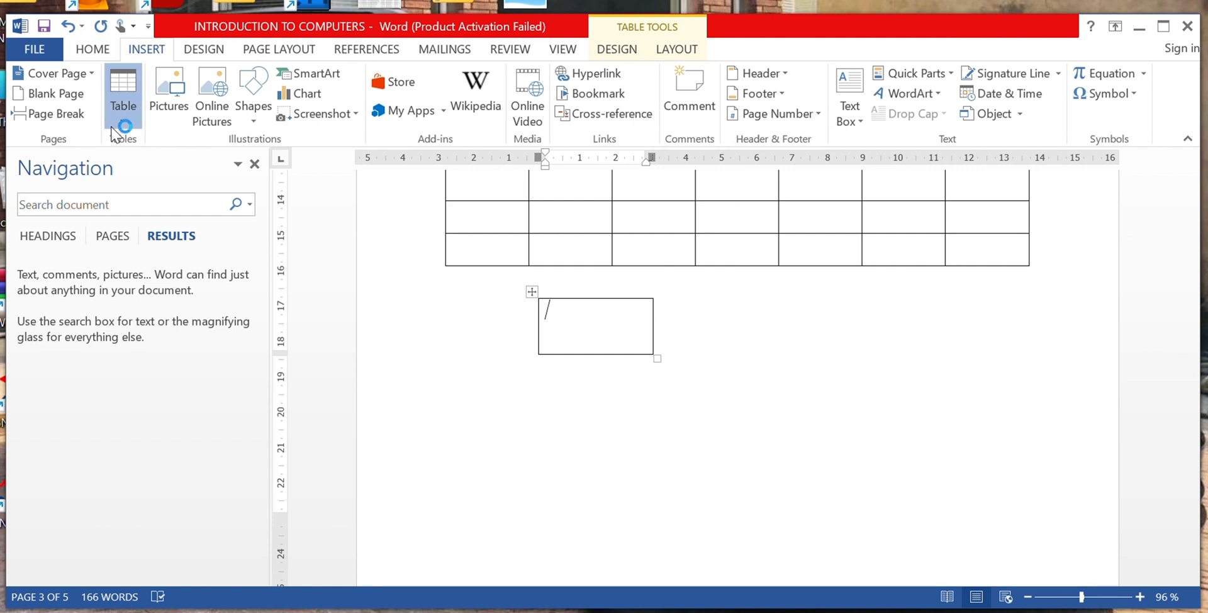
click(124, 112)
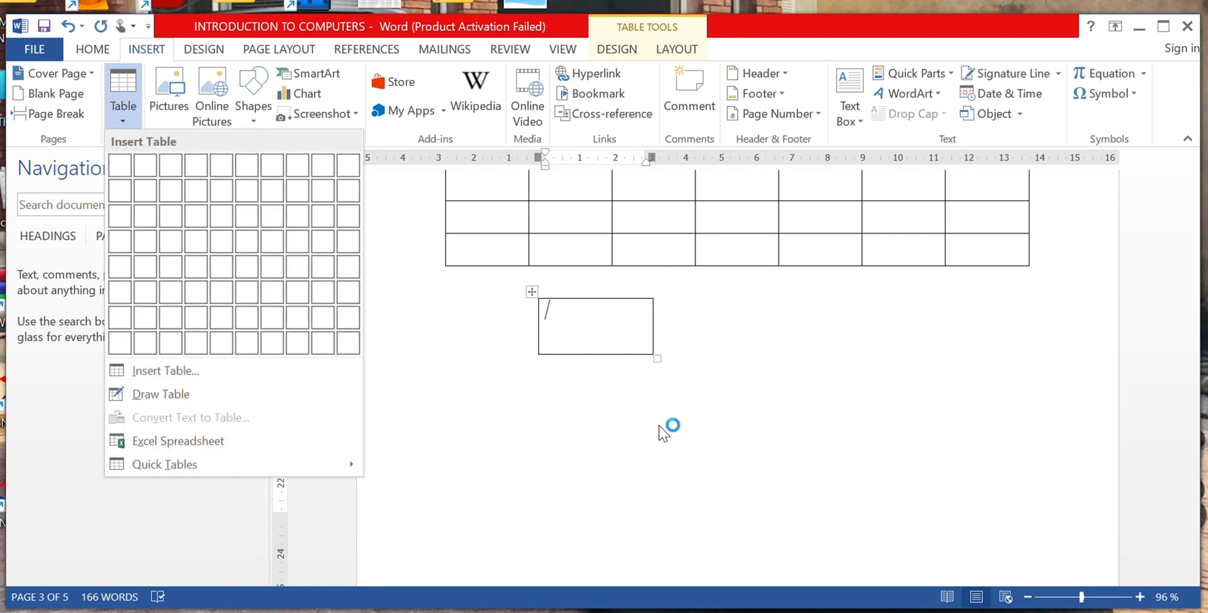
click(189, 395)
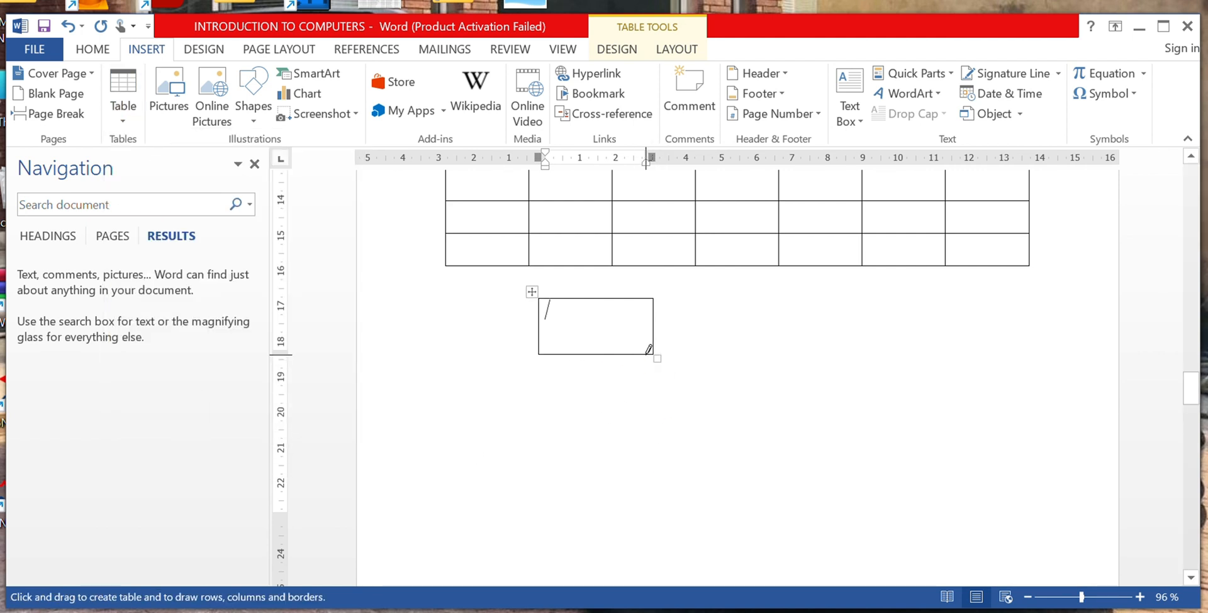
Step: Draw a second table cell about 3.24 cm wide and 1.57 cm high directly below the small single-cell table
drag(539, 390, 541, 402)
mouse_move(541, 348)
mouse_down()
mouse_move(553, 399)
mouse_move(655, 424)
mouse_move(667, 414)
mouse_move(655, 405)
mouse_up()
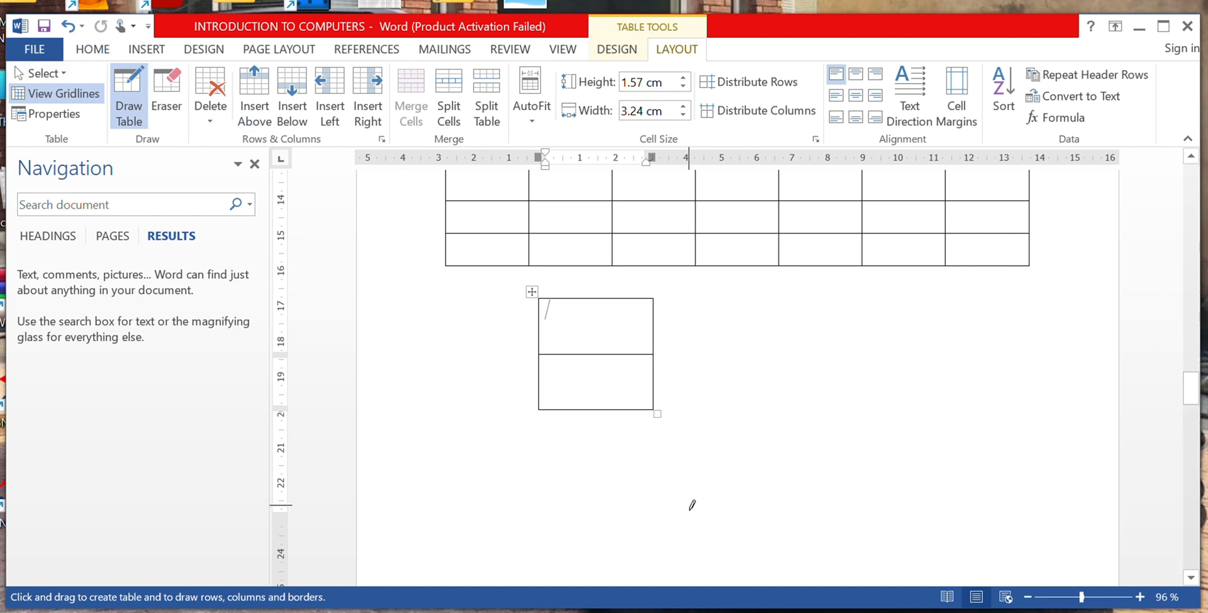
key(Escape)
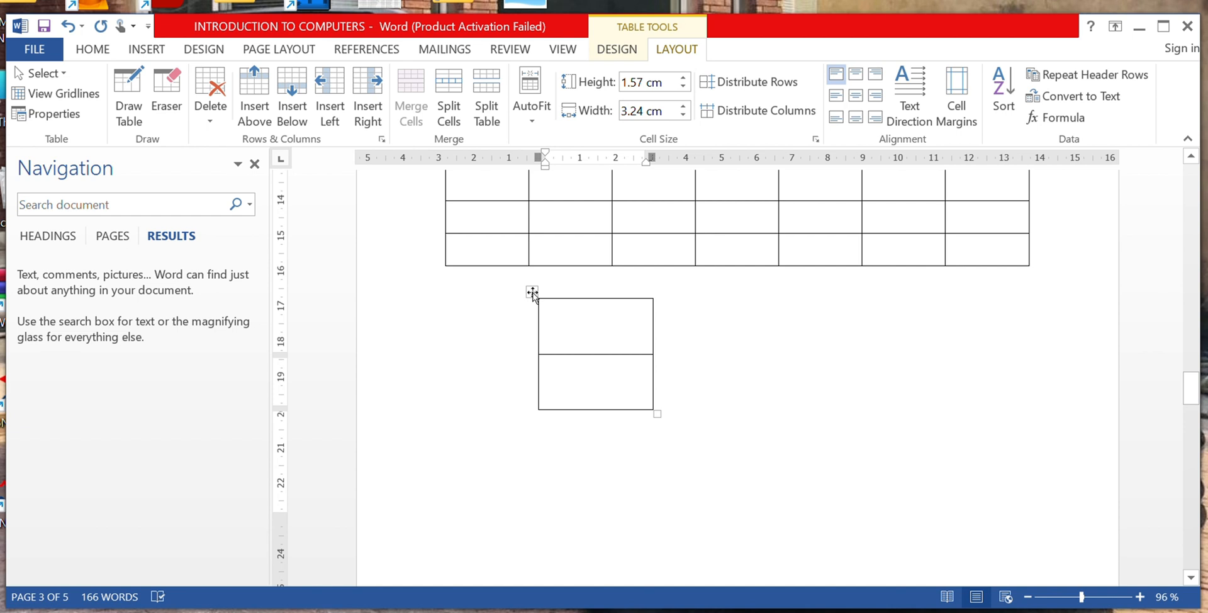
Step: Select the small two-cell table and move it beside the bulleted food list above the seven-column table
click(532, 293)
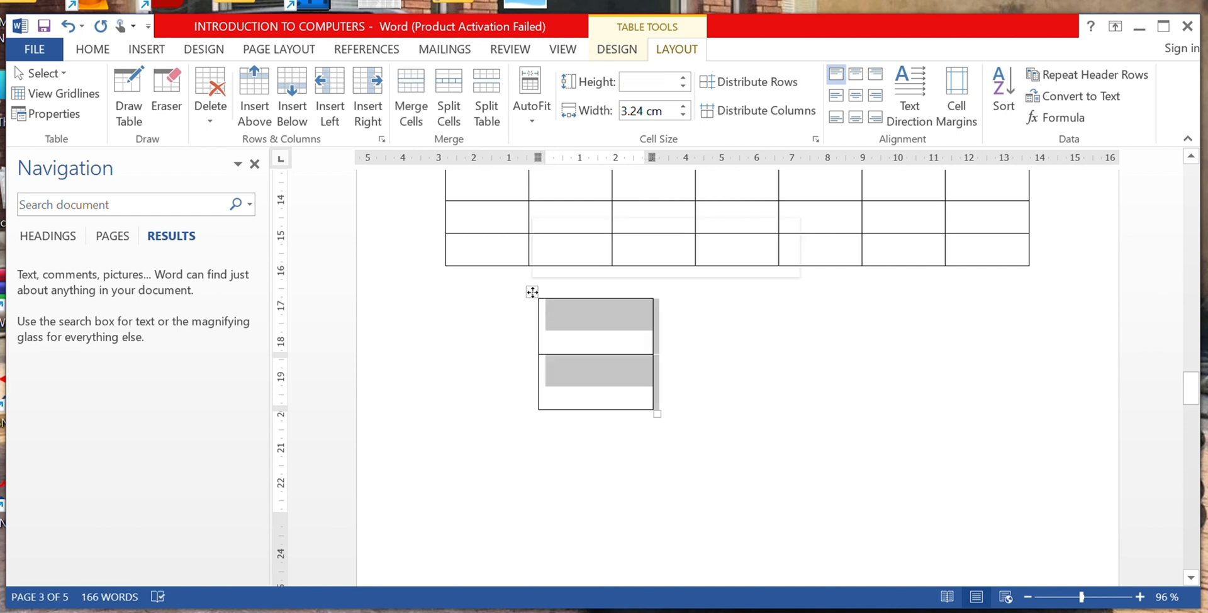
click(547, 309)
drag(532, 292, 569, 356)
Step: Enter the headings NAMES, MATHS and ENG in the first three header cells of the seven-column table
scroll(633, 376, down, 3)
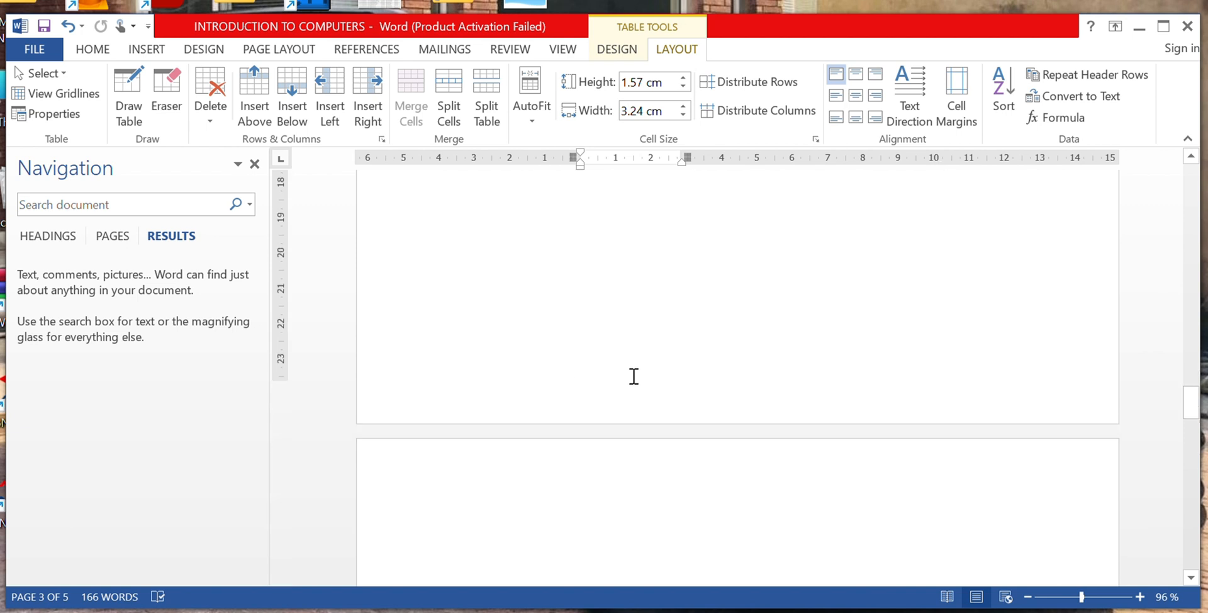
scroll(633, 375, up, 7)
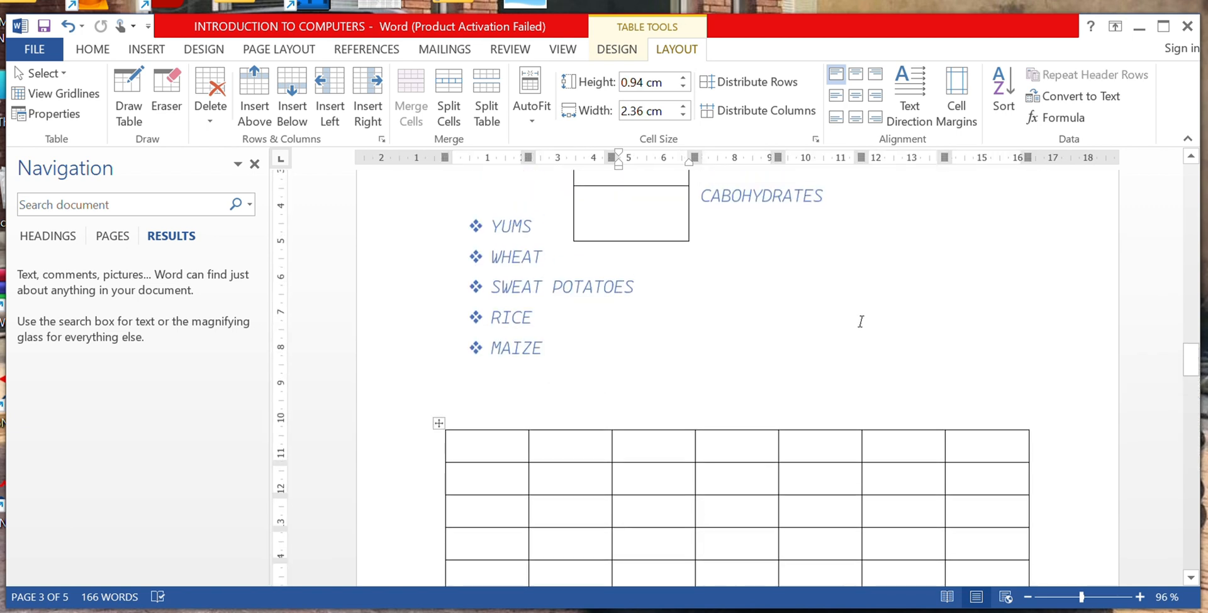
scroll(858, 321, down, 2)
click(475, 302)
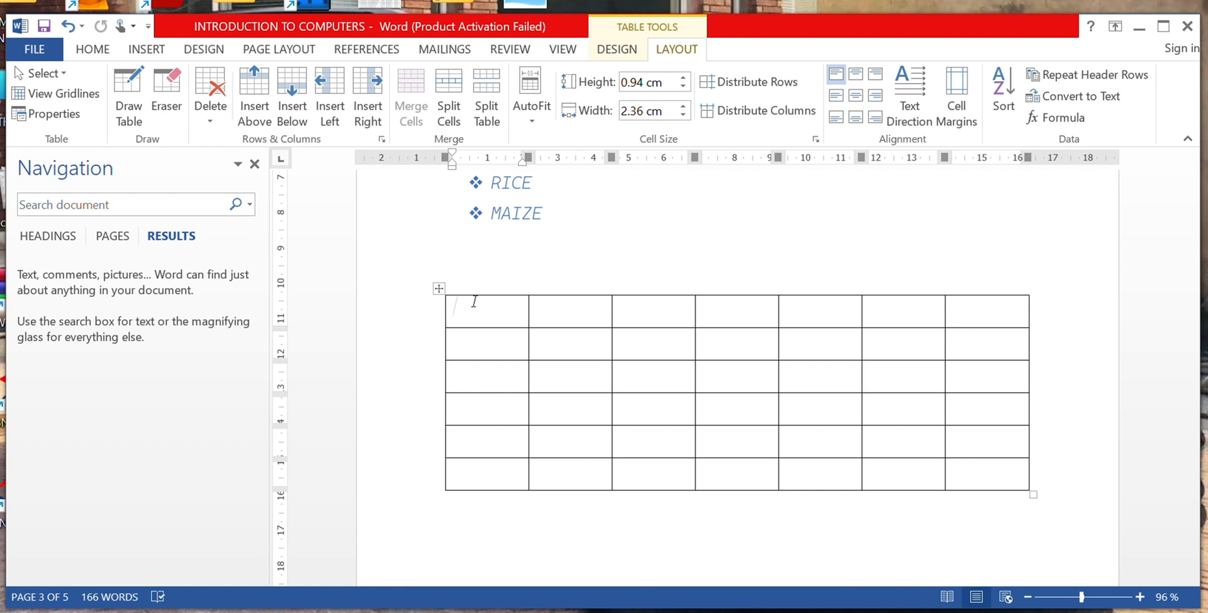
text(NAMES)
key(Tab)
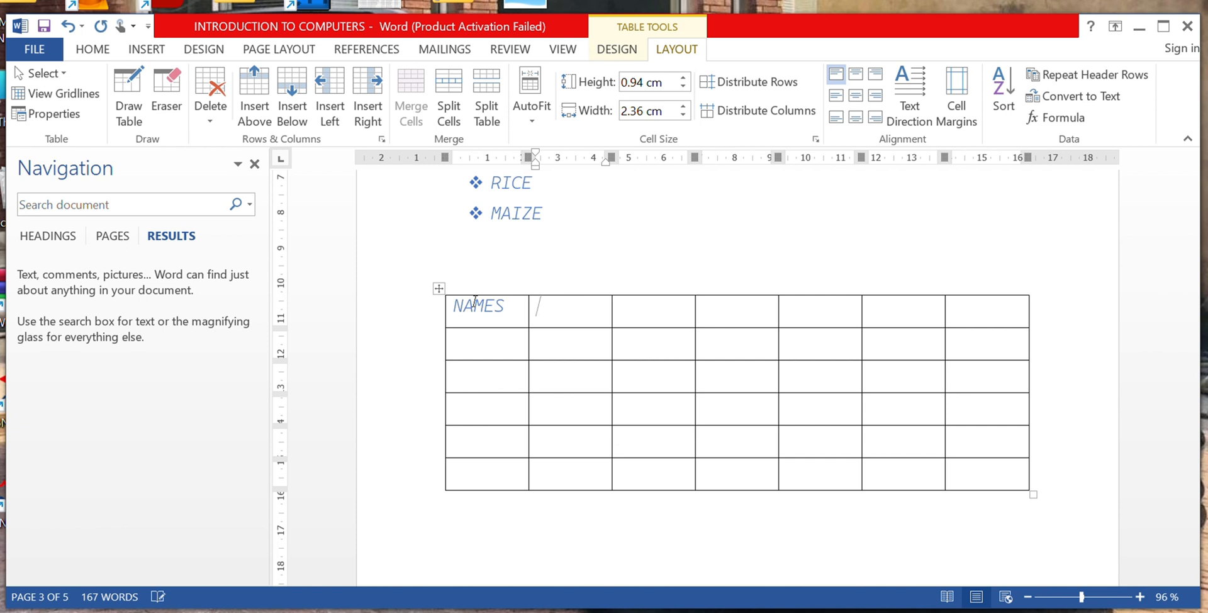
text(MATHS)
key(Tab)
text(ENG)
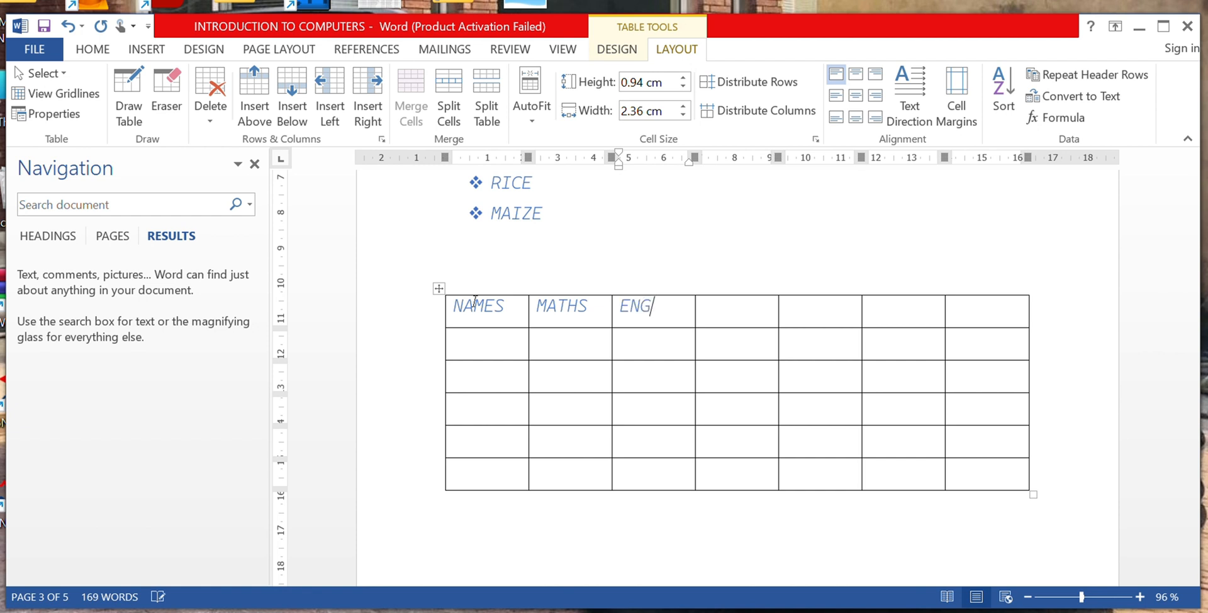
Step: Add the headings KIS, TOTAL and AVERAGE in the three header cells after ENG
key(Tab)
text(KIS)
key(Tab)
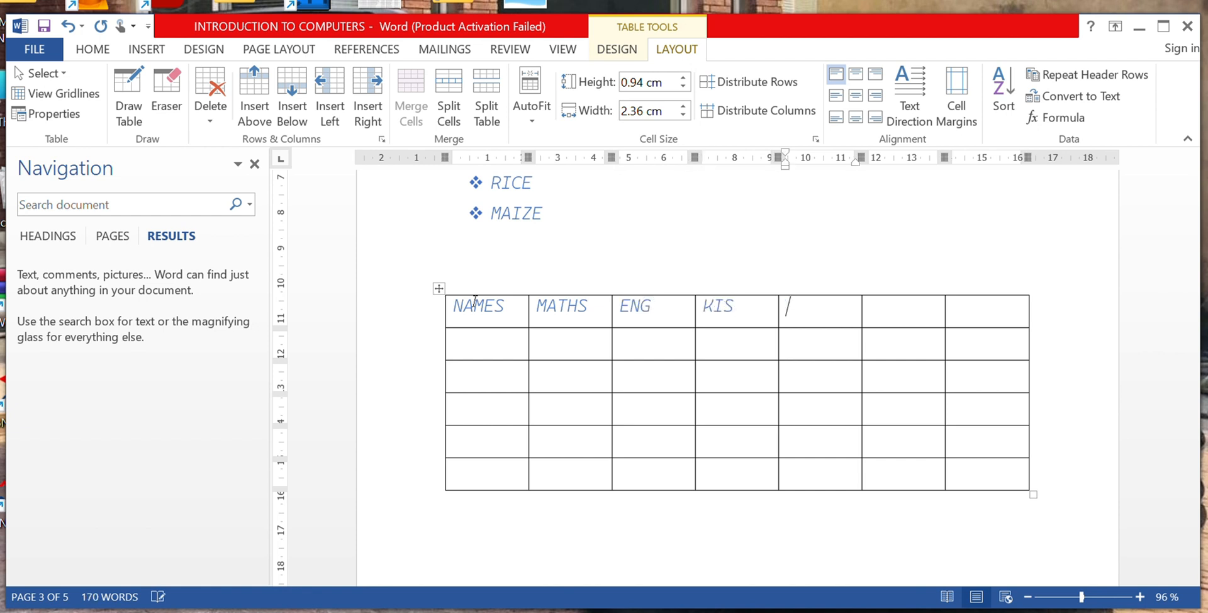
text(TOTAL)
key(Tab)
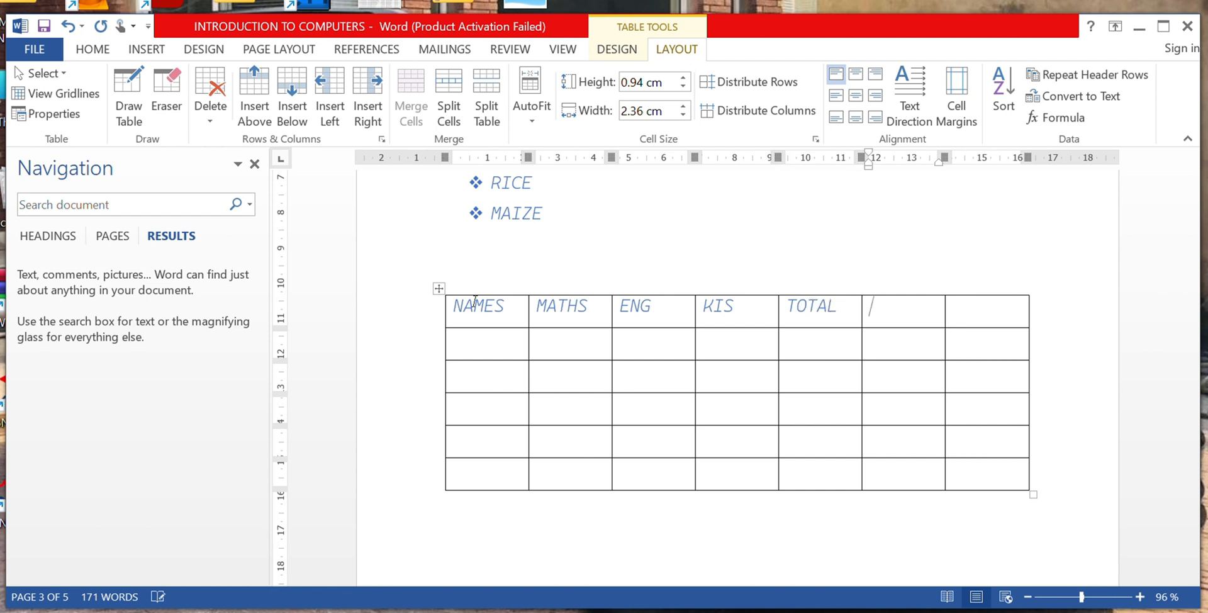
text(AVERAGE)
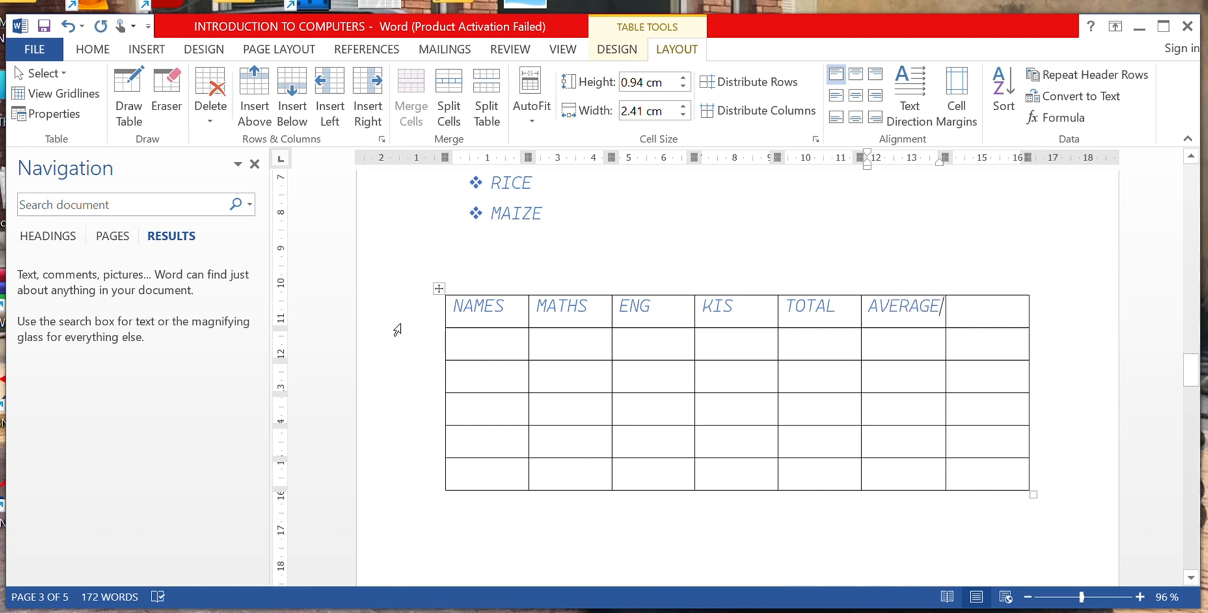
Step: Fill the five cells below the NAMES heading with the students' first names
click(495, 359)
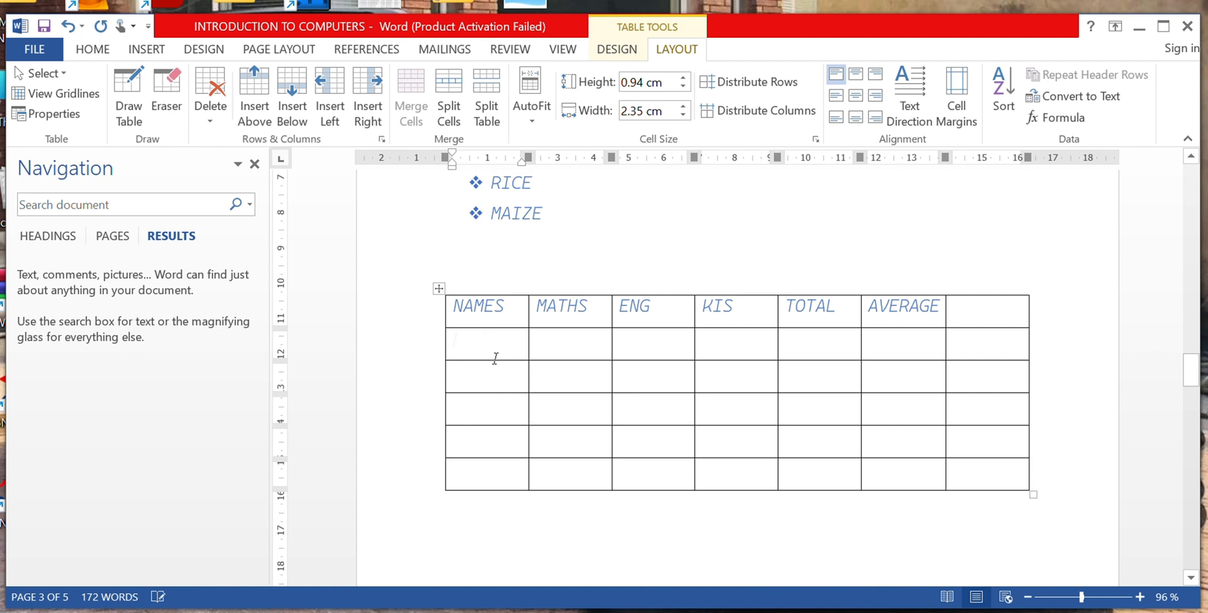
text(JOY)
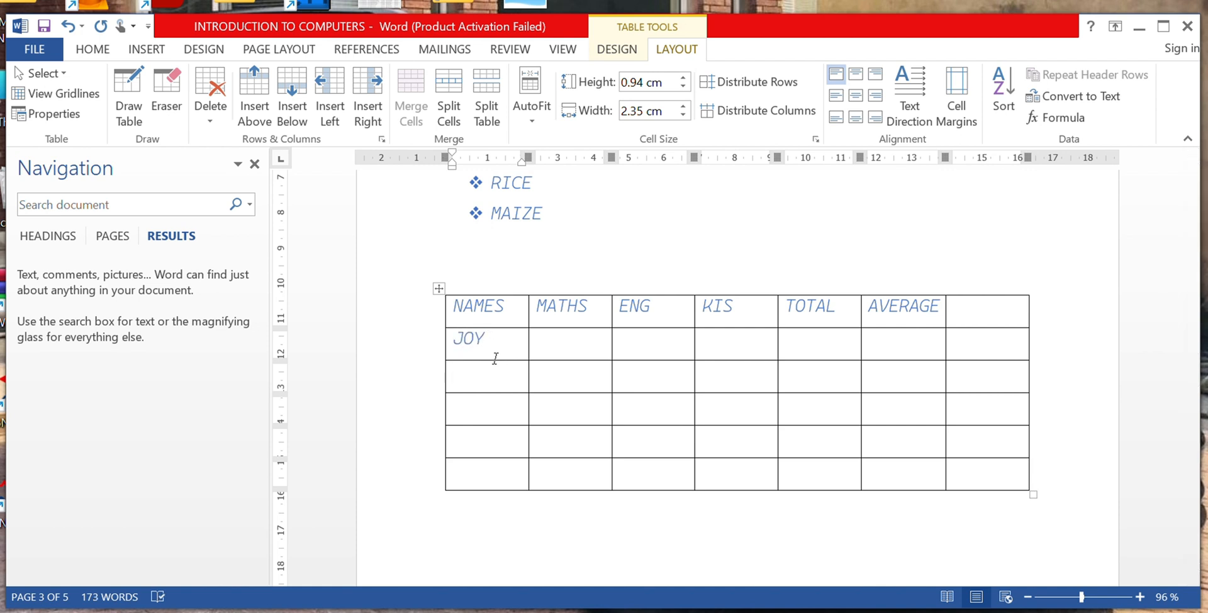
text(AMELIA)
text(MARK)
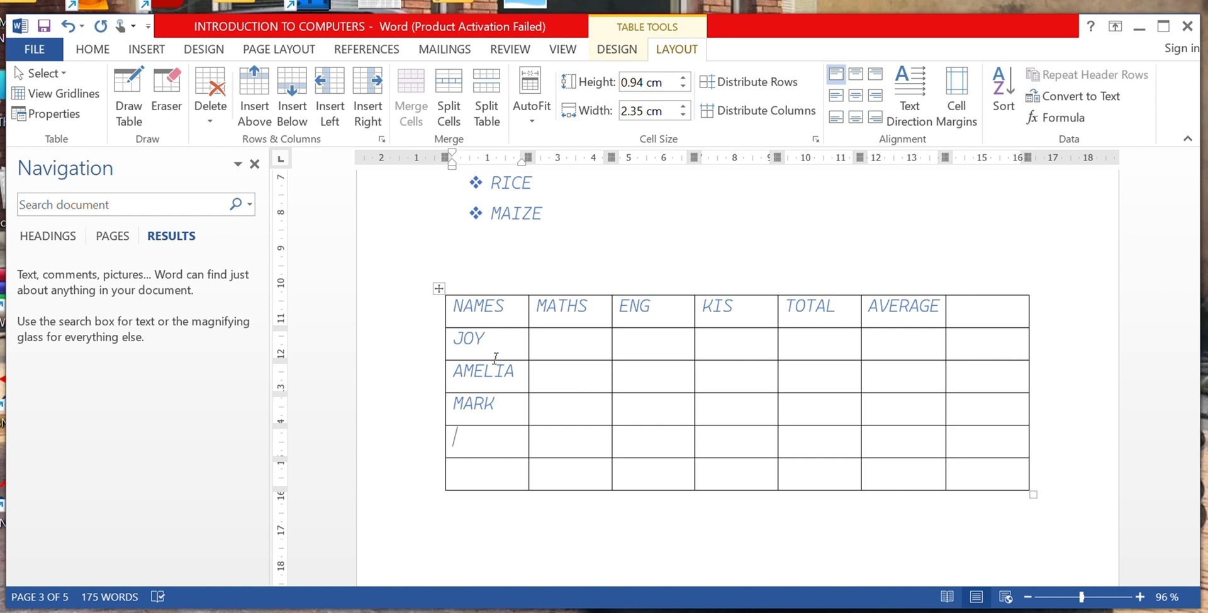
text(ELIZABETH)
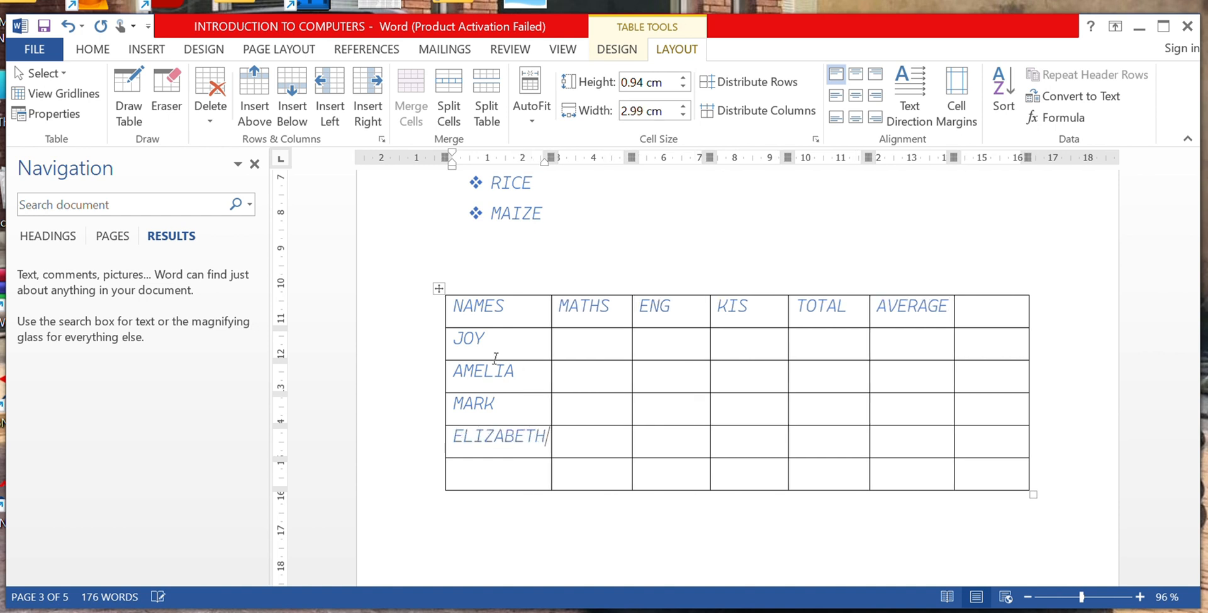
click(508, 485)
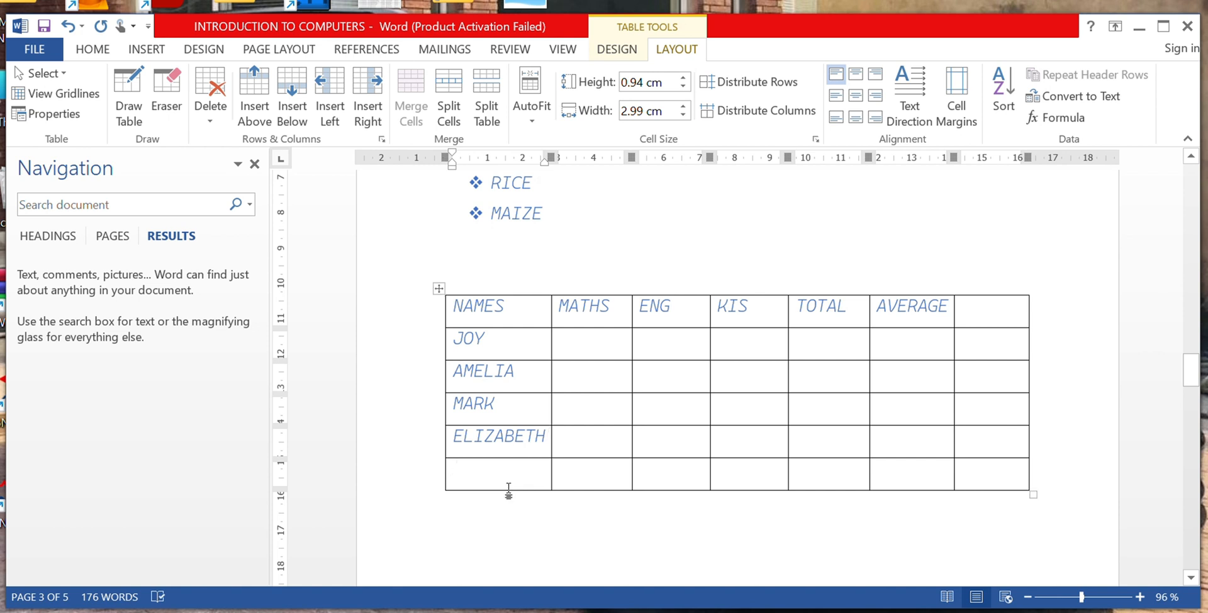
text(DAMARIS)
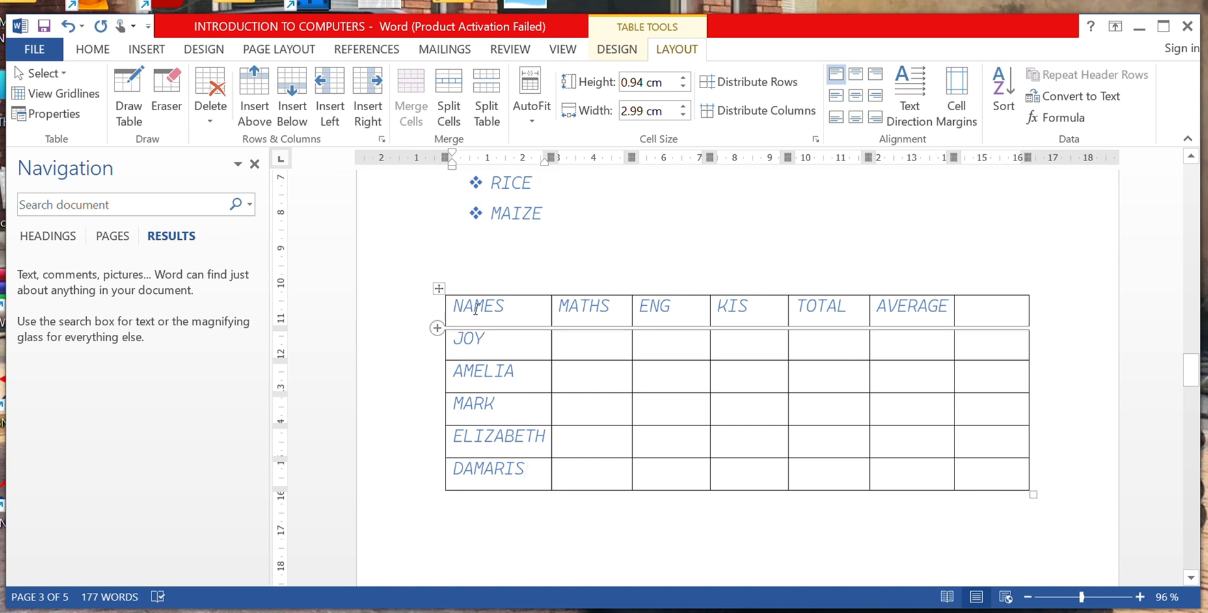
Step: Enter the first student's marks: 56 for MATHS, 78 for ENG and 65 for KIS
click(621, 347)
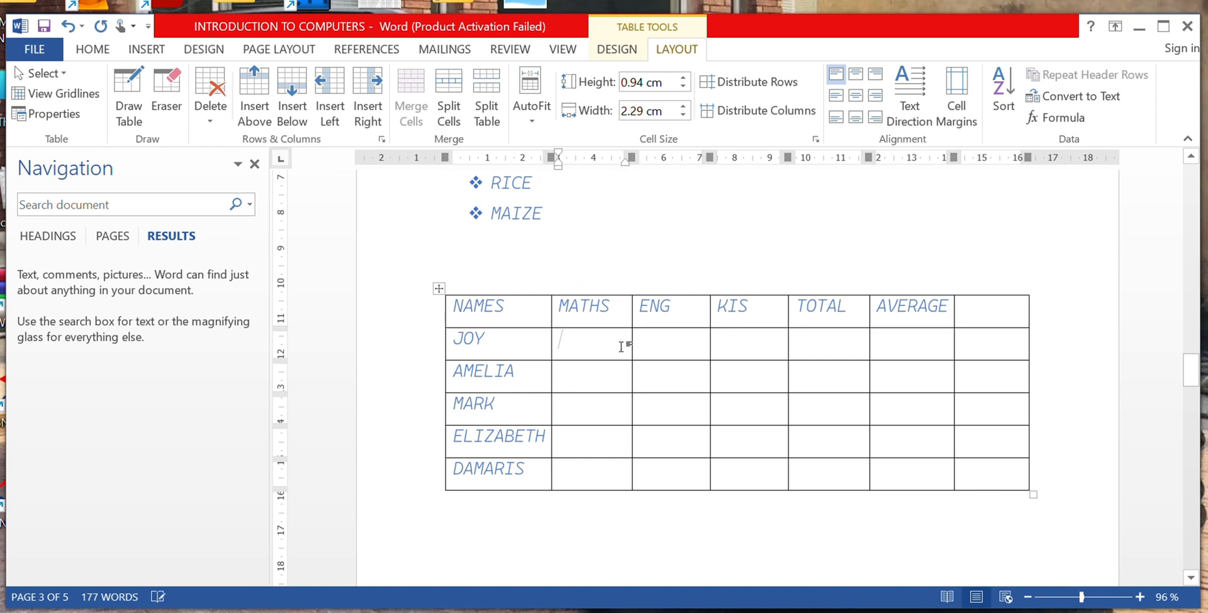
text(56)
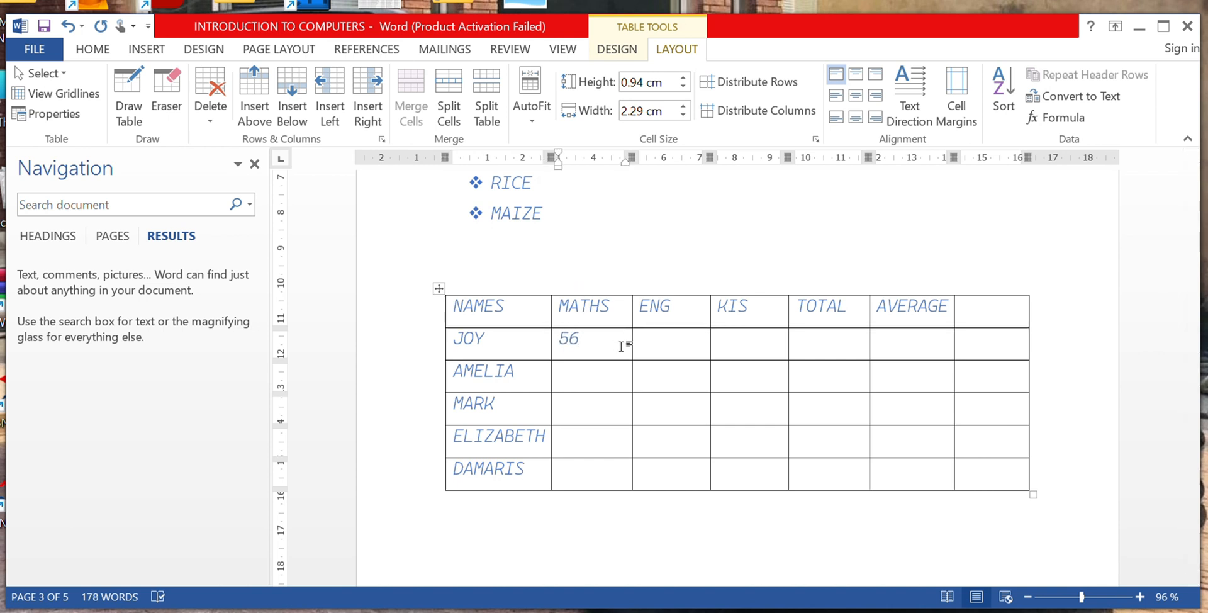
key(Tab)
text(78)
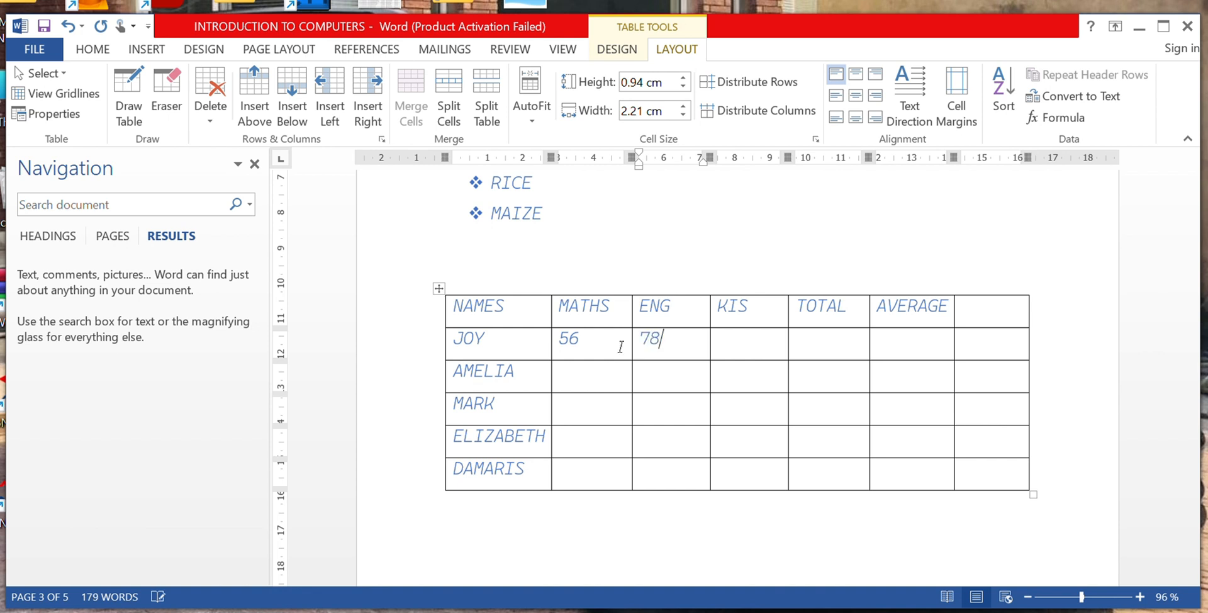
key(Tab)
text(65)
Step: Enter the second student's marks: 45 for MATHS, 65 for ENG and 89 for KIS
text(89)
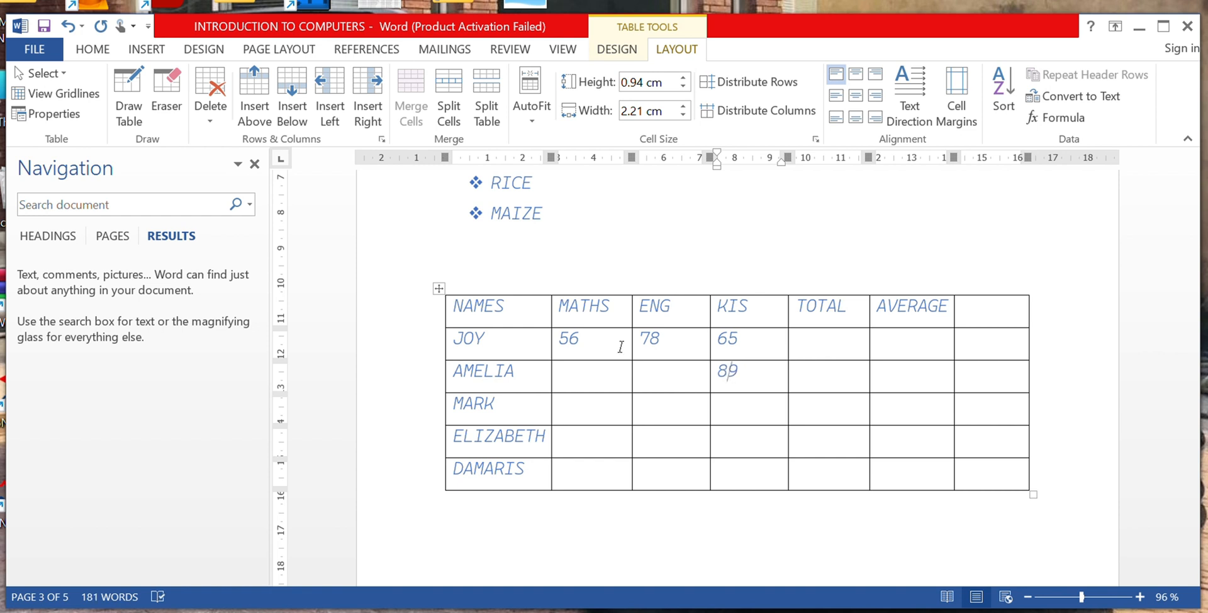
click(630, 348)
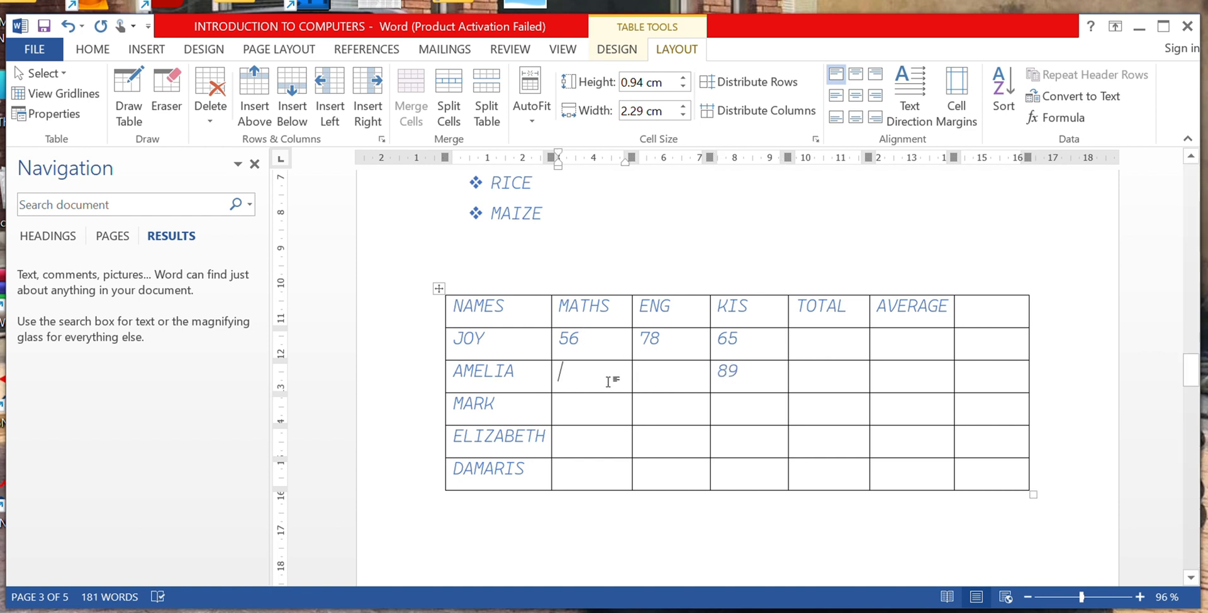
text(45)
key(Tab)
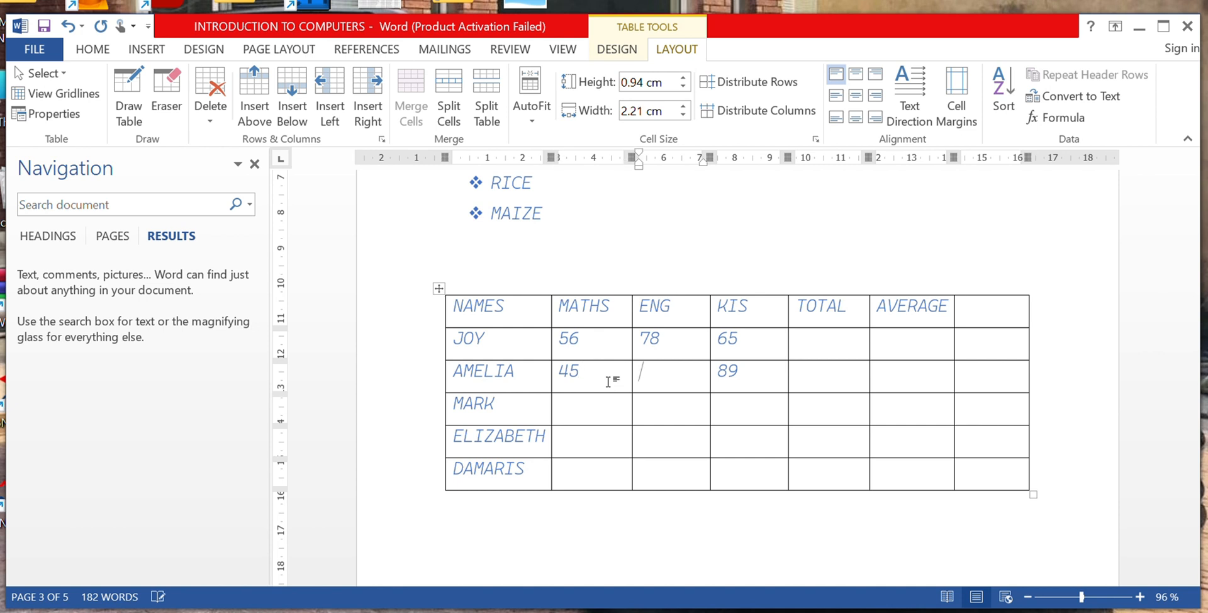
text(65)
Step: Enter the third student's marks: 56 for MATHS, 78 for ENG and 56 for KIS
click(579, 391)
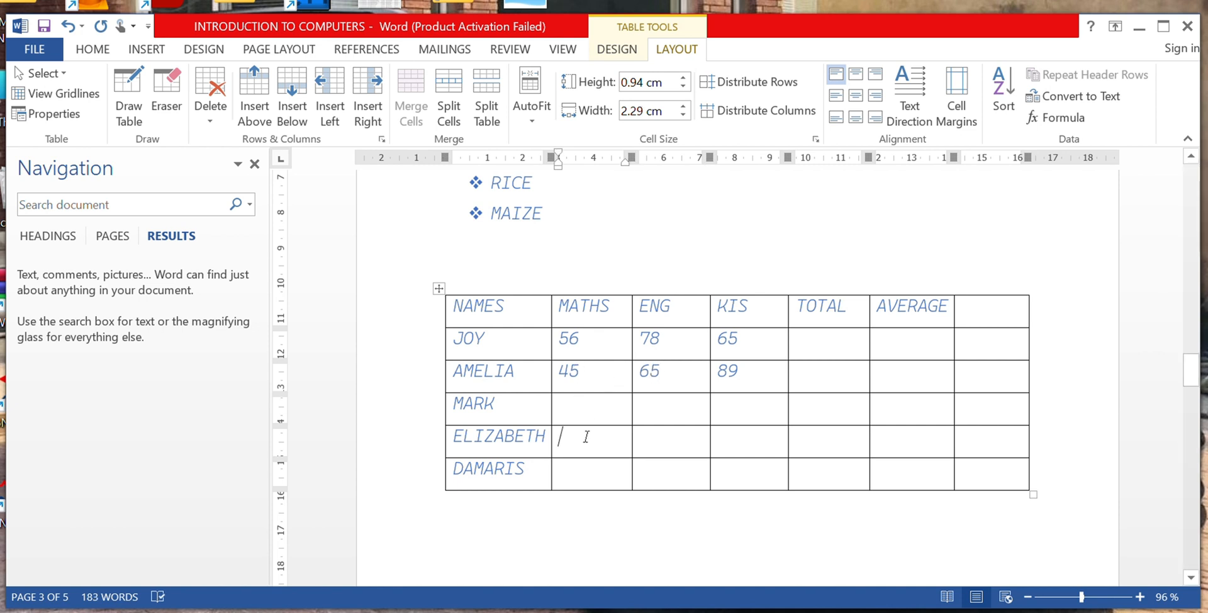
text(56)
click(642, 410)
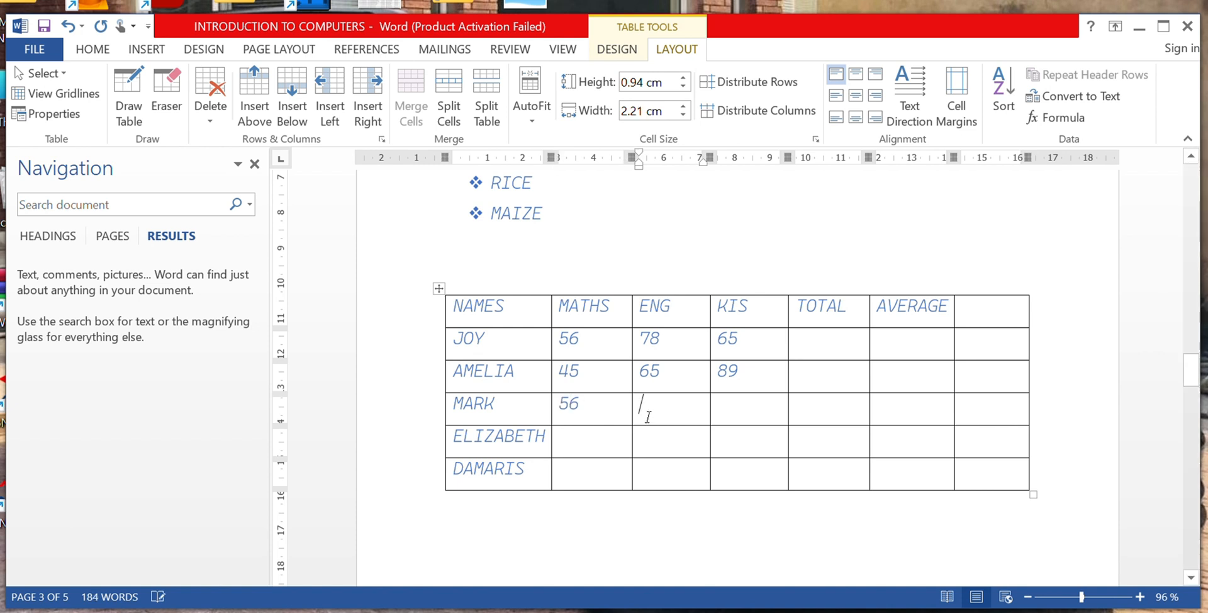
text(78)
click(721, 411)
text(56)
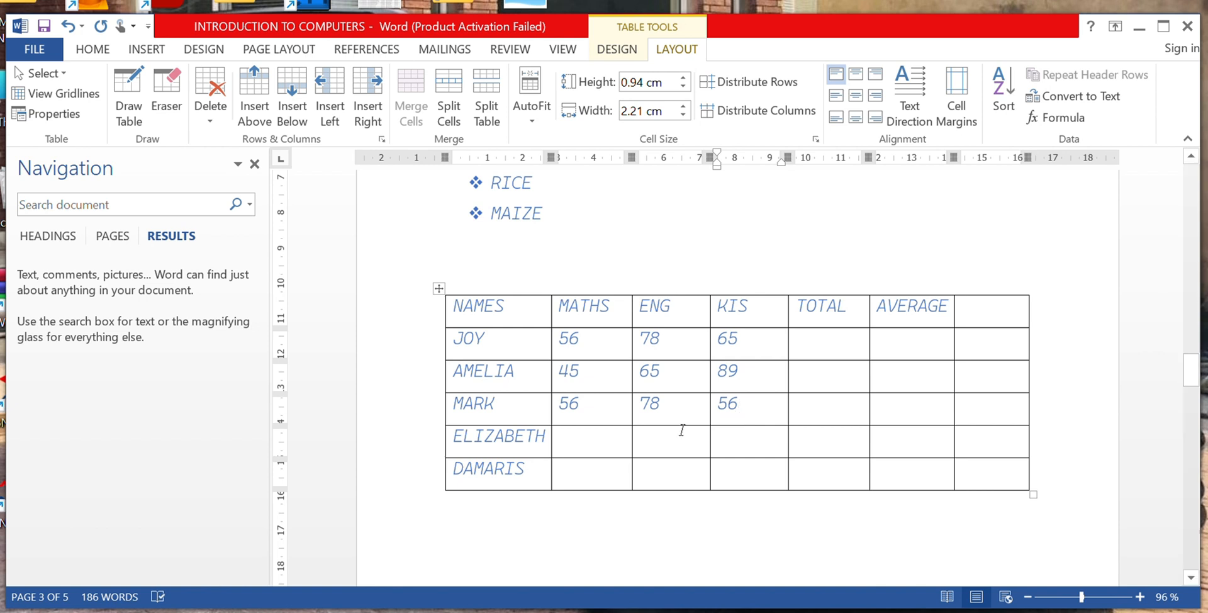
Step: Enter the fourth student's marks: 67 for MATHS, 98 for ENG and 45 for KIS
click(619, 442)
text(67)
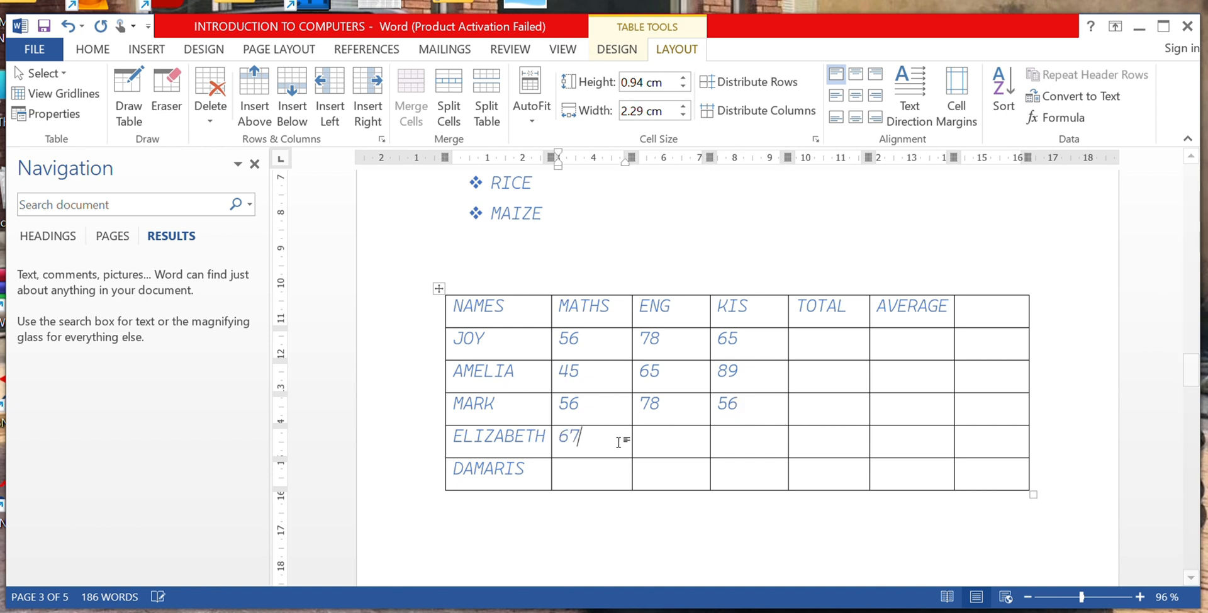
click(655, 444)
text(98)
click(730, 442)
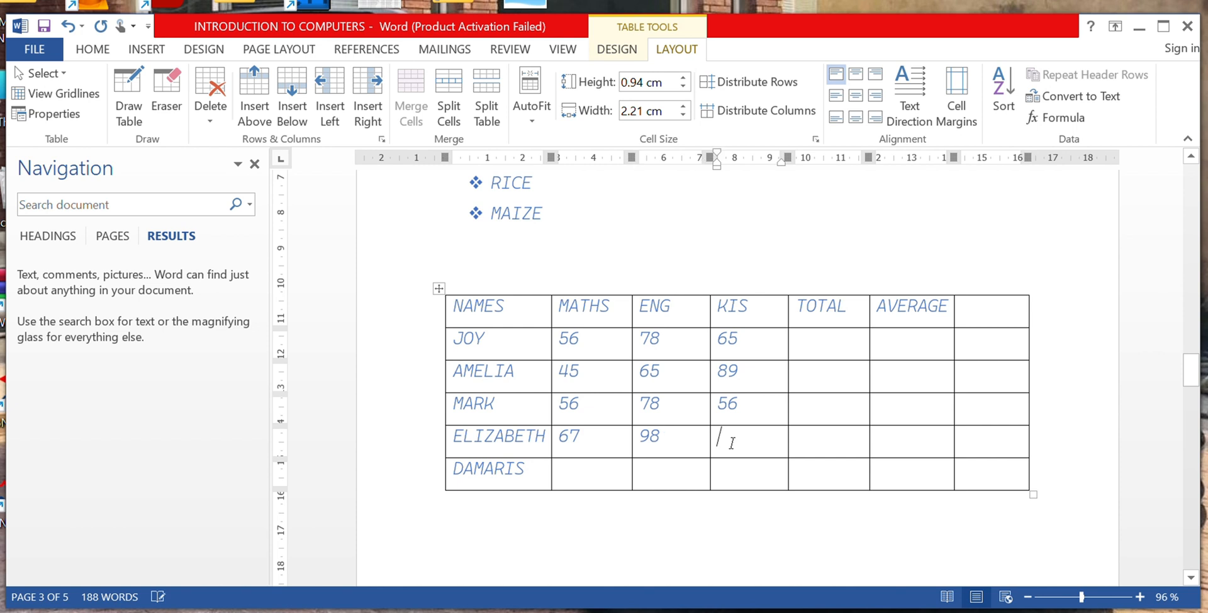
text(45)
Step: Enter the fifth student's marks: 56 for MATHS, 24 for ENG and 63 for KIS
click(575, 470)
text(56)
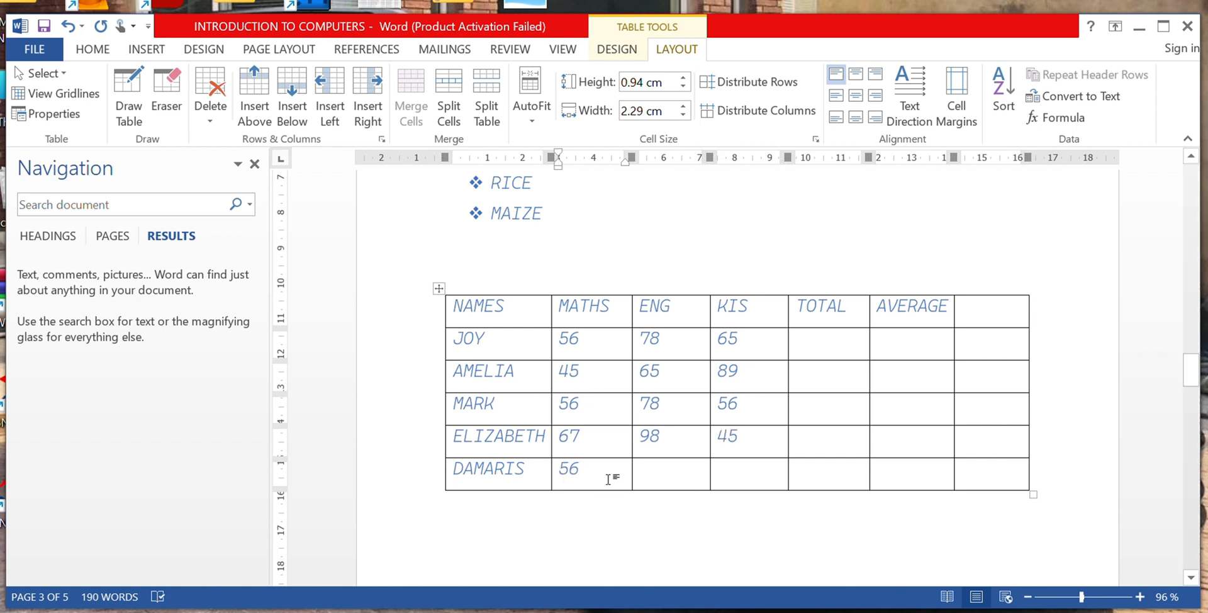
click(659, 478)
text(24)
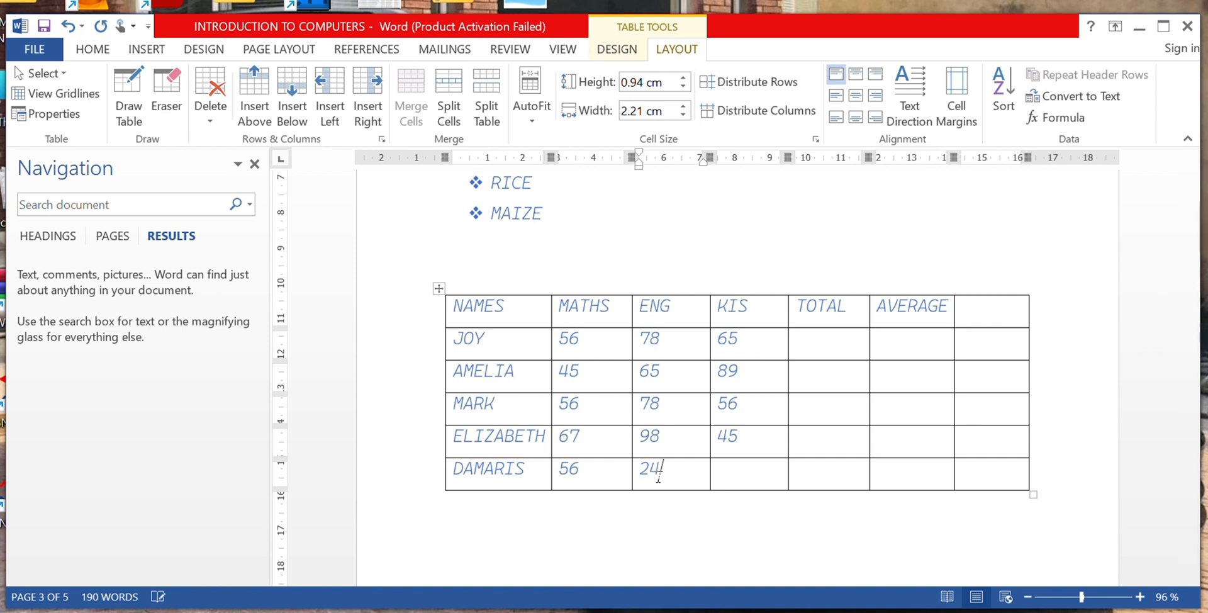
click(719, 470)
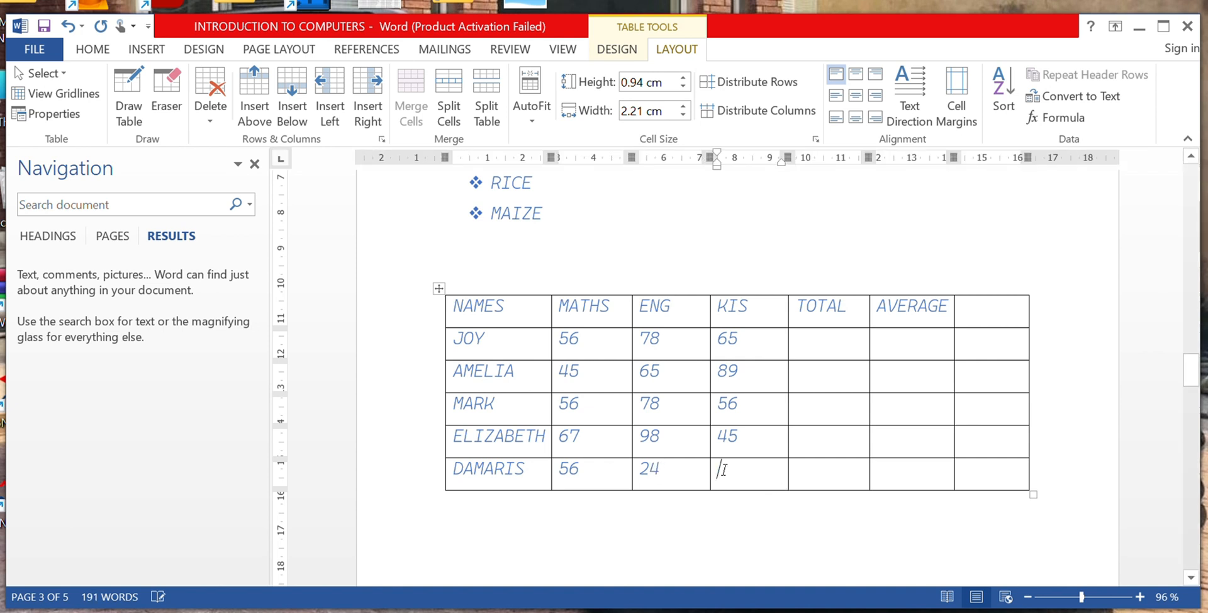
text(63)
click(999, 316)
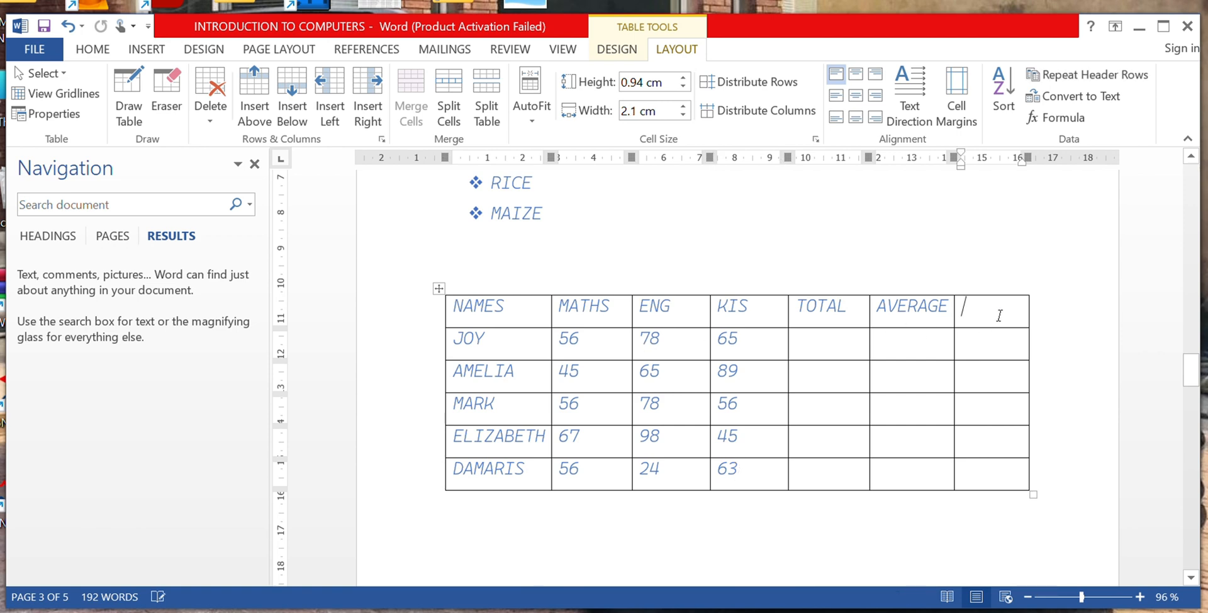
right_click(999, 316)
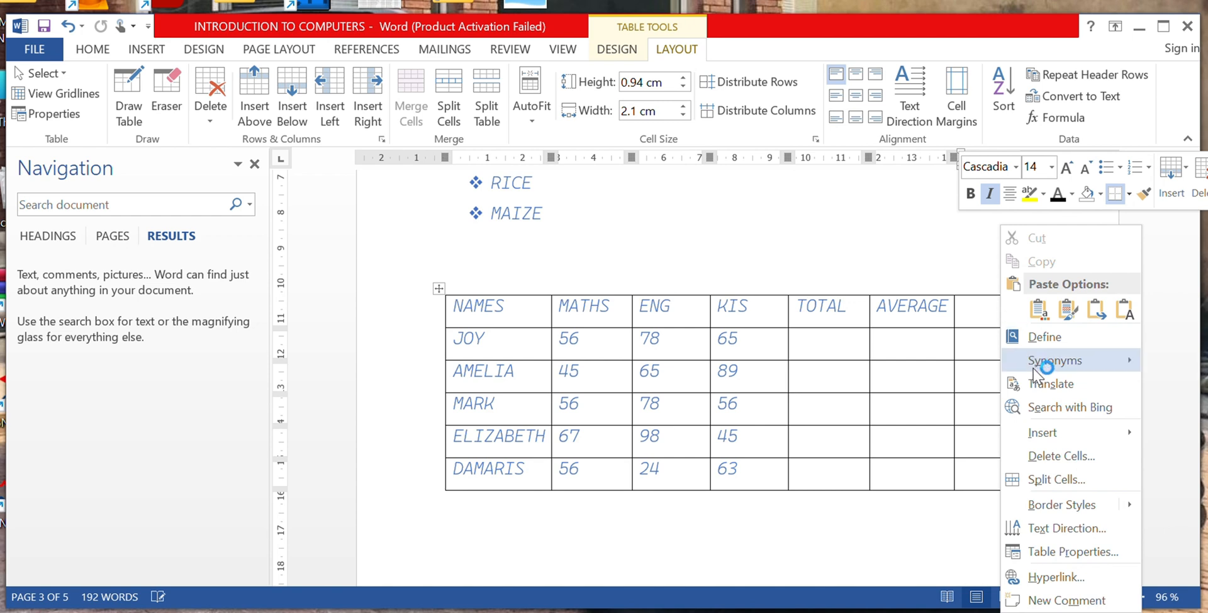
click(910, 342)
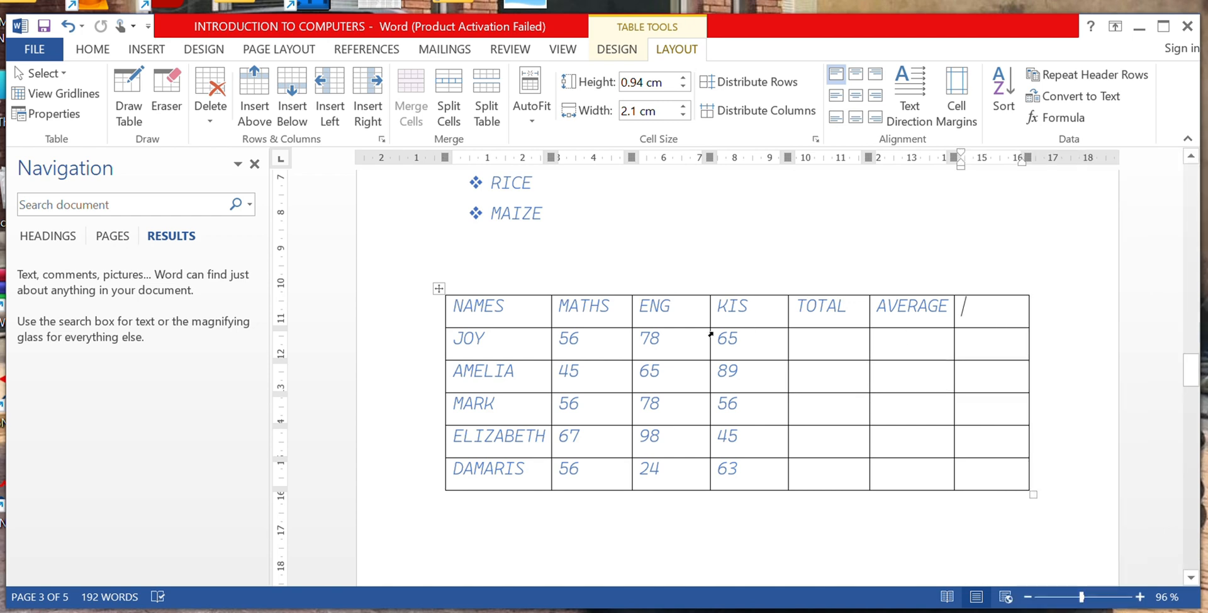
click(464, 307)
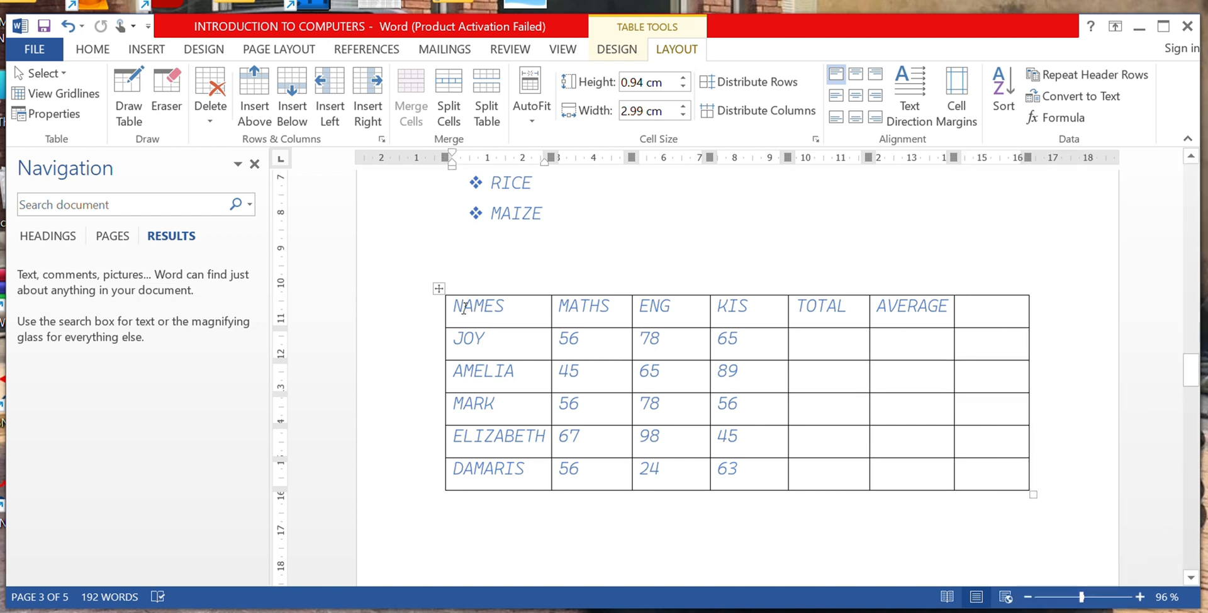
Step: Insert a blank row above the table's header row of names and subjects
right_click(464, 307)
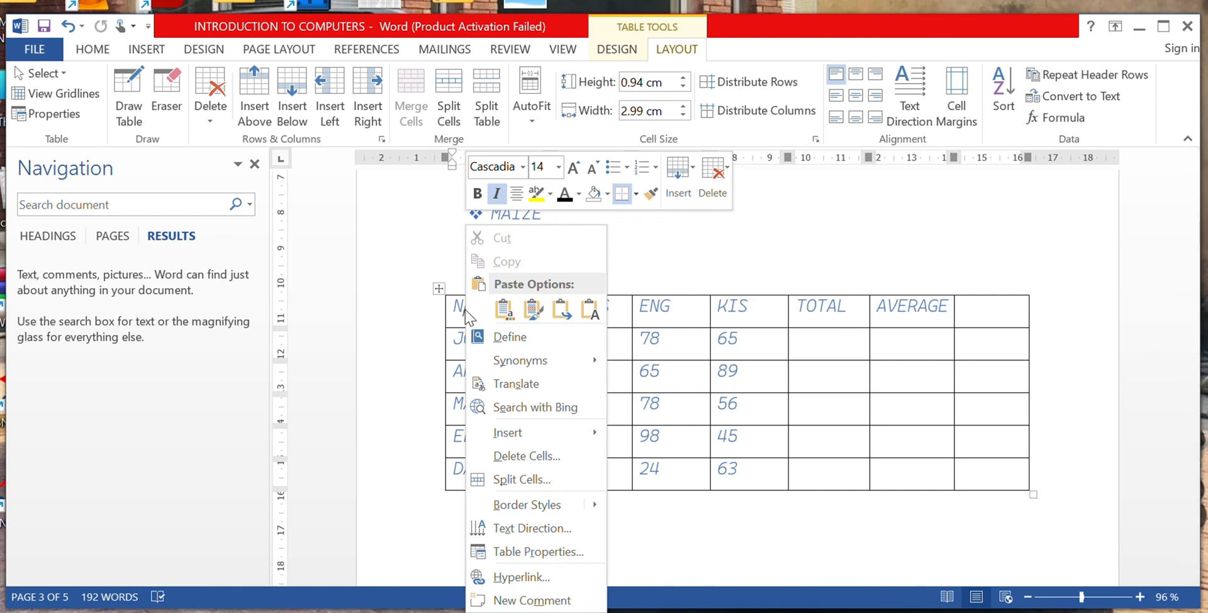
mouse_move(587, 432)
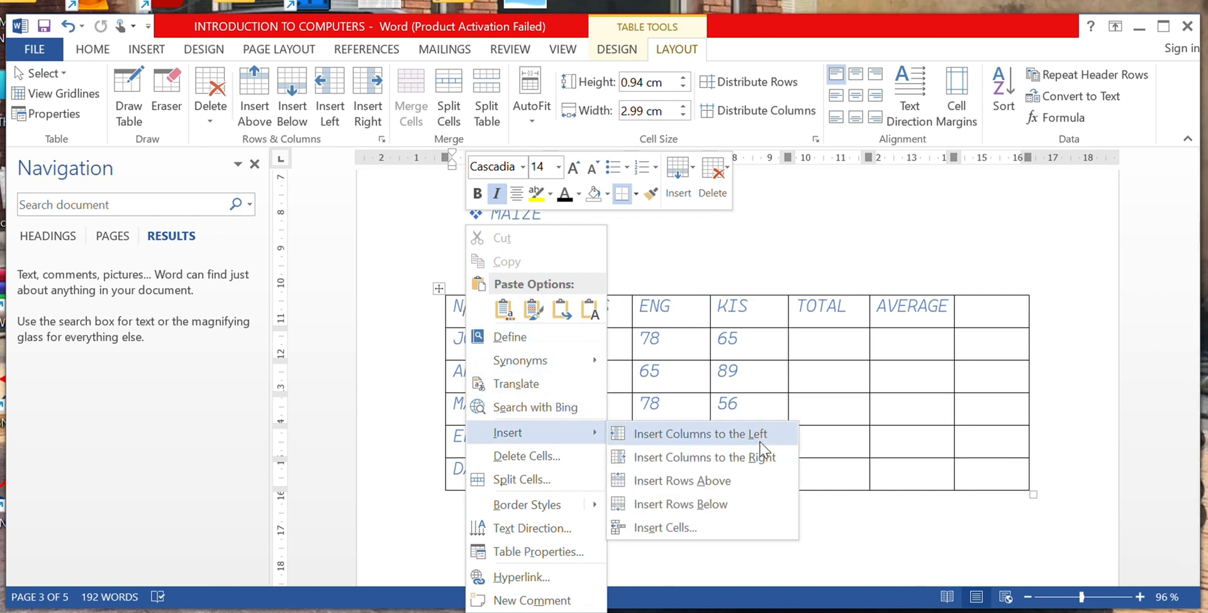
click(743, 461)
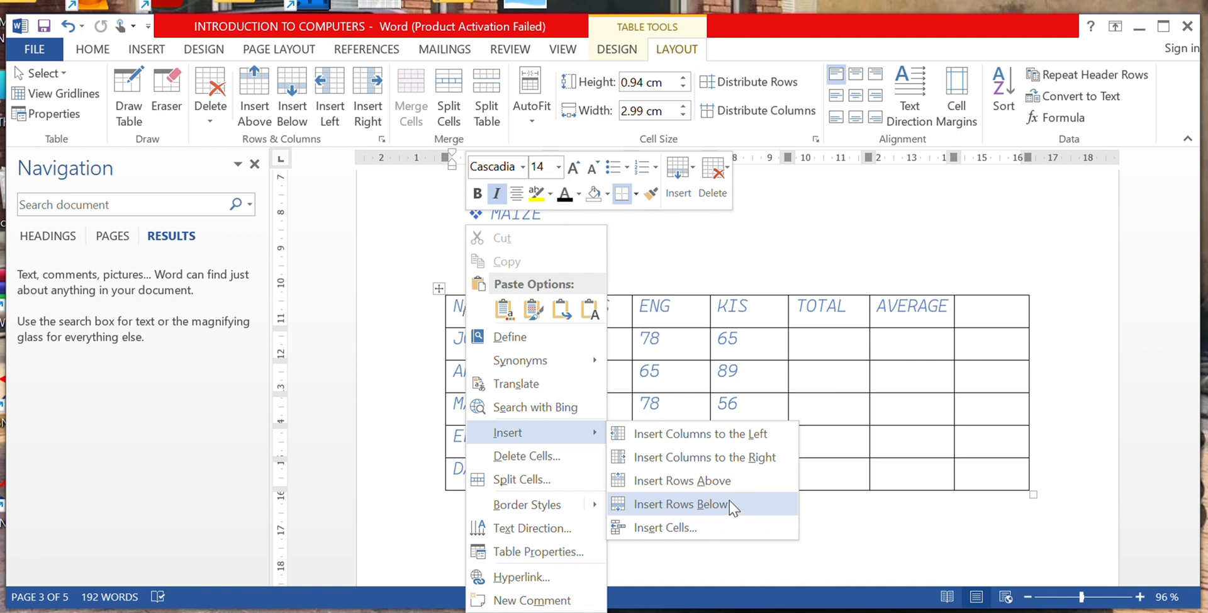
click(732, 481)
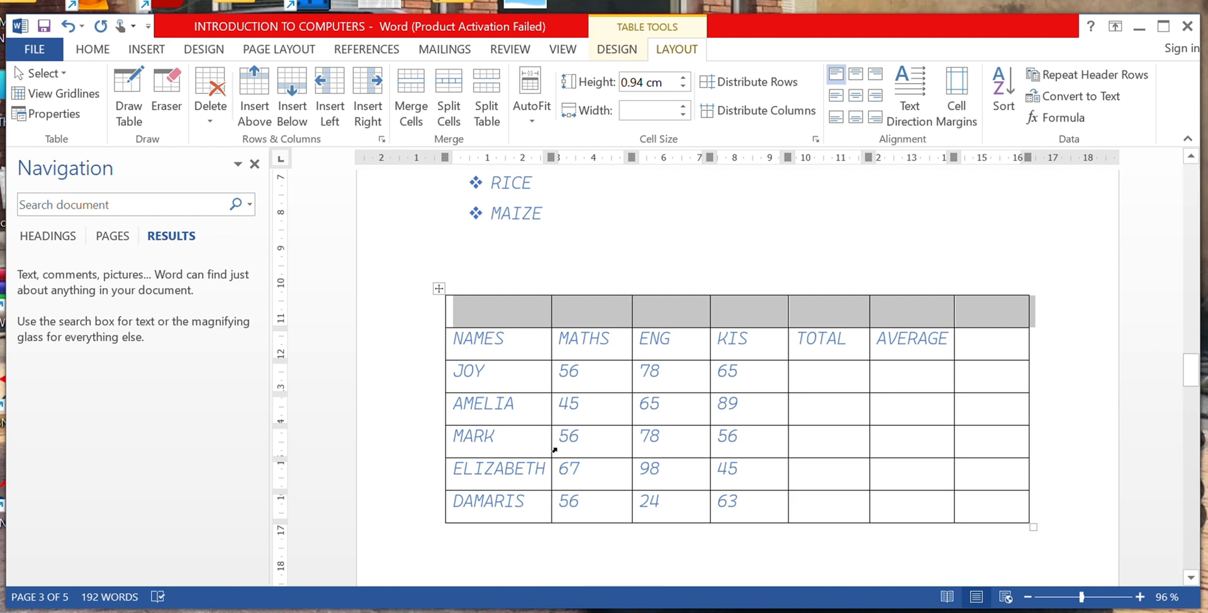
Step: Insert a blank row below the last student's row in the marks table
click(506, 500)
right_click(507, 501)
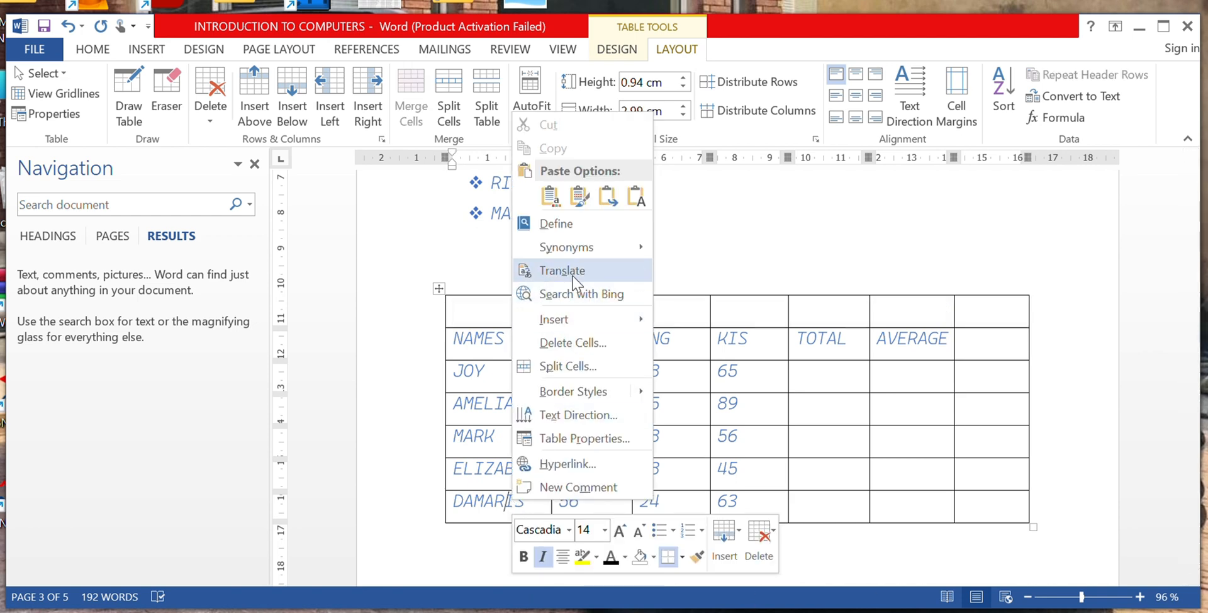
mouse_move(597, 319)
click(789, 390)
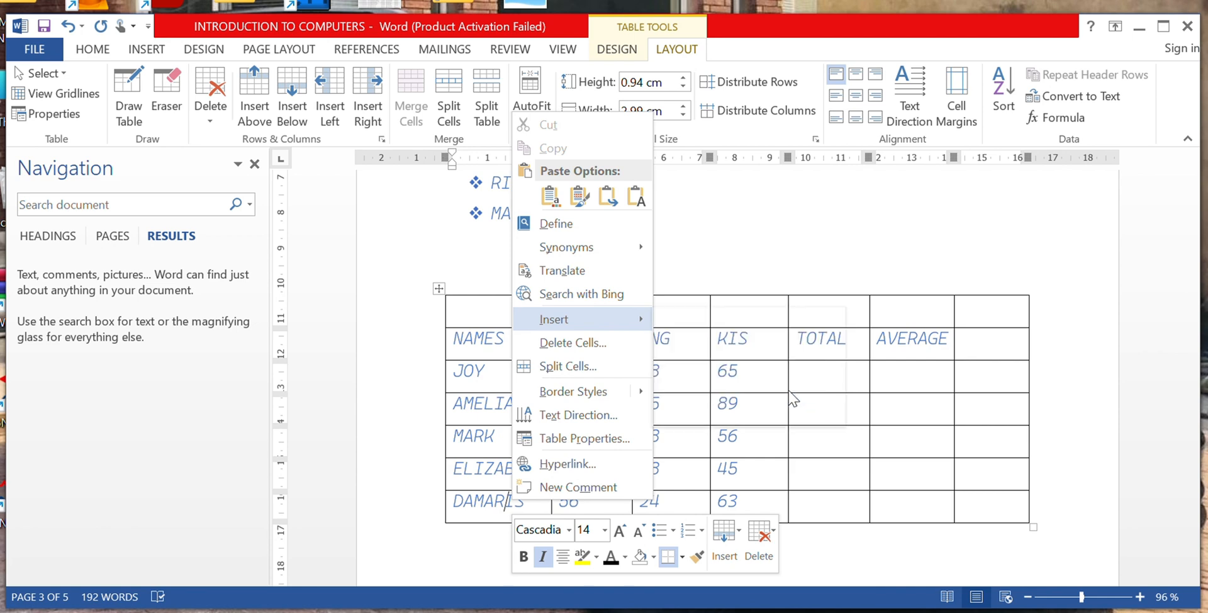
Step: Insert a blank column to the left of the NAMES column
click(514, 305)
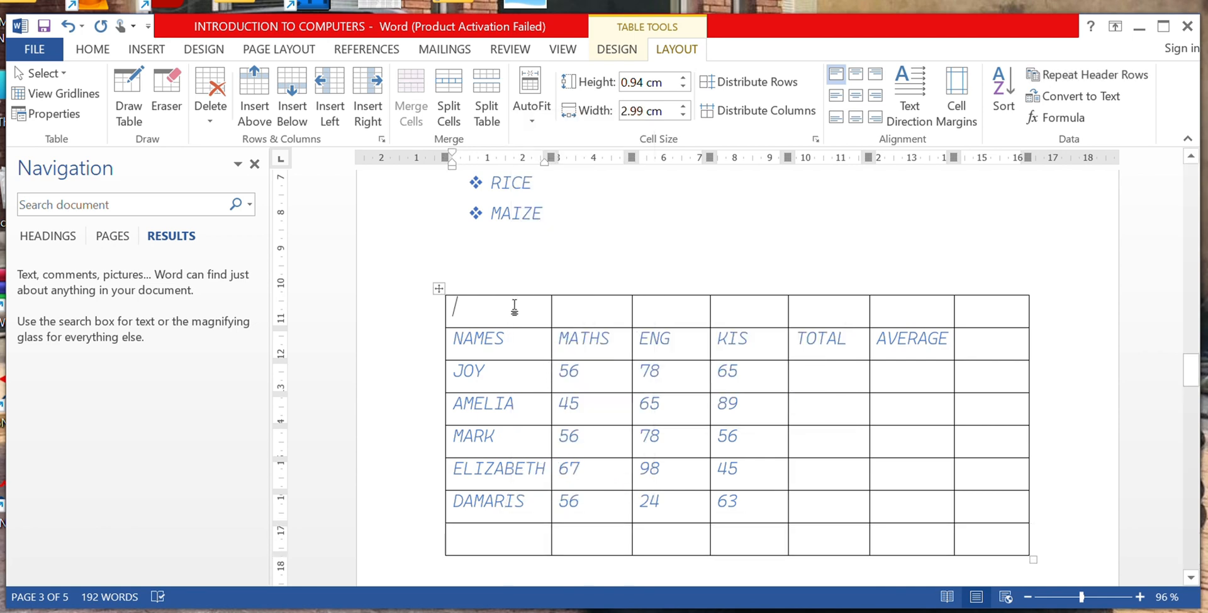
right_click(514, 304)
mouse_move(620, 441)
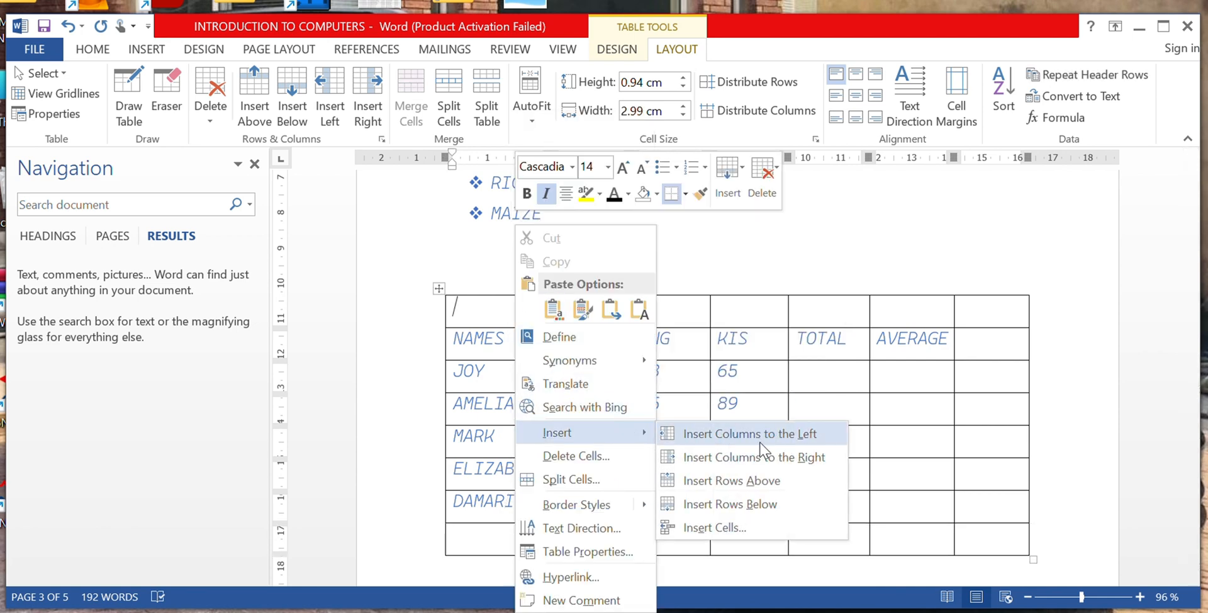
click(742, 434)
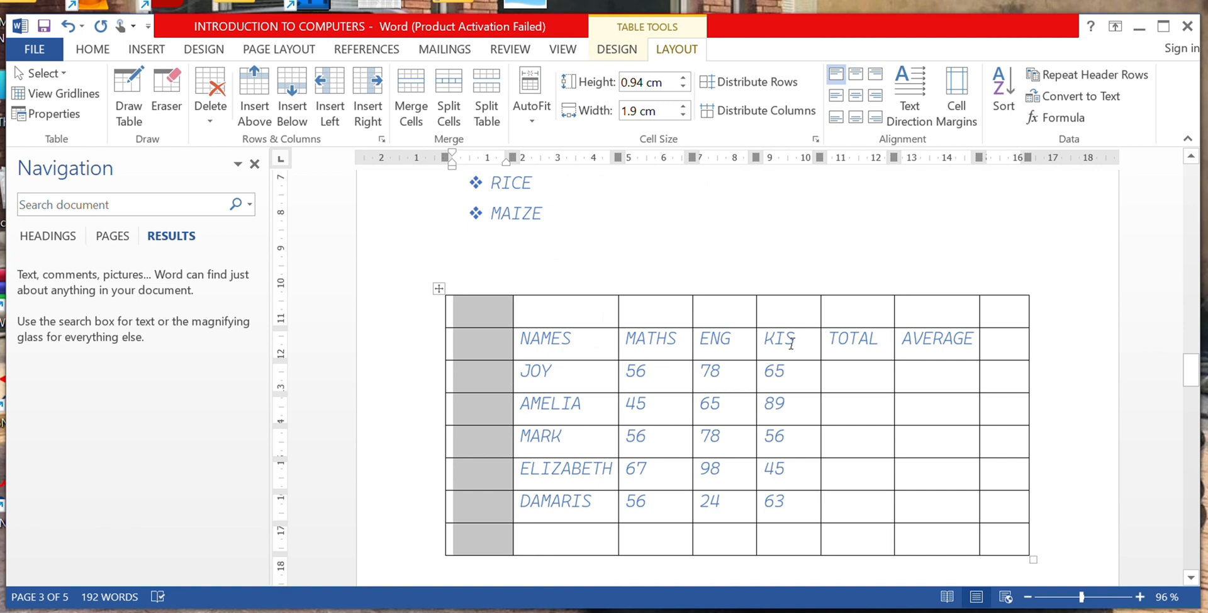
Step: Merge all cells of the table's blank first row into a single cell
click(791, 343)
drag(474, 306, 991, 322)
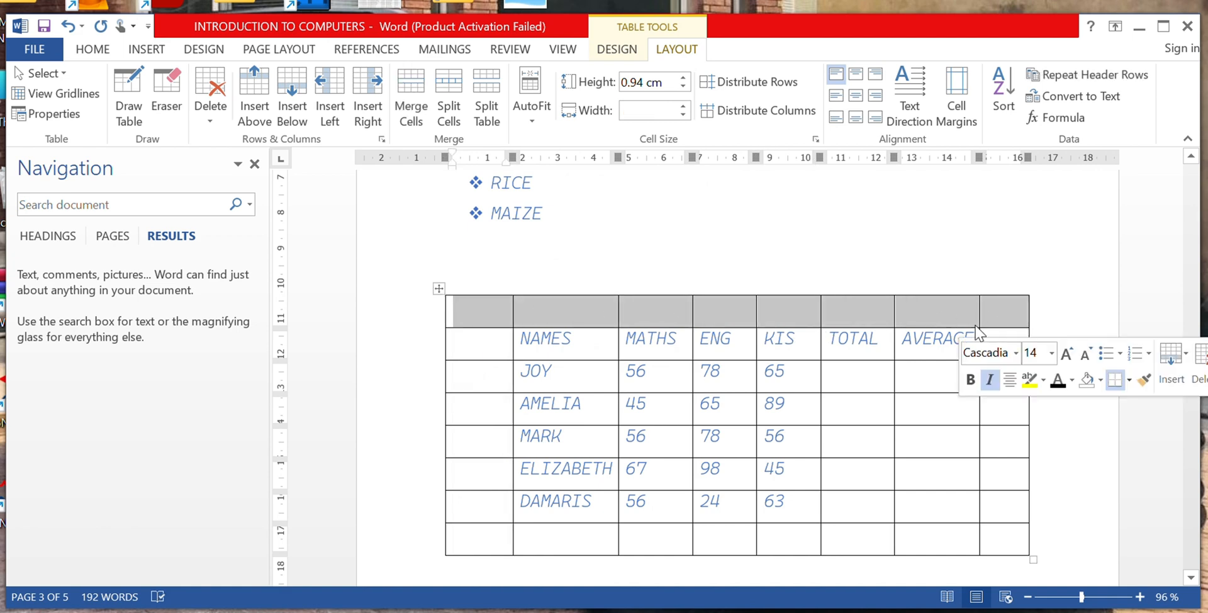
right_click(847, 309)
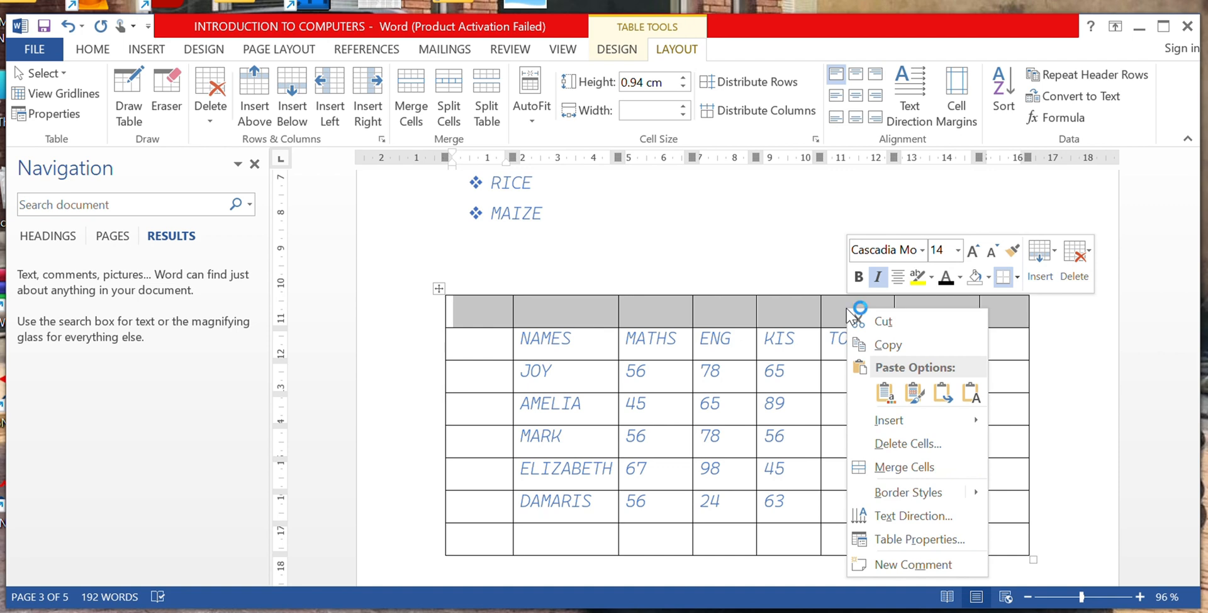
click(942, 467)
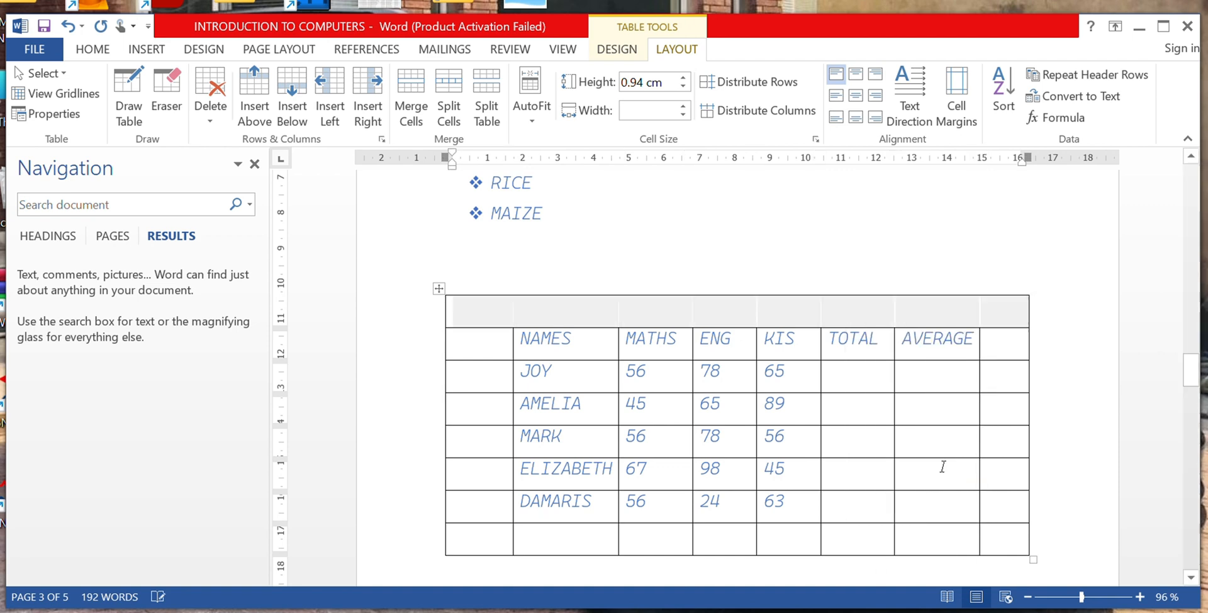
Step: Enter the title "MARKSHEET FOR ICT TECHNICIAN LEVEL 5" in the merged first row
click(482, 311)
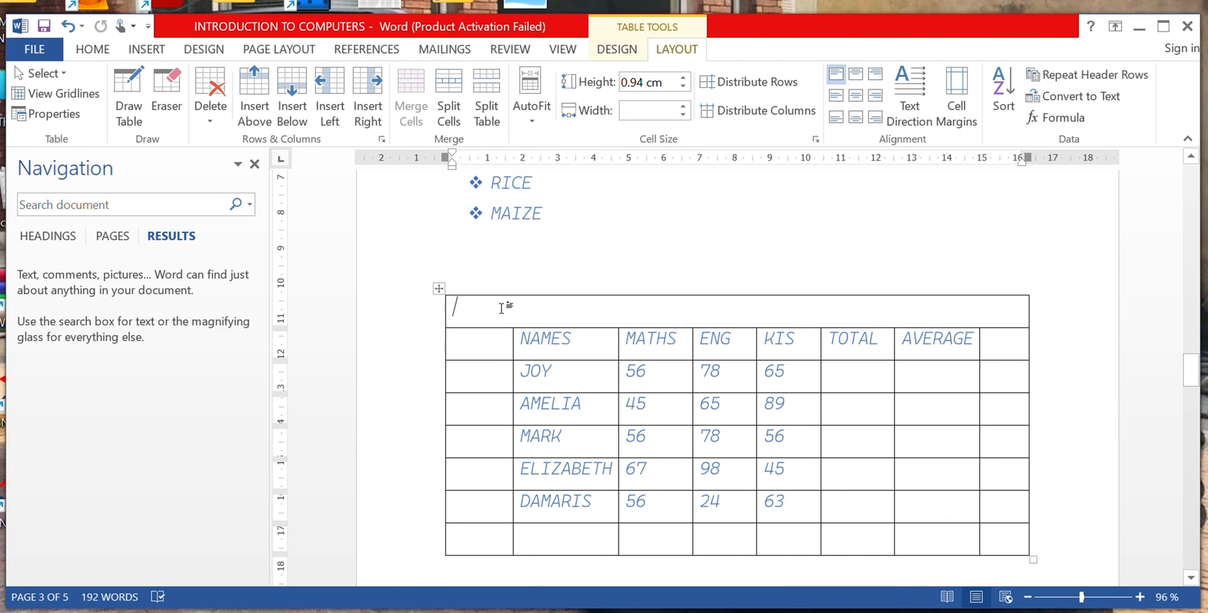
text(MARKS)
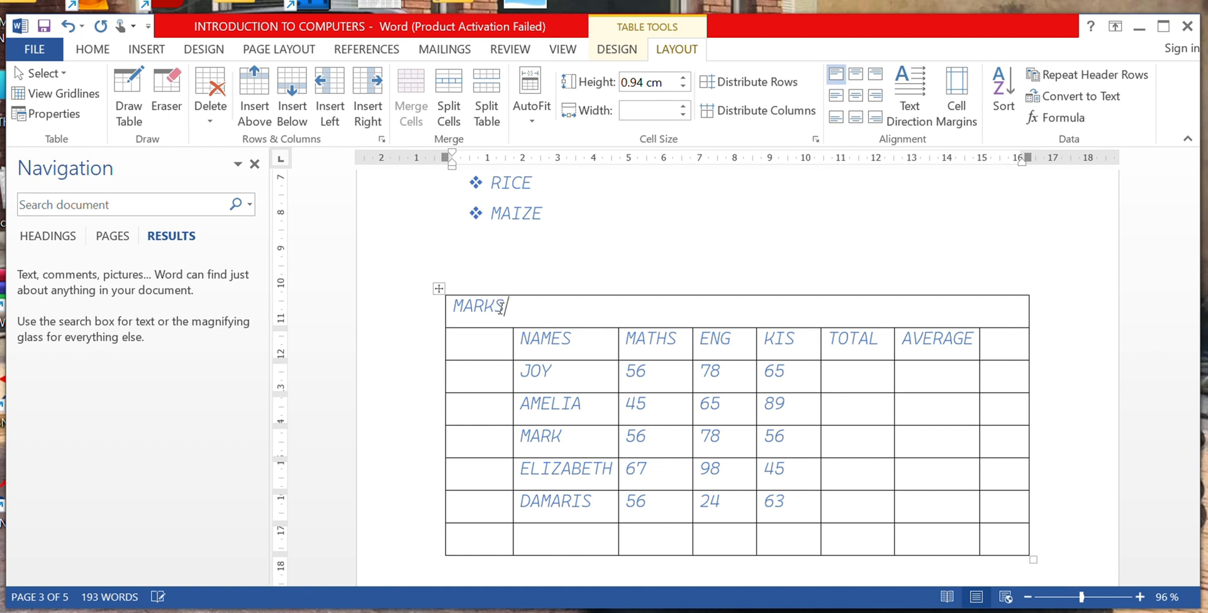
text(HEET FOR ICT)
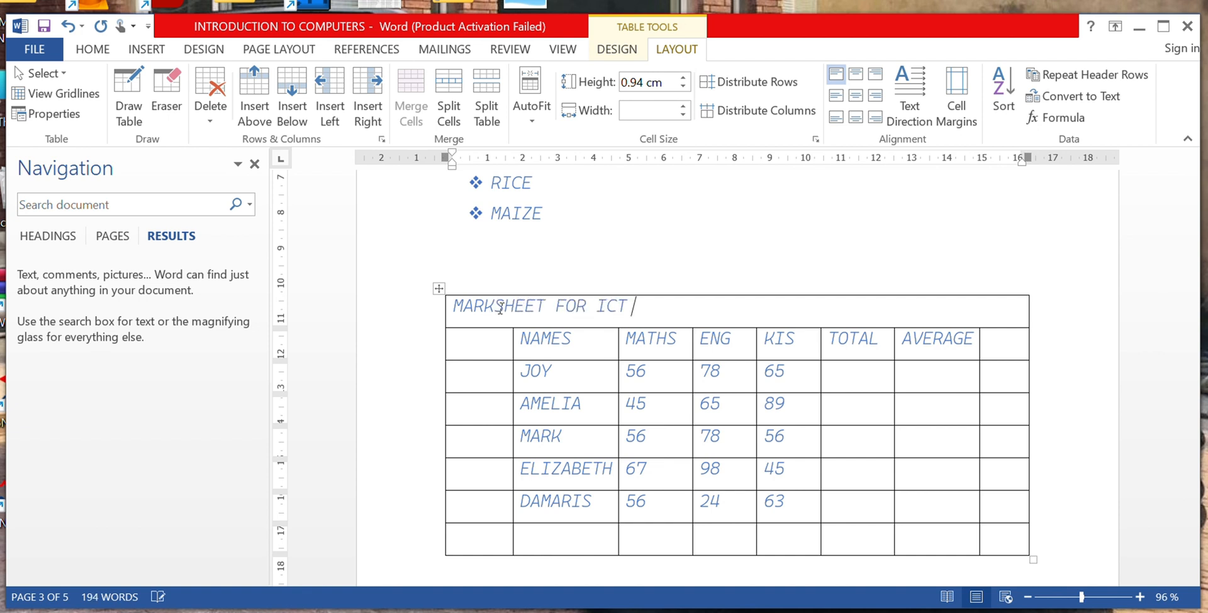
text( TECHNICIAN )
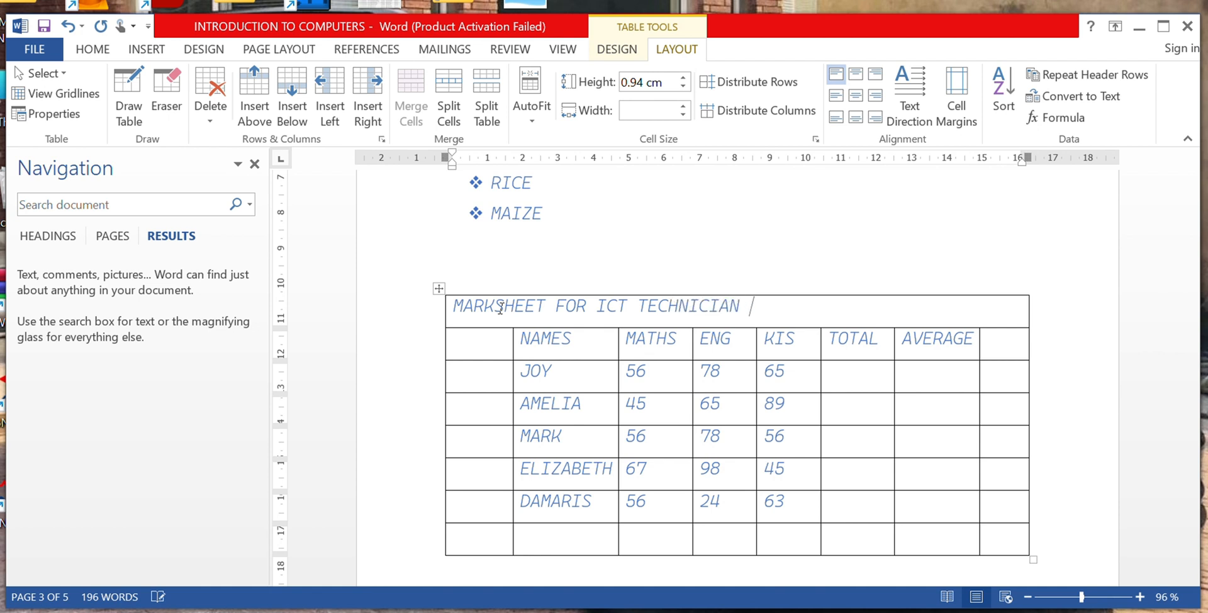
text(LEVEL 5)
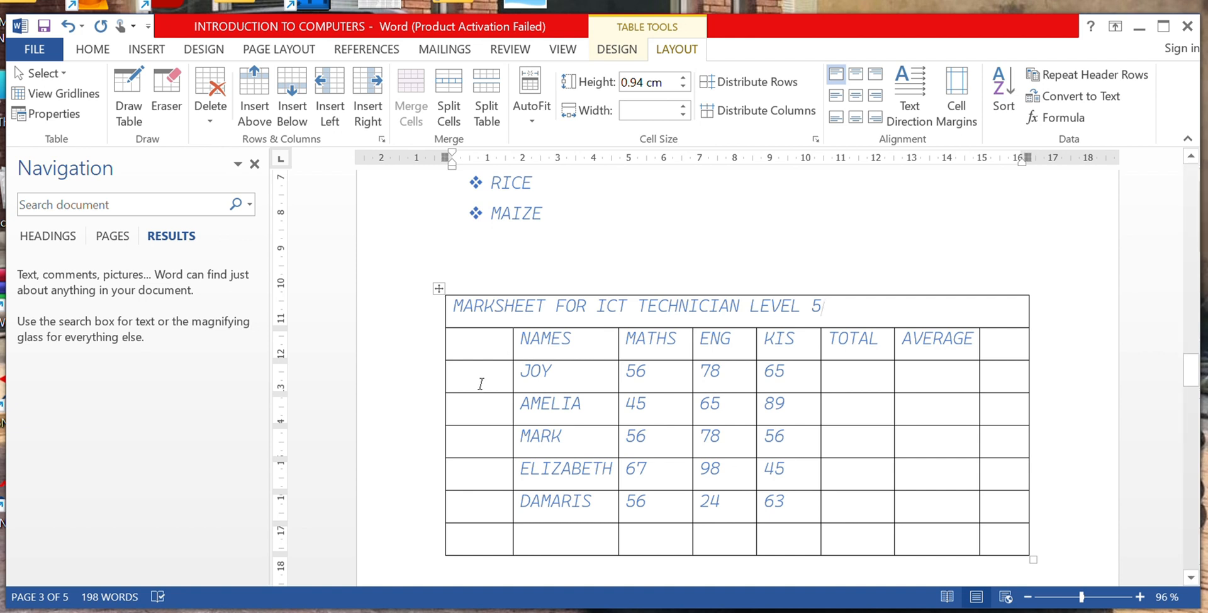
Step: Head the blank first column "NO." and number the five student rows 1 to 5
click(484, 315)
click(479, 354)
text(NO.)
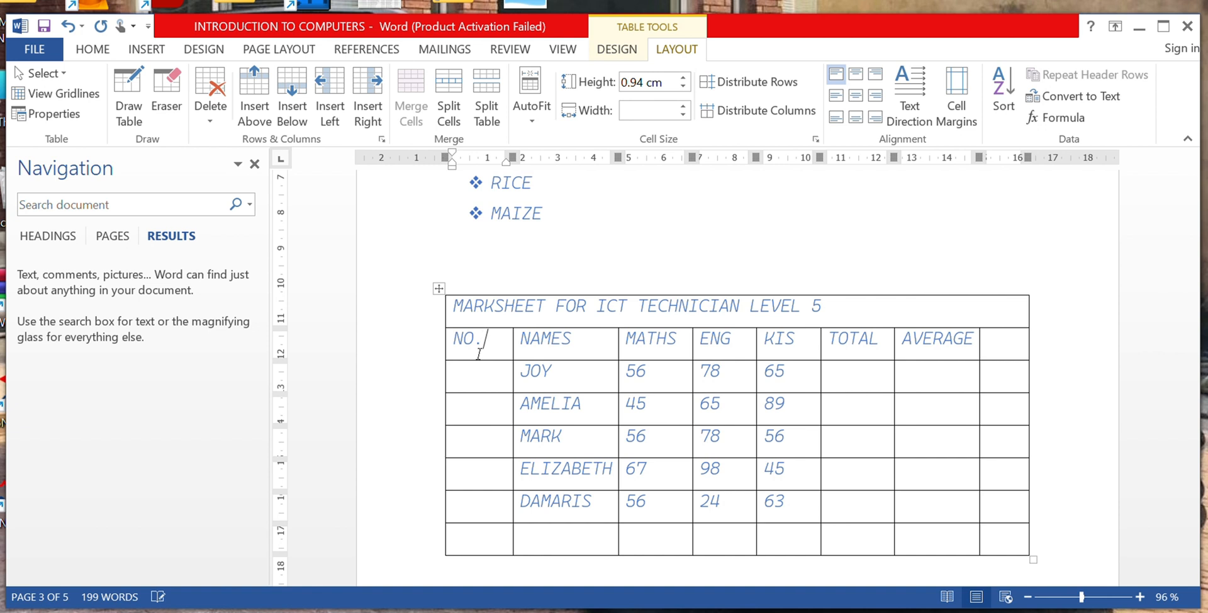
key(Down)
text(2)
key(Down)
text(3)
key(Down)
text(4)
key(Down)
text(5)
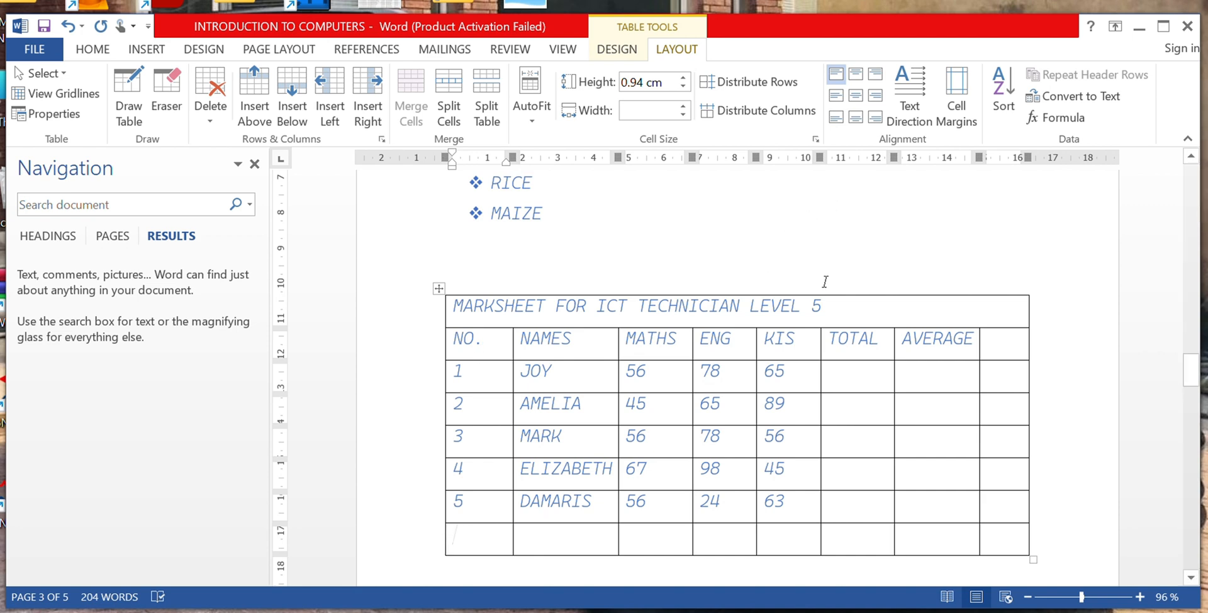
Step: Centre the marksheet title in its row and set its font colour to dark red
drag(847, 305, 441, 313)
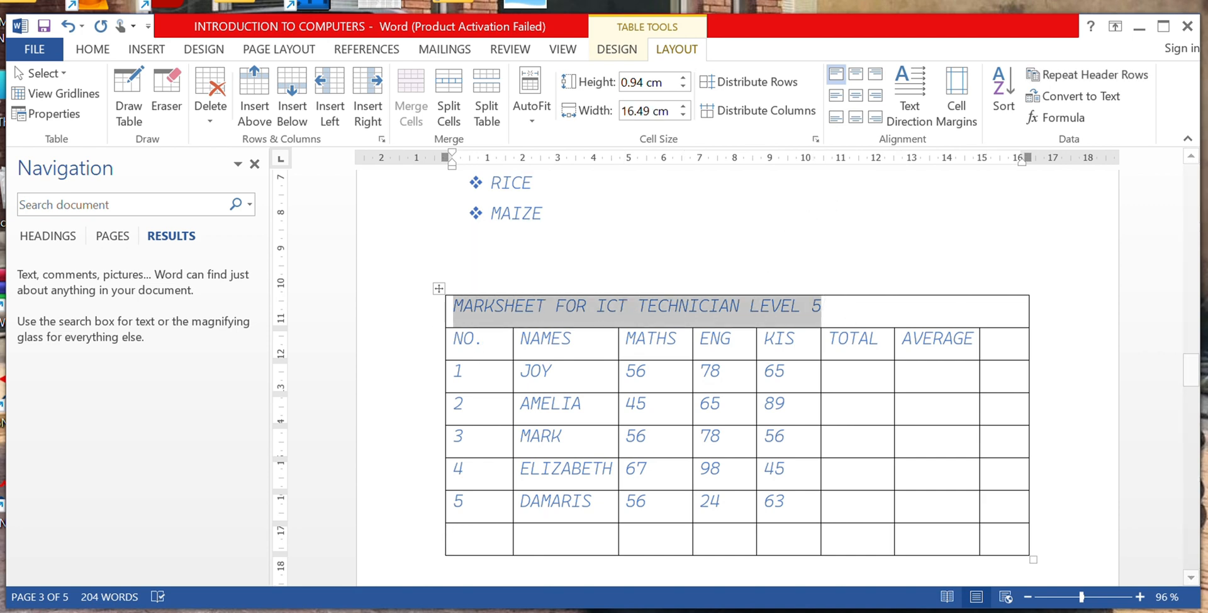
click(91, 51)
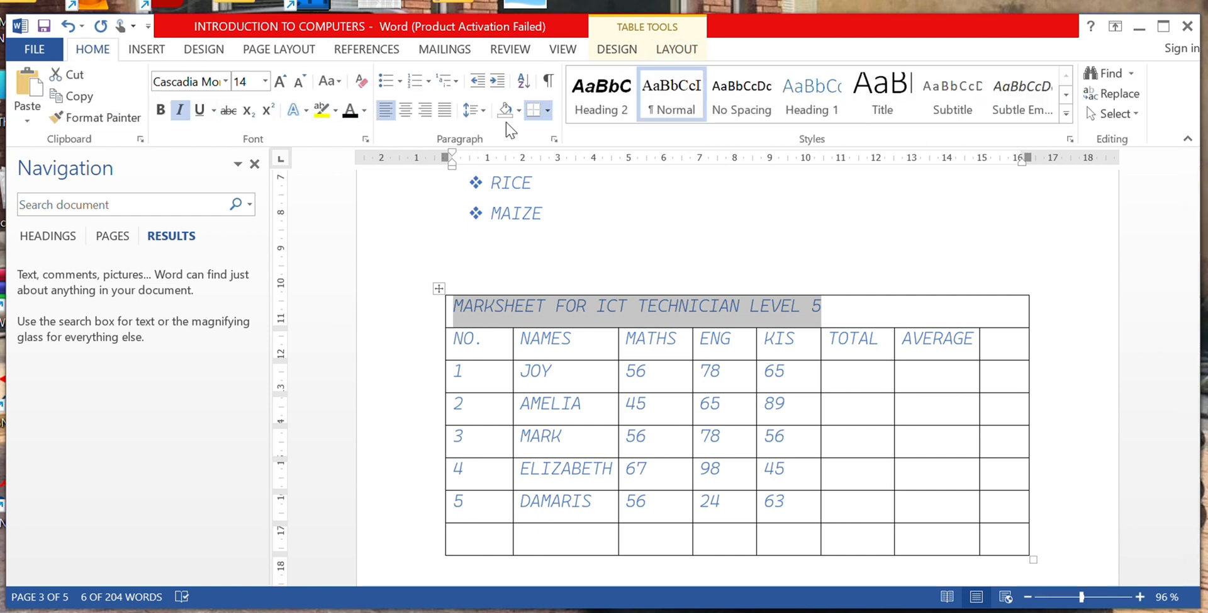
click(406, 111)
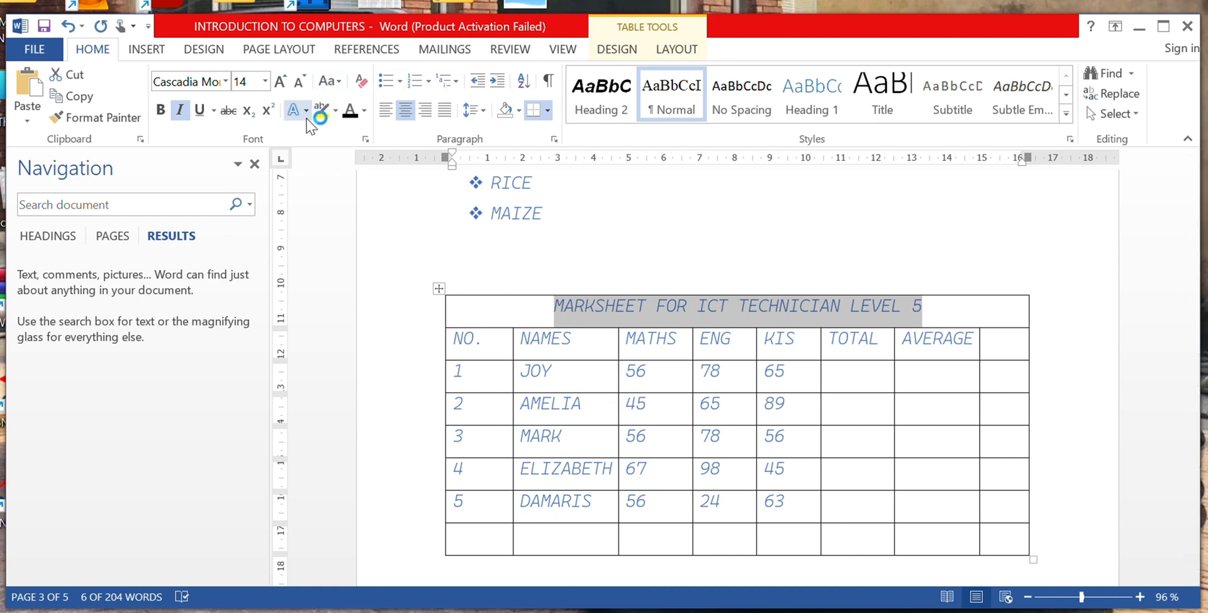
click(364, 111)
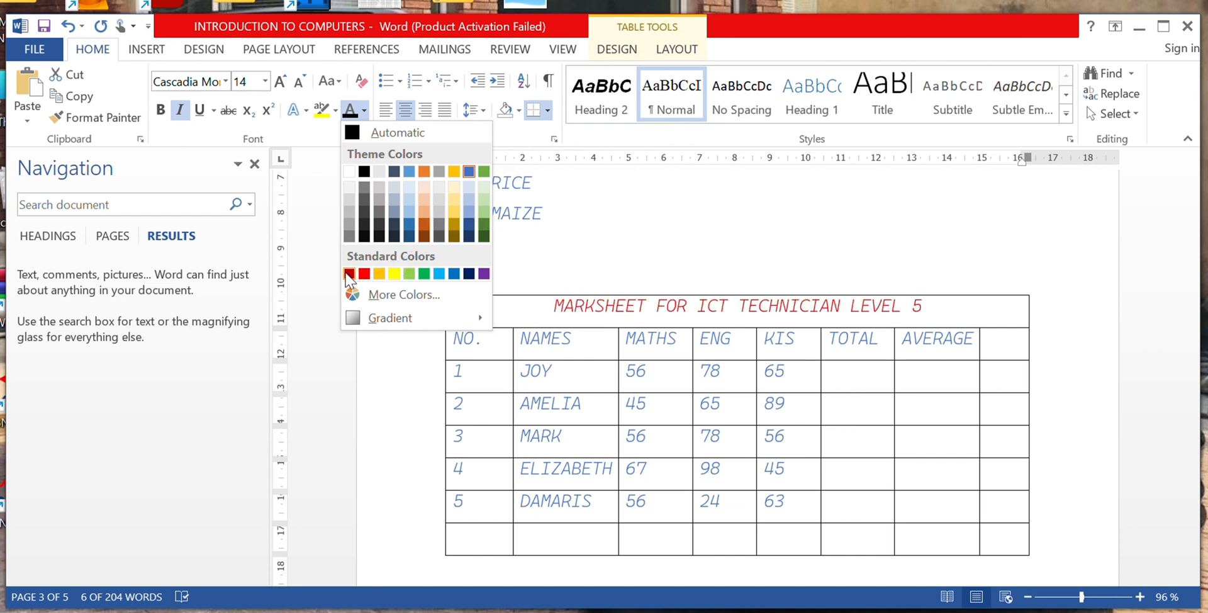
click(349, 274)
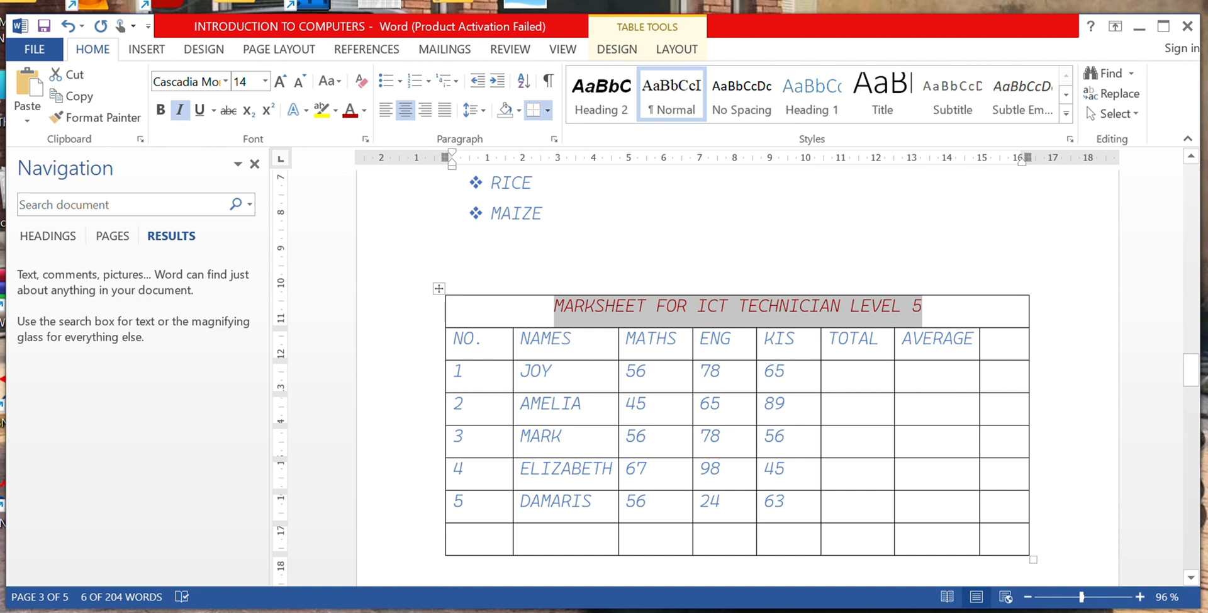
Step: Calculate the first student's total in the TOTAL column with the formula =SUM(LEFT)
click(866, 369)
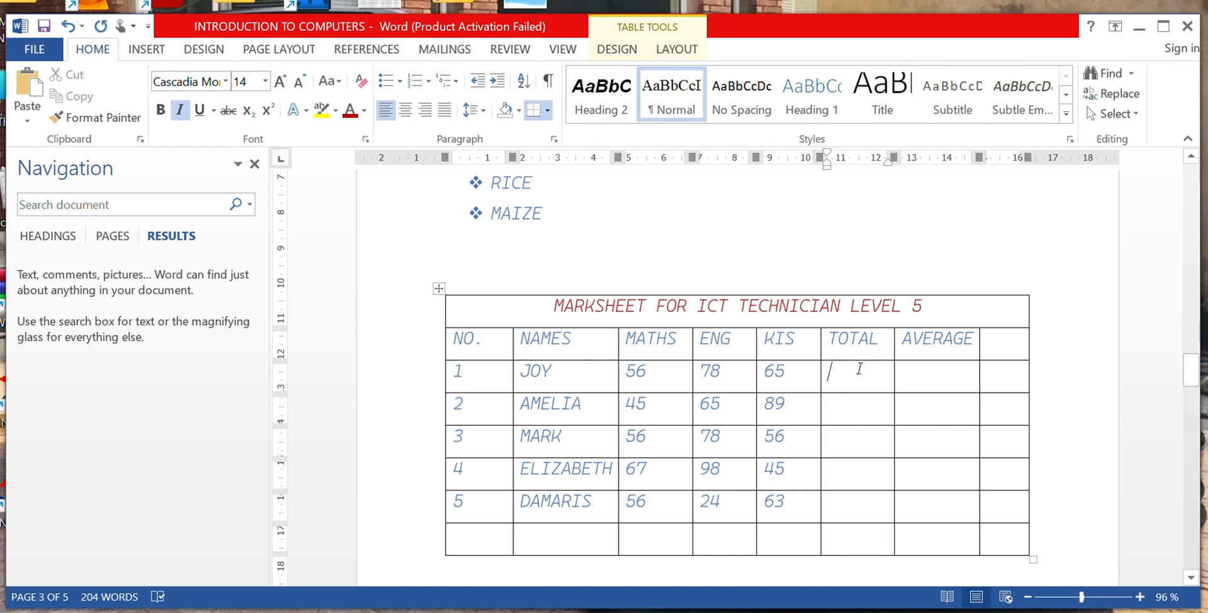
click(678, 50)
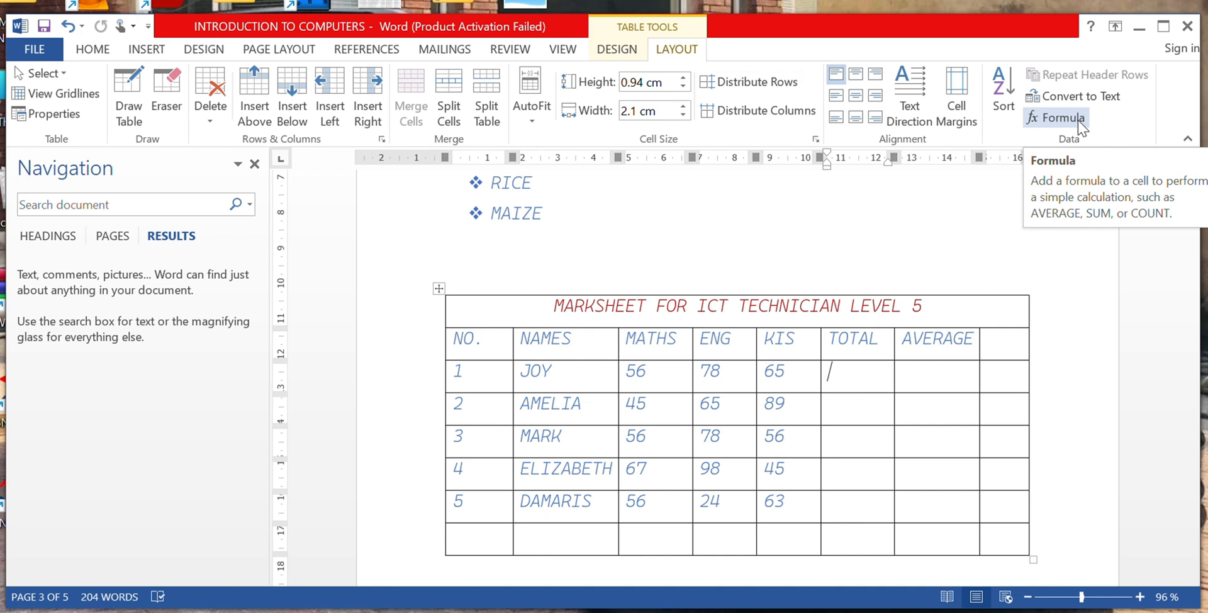
click(1063, 118)
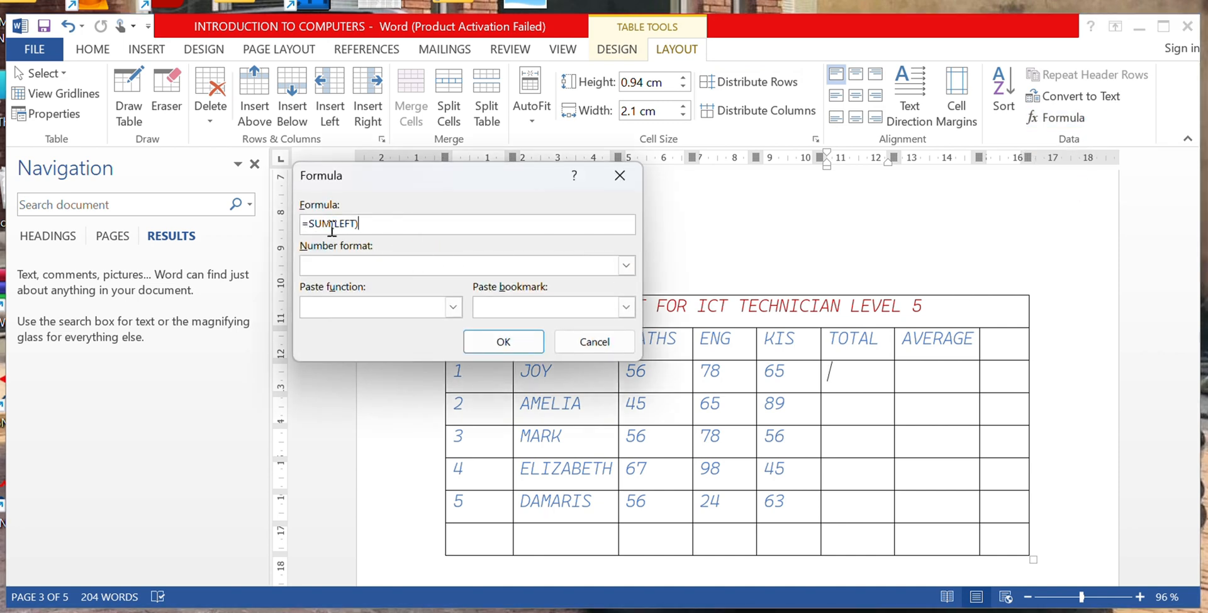
click(519, 340)
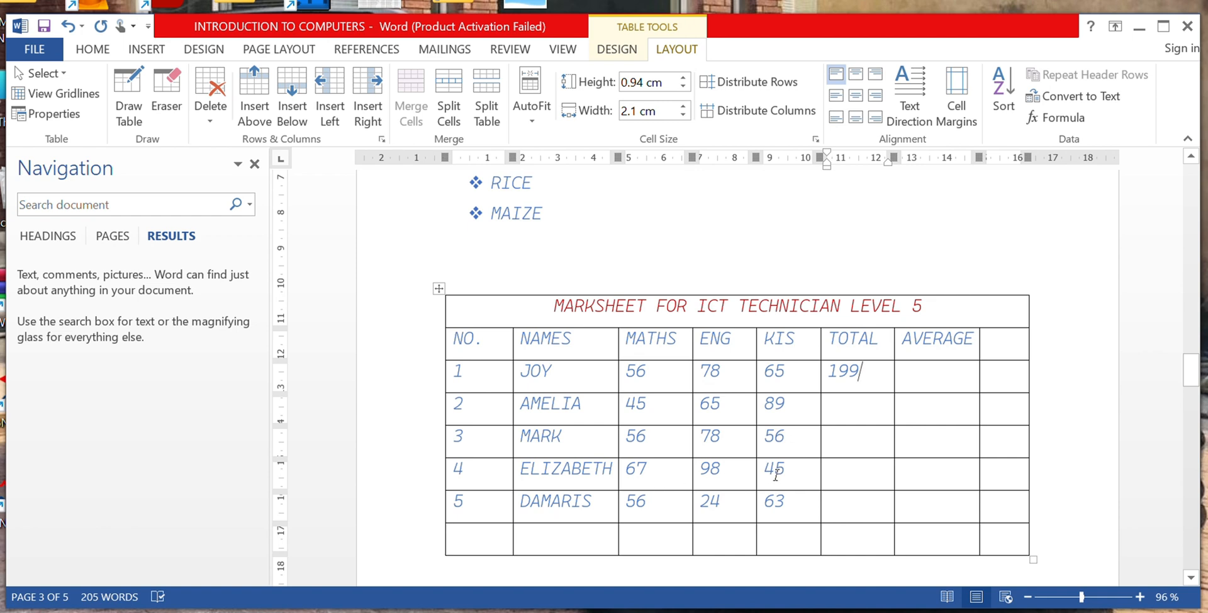
Step: Delete the calculated total from the first student's TOTAL cell
click(944, 382)
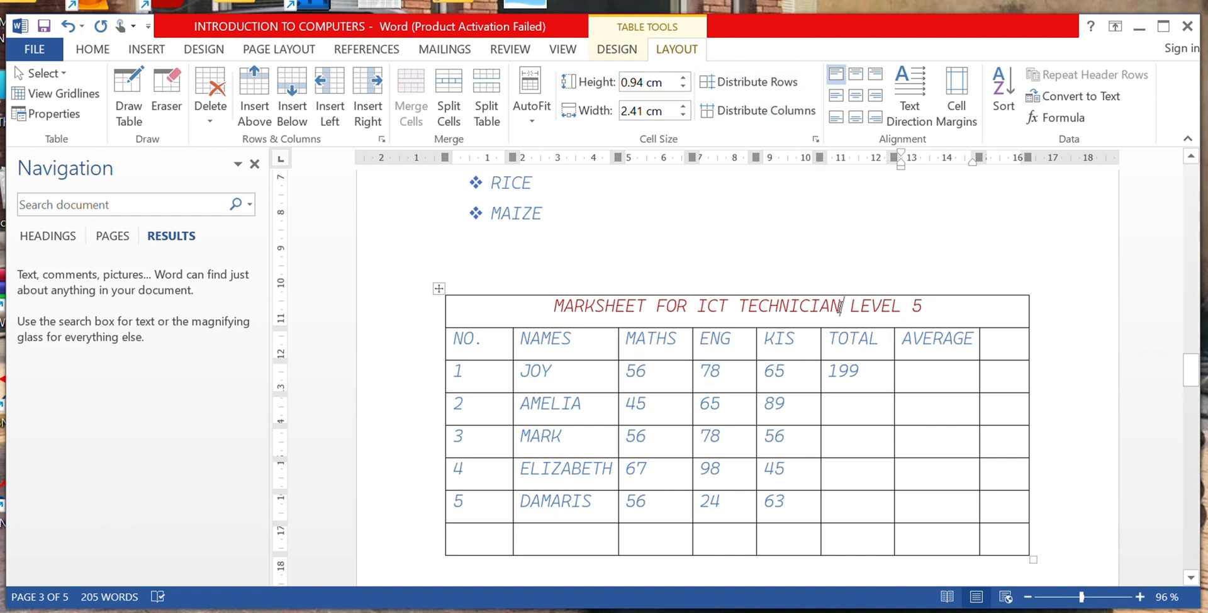
click(871, 340)
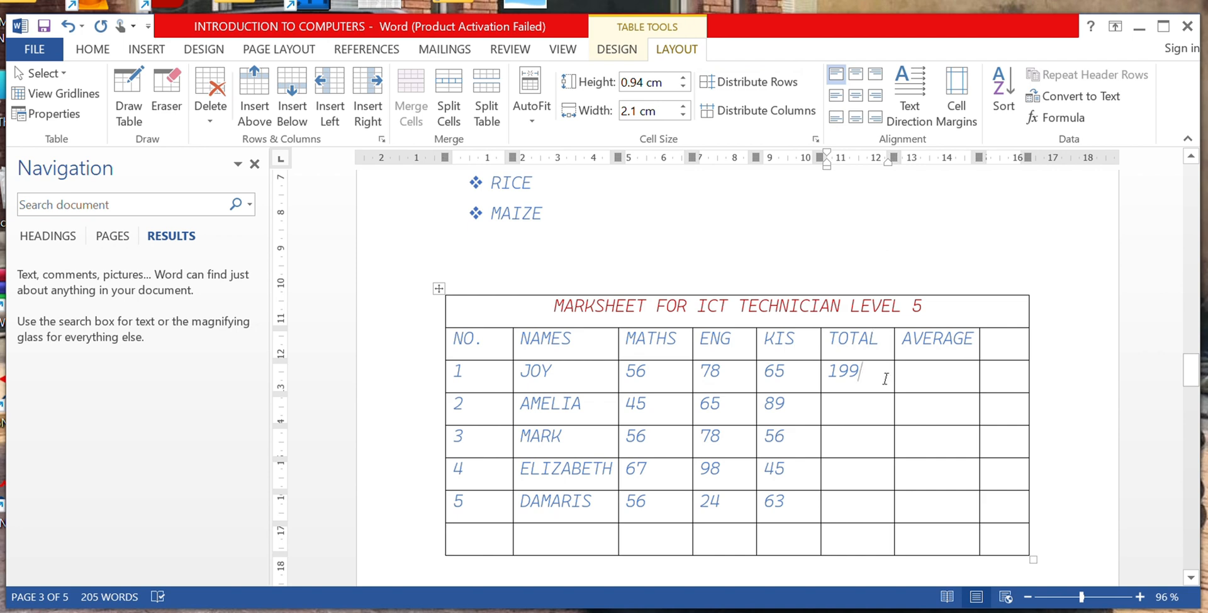
drag(885, 378, 829, 376)
key(Delete)
Step: Calculate the first student's average in the AVERAGE column with the formula =AVERAGE(LEFT)
click(943, 387)
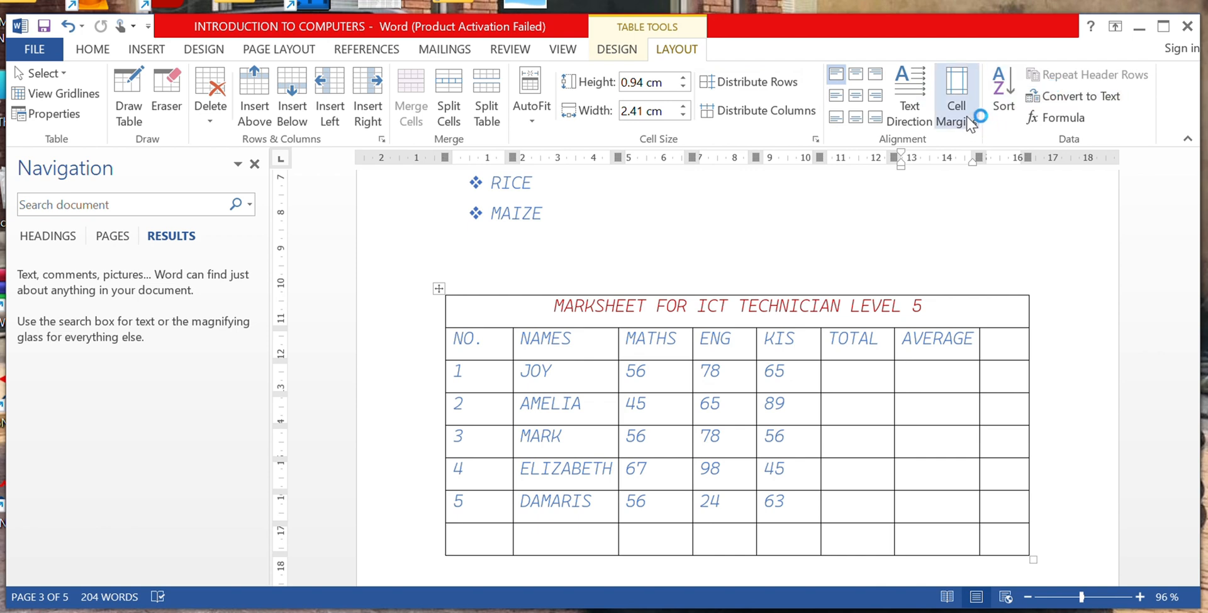
click(1057, 118)
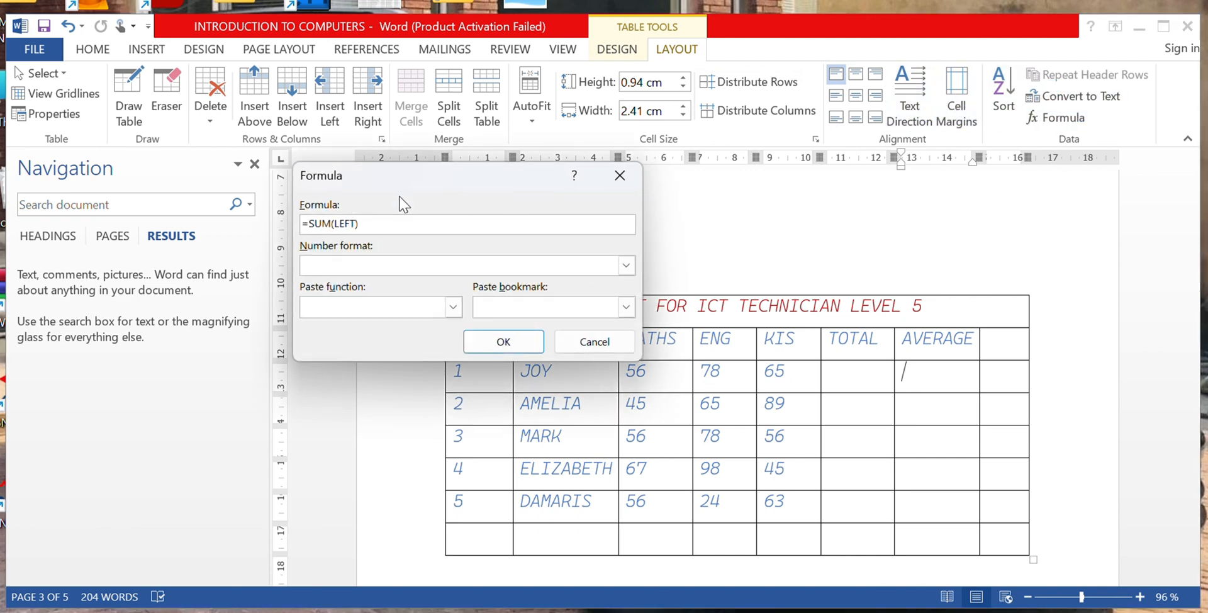
drag(358, 224, 312, 224)
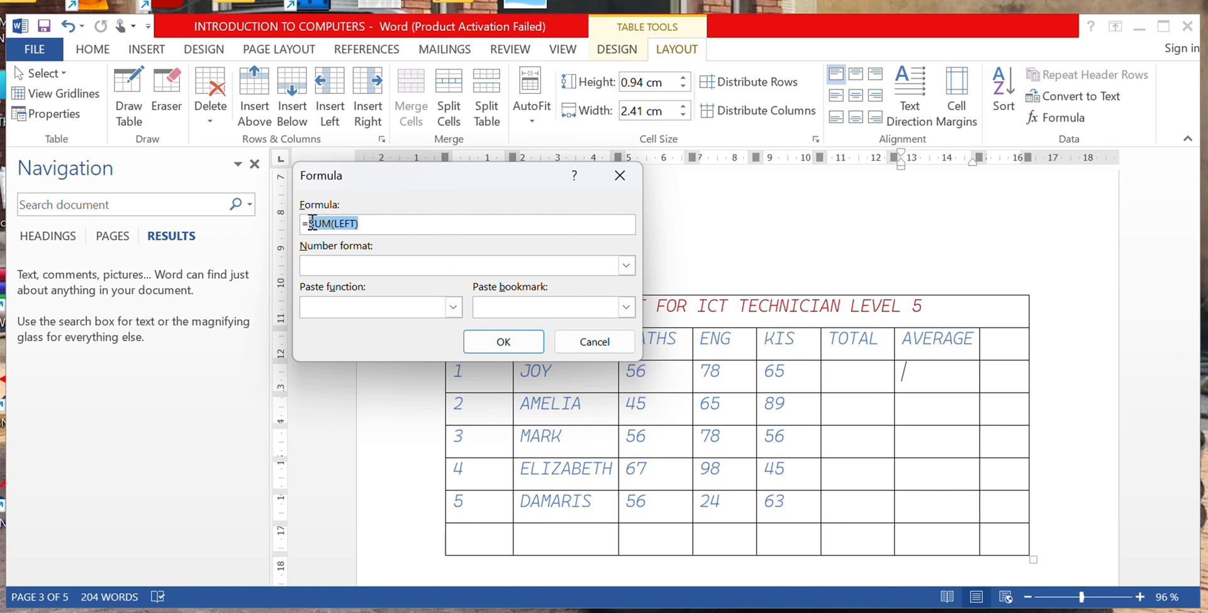
text(AVERAGE)
text((LEF)
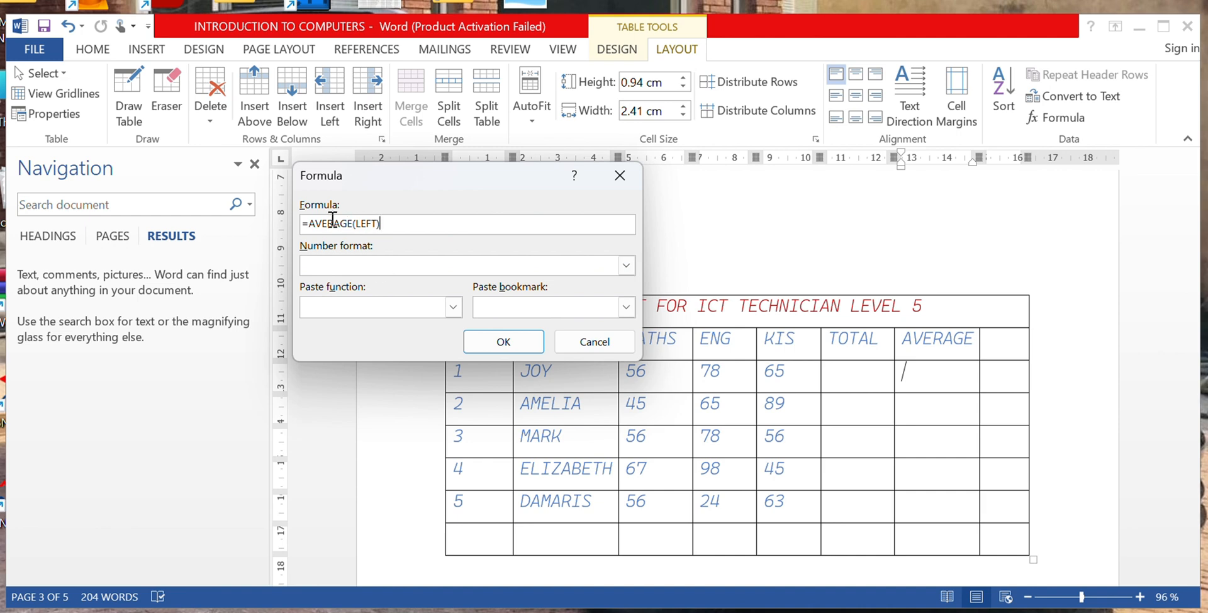
click(508, 348)
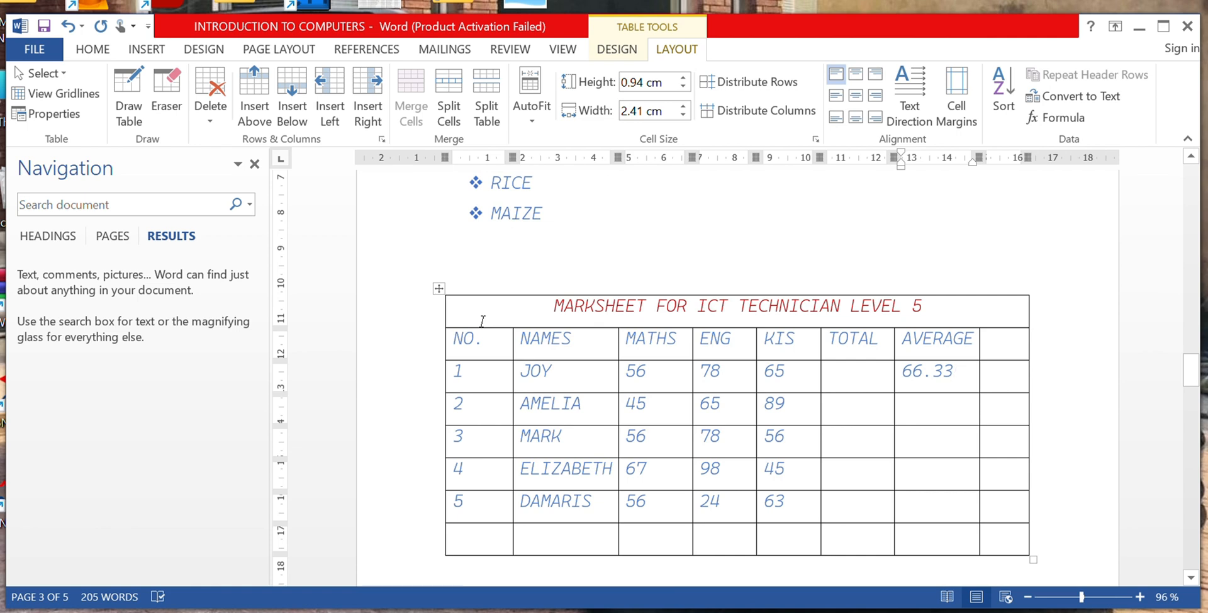
Step: Calculate the second student's average in the AVERAGE column with the formula =AVERAGE(LEFT)
click(952, 415)
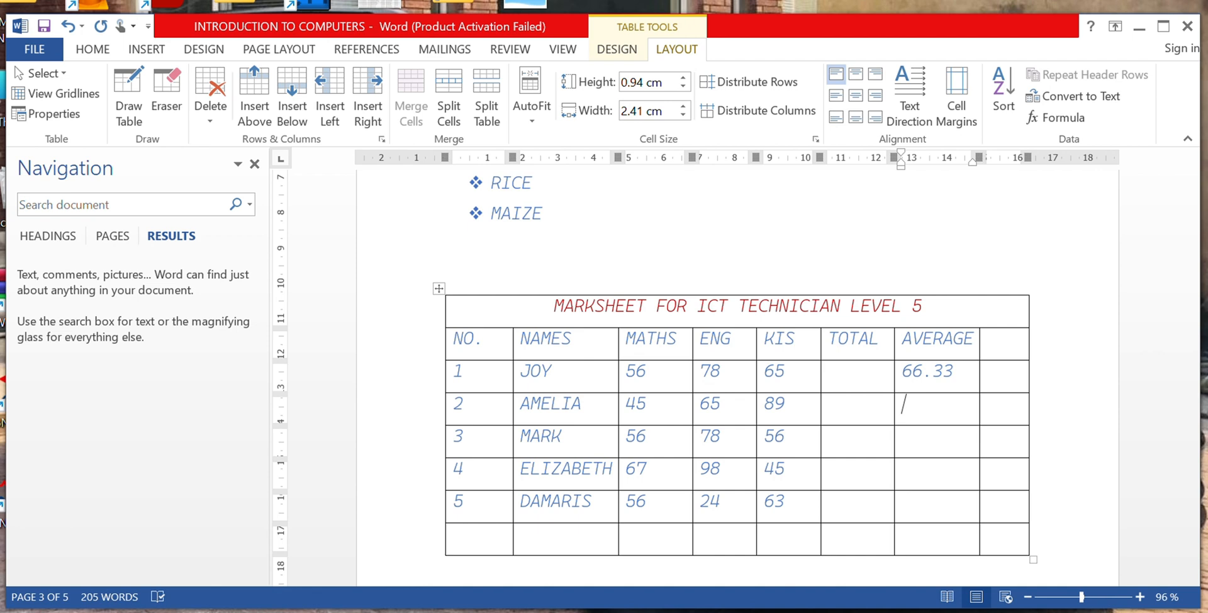
click(1065, 118)
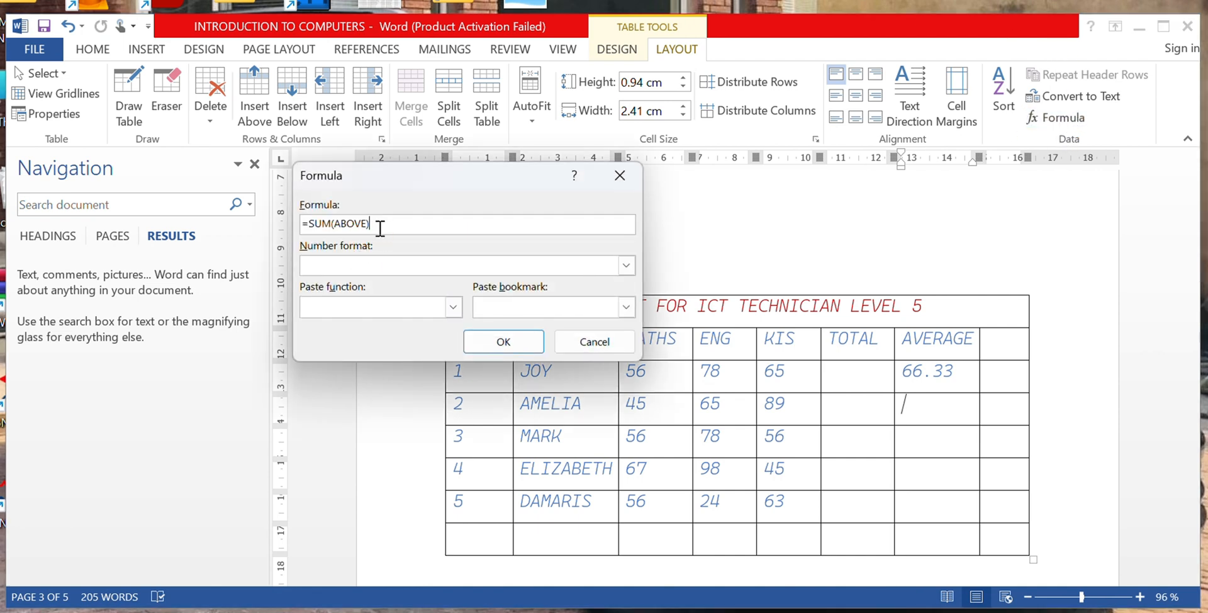
drag(378, 225, 313, 229)
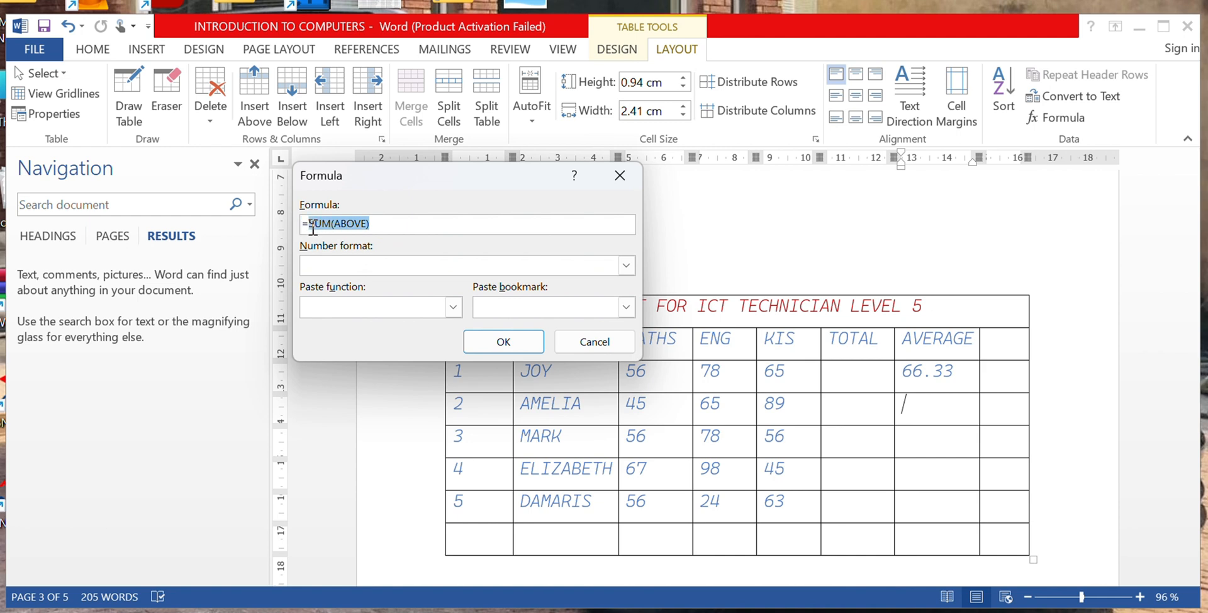
text(AVERAGE()
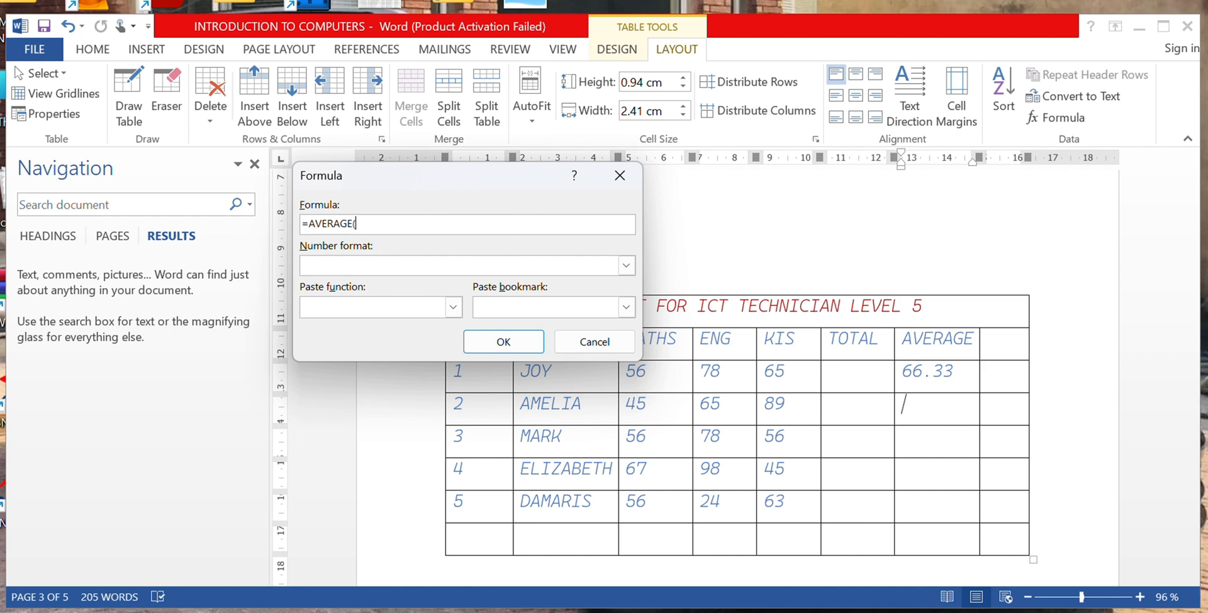
text(LEFT)
click(504, 341)
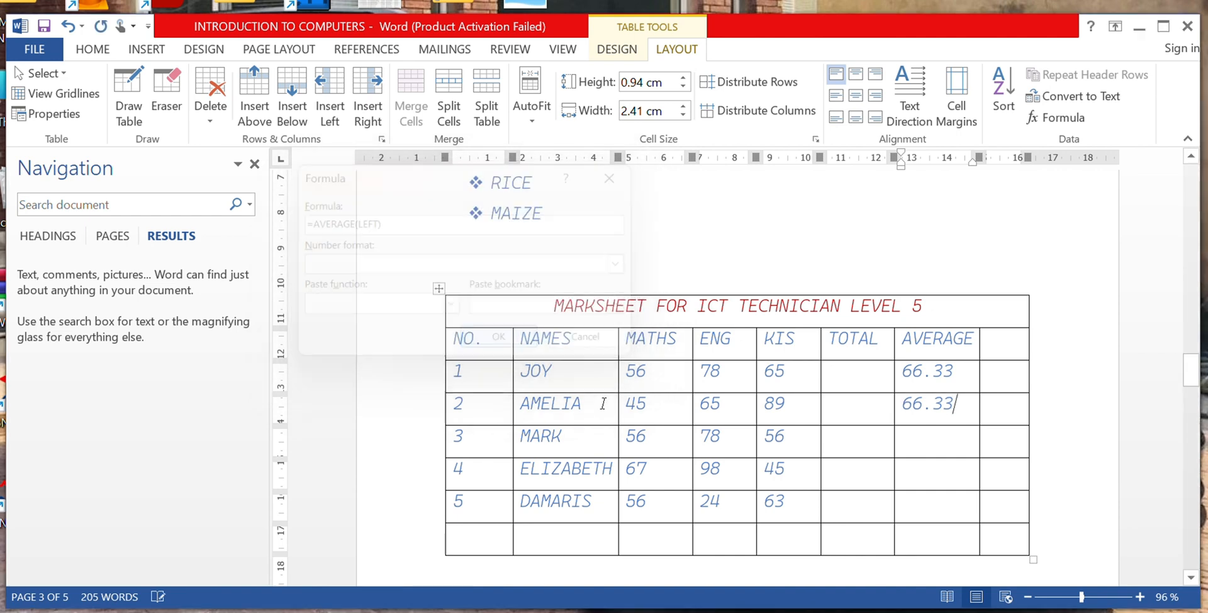
Step: Calculate the third student's average in the AVERAGE column with the formula =AVERAGE(LEFT)
click(925, 479)
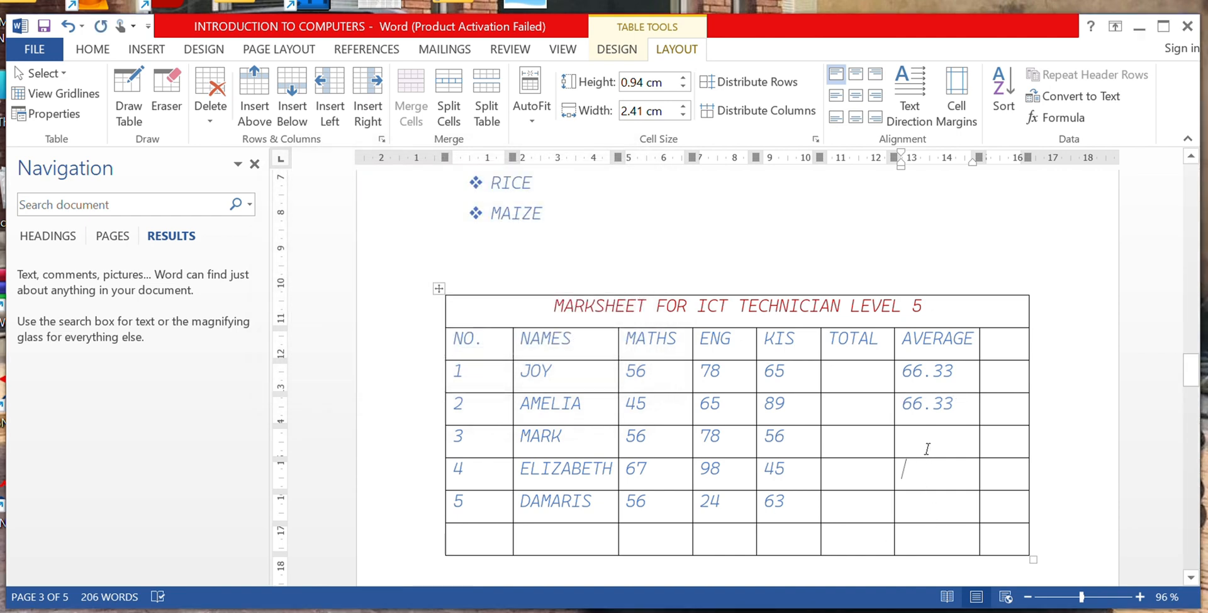
click(928, 444)
click(1059, 117)
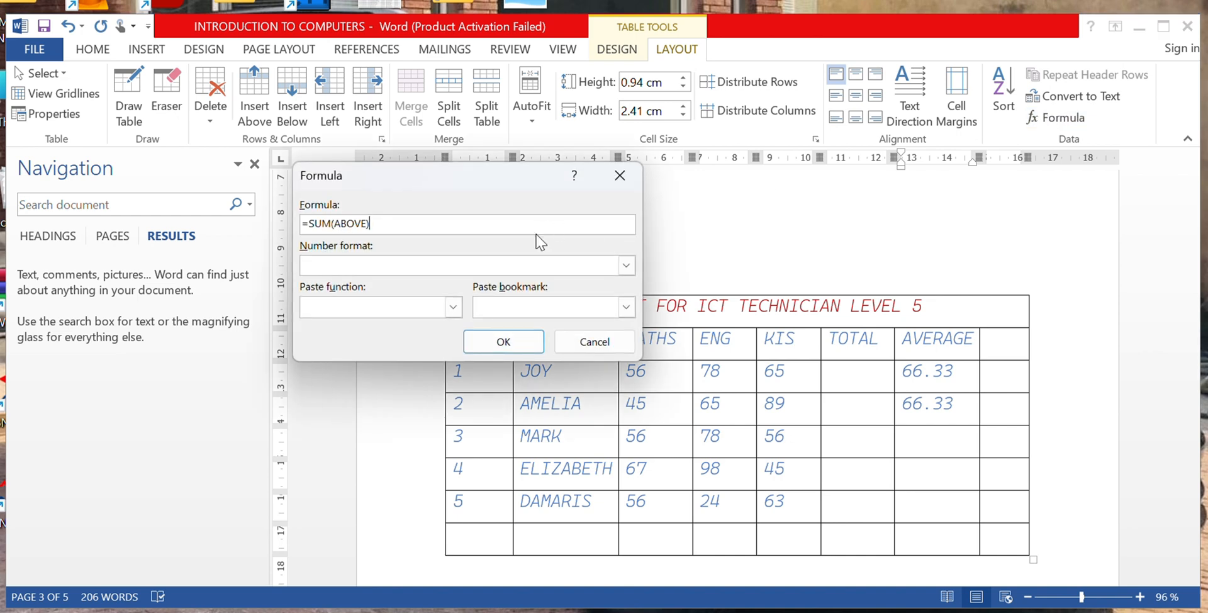
drag(403, 223, 313, 233)
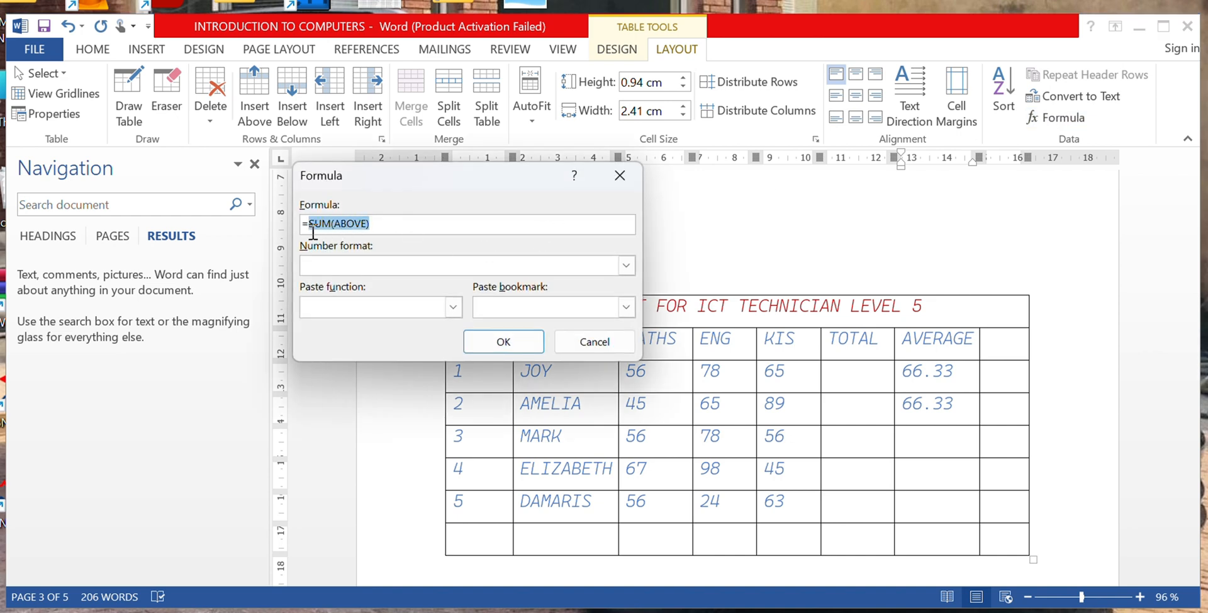
text(AVERAGE()
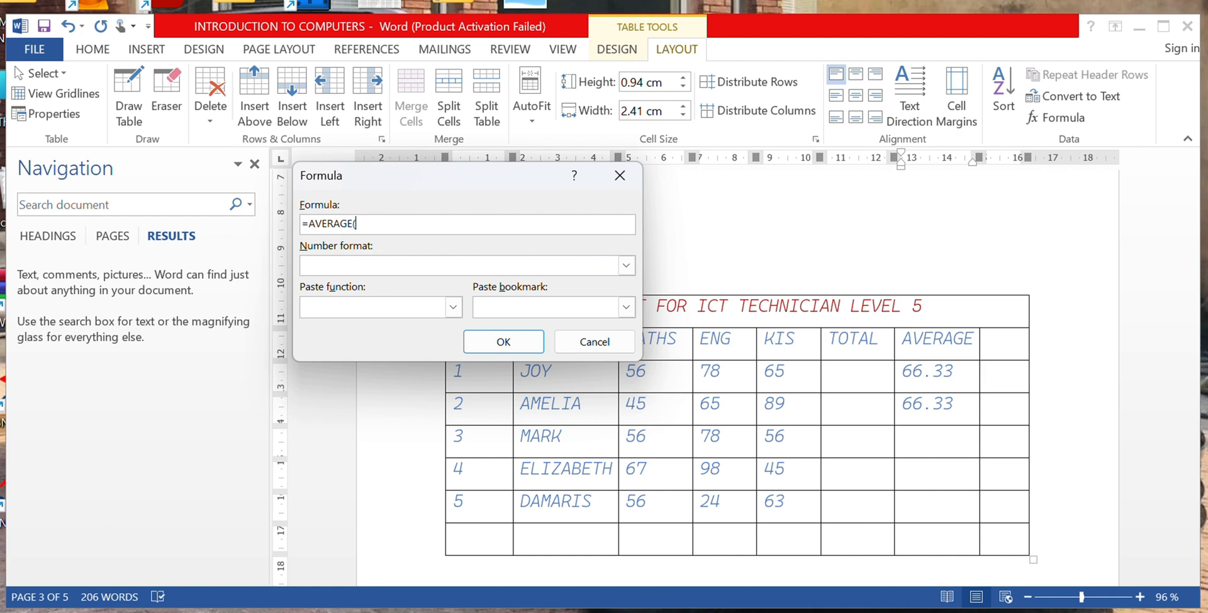
text(LEFT)
click(533, 343)
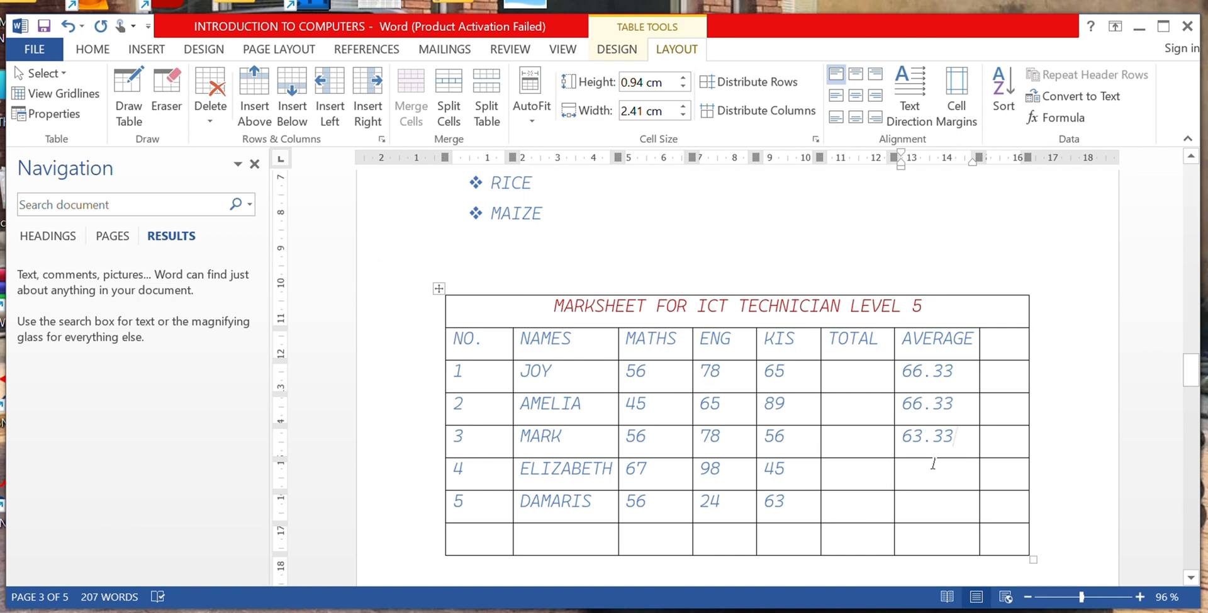
Step: Calculate the fourth student's average in the AVERAGE column with the formula =AVERAGE(LEFT)
click(929, 485)
click(1057, 118)
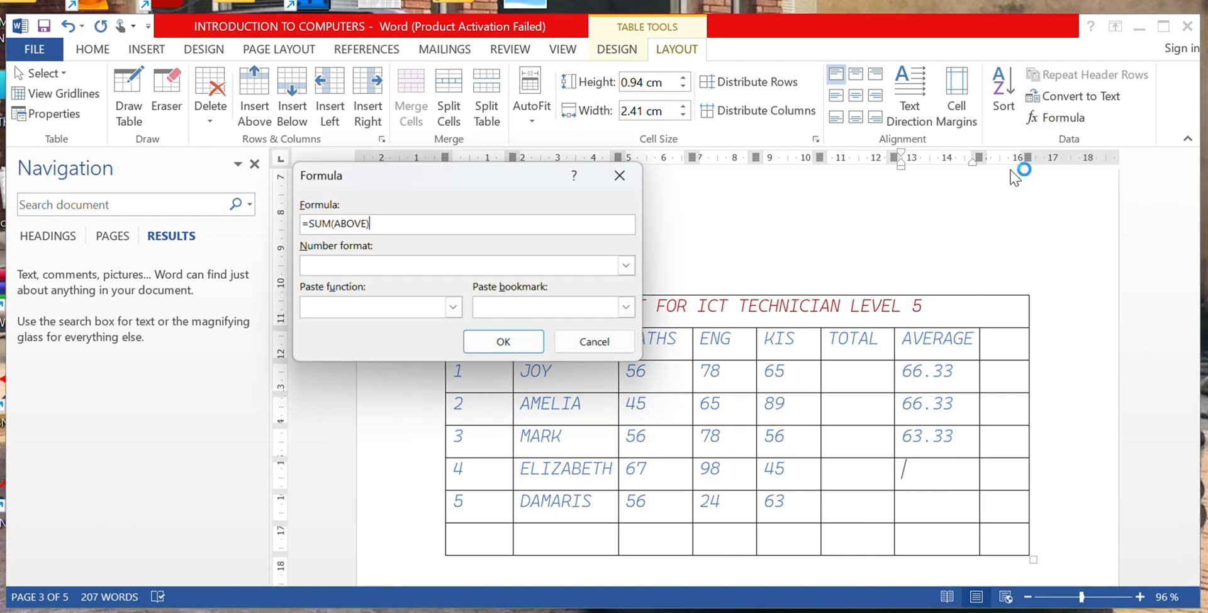
drag(371, 224, 311, 233)
text(AVERAGE(LEFT)
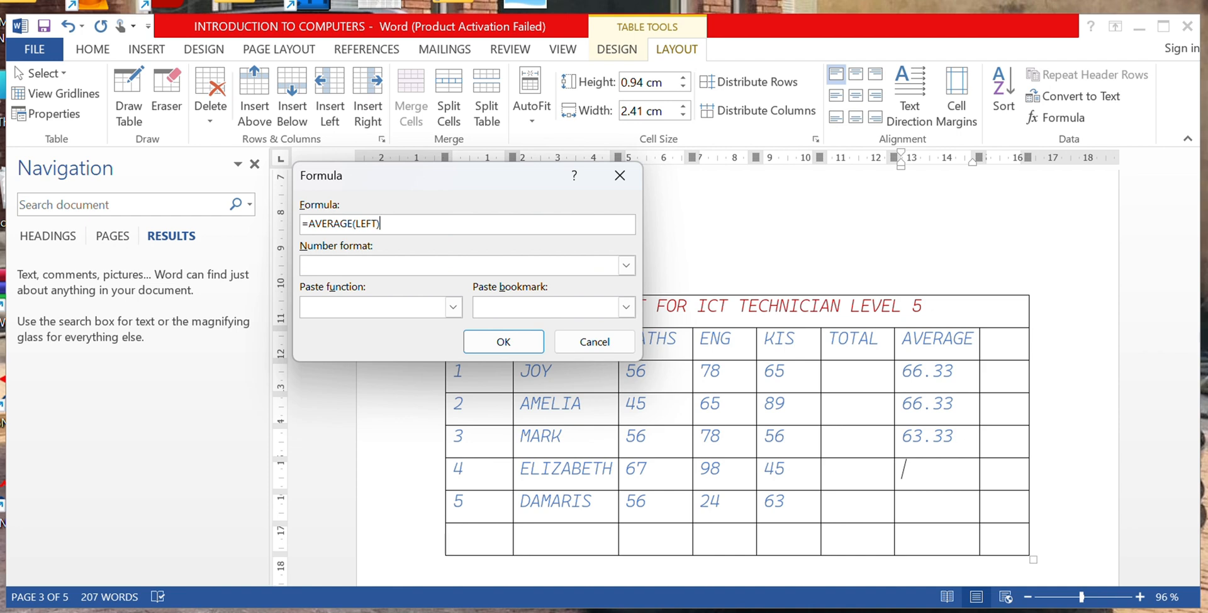
click(503, 341)
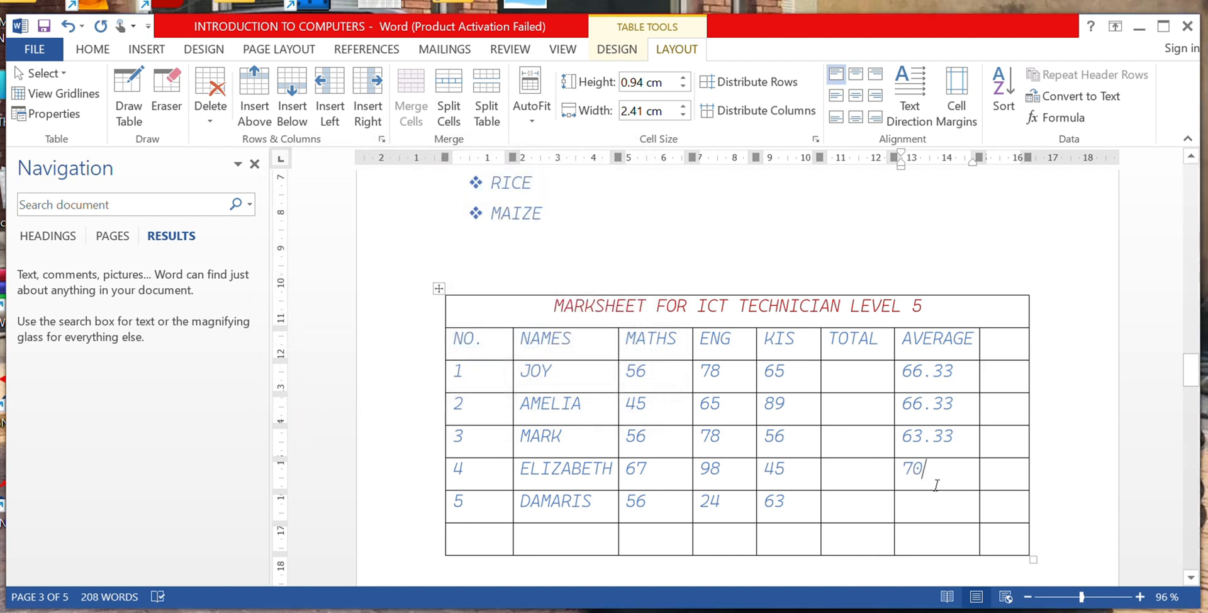
click(899, 445)
click(913, 502)
text(=AVERAGE)
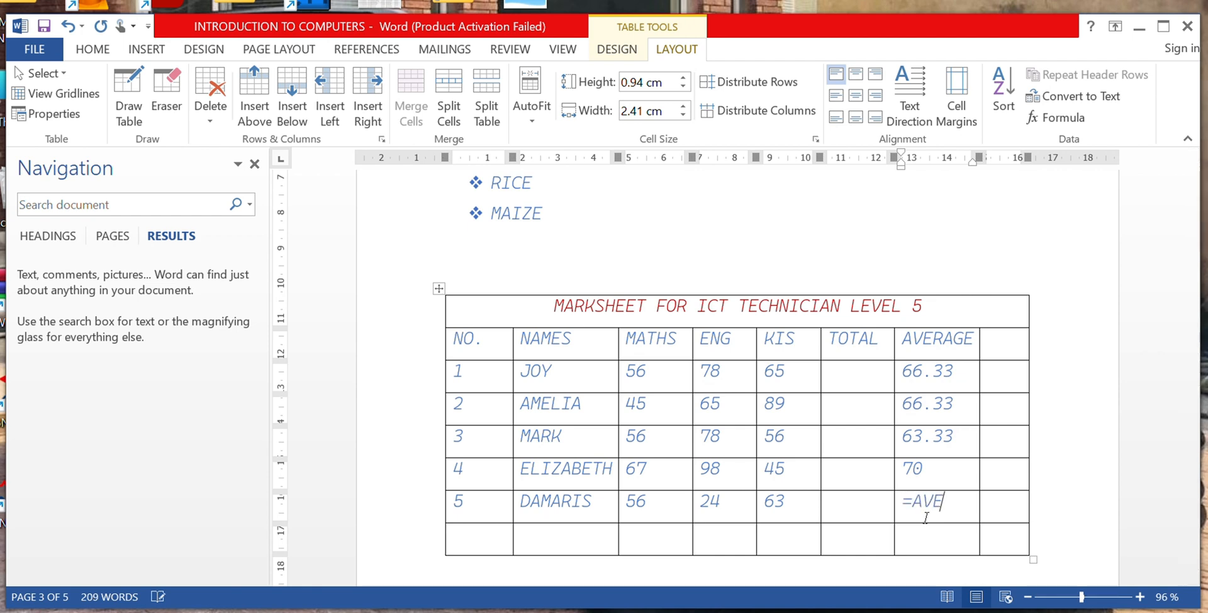
key(BackSpace)
key(BackSpace)
key(BackSpace)
key(BackSpace)
key(BackSpace)
key(BackSpace)
key(BackSpace)
key(BackSpace)
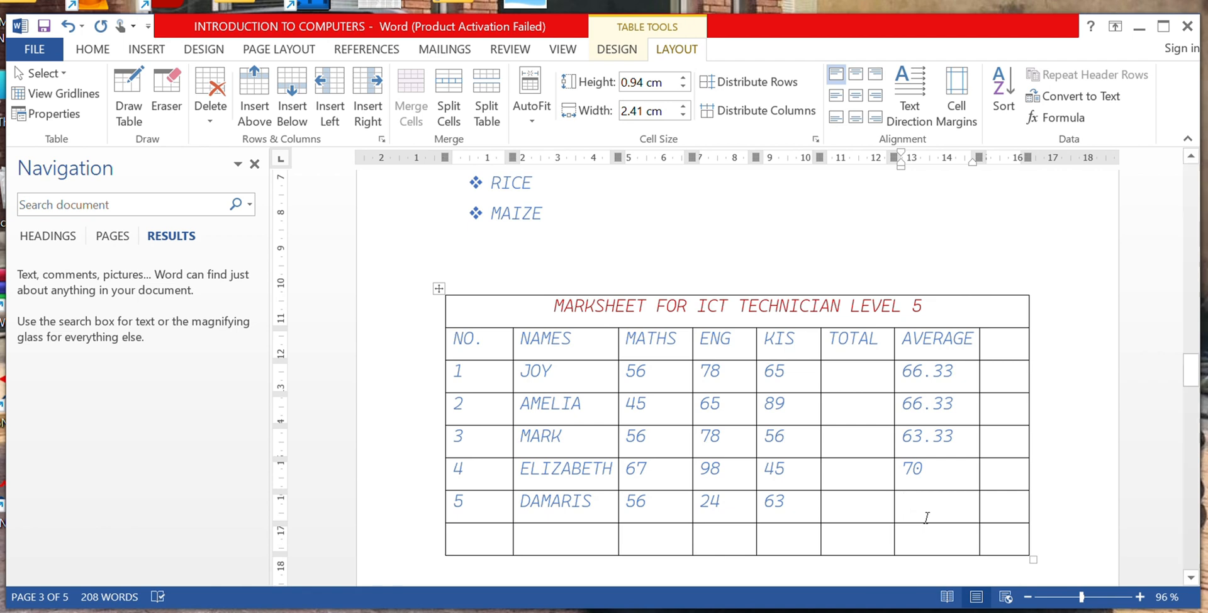
Step: Calculate the fifth student's average in the AVERAGE column with the formula =AVERAGE(LEFT)
click(1064, 120)
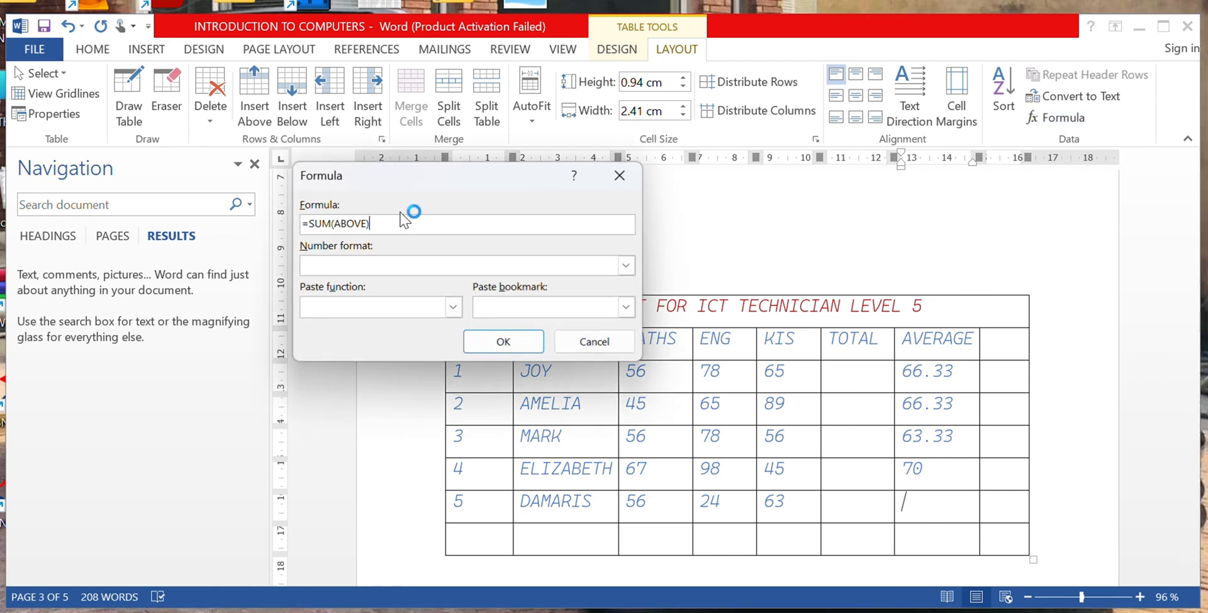
drag(377, 225, 310, 230)
text(AVERAGE)
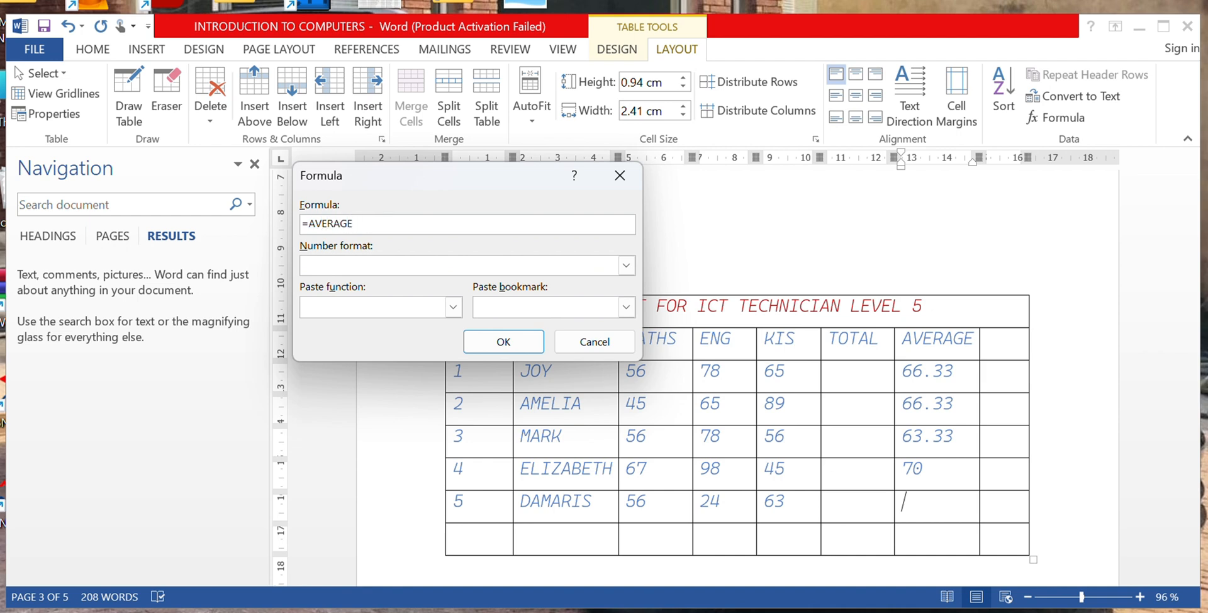
text((LEFT)
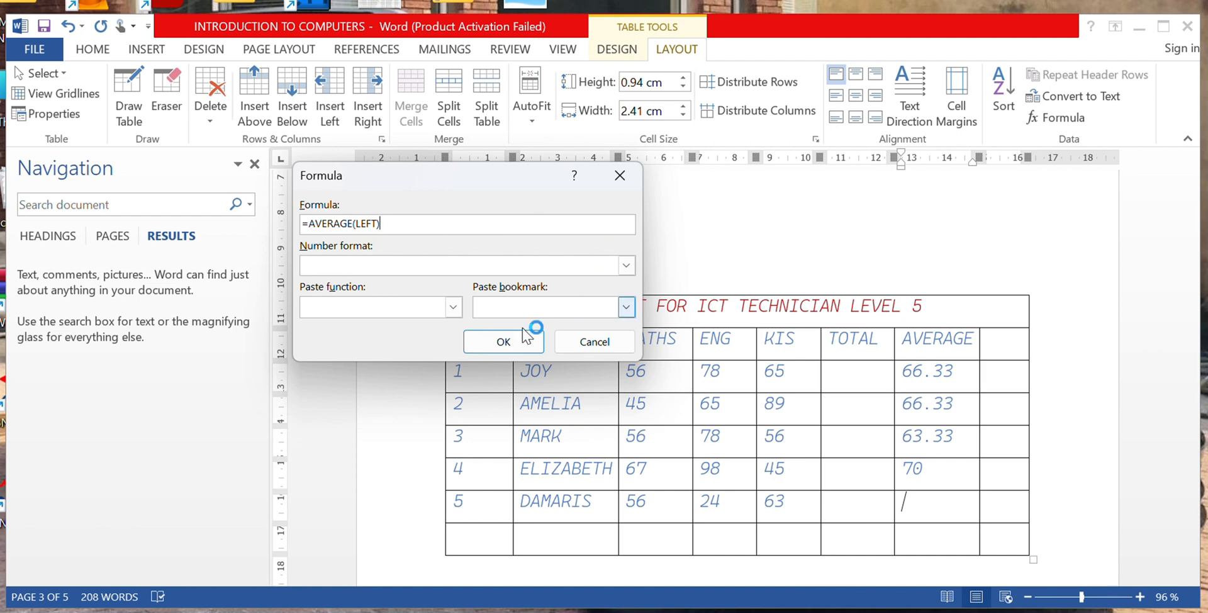
click(494, 339)
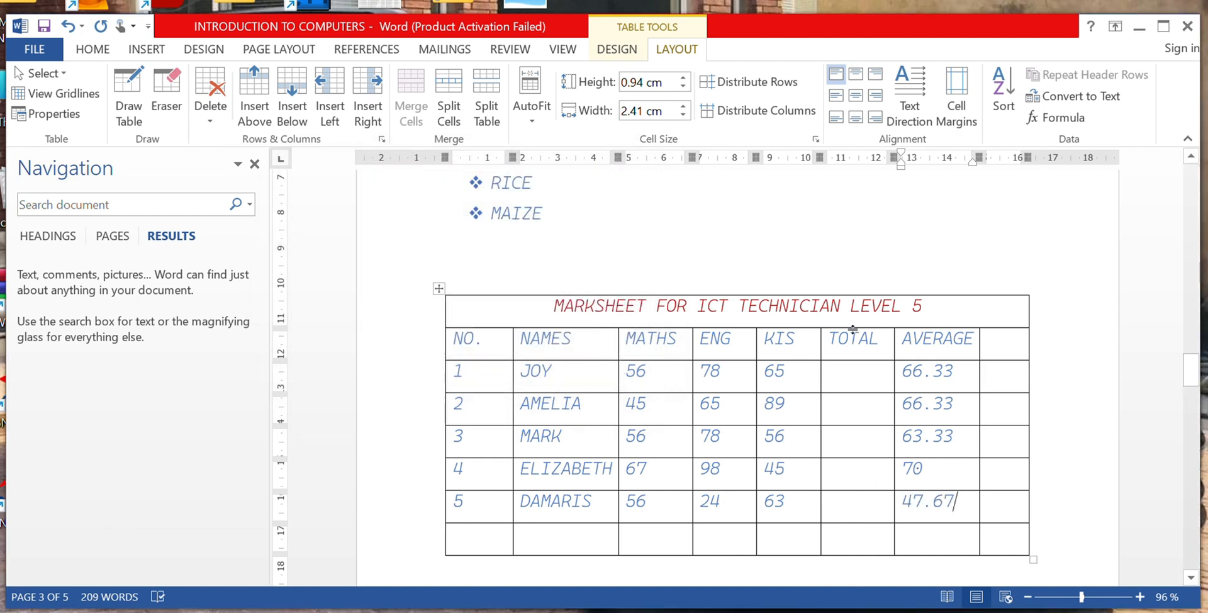
Step: Calculate the first student's total in the TOTAL column with the formula =SUM(LEFT)
click(836, 370)
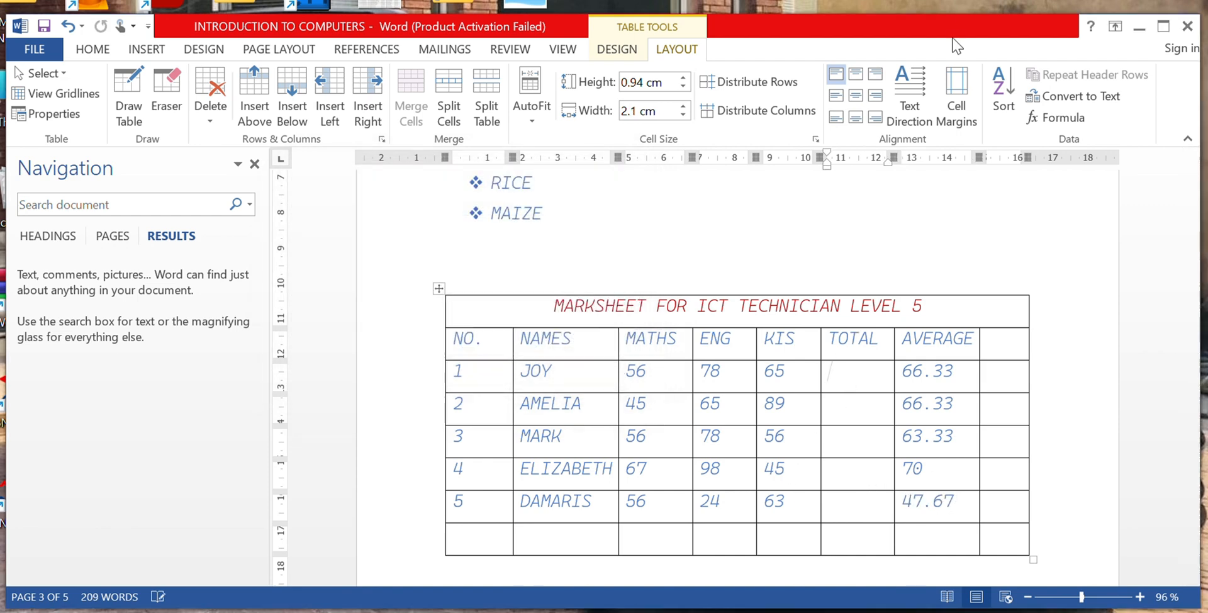
click(1057, 117)
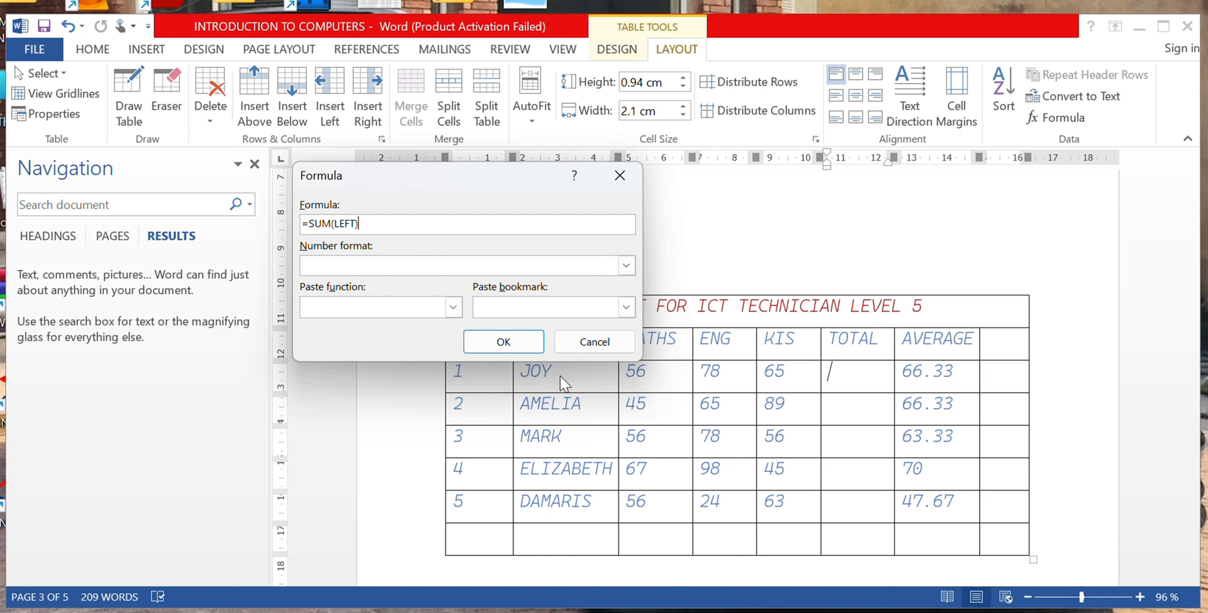
click(513, 339)
Step: Calculate the second student's total in the TOTAL column with the formula =SUM(LEFT)
click(842, 404)
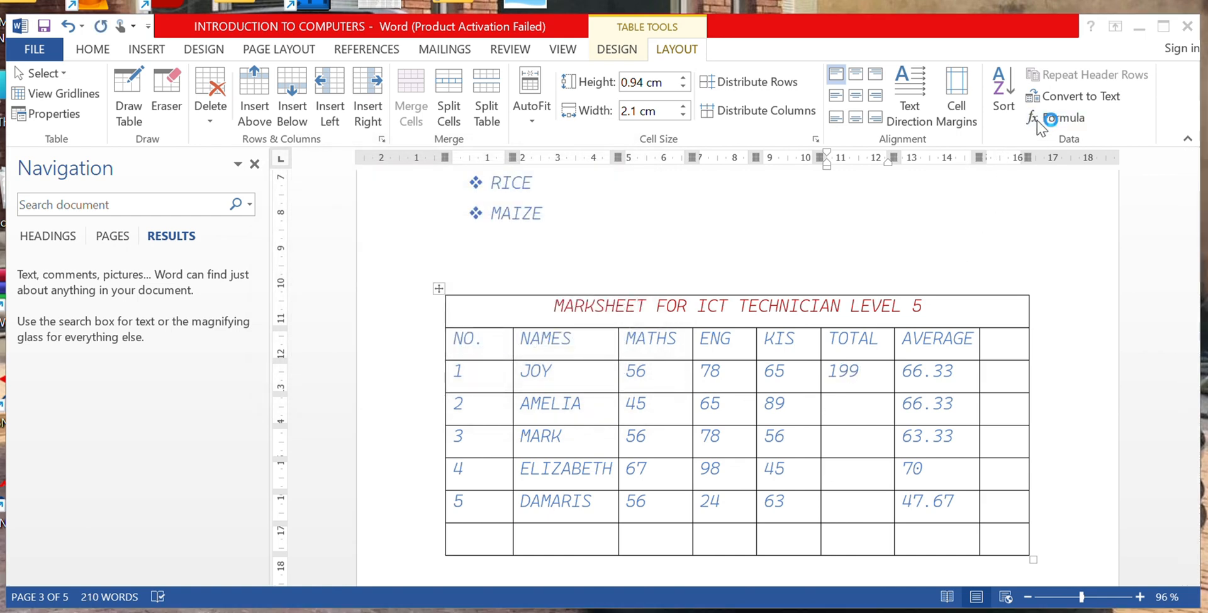
click(1057, 118)
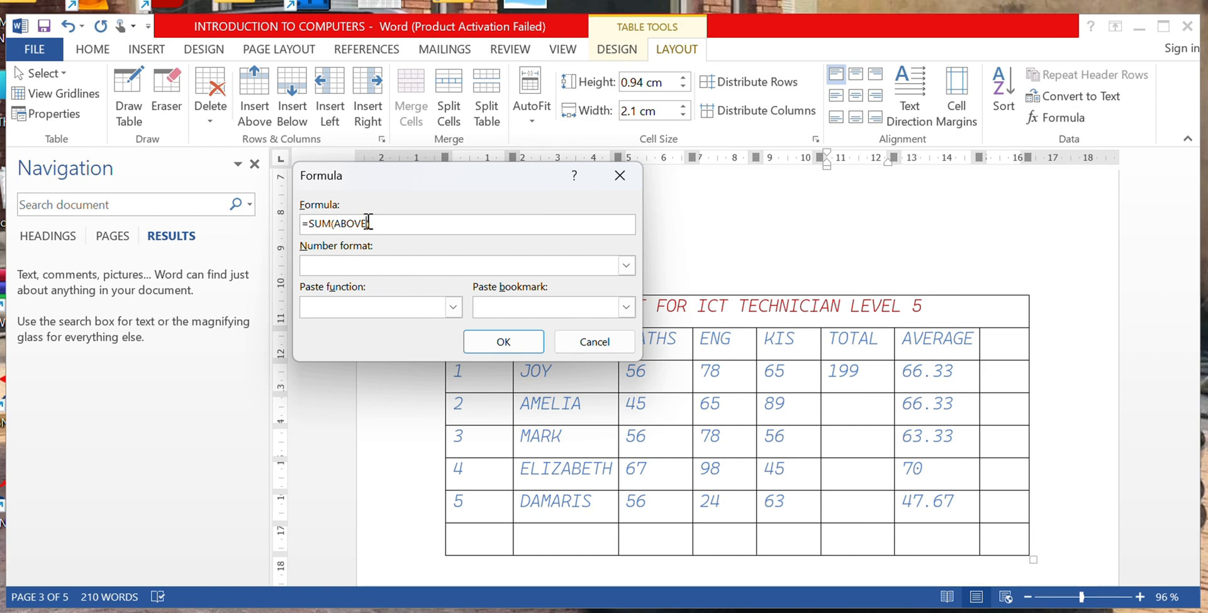
drag(369, 223, 335, 228)
text(LEFT)
click(500, 342)
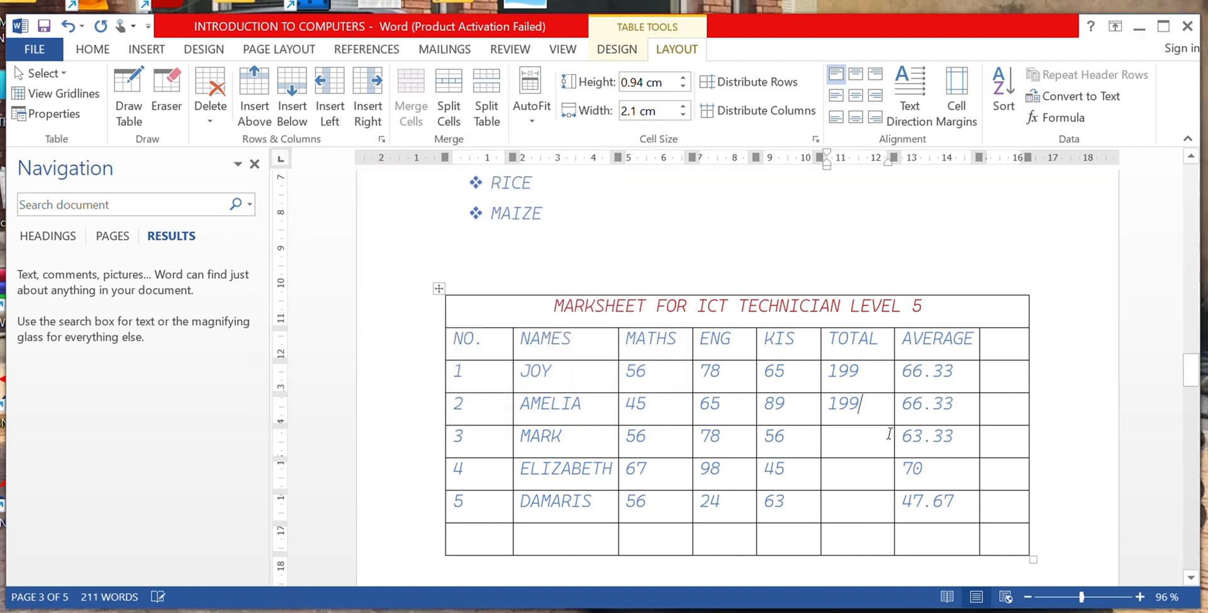
Step: Calculate the third student's total in the TOTAL column with the formula =SUM(LEFT)
click(833, 419)
click(846, 426)
click(1055, 118)
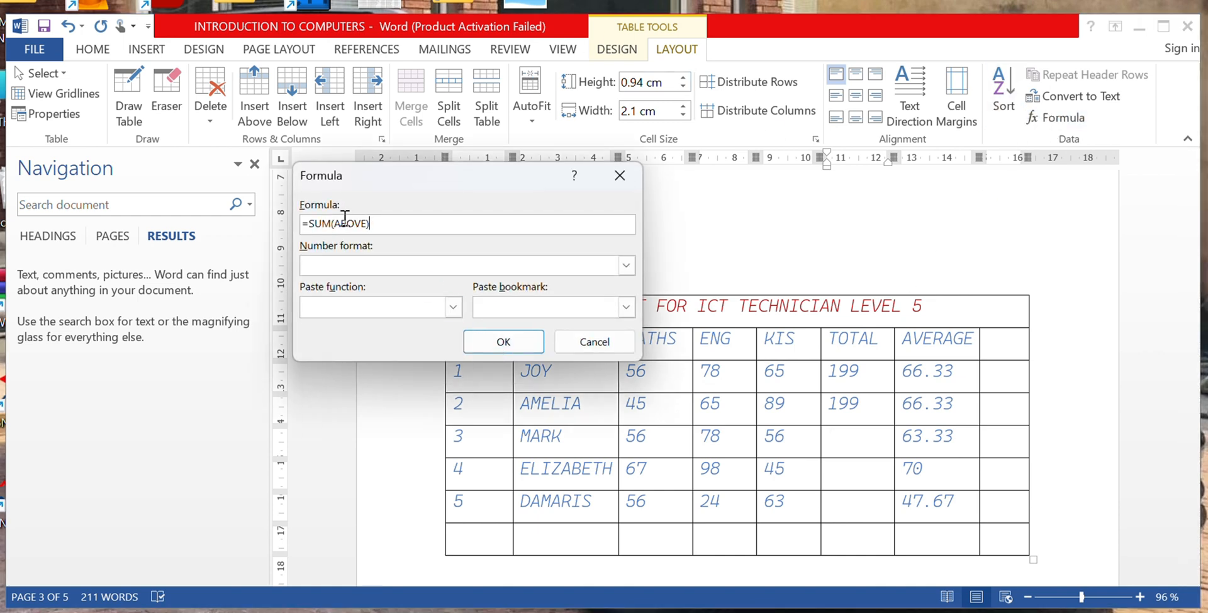
drag(373, 224, 335, 228)
text(LEFT)
click(507, 341)
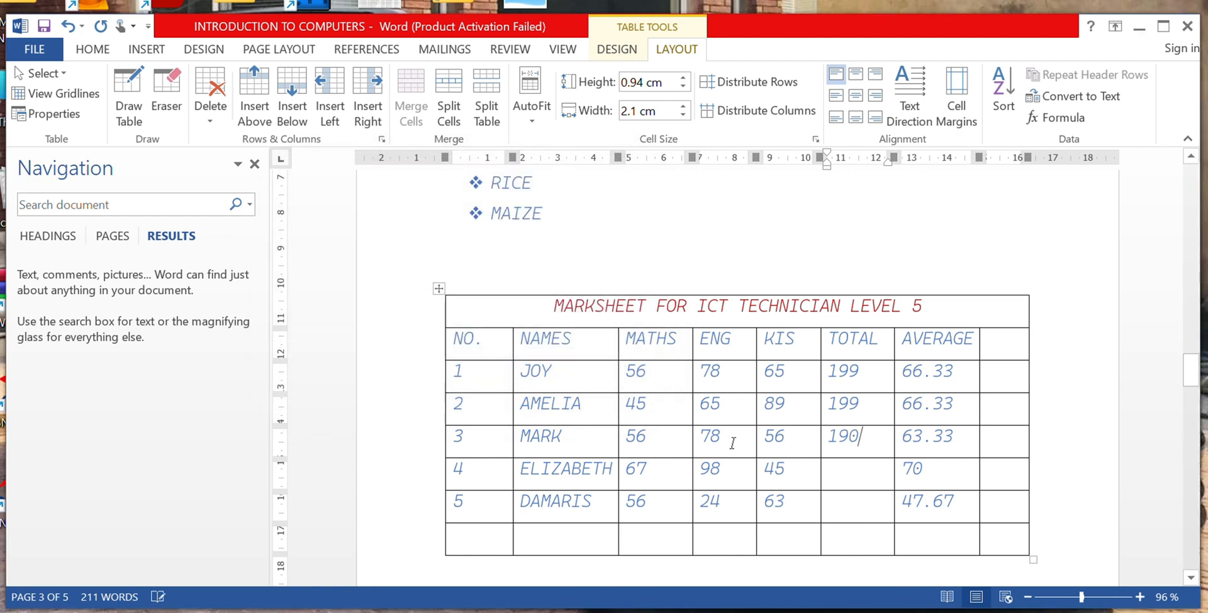
Step: Calculate the fourth student's total in the TOTAL column with the formula =SUM(LEFT)
click(825, 473)
click(1047, 121)
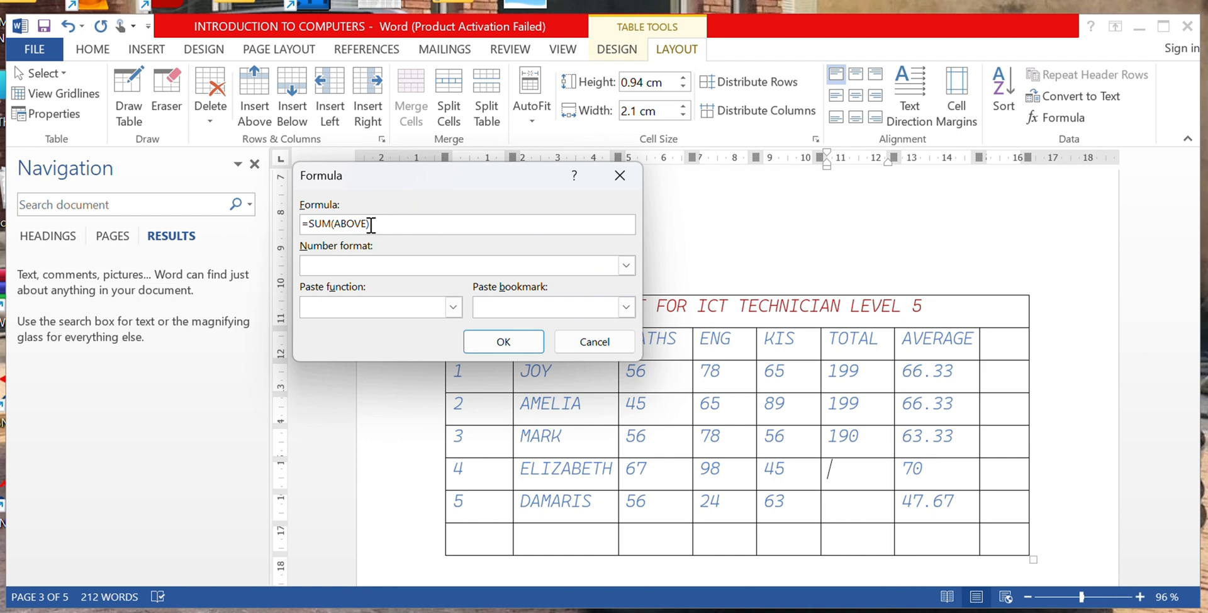
drag(367, 224, 336, 231)
text(LEFT)
click(504, 341)
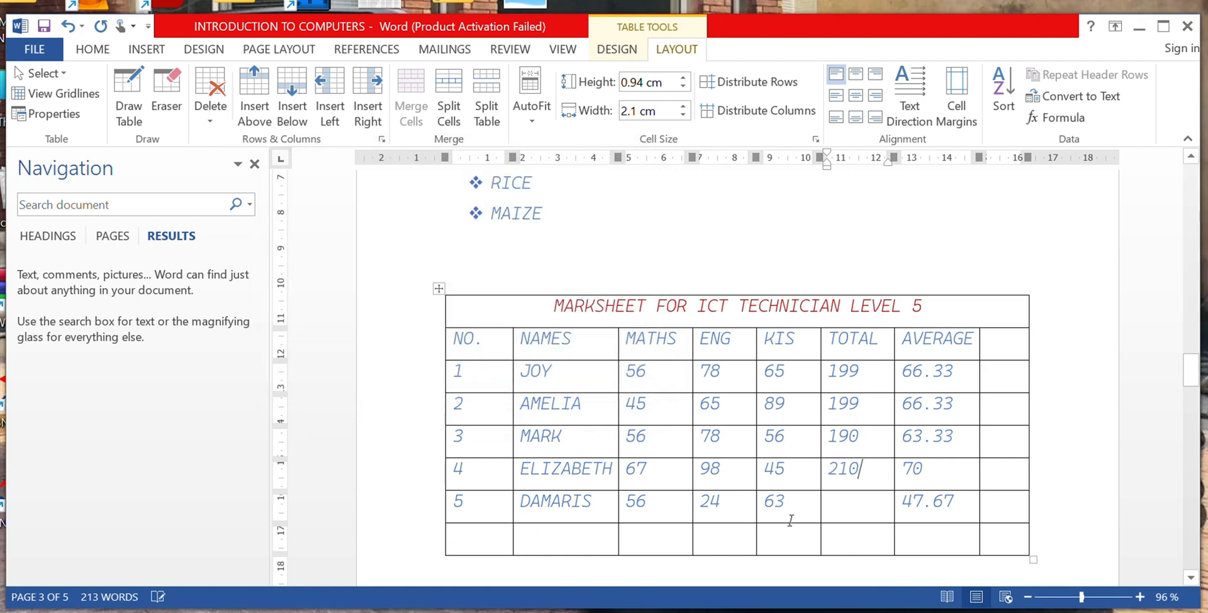
Step: Calculate the fifth student's total in the TOTAL column with the formula =SUM(LEFT)
click(826, 507)
click(864, 499)
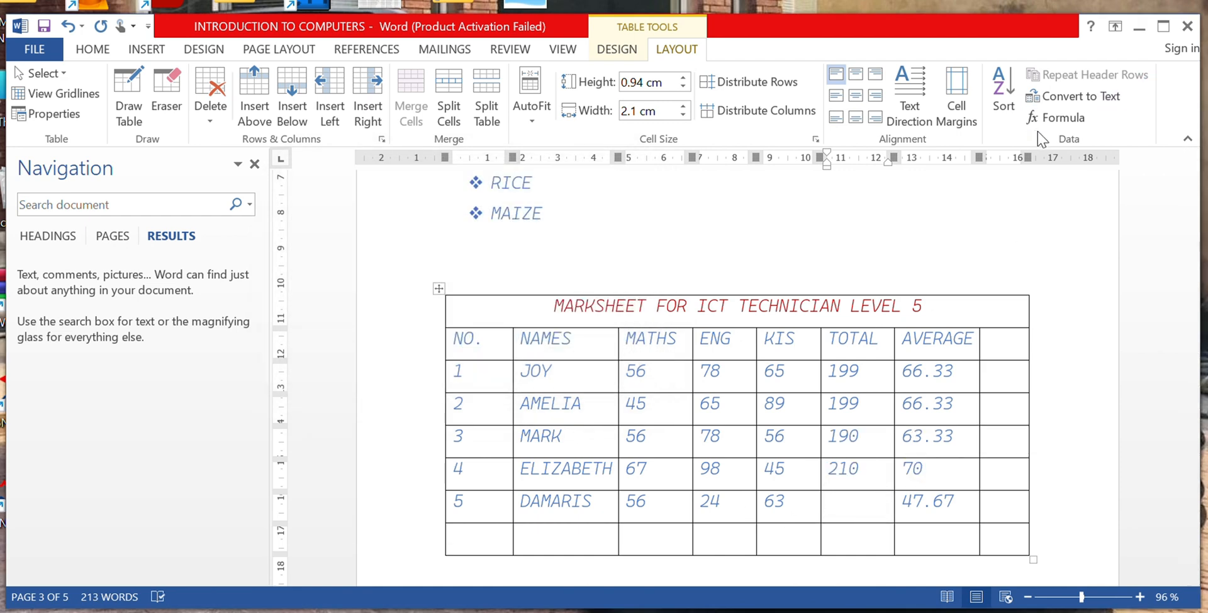
click(1052, 117)
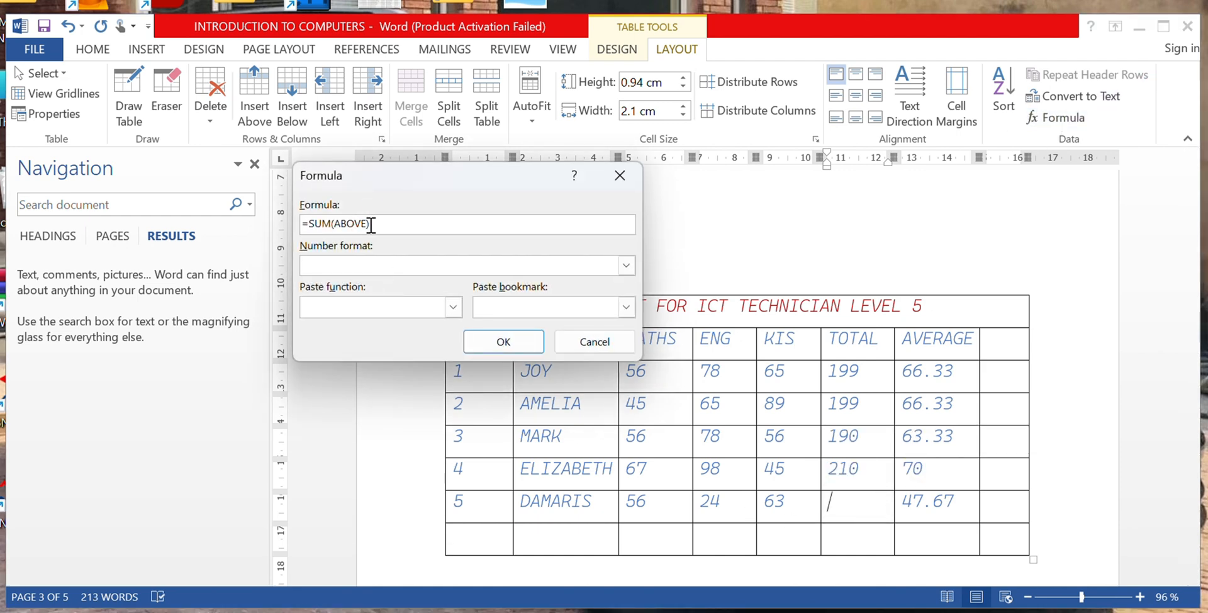
drag(367, 225, 335, 233)
text(LEFT)
click(494, 340)
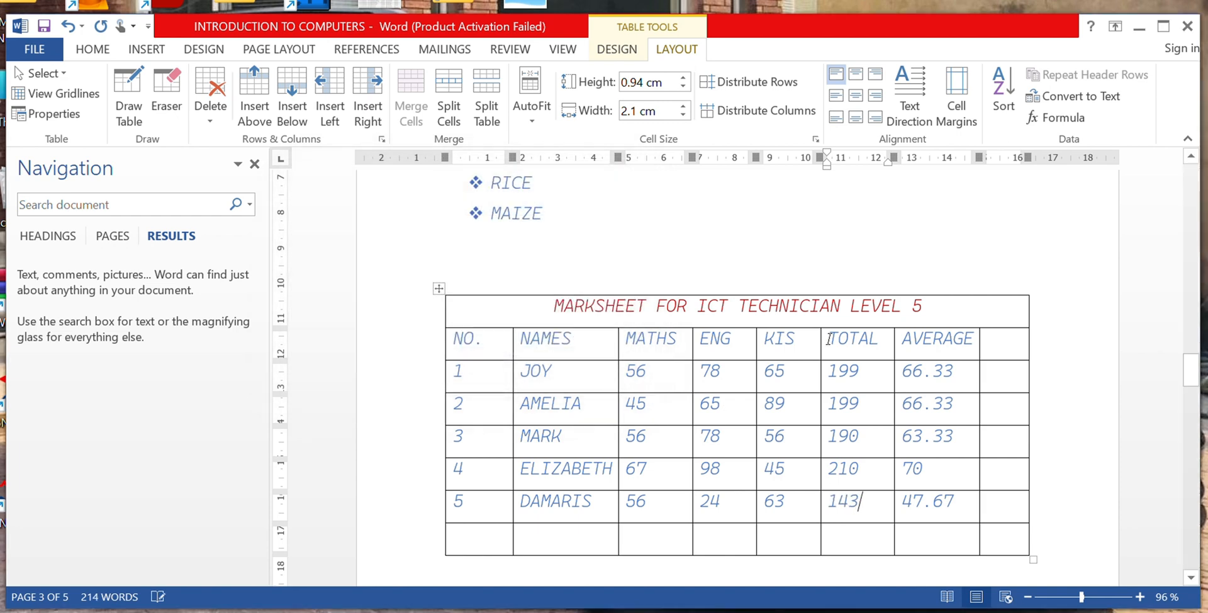
Step: Insert another empty row below the empty last row of the marksheet table
scroll(463, 296, down, 4)
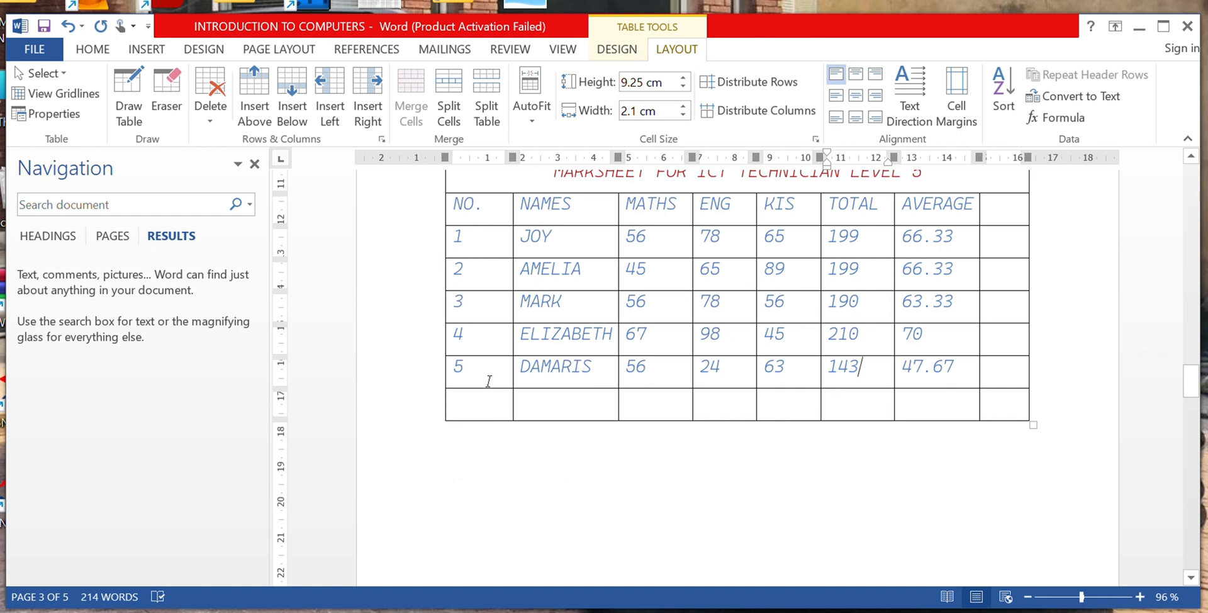
click(549, 399)
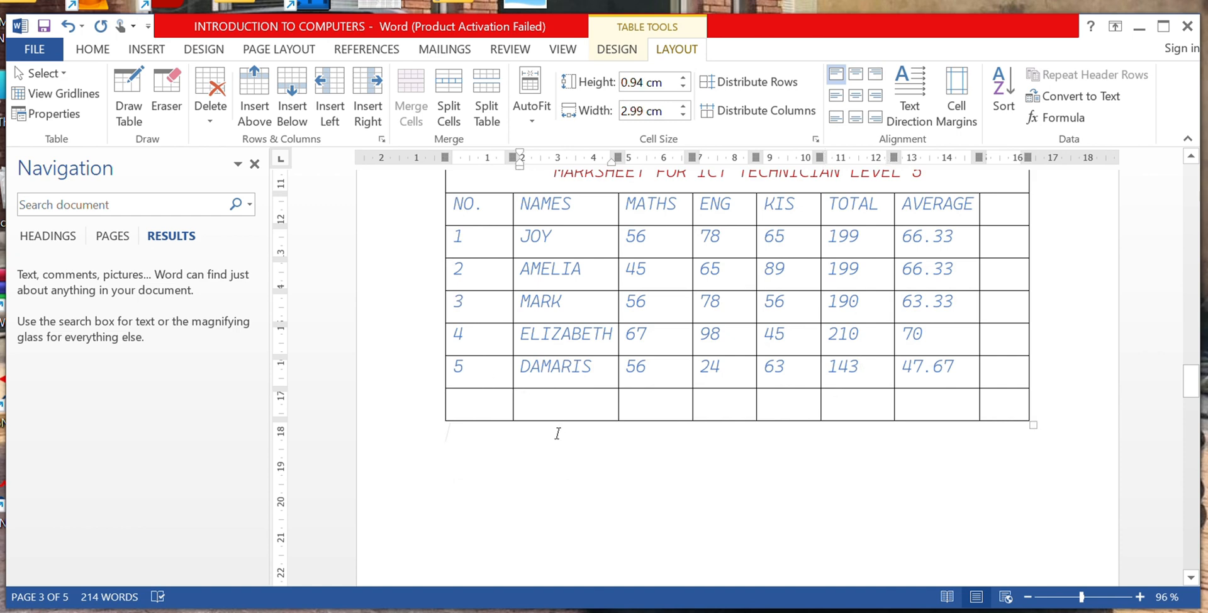
right_click(558, 433)
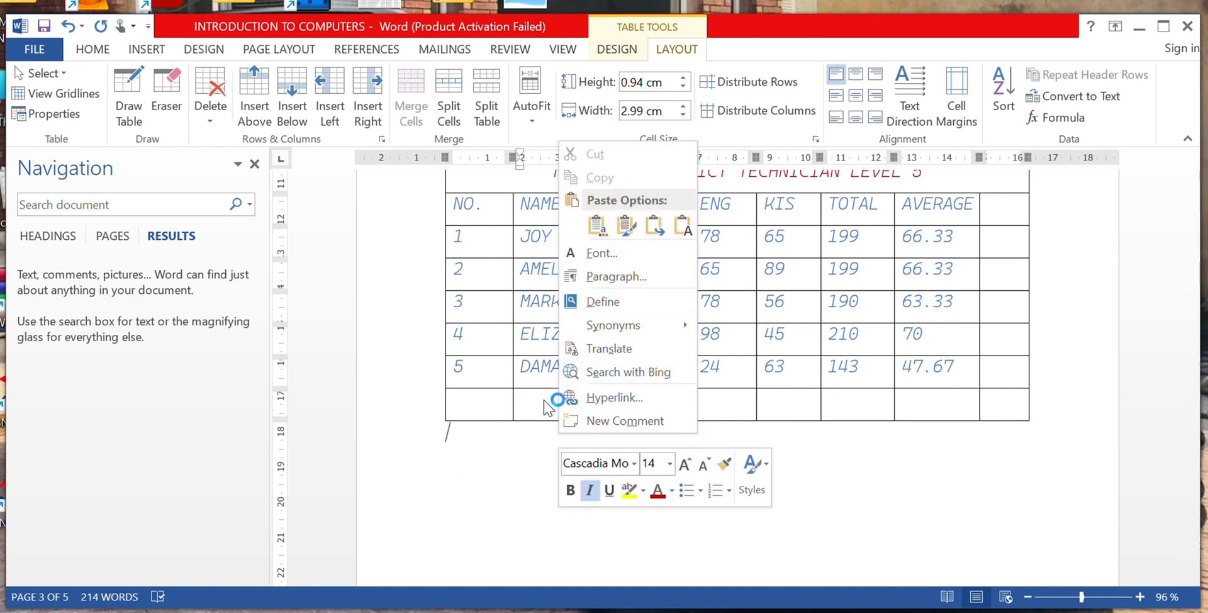
click(545, 408)
click(541, 408)
right_click(541, 408)
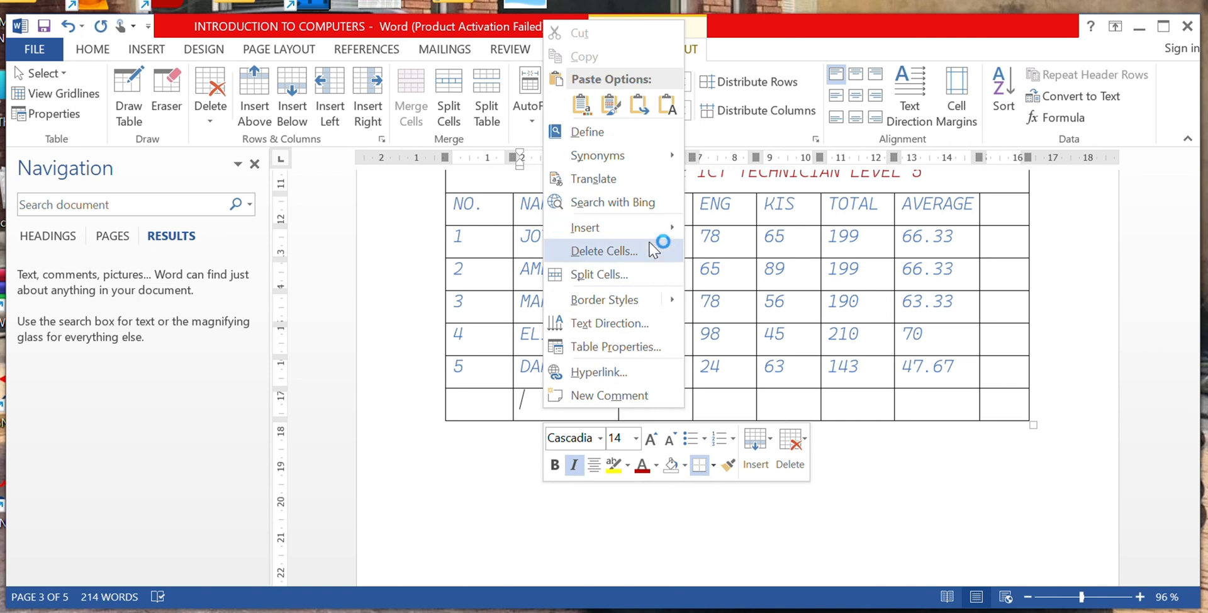
mouse_move(672, 227)
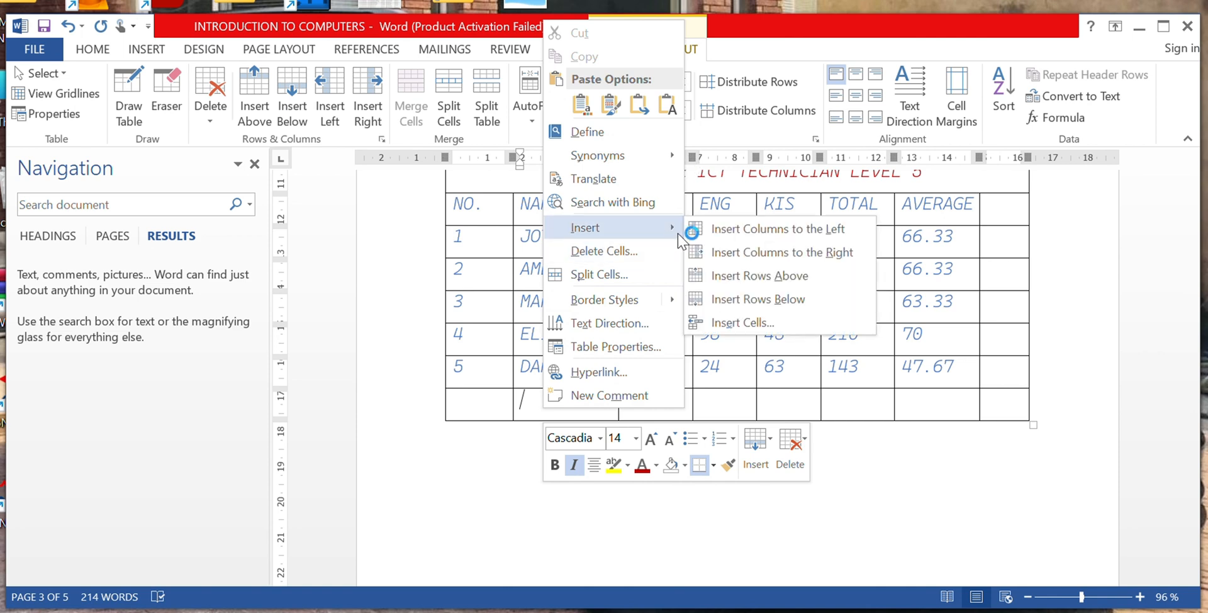
click(801, 300)
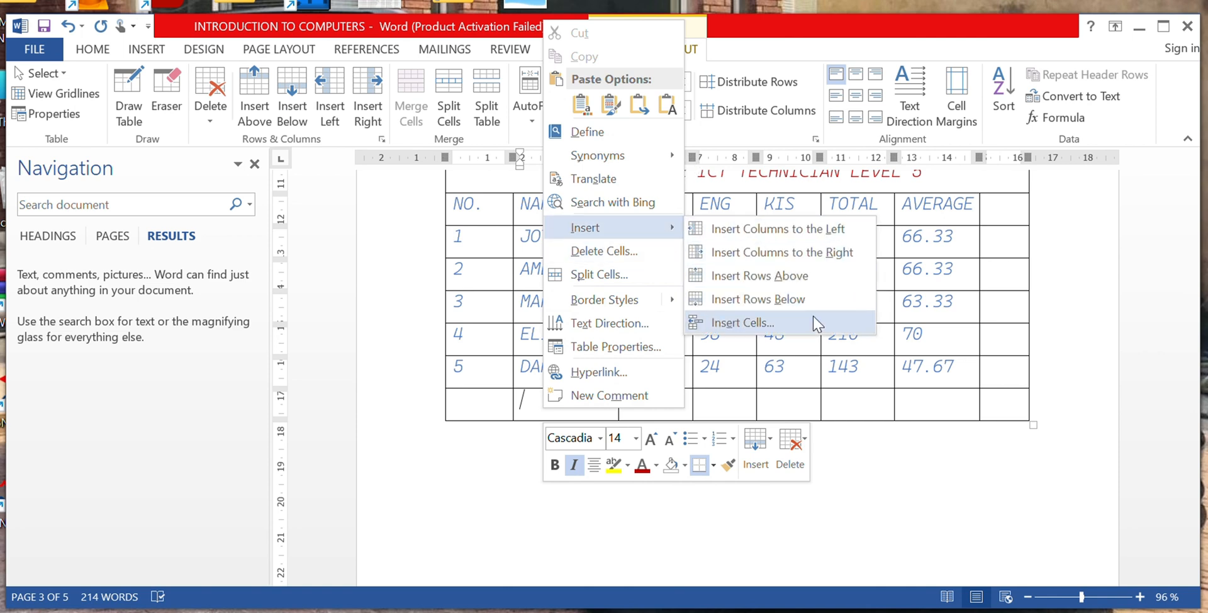
click(801, 299)
click(618, 432)
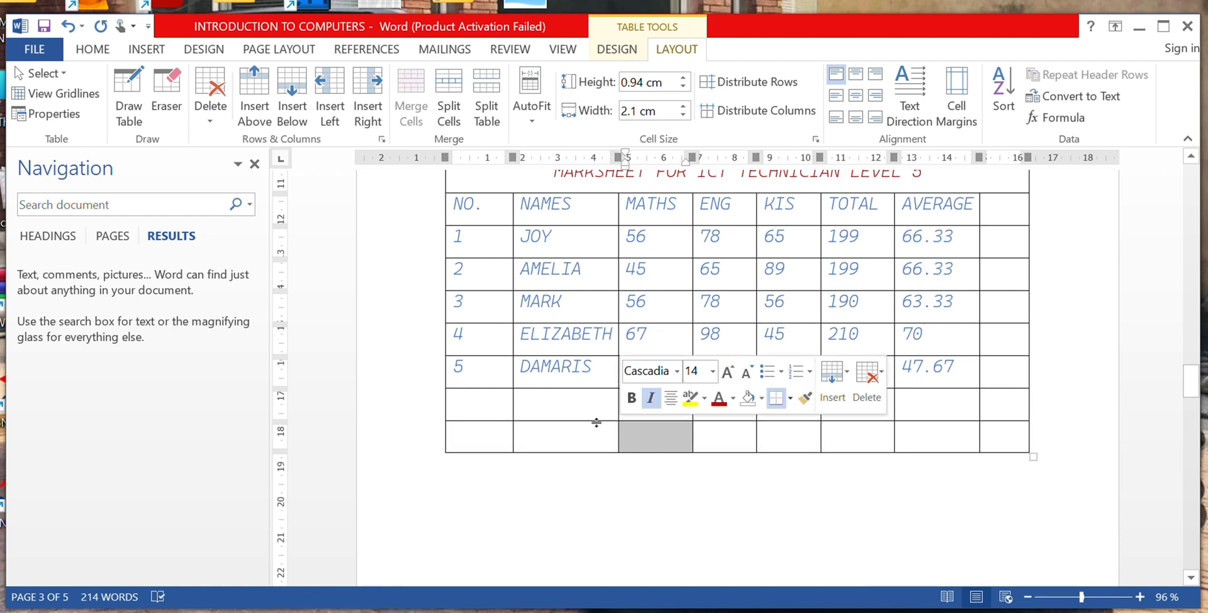
Step: Label the two empty rows below the last student TOTALS and AVERAGE in the NAMES column
click(574, 412)
text(AVERAG)
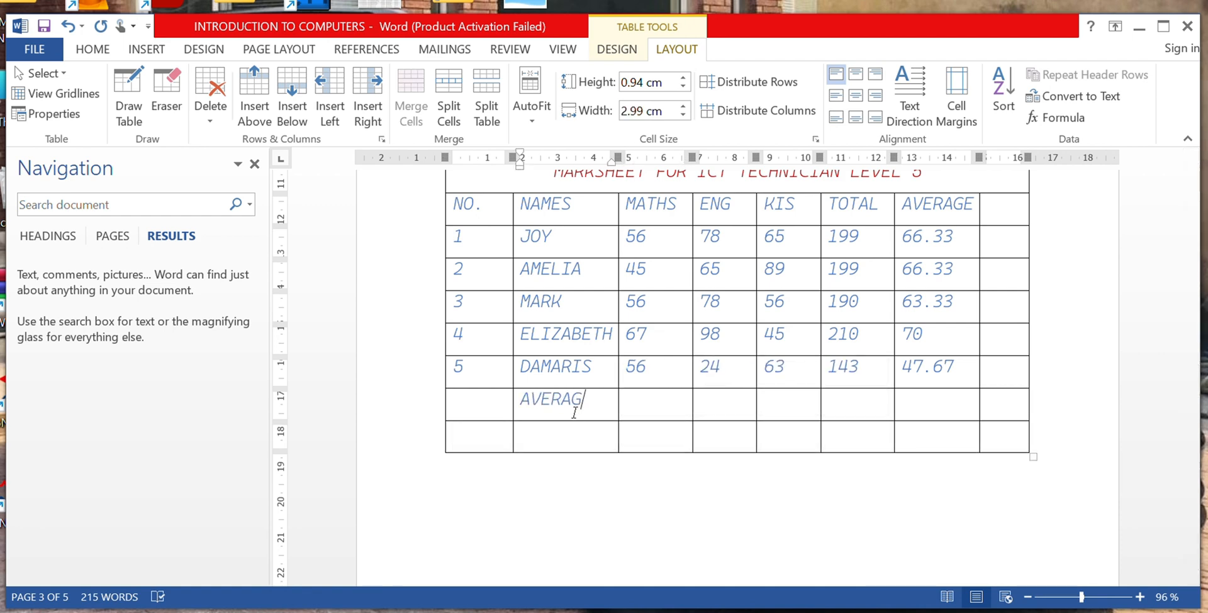
key(BackSpace)
key(BackSpace)
key(BackSpace)
key(BackSpace)
key(BackSpace)
key(BackSpace)
text(T)
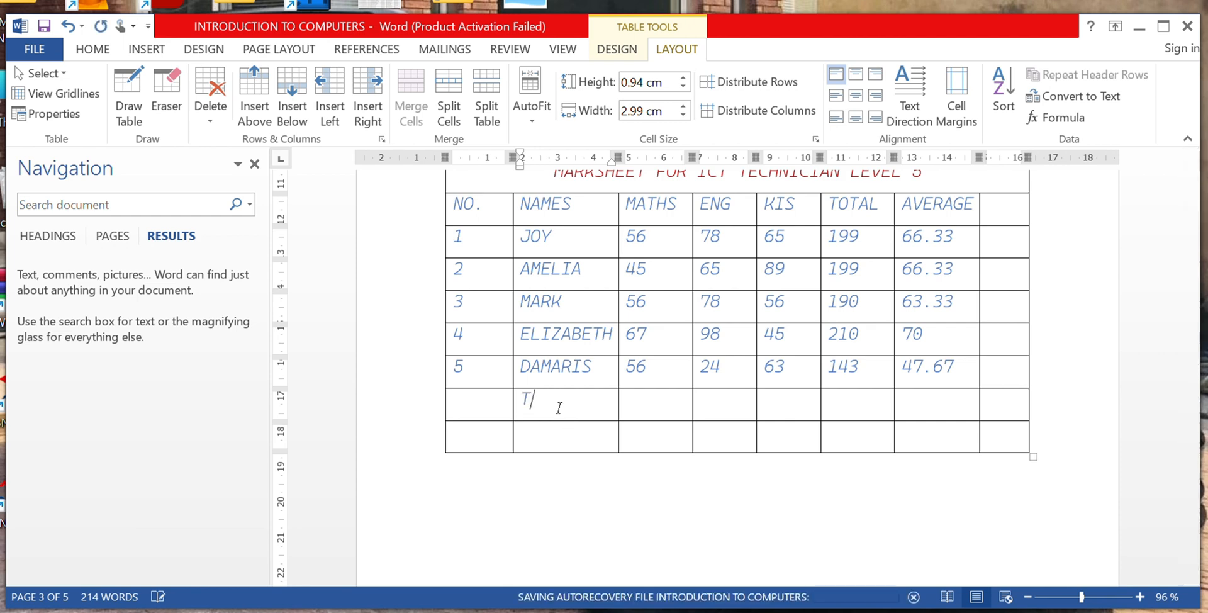
text(OTALS)
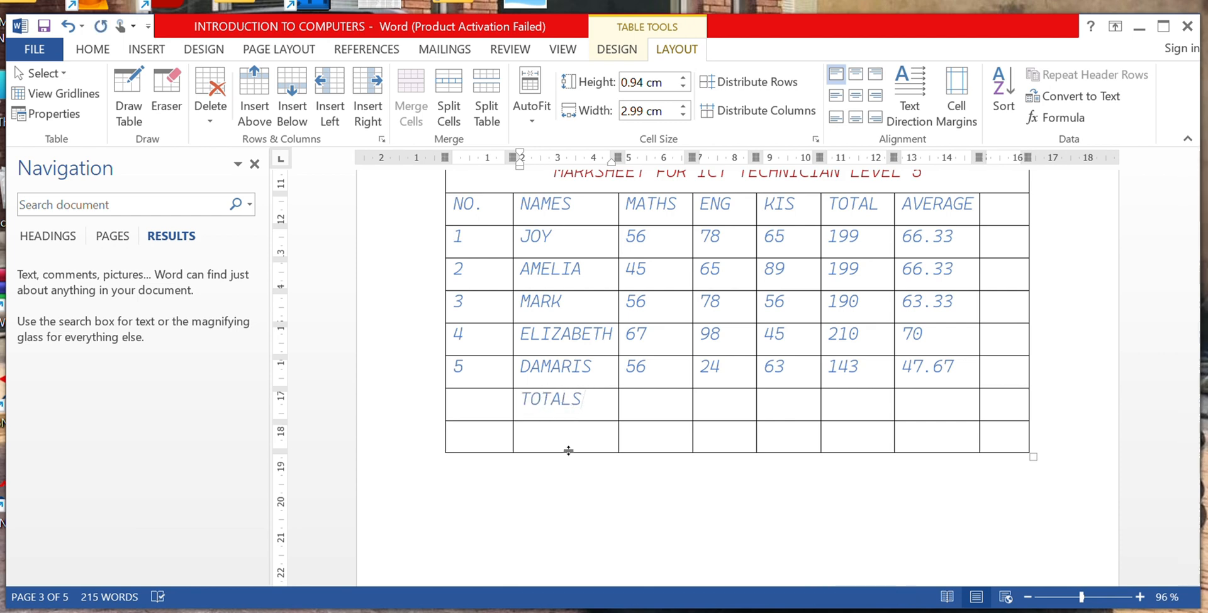
click(562, 435)
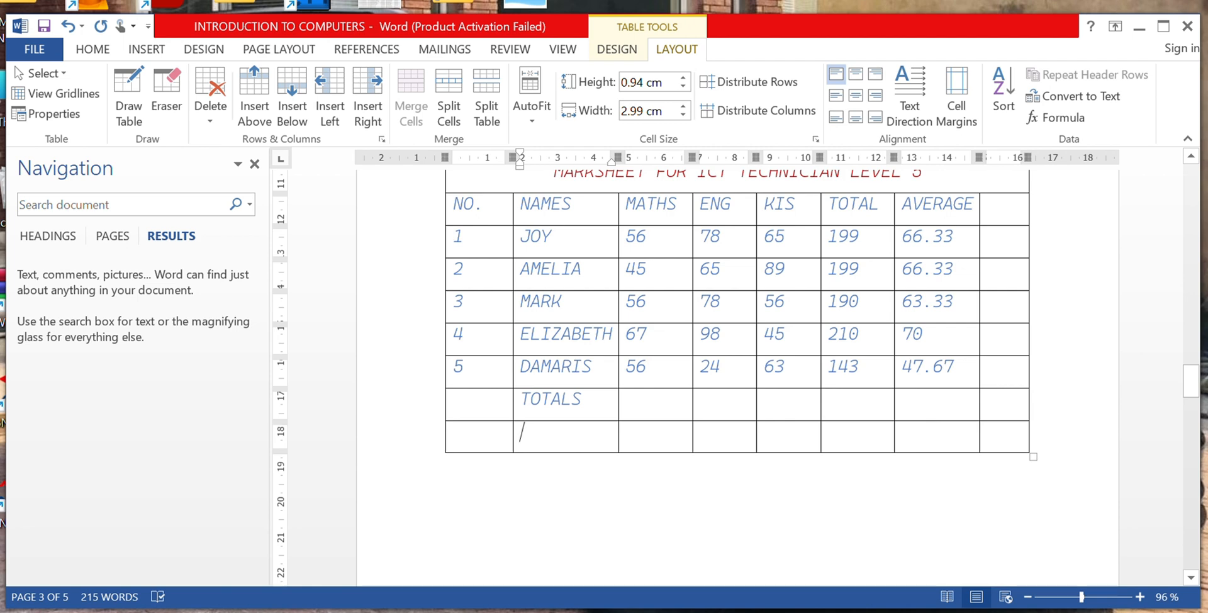
text(AVERAGE)
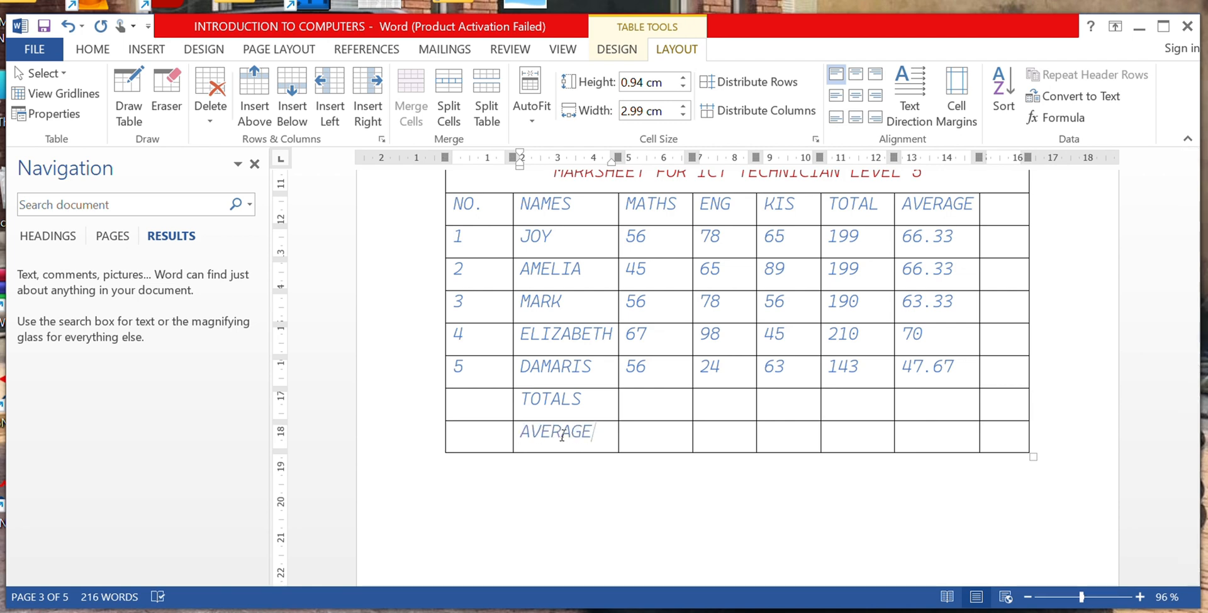
Step: Calculate the MATHS column's average in the AVERAGE row with the formula =AVERAGE(ABOVE)
click(663, 397)
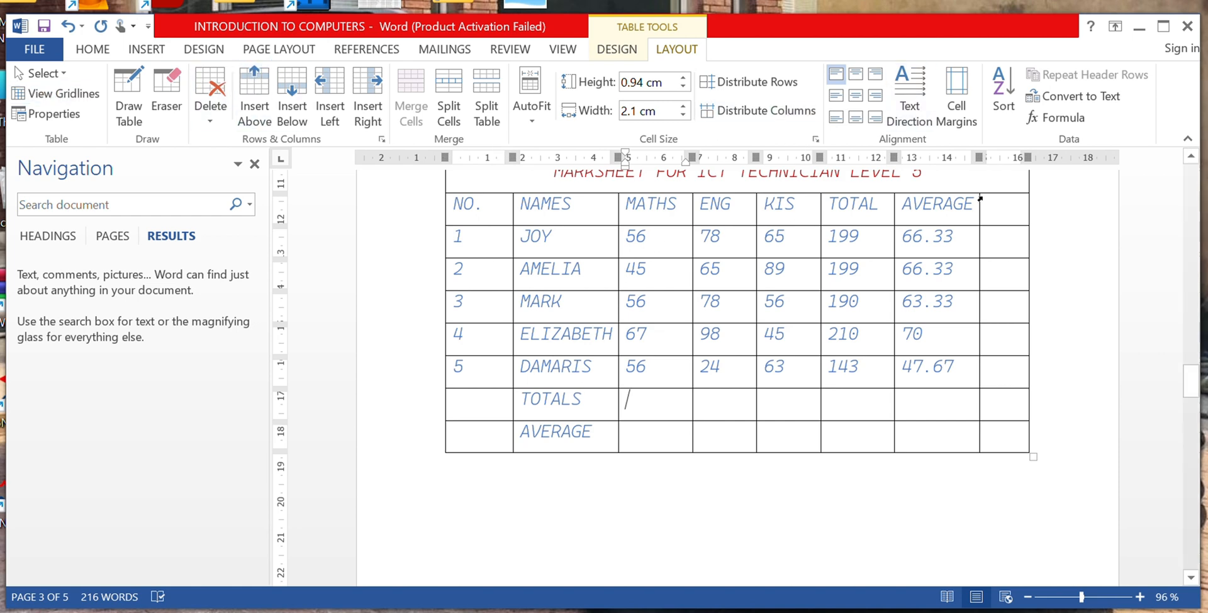
click(613, 468)
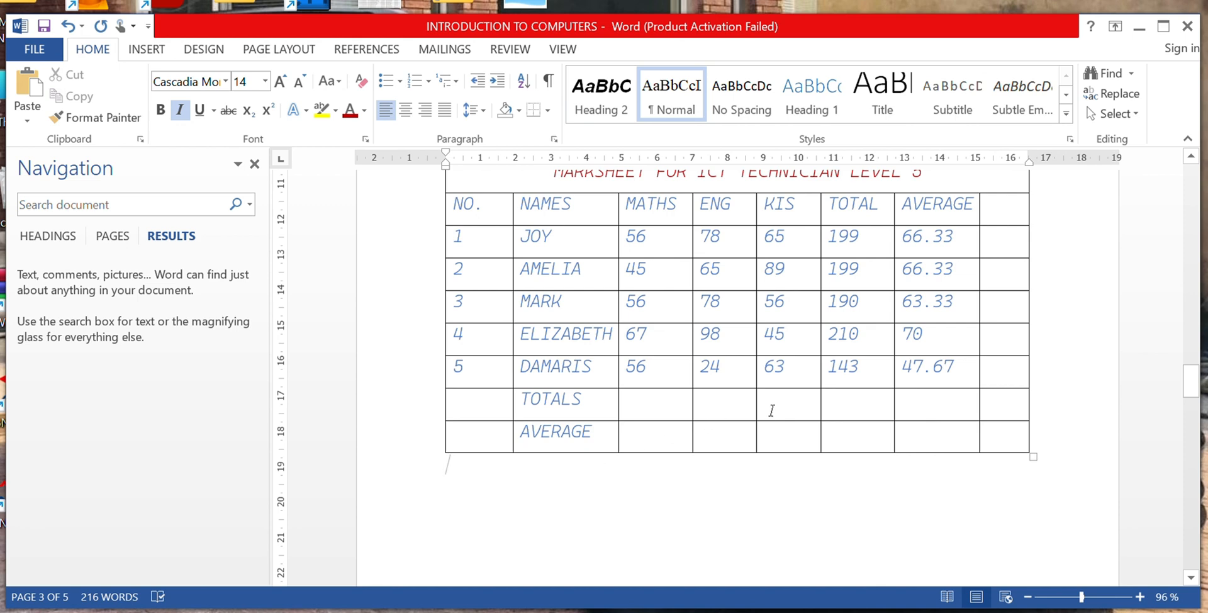
click(663, 435)
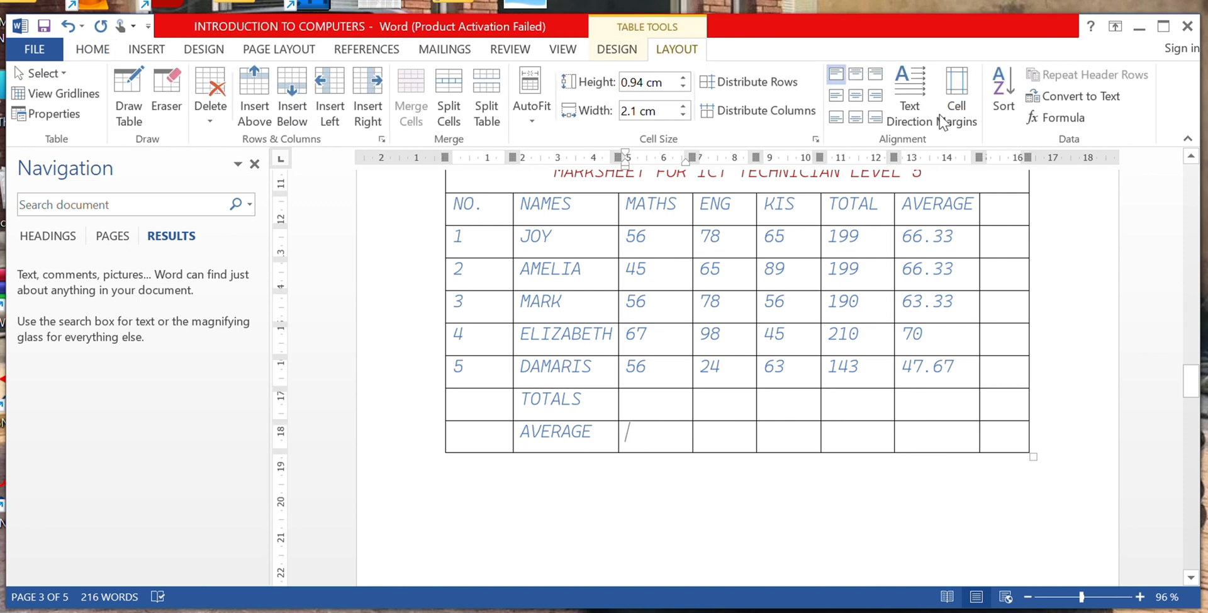
click(1048, 116)
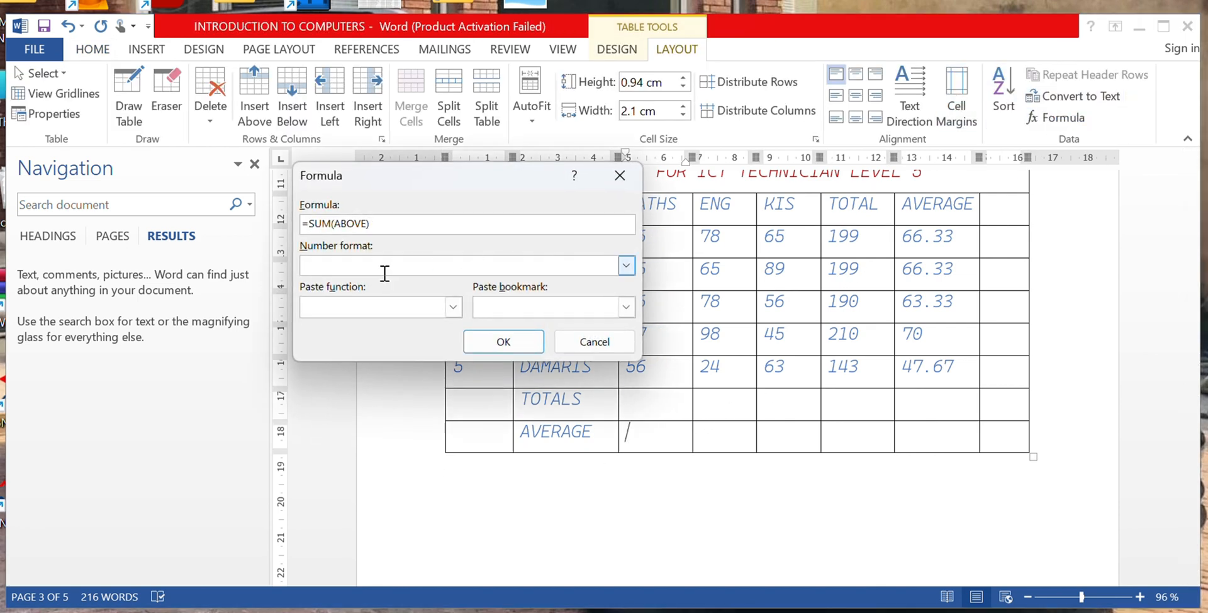
click(504, 342)
drag(396, 225, 308, 231)
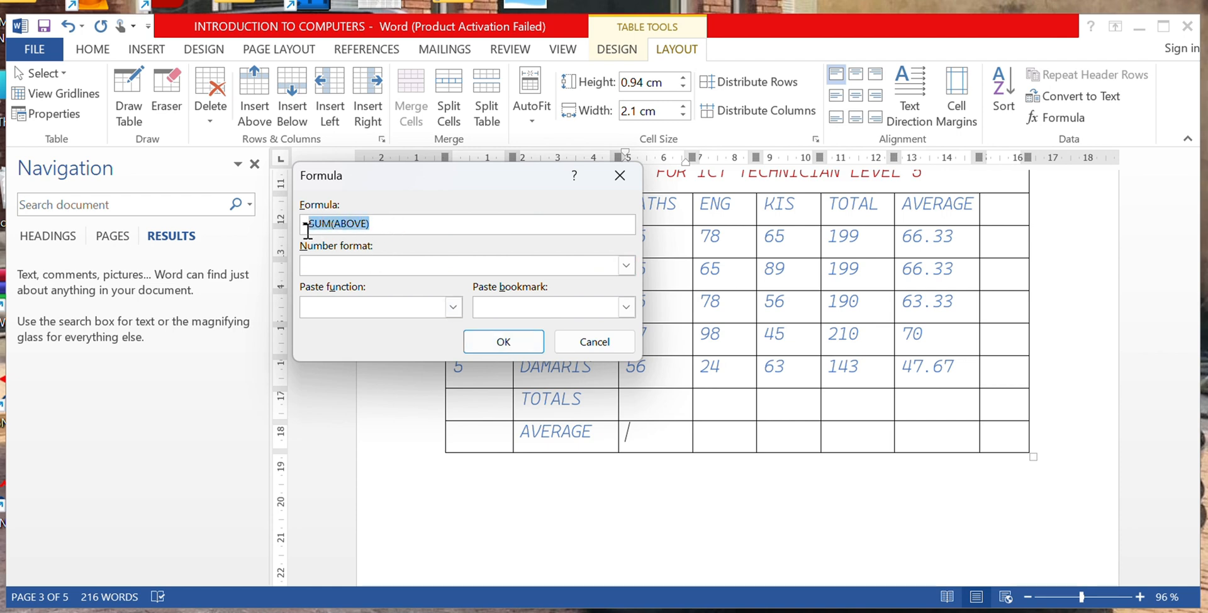
text(AVERAGE(ABOV)
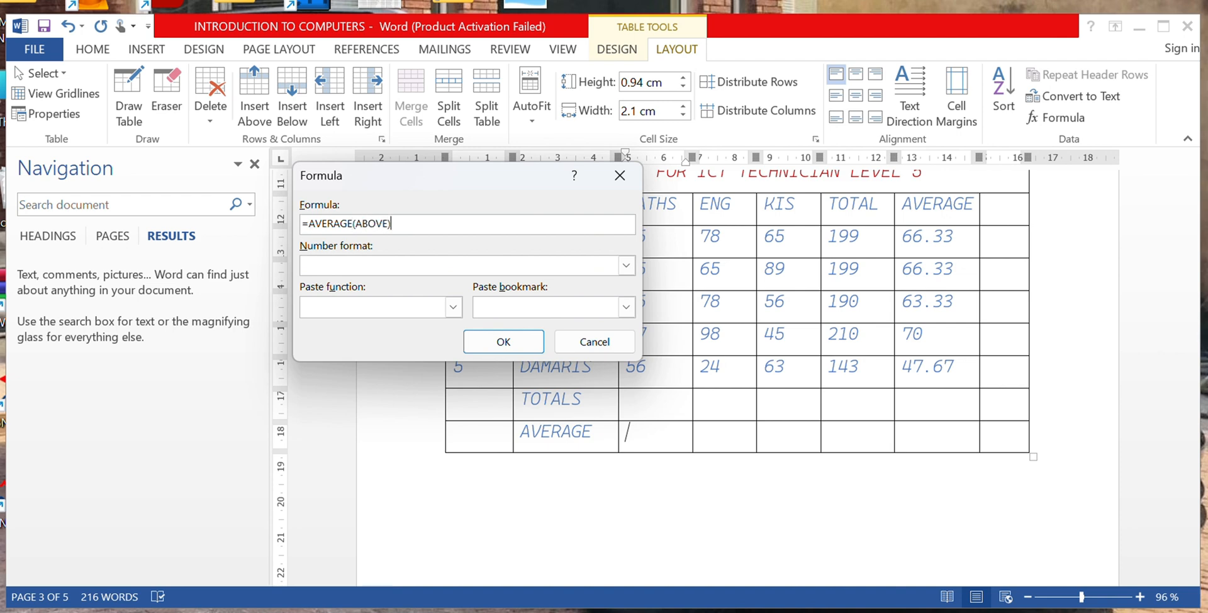
click(501, 341)
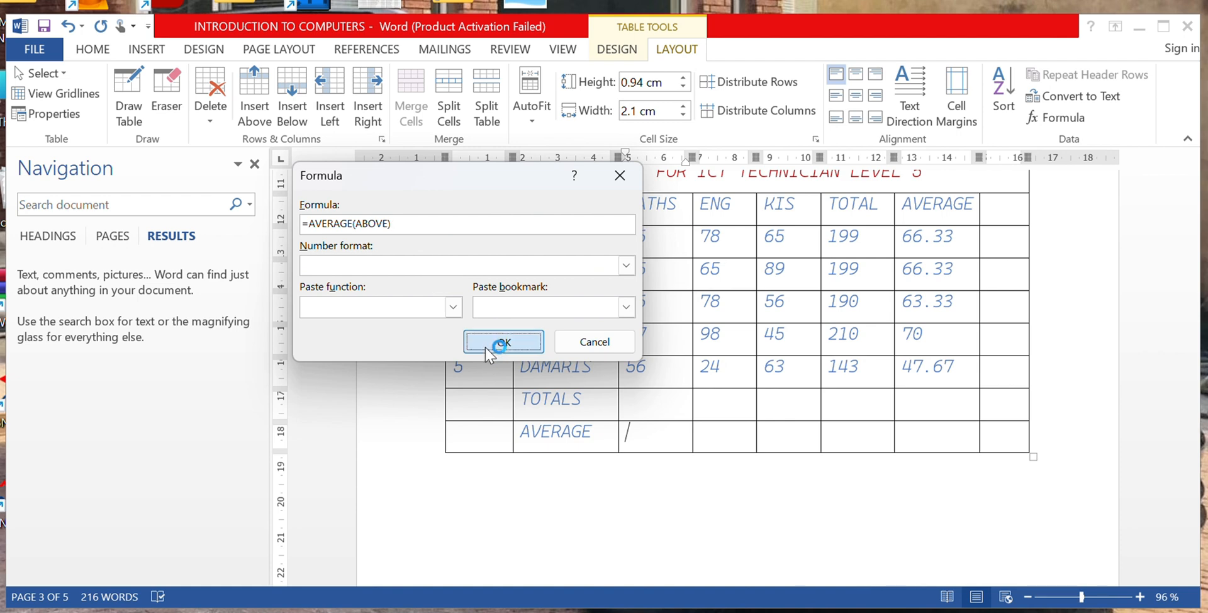
Step: Calculate the ENG column's average in the AVERAGE row with the formula =AVERAGE(ABOVE)
click(769, 442)
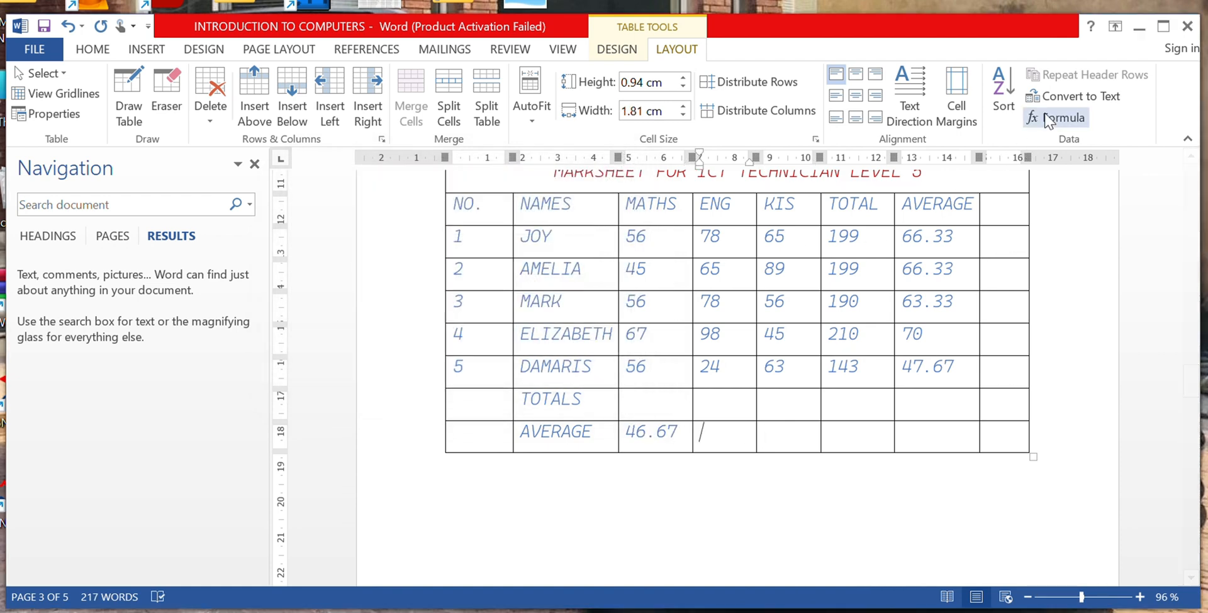
click(1057, 117)
drag(396, 224, 302, 224)
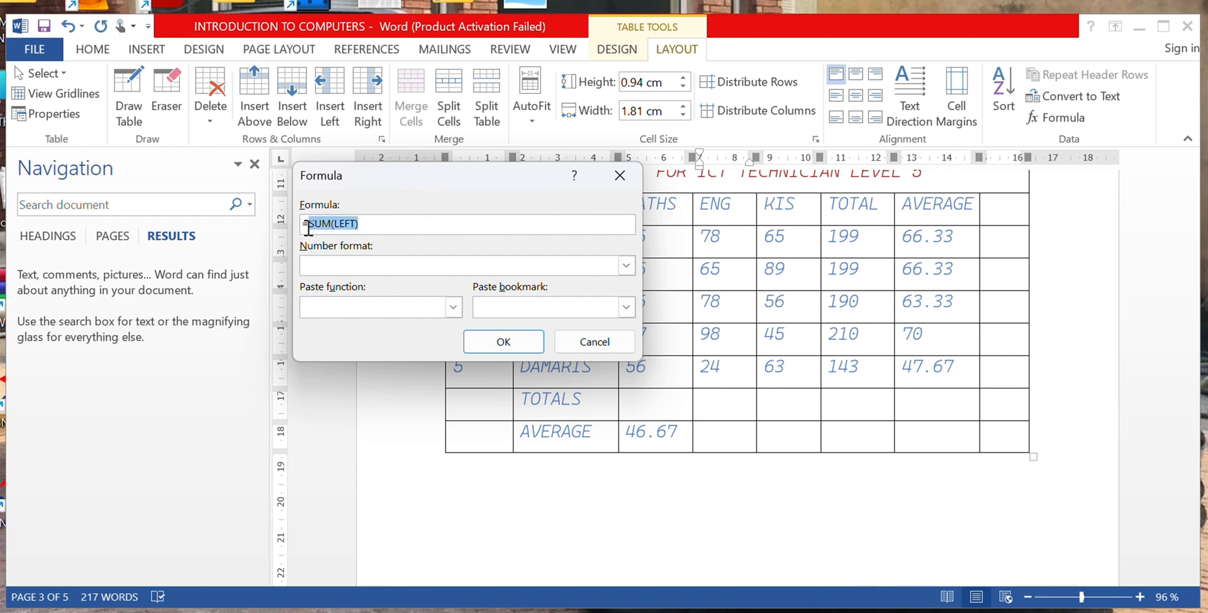
text(=AVERAGE)
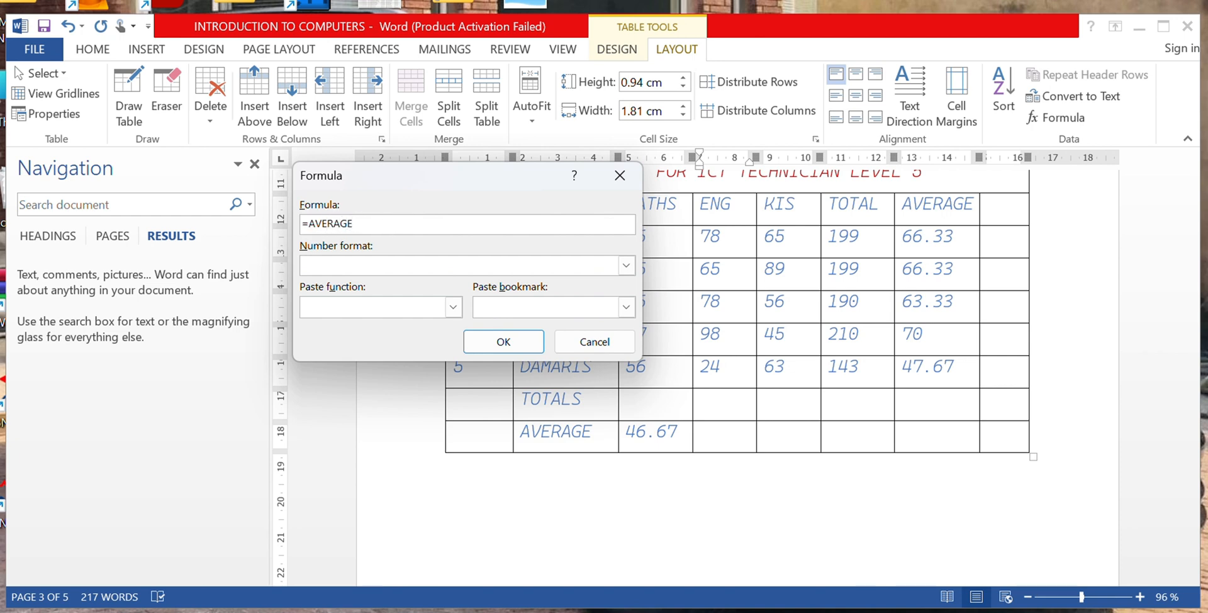
text((ABOVE)
click(497, 340)
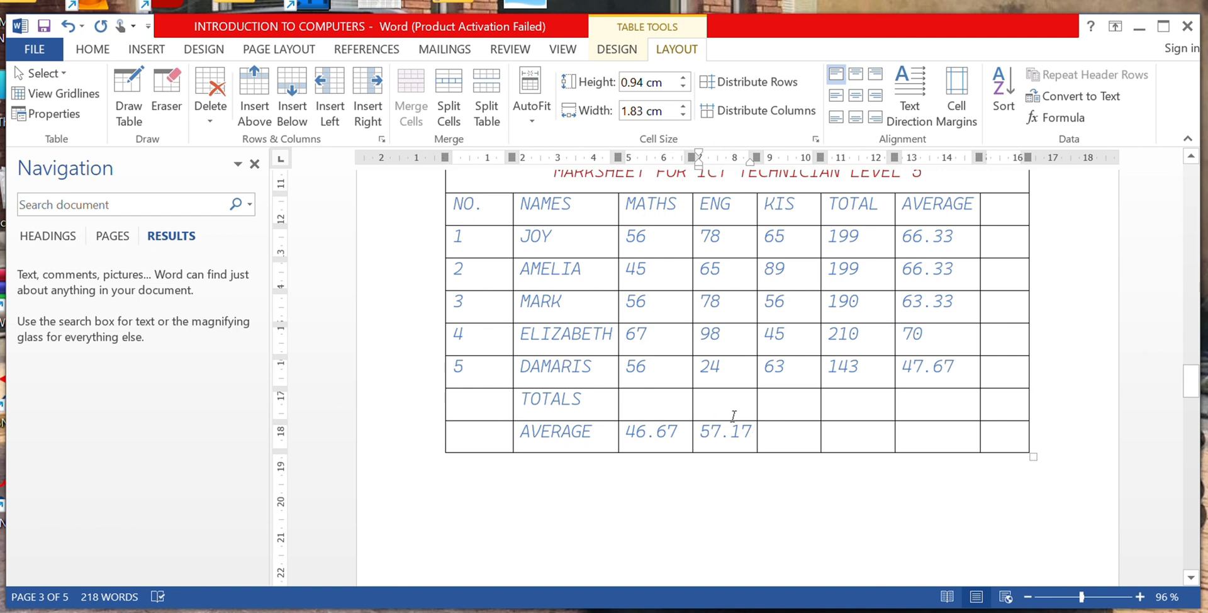
Step: Calculate the KIS column's average in the AVERAGE row with the formula =AVERAGE(ABOVE)
click(757, 432)
click(791, 440)
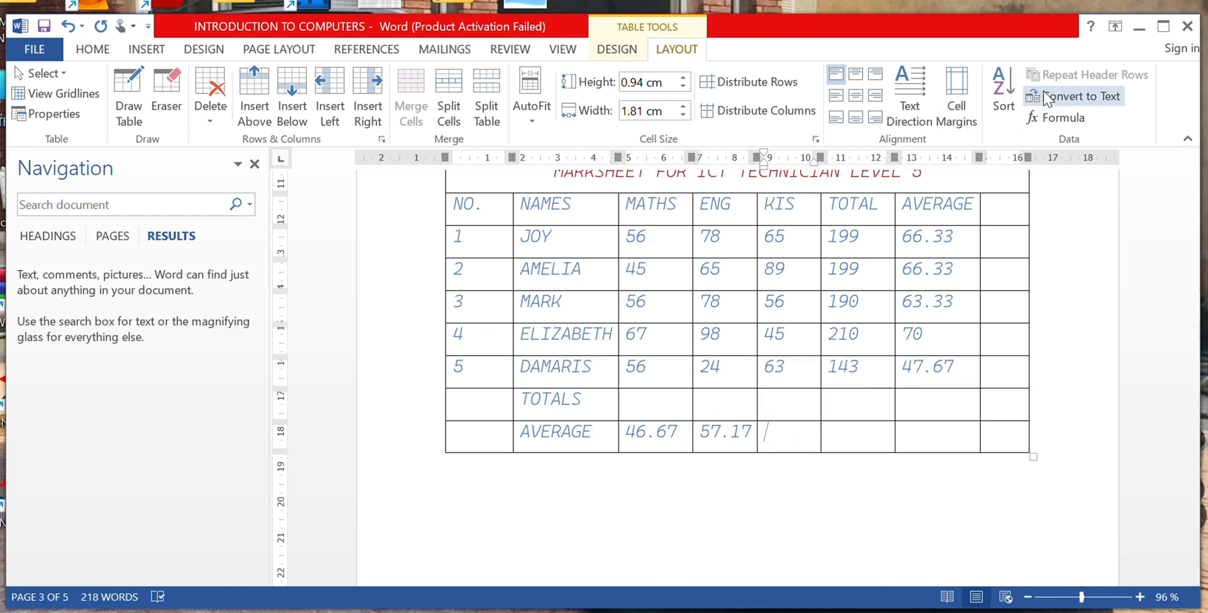
click(1046, 114)
drag(396, 233, 308, 228)
text(AVE)
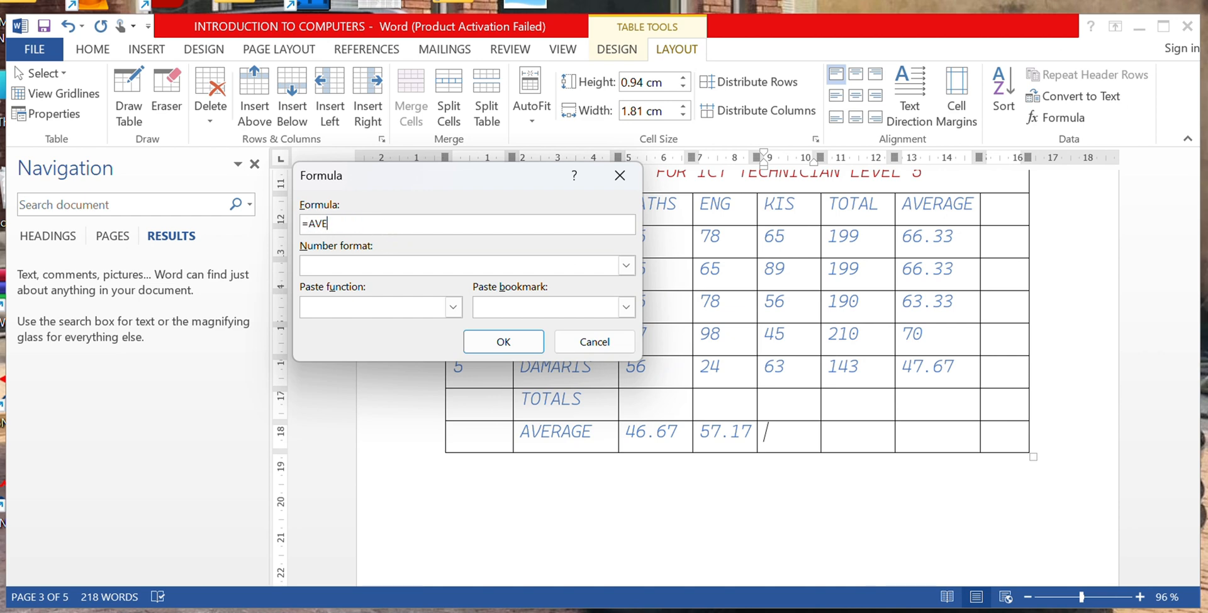
text(RAGE(ABOVE))
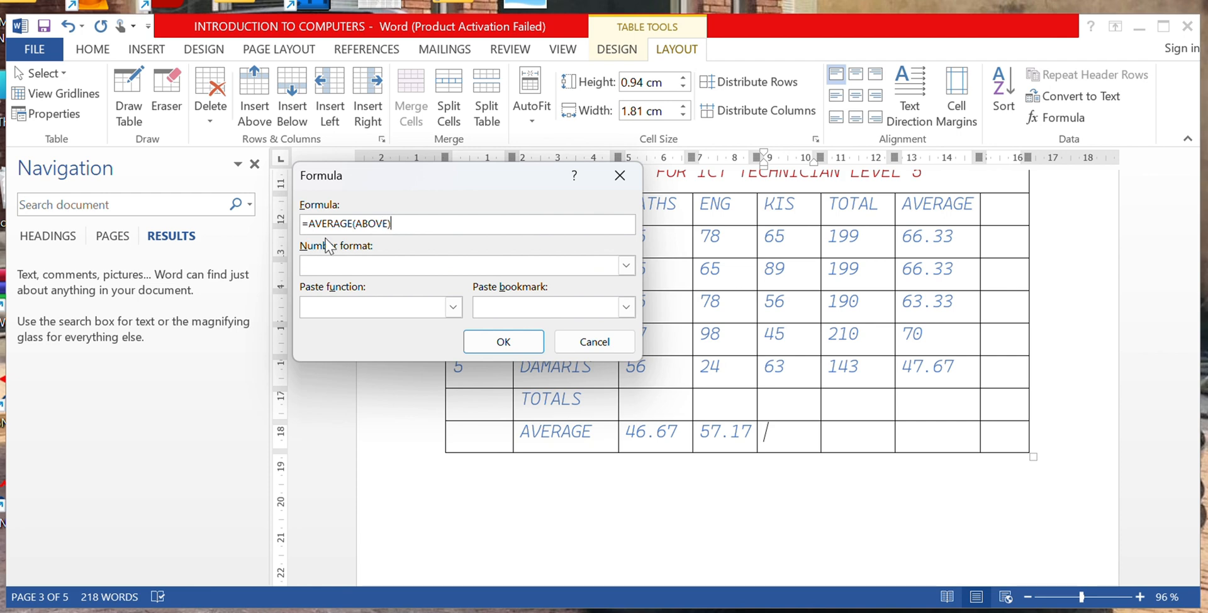
click(504, 342)
click(871, 458)
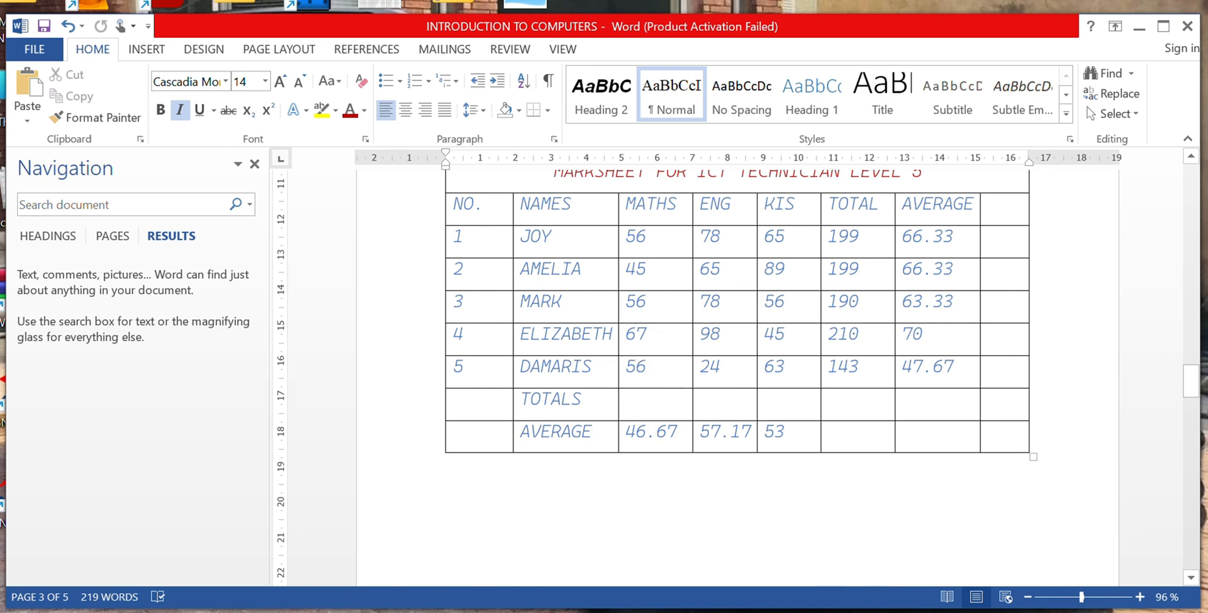
Step: Fill the TOTALS row for the MATHS, ENG and KIS columns with the formula =SUM(ABOVE)
click(665, 381)
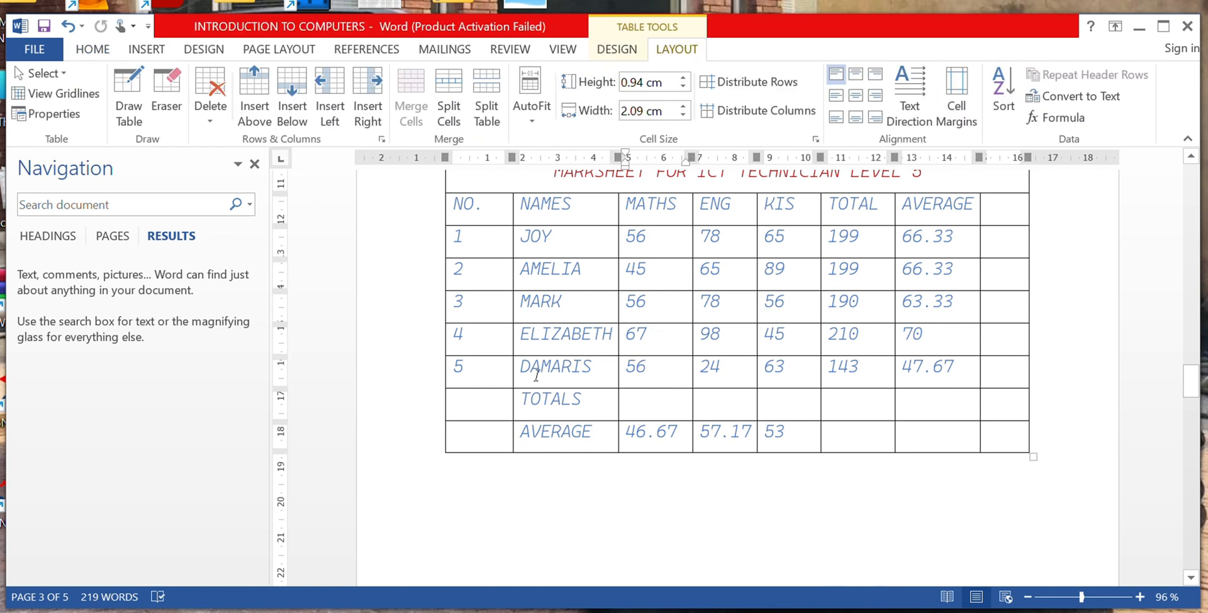
click(1041, 118)
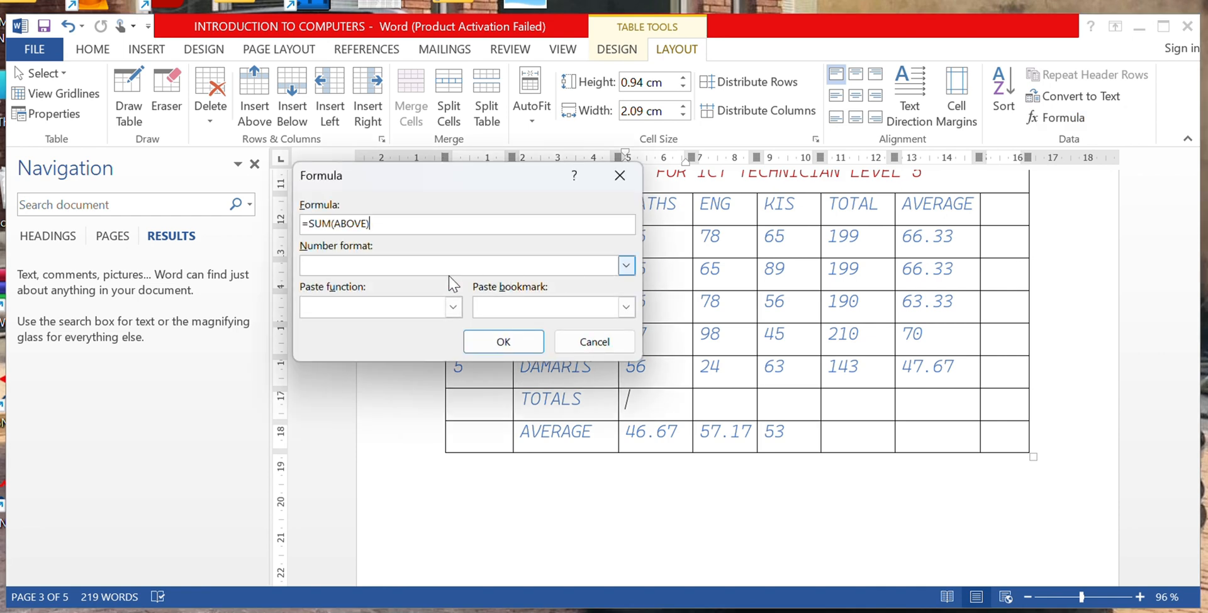
click(499, 340)
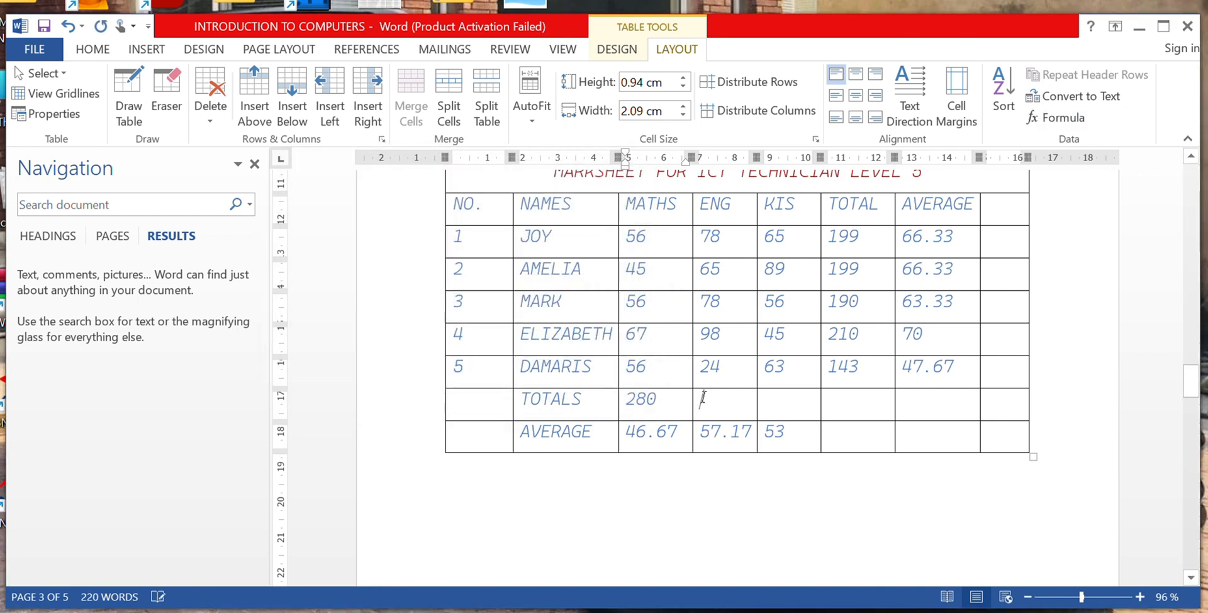
click(702, 398)
click(1054, 119)
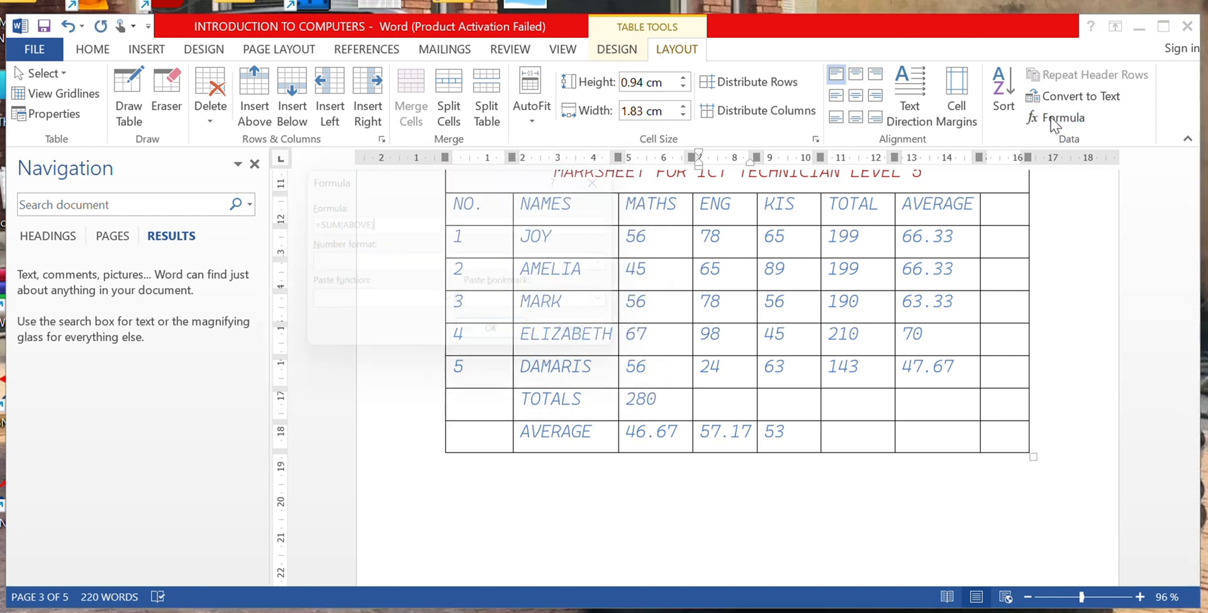
click(501, 339)
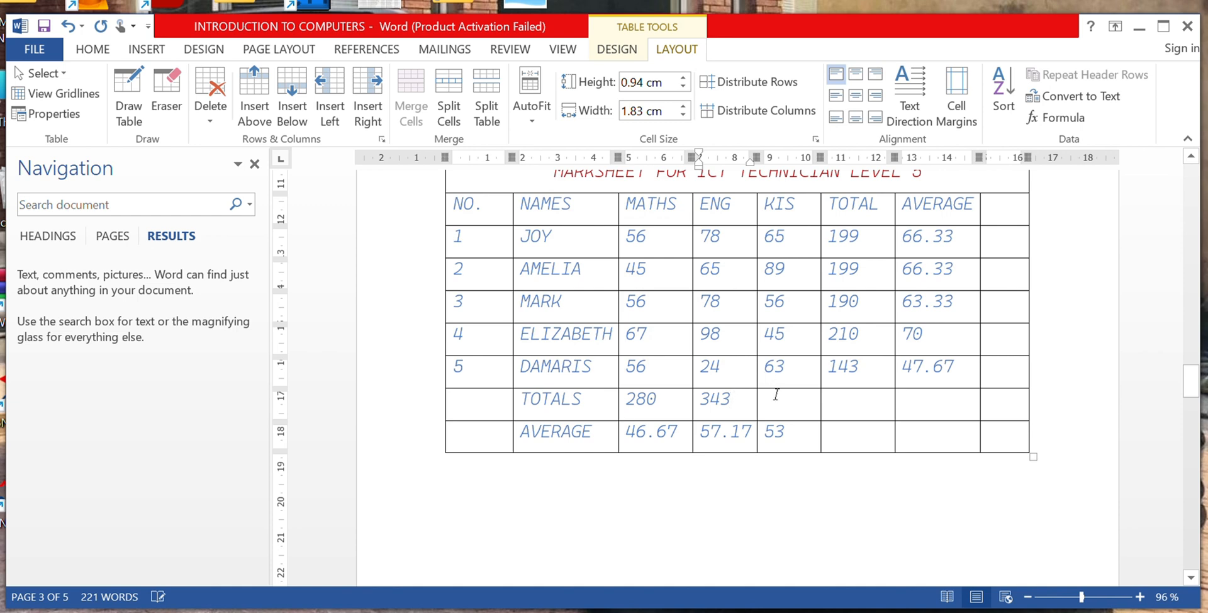
click(776, 395)
click(1047, 118)
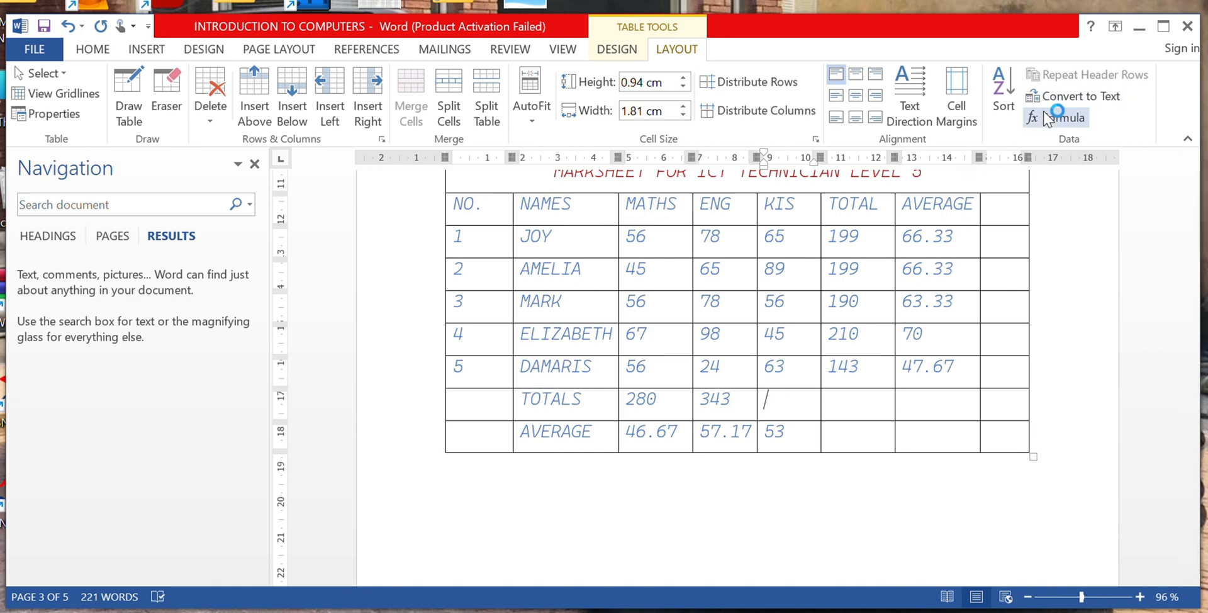
click(498, 340)
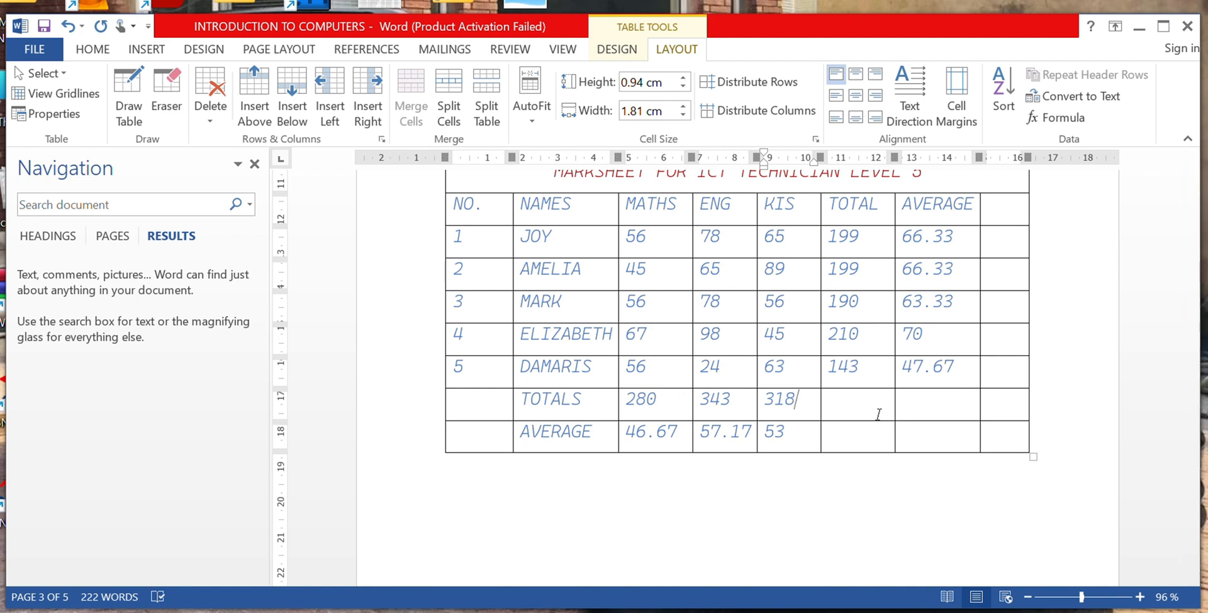
click(906, 431)
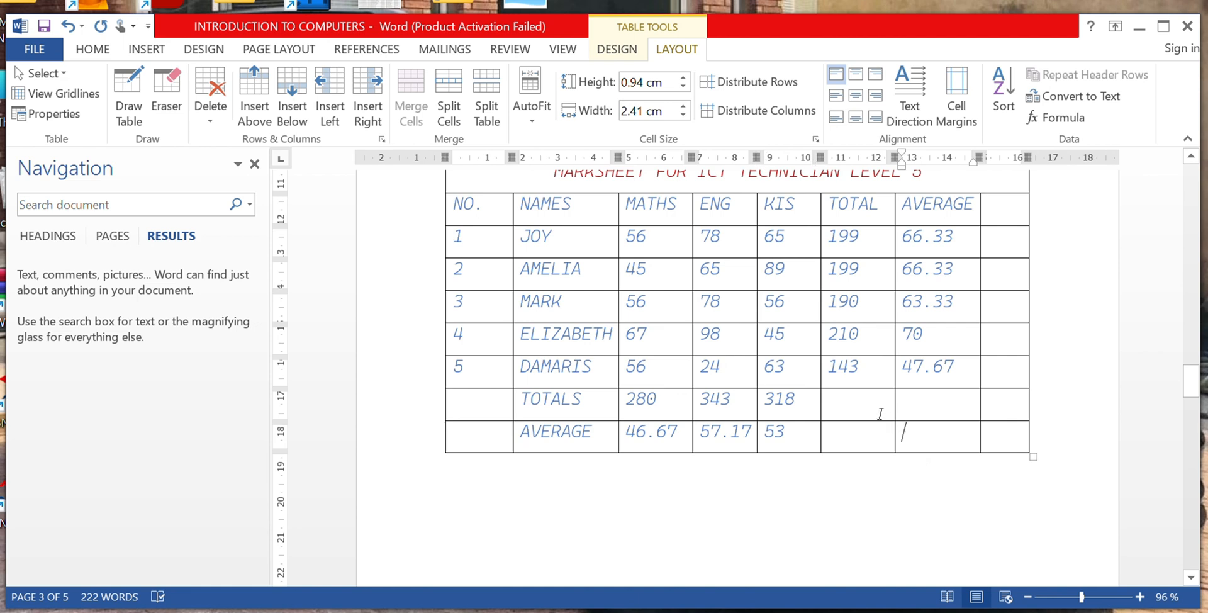
Step: Try the formula =SUM(ABOVE) in the TOTAL column's cell of the TOTALS row, and clear the result
click(877, 406)
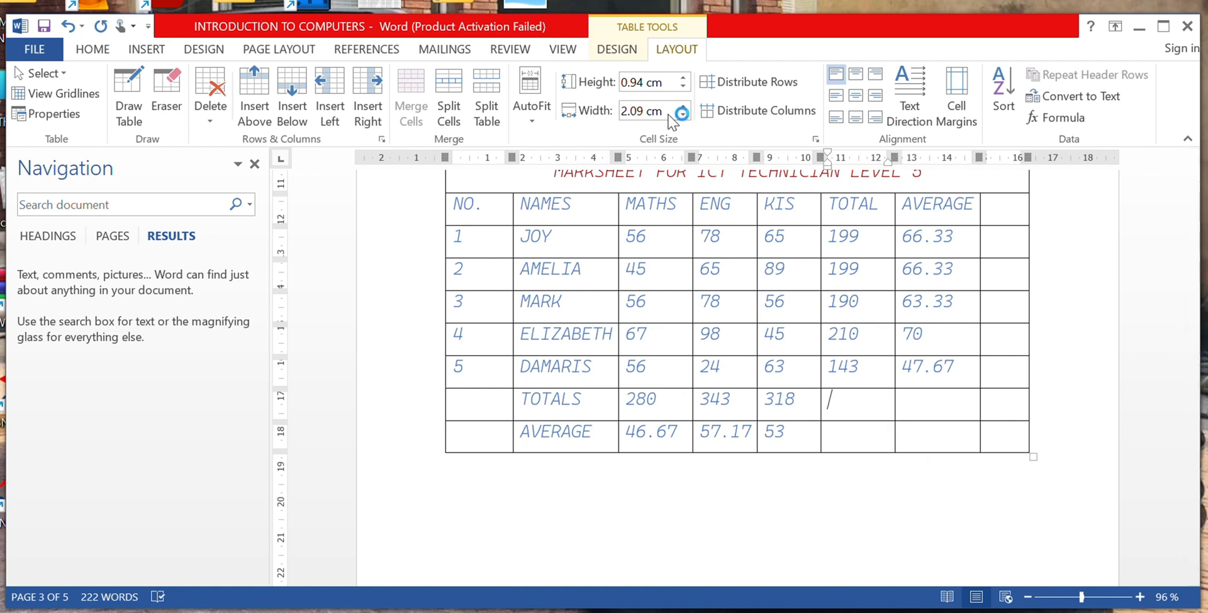
click(1045, 118)
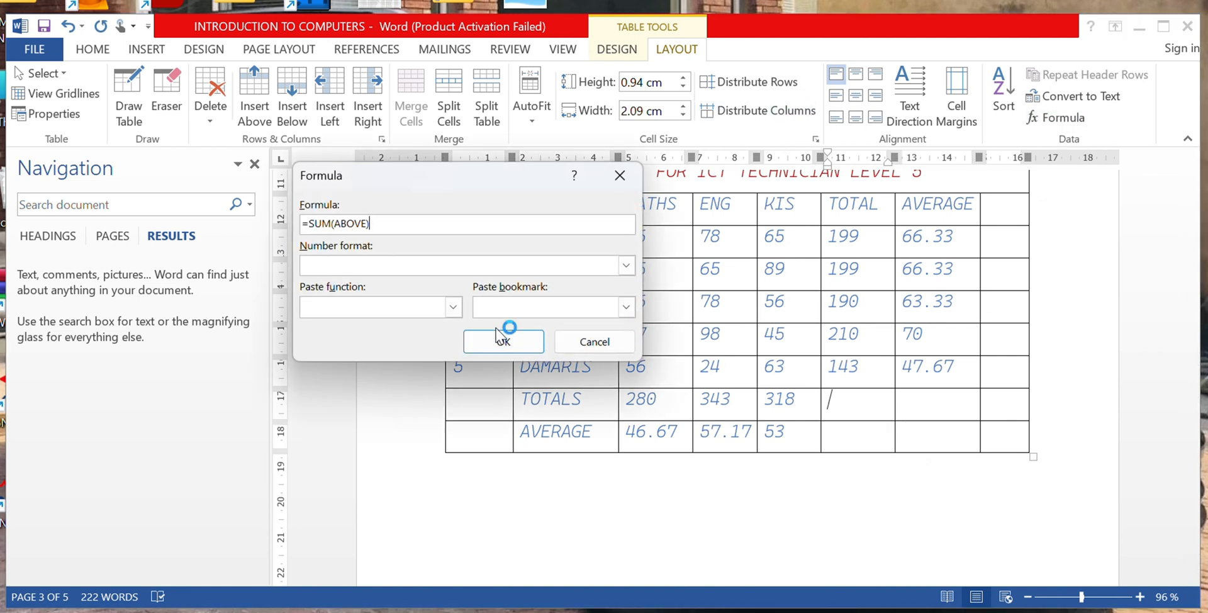
click(506, 340)
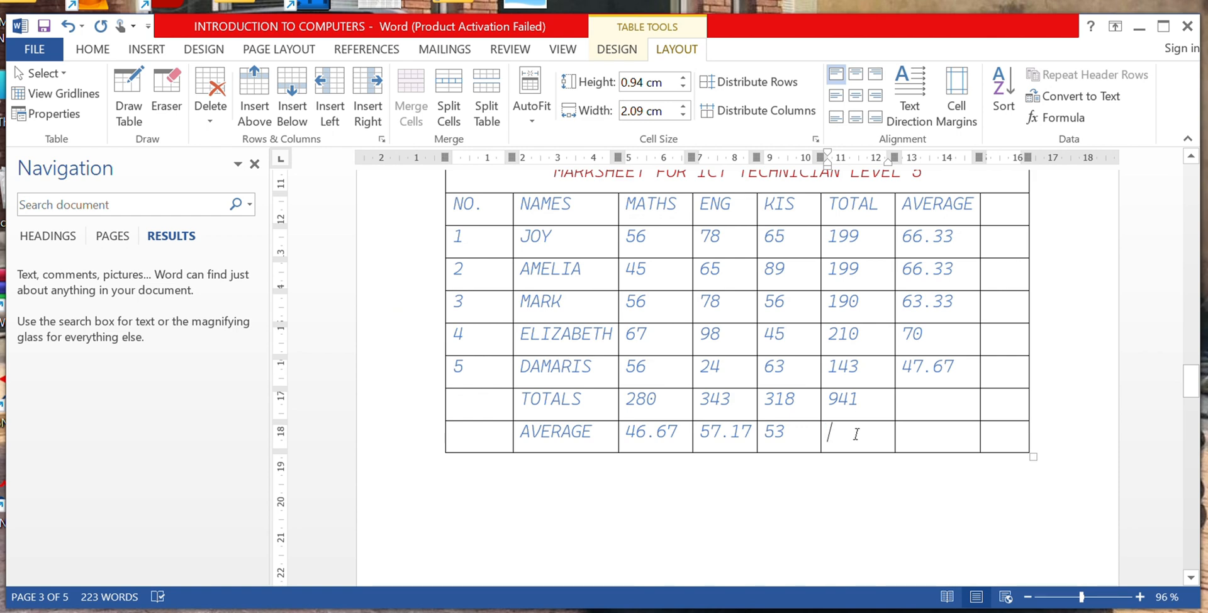
click(864, 403)
key(BackSpace)
key(BackSpace)
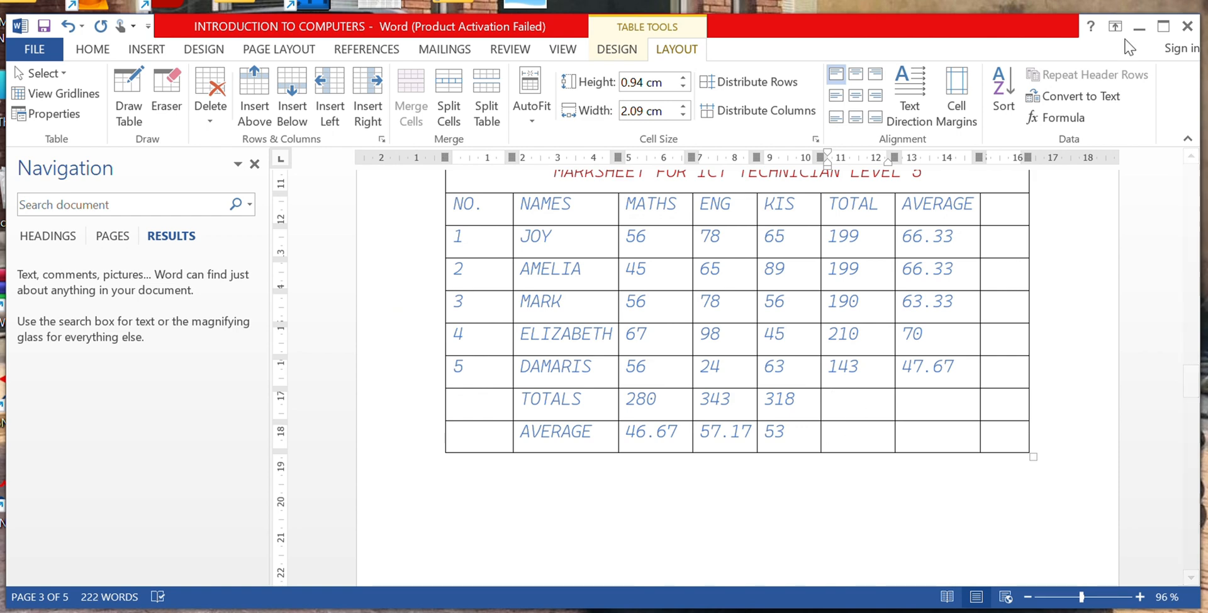
Step: Calculate the average of the TOTAL column with the formula =AVERAGE(ABOVE) in its empty TOTALS row cell
click(1055, 118)
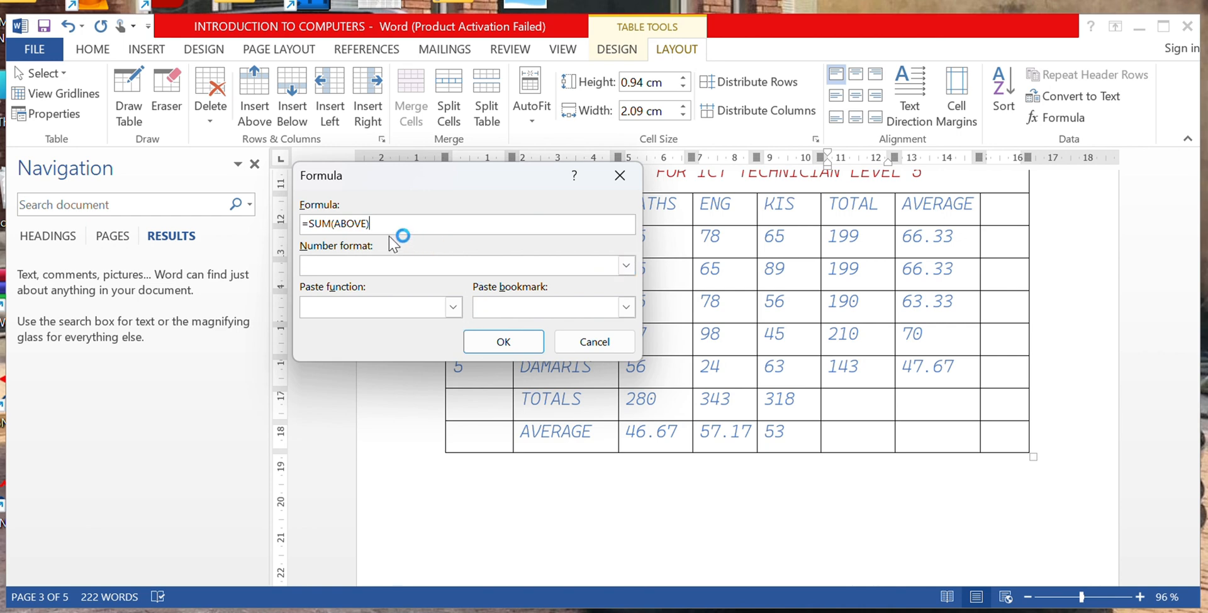
drag(371, 225, 307, 233)
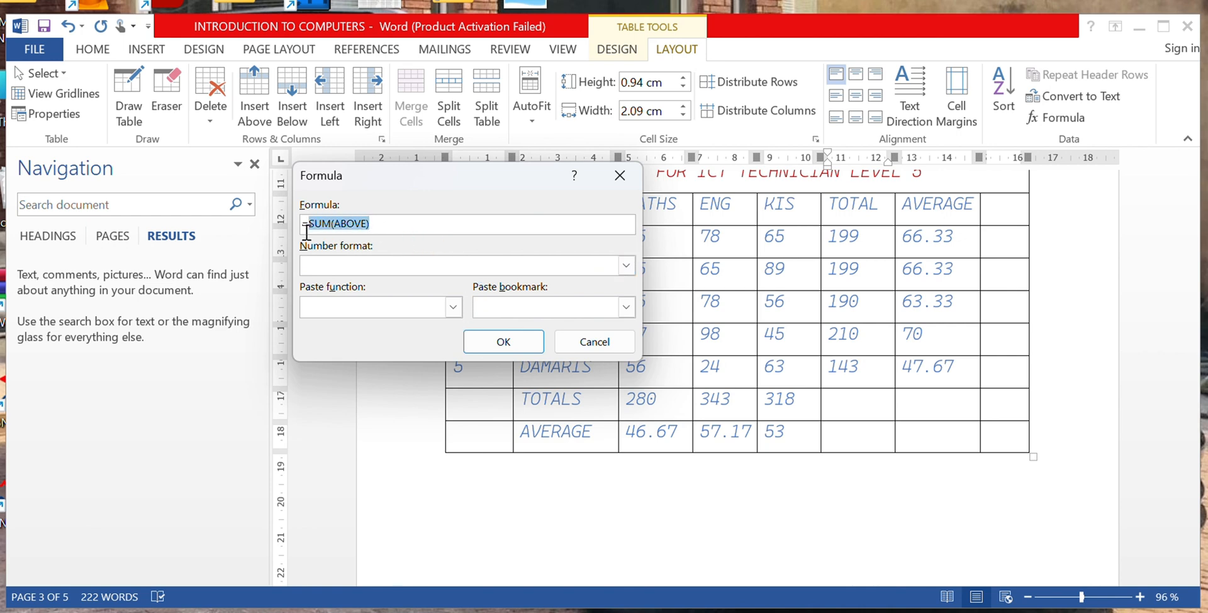
key(BackSpace)
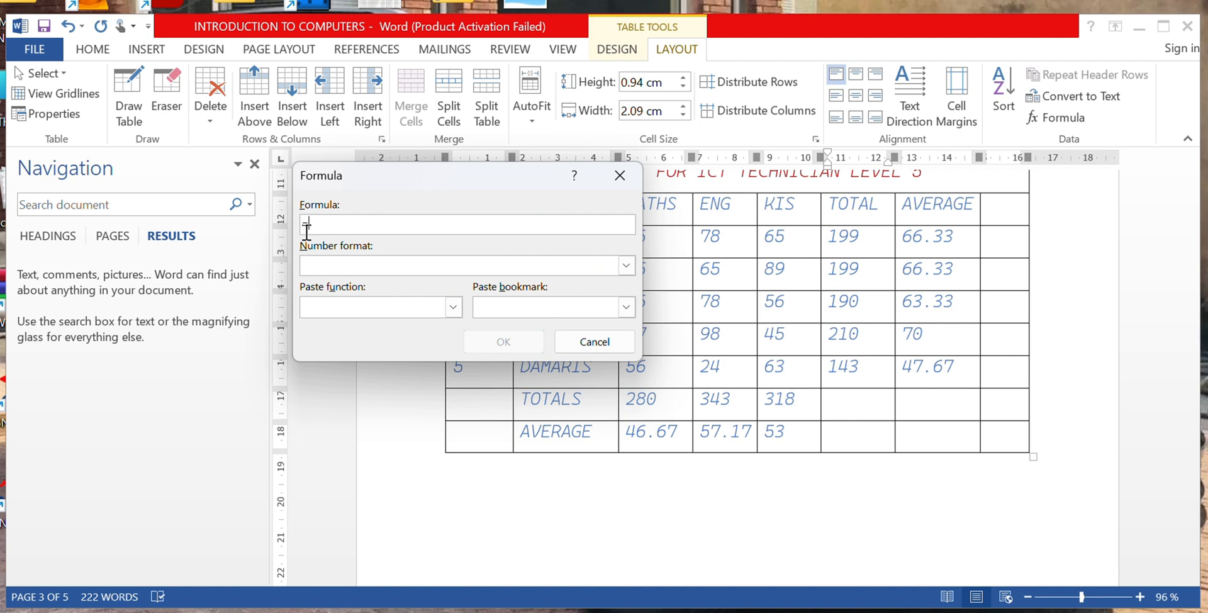
text(AVERAGE)
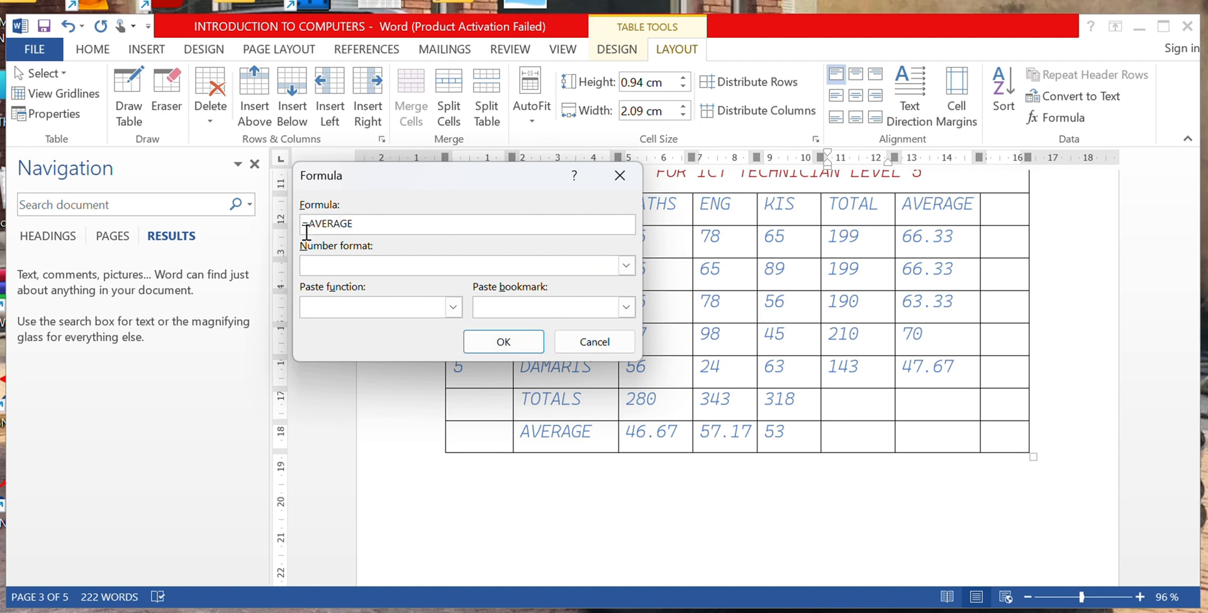
text((ABOVE)
click(534, 342)
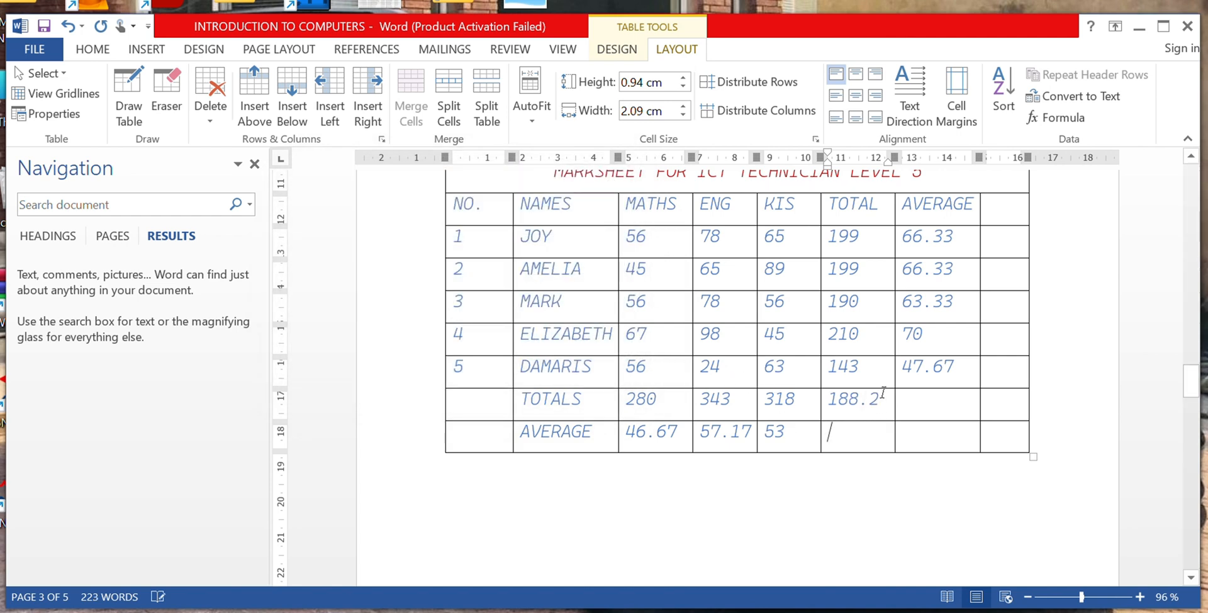
Step: Move the TOTAL column's average down to the AVERAGE row and fill its TOTALS cell with the formula =SUM(ABOVE)
drag(883, 396, 841, 437)
right_click(842, 409)
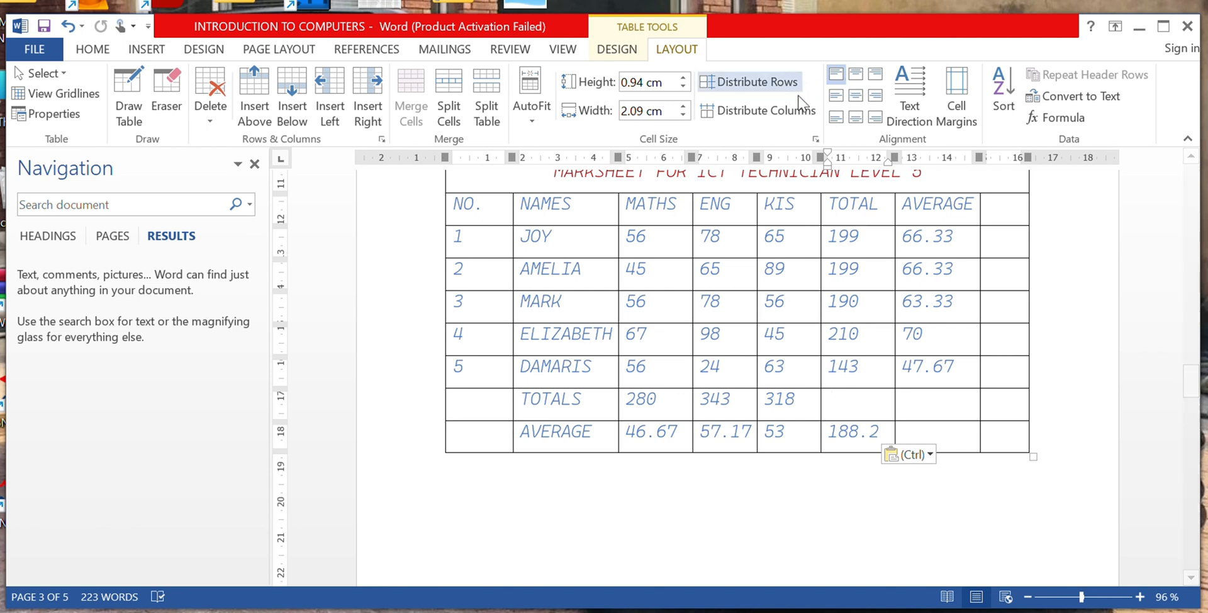
click(1057, 119)
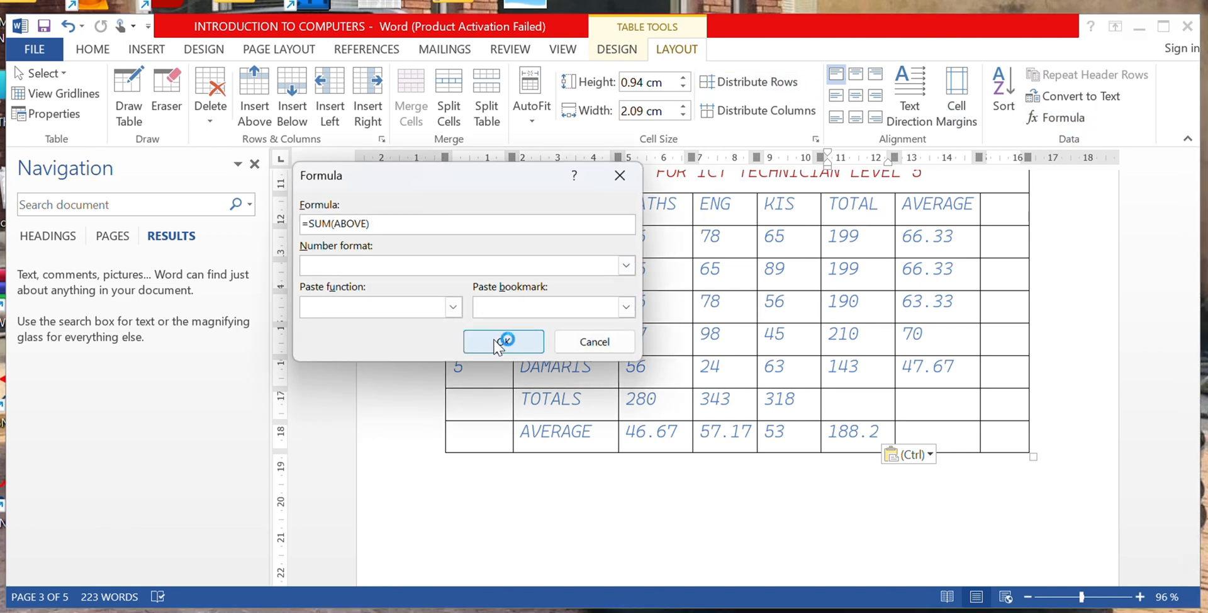
click(497, 345)
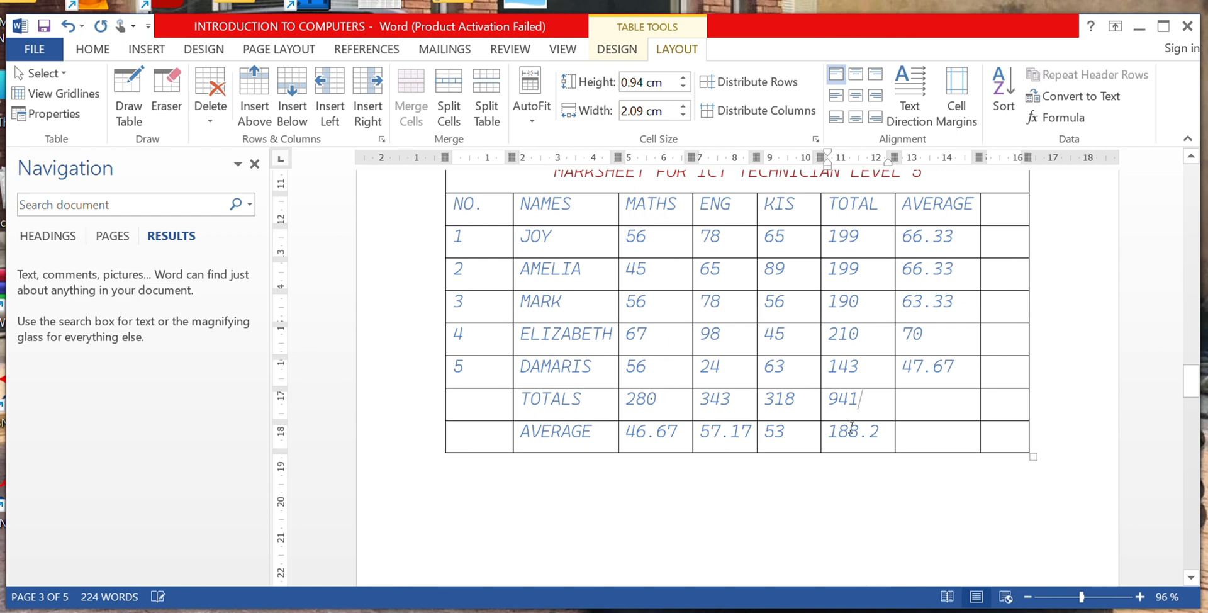
Step: Apply a custom bright green font colour to the TOTAL column's values in the TOTALS and AVERAGE rows
click(880, 433)
mouse_move(886, 434)
mouse_down()
mouse_move(856, 435)
mouse_move(856, 403)
mouse_up()
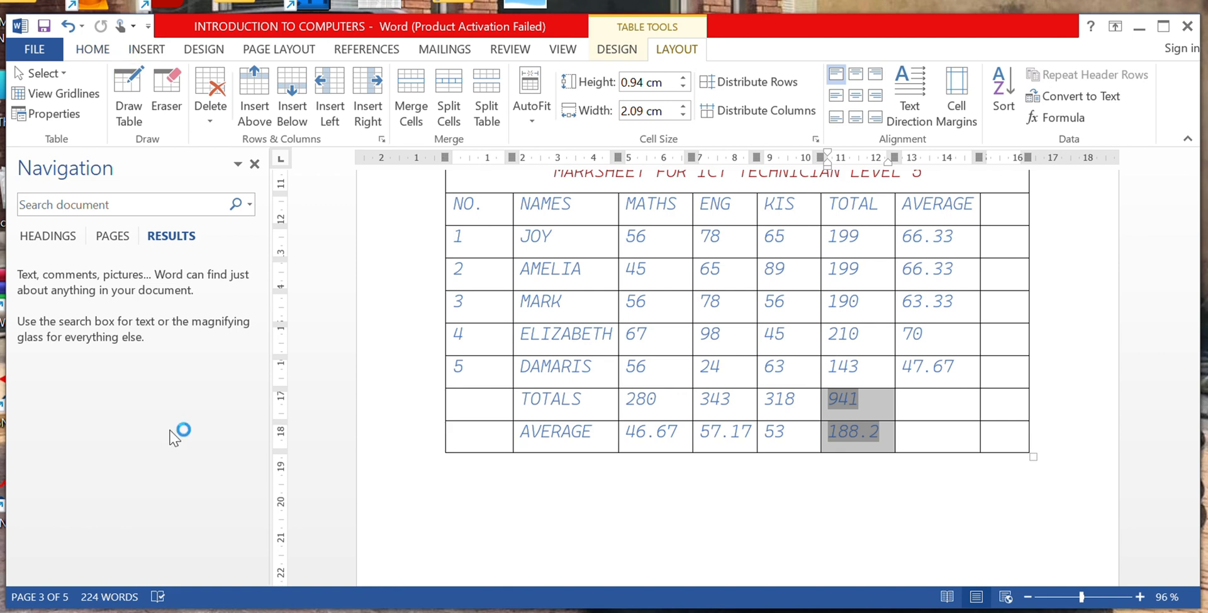
click(93, 49)
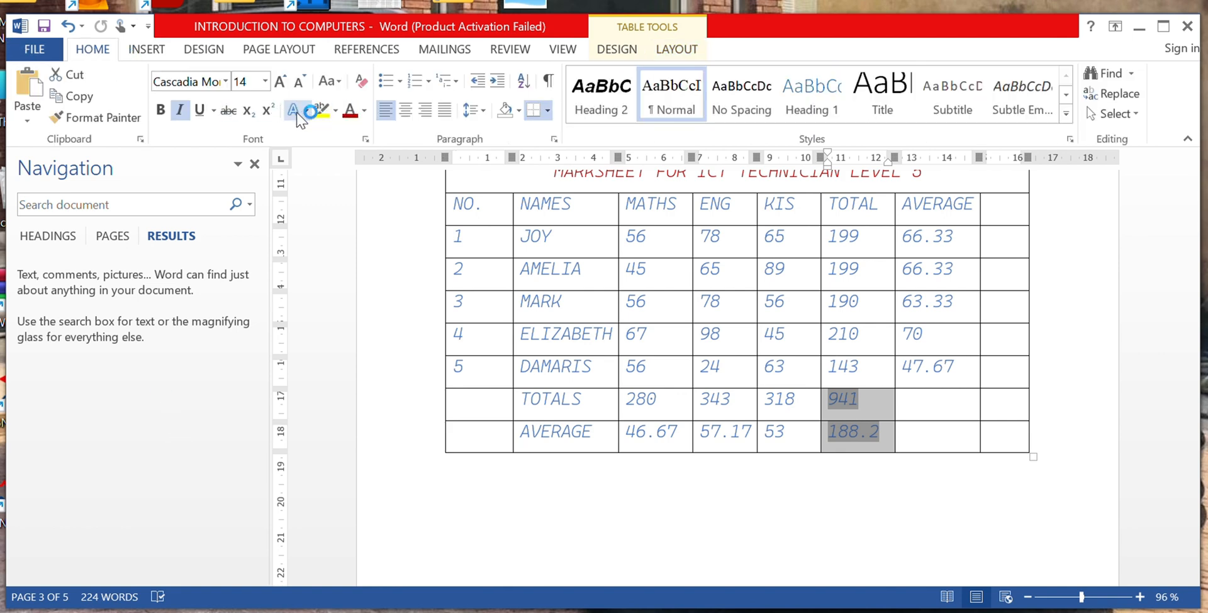
click(364, 111)
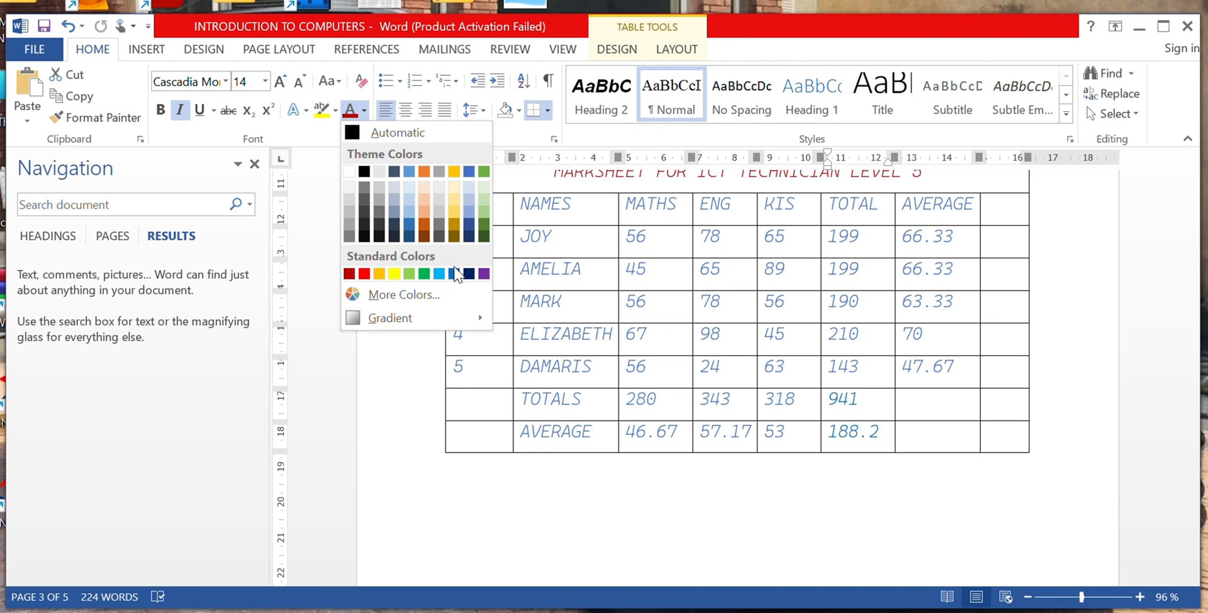
click(354, 295)
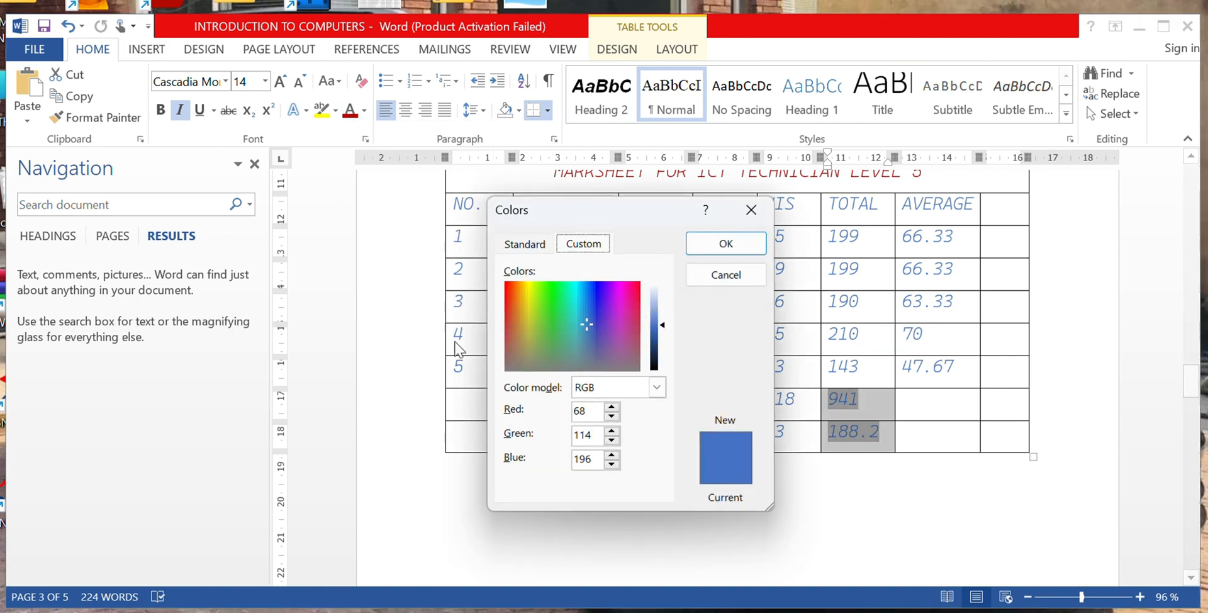
click(545, 285)
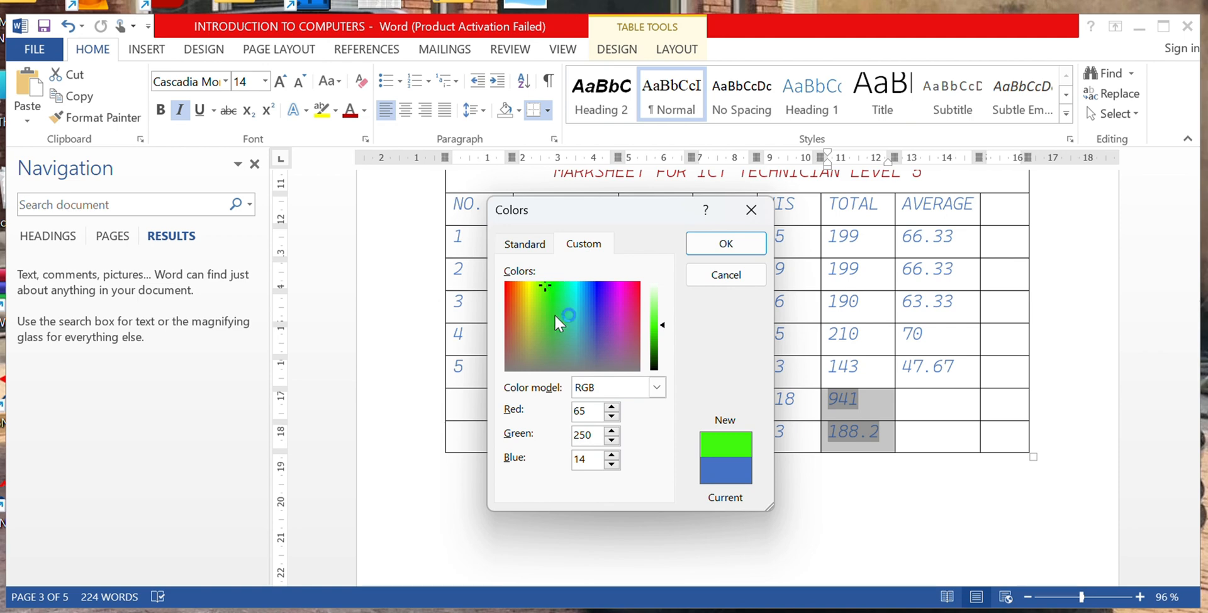
click(727, 244)
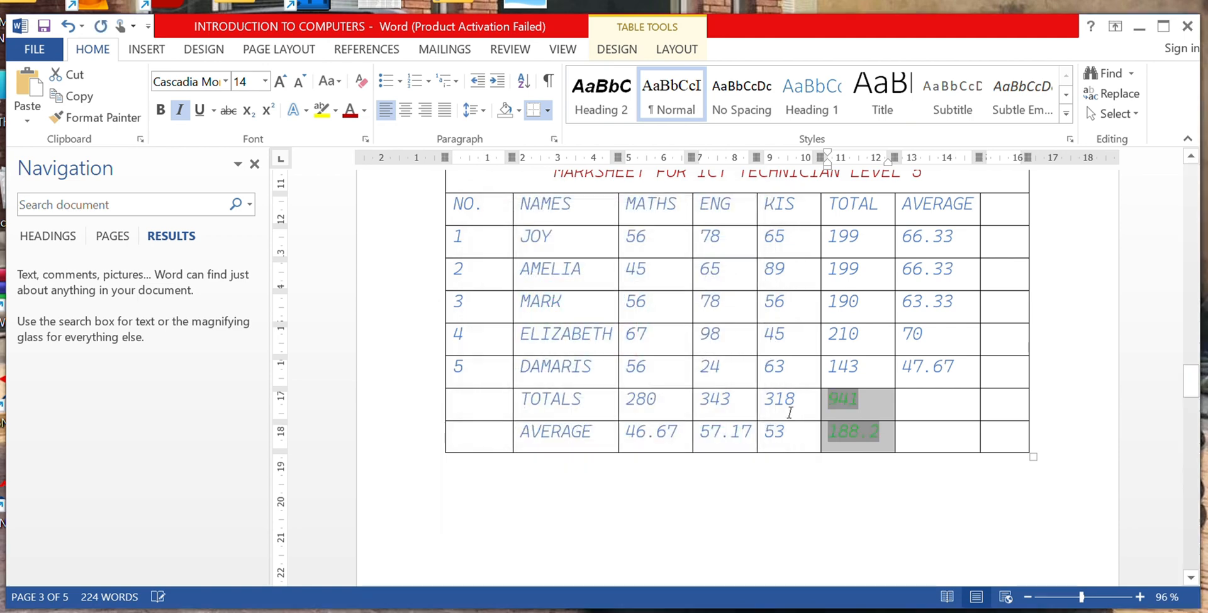
Step: Make the TOTAL column's values in the TOTALS and AVERAGE rows bold in the standard green font colour
click(876, 457)
drag(880, 433, 868, 402)
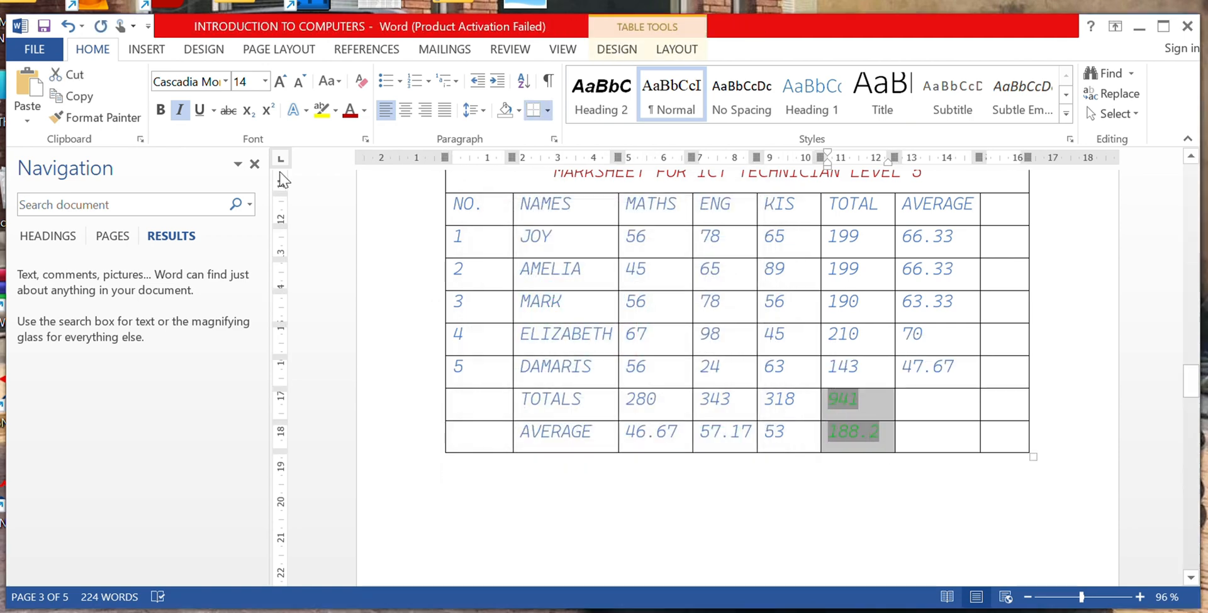
click(364, 111)
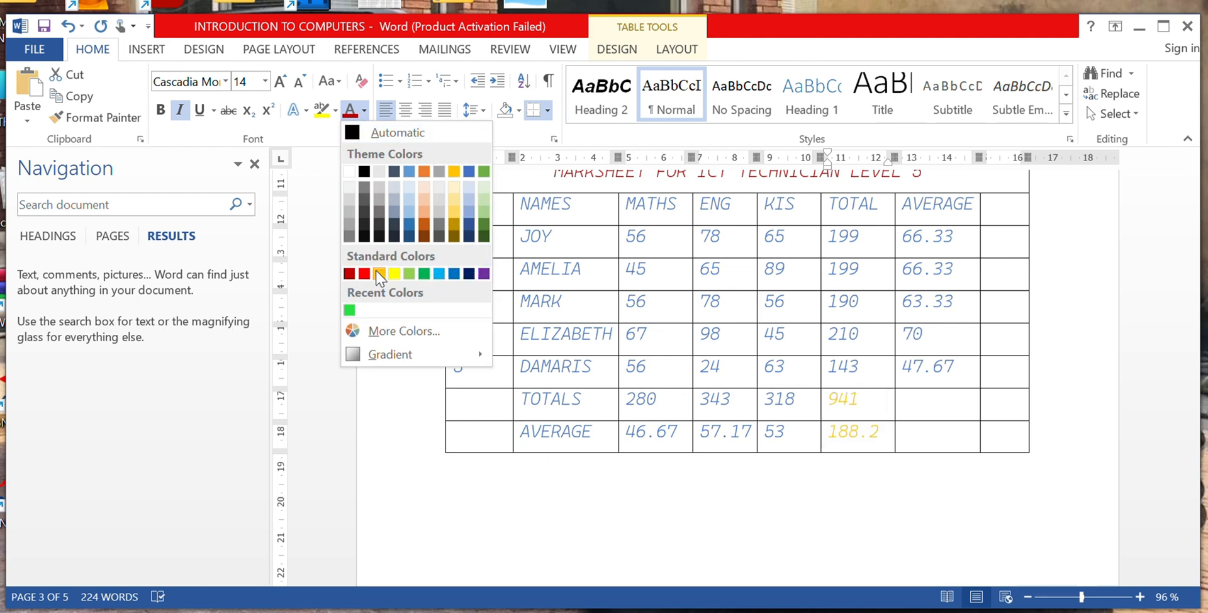
click(424, 277)
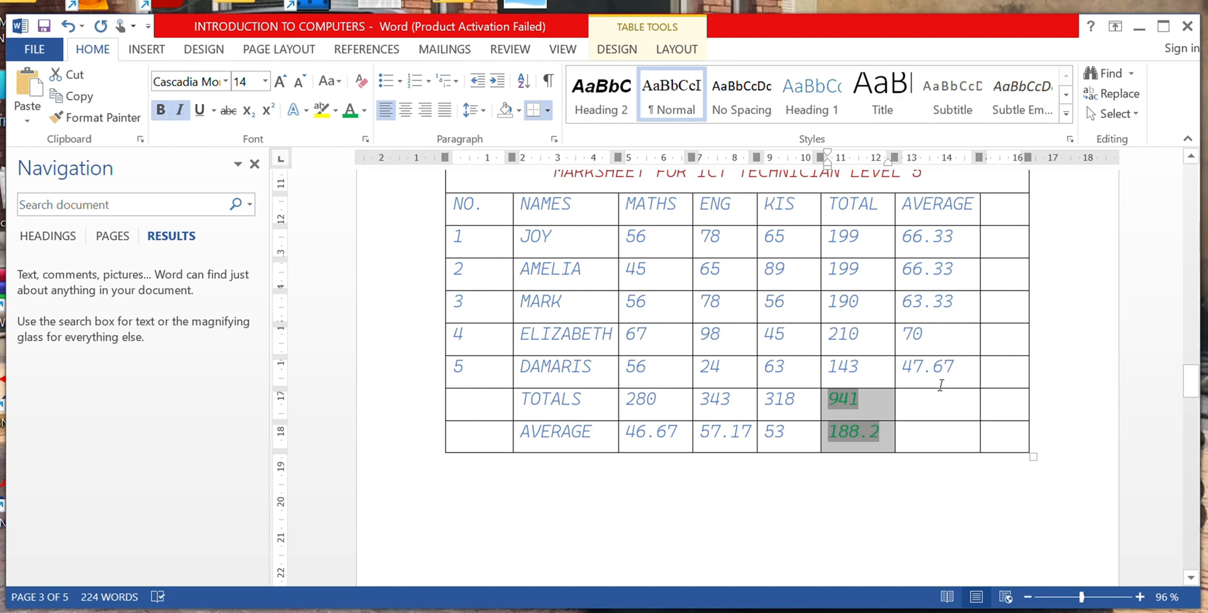
Step: Change the font colour of all five students' TOTAL and AVERAGE values to dark gold
drag(962, 375, 821, 238)
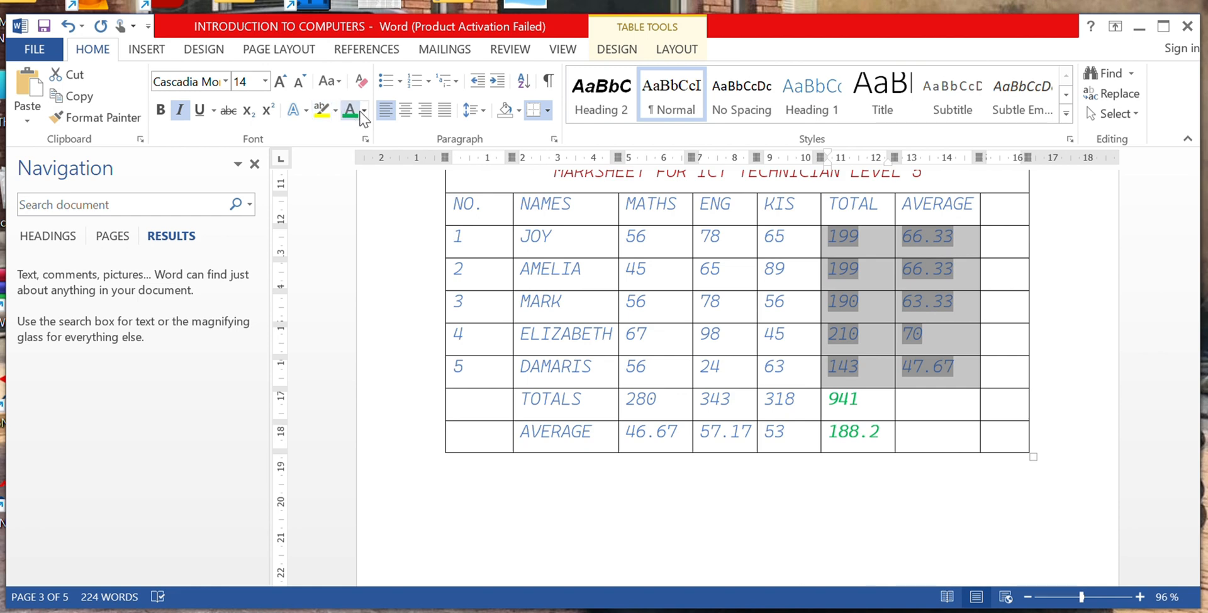
click(351, 112)
click(364, 111)
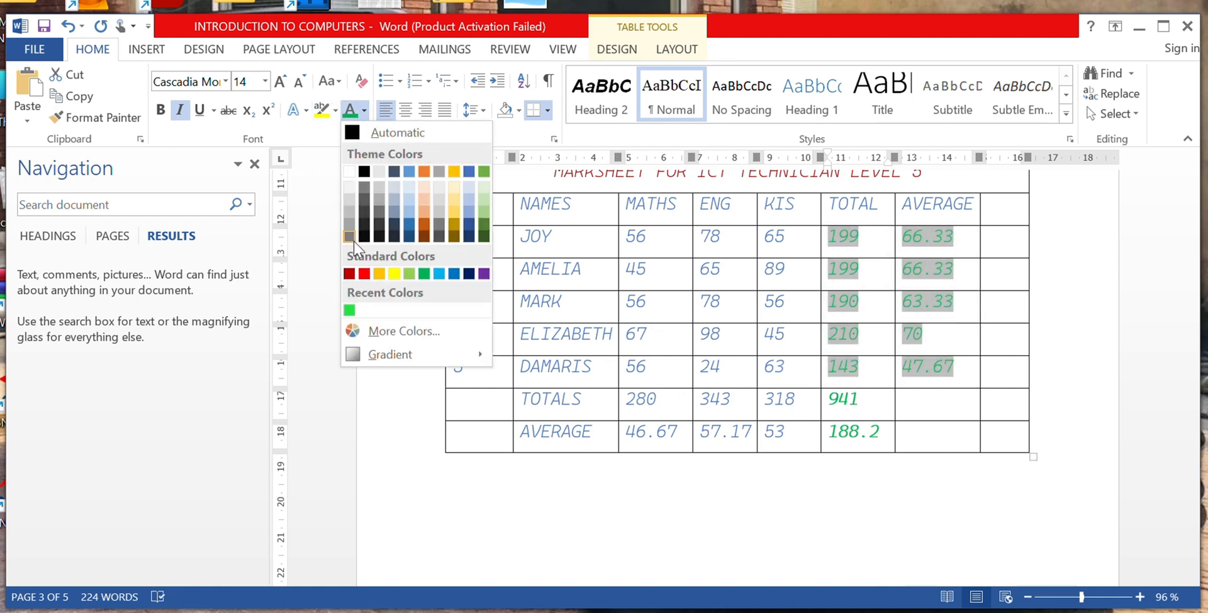
click(456, 225)
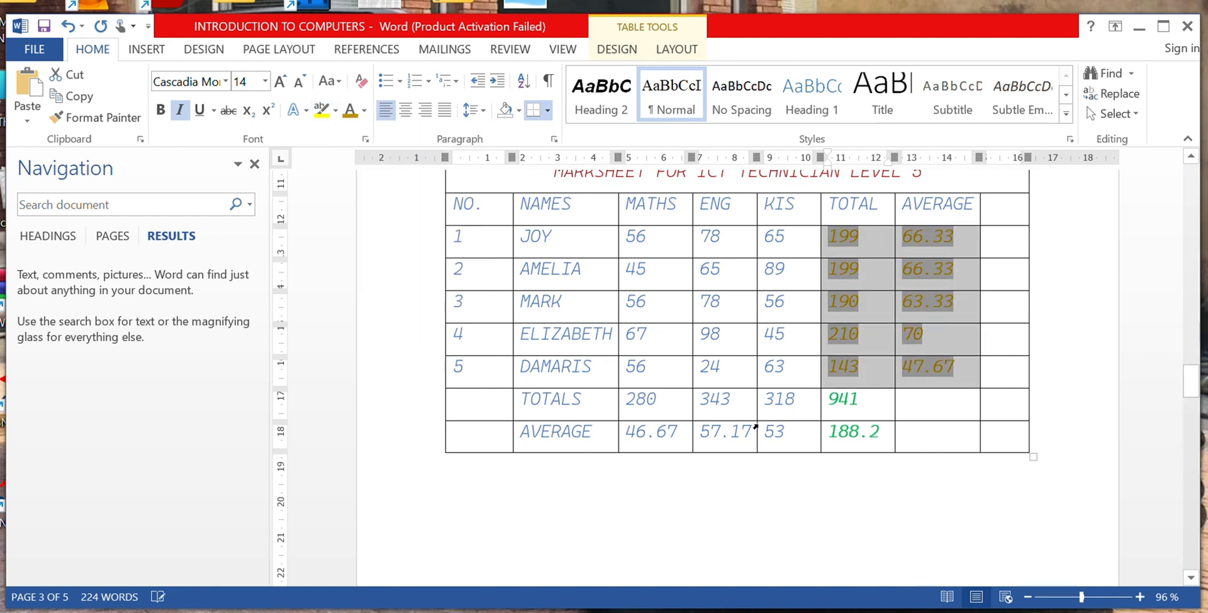
Step: Change the MATHS, ENG and KIS values in the TOTALS and AVERAGE rows to the standard purple font colour
drag(780, 435, 528, 402)
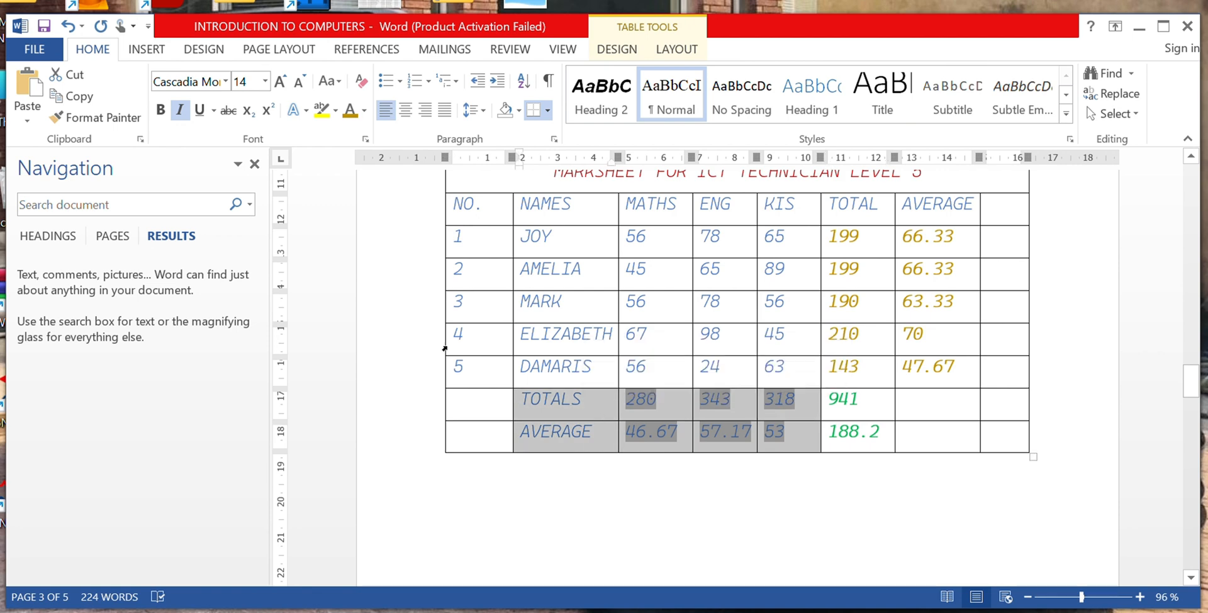
drag(628, 401, 658, 404)
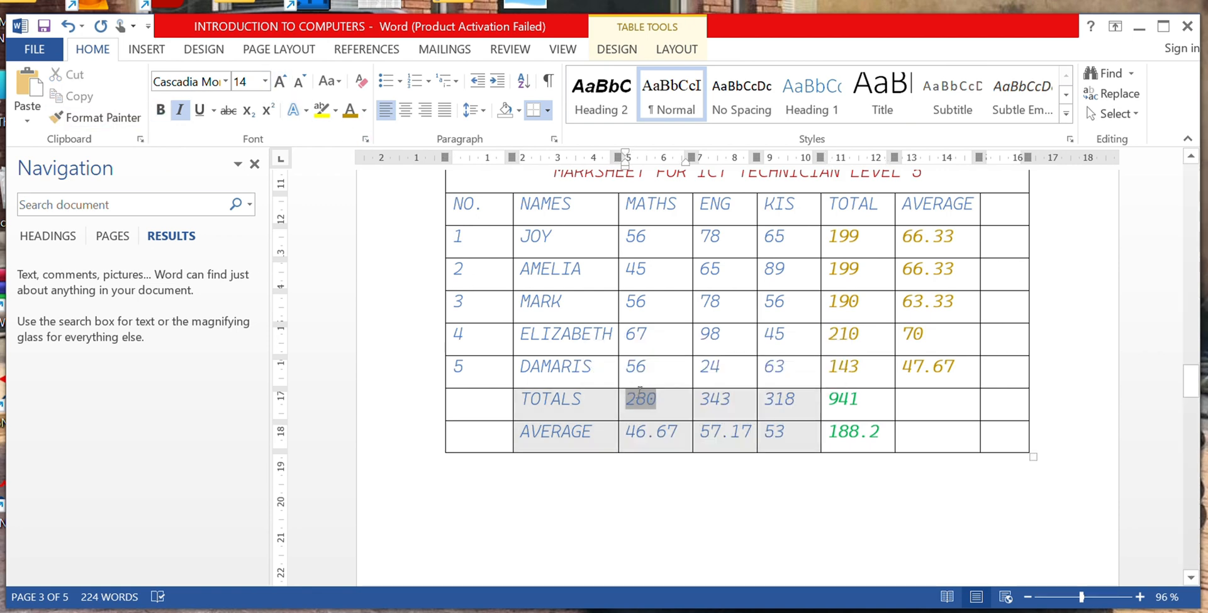
drag(789, 431, 629, 403)
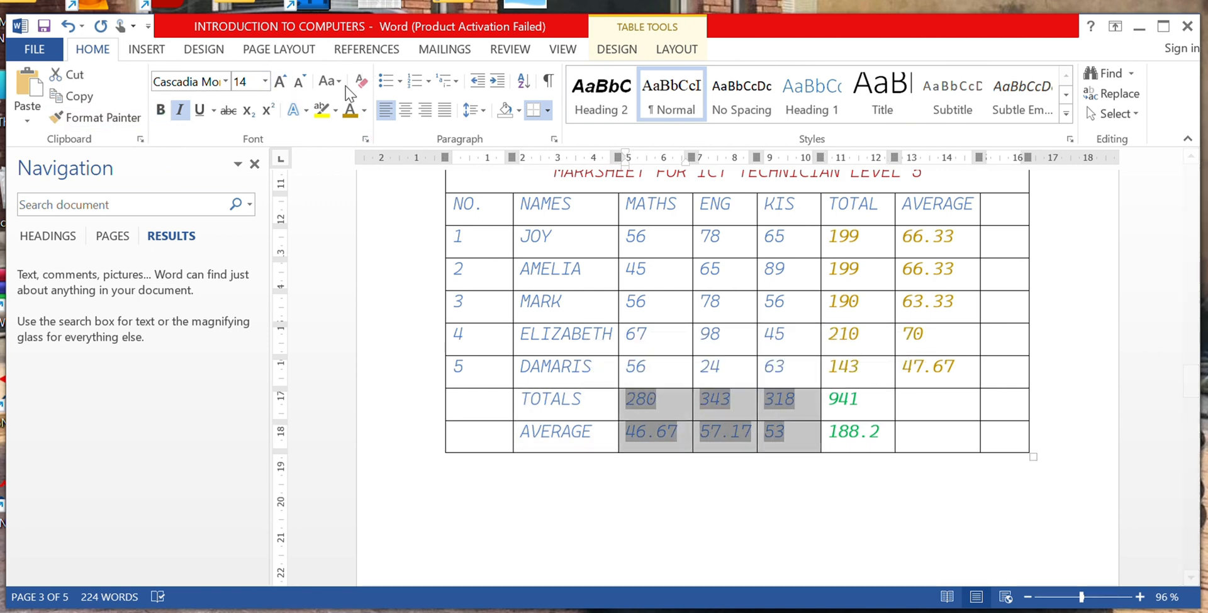
click(364, 111)
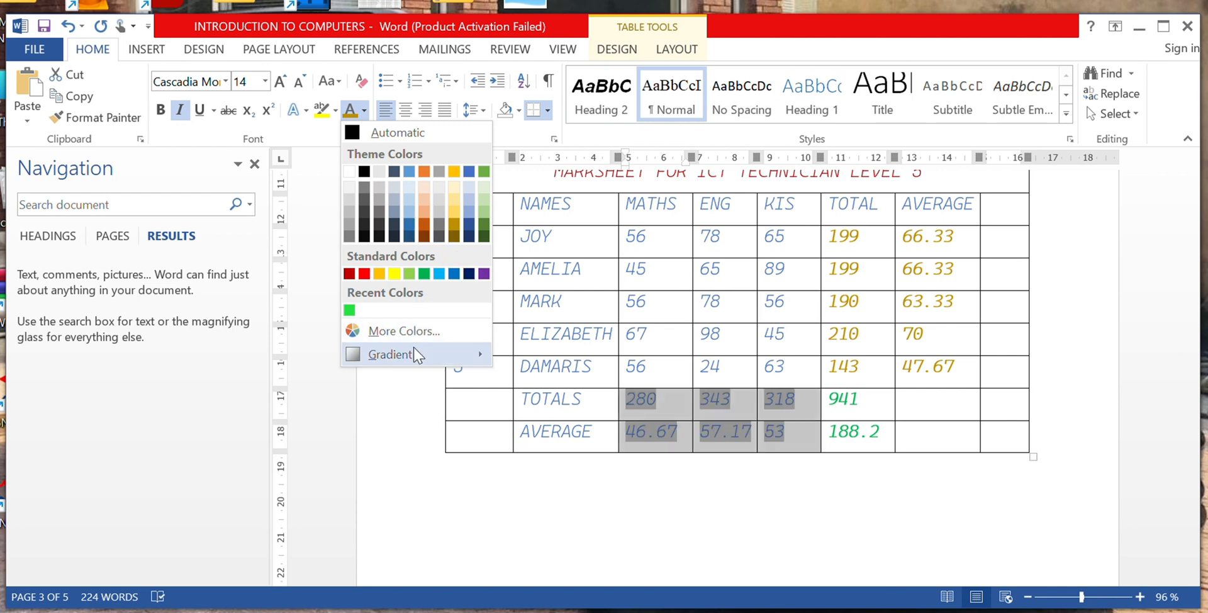
mouse_move(417, 355)
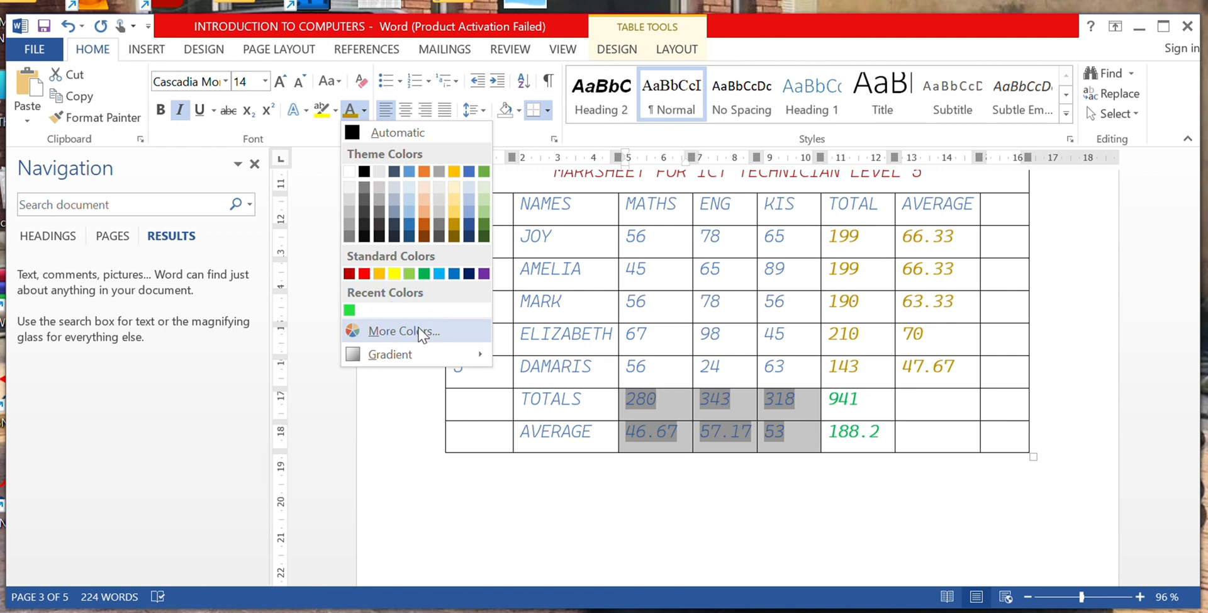
mouse_move(474, 351)
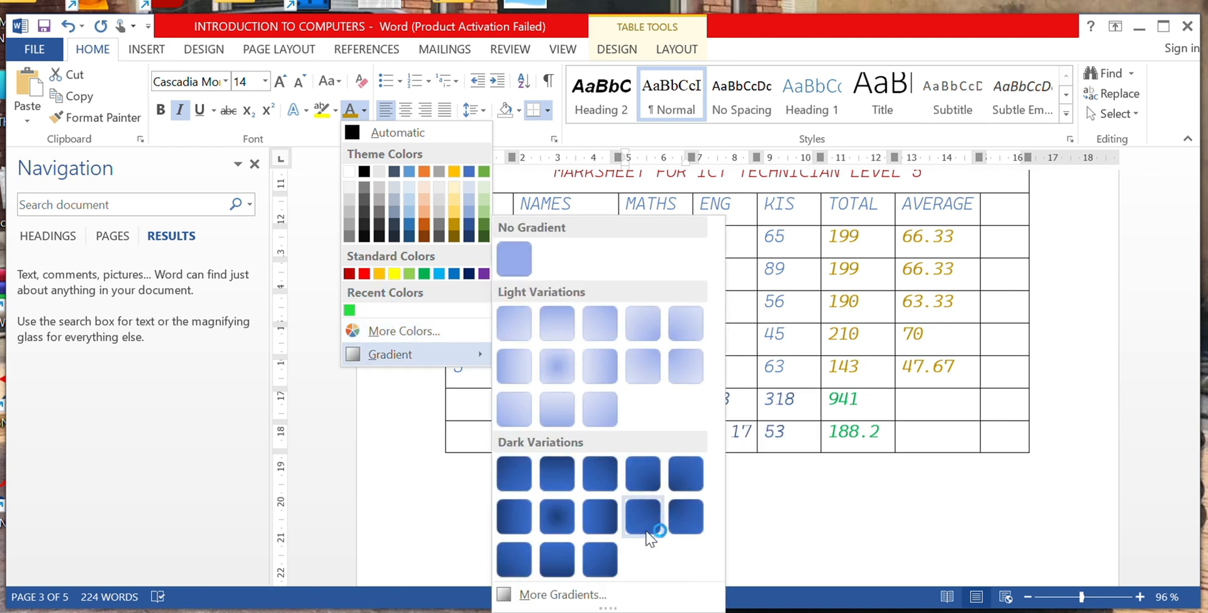
click(588, 598)
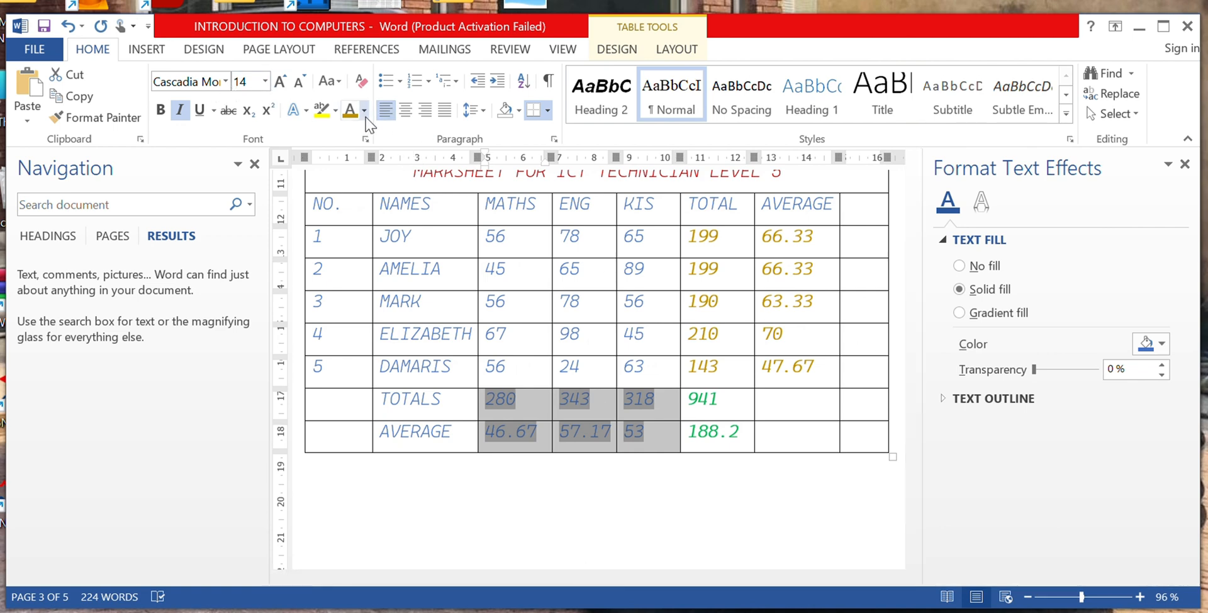
click(364, 111)
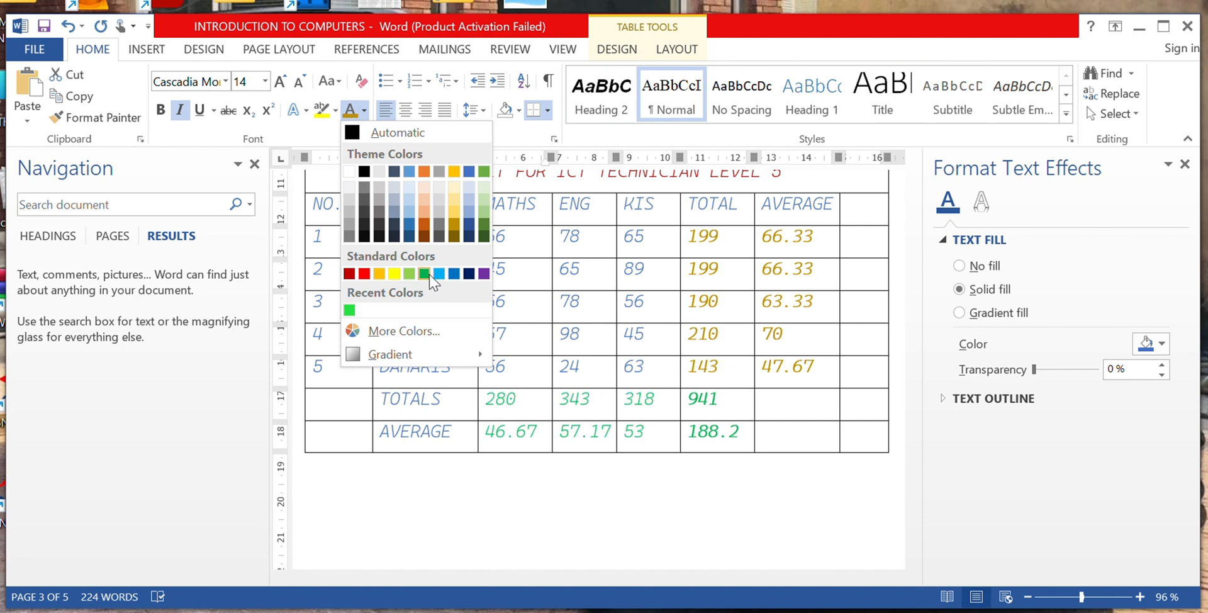
click(488, 274)
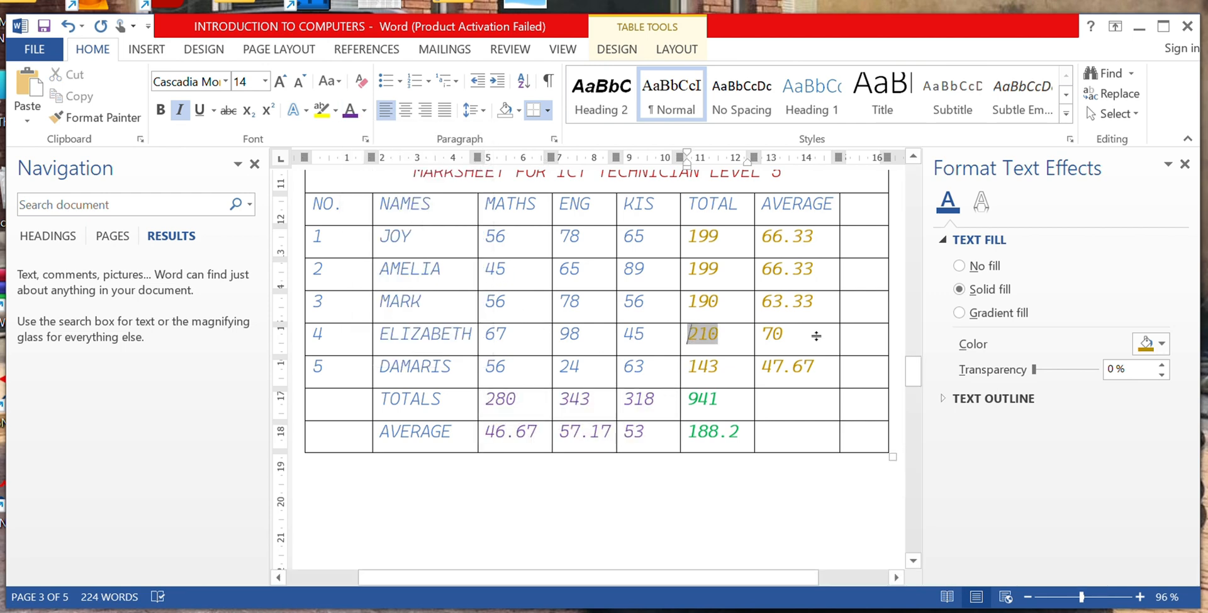
click(1185, 164)
scroll(667, 391, up, 3)
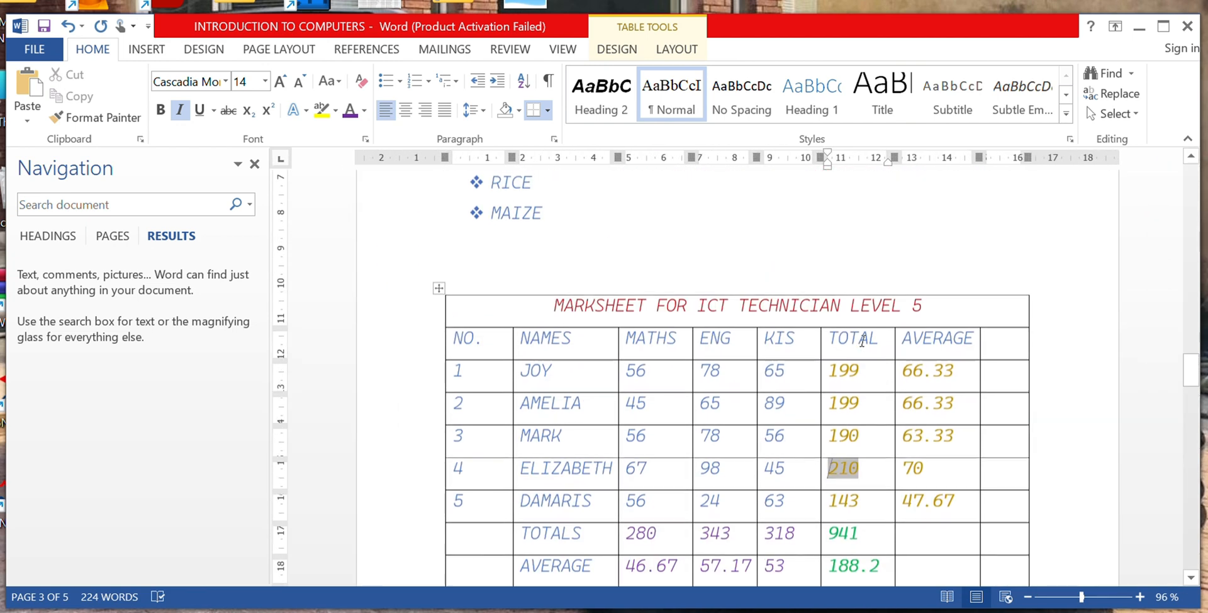
scroll(667, 390, up, 1)
scroll(661, 394, down, 3)
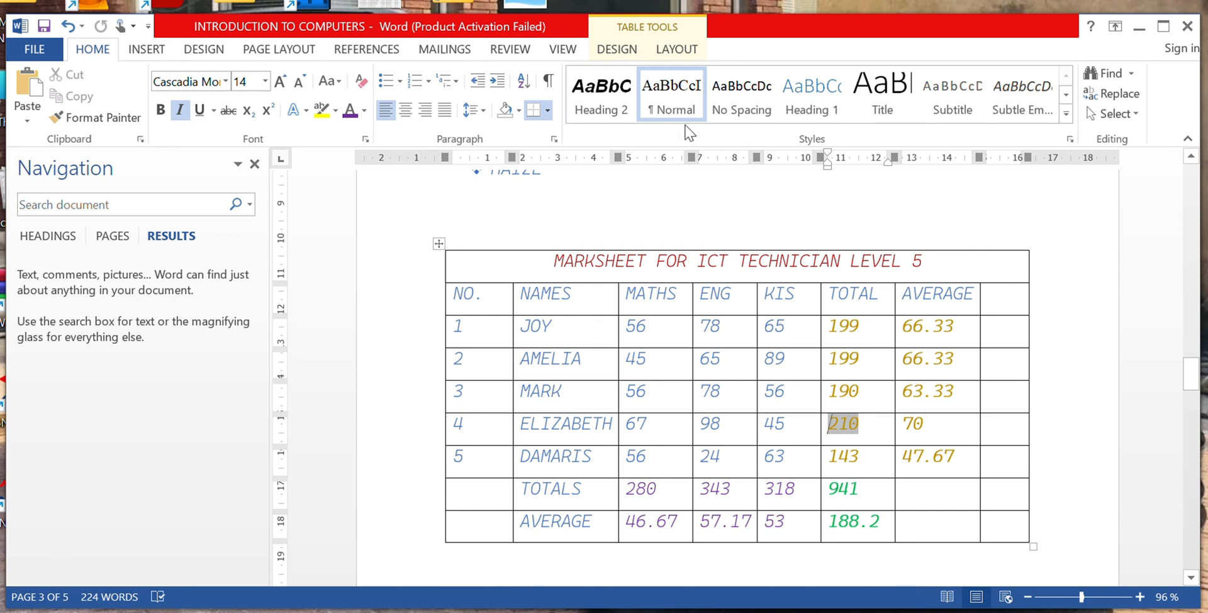
Step: Insert a page break in the blank area below the marksheet table to start a new page
scroll(649, 177, down, 8)
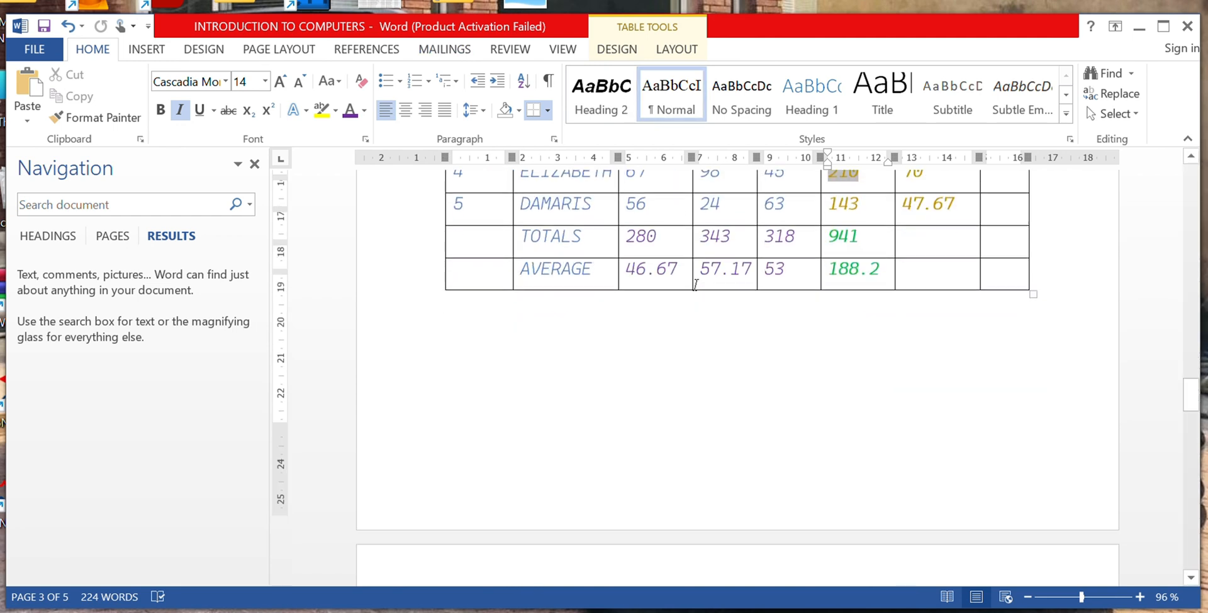
scroll(639, 202, up, 4)
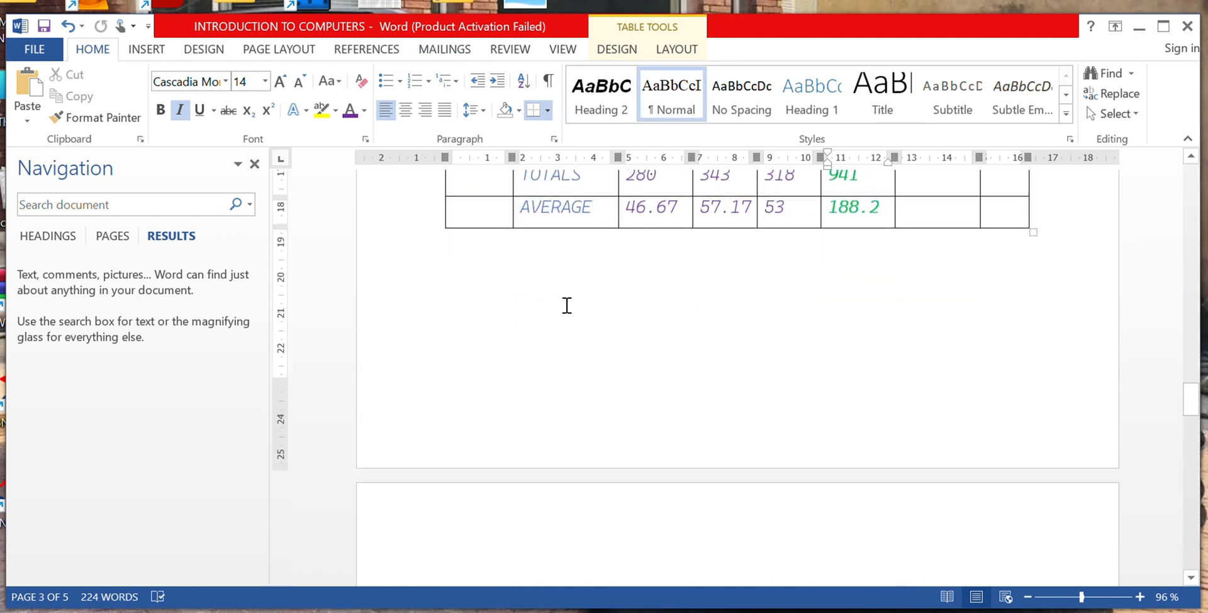
click(563, 305)
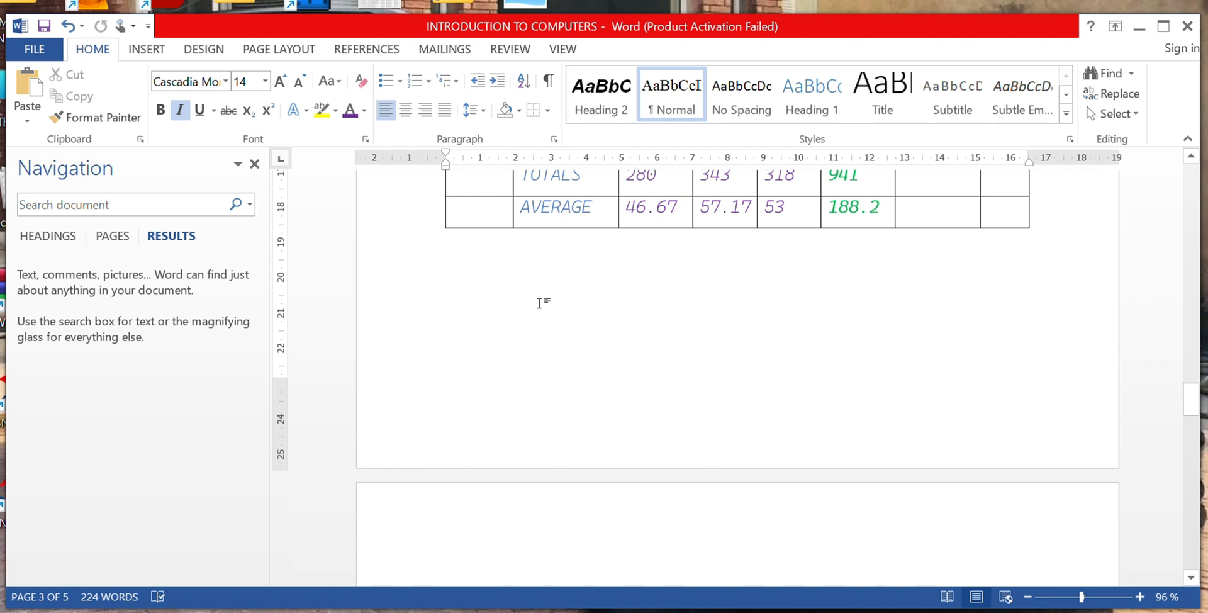
key(Return)
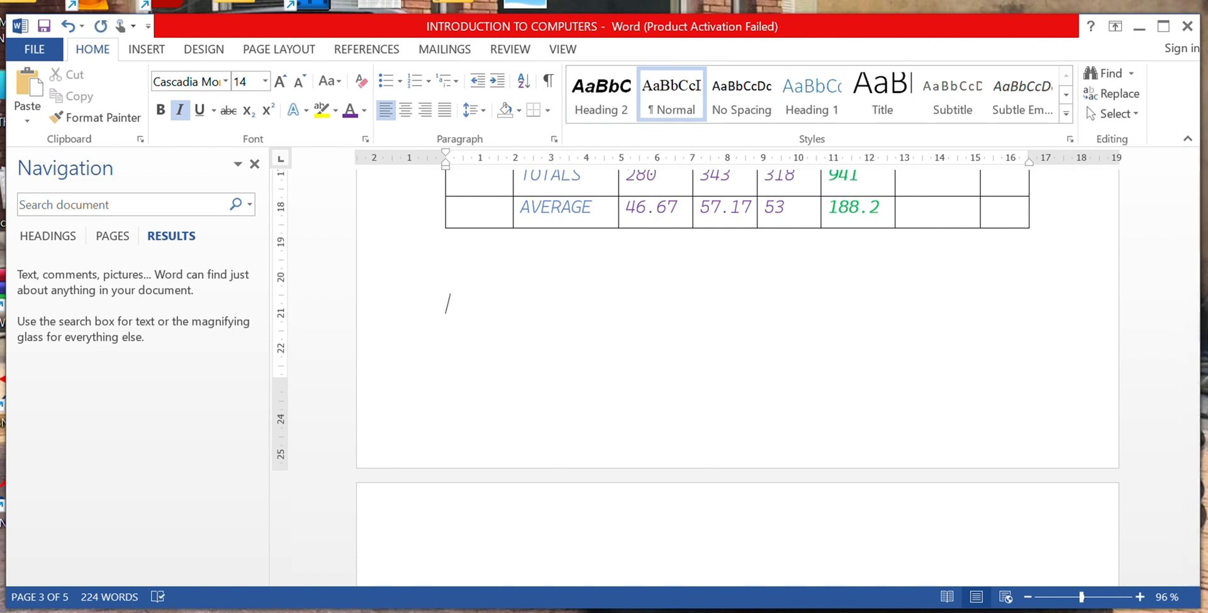
key(ctrl+Return)
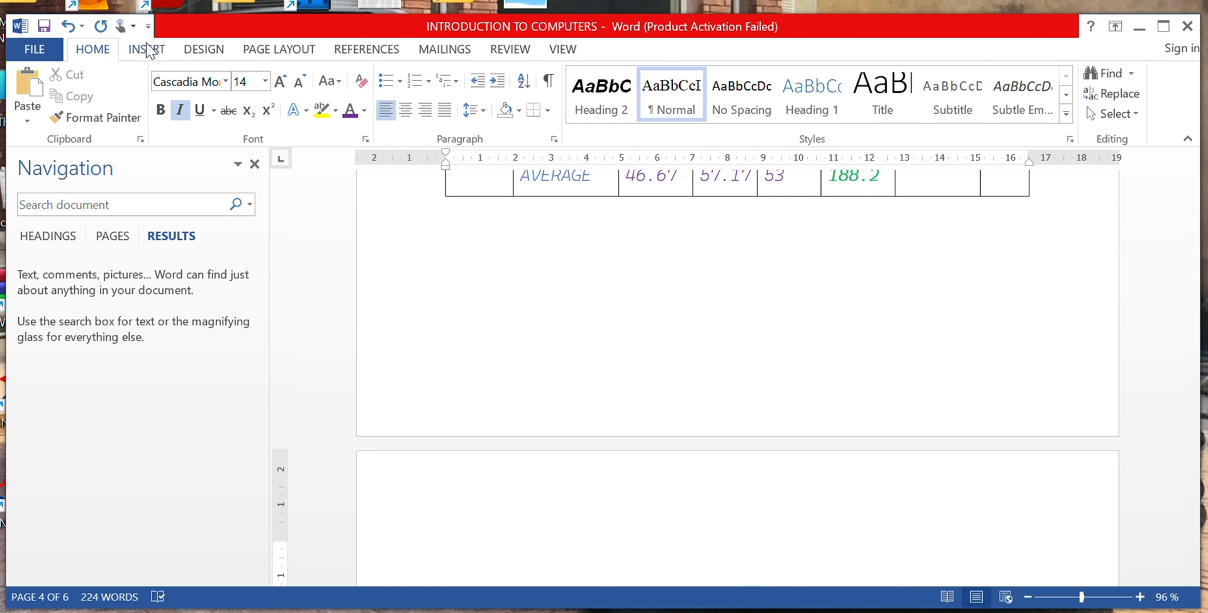
click(149, 50)
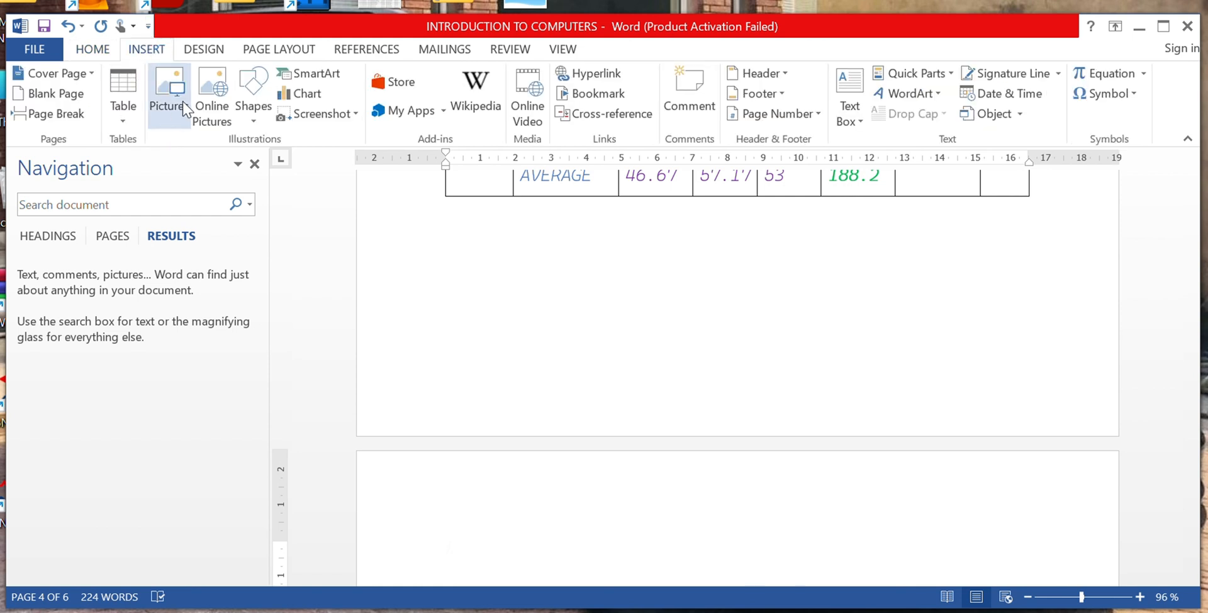
click(252, 119)
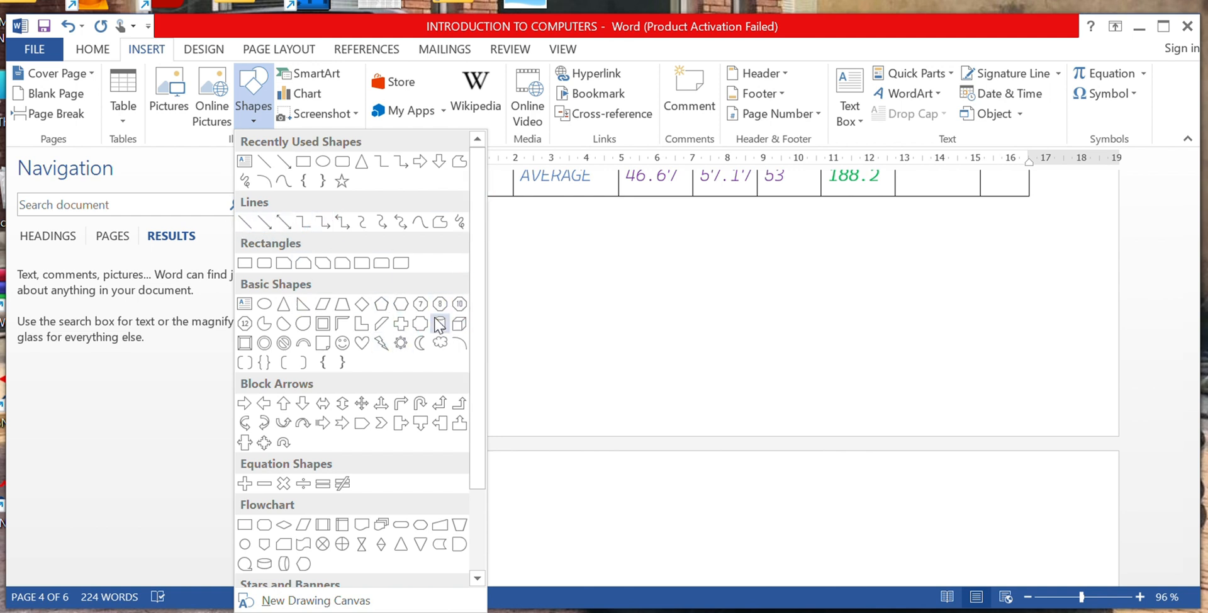
click(326, 165)
mouse_move(730, 287)
mouse_down()
mouse_move(696, 305)
mouse_move(667, 367)
mouse_up()
key(Delete)
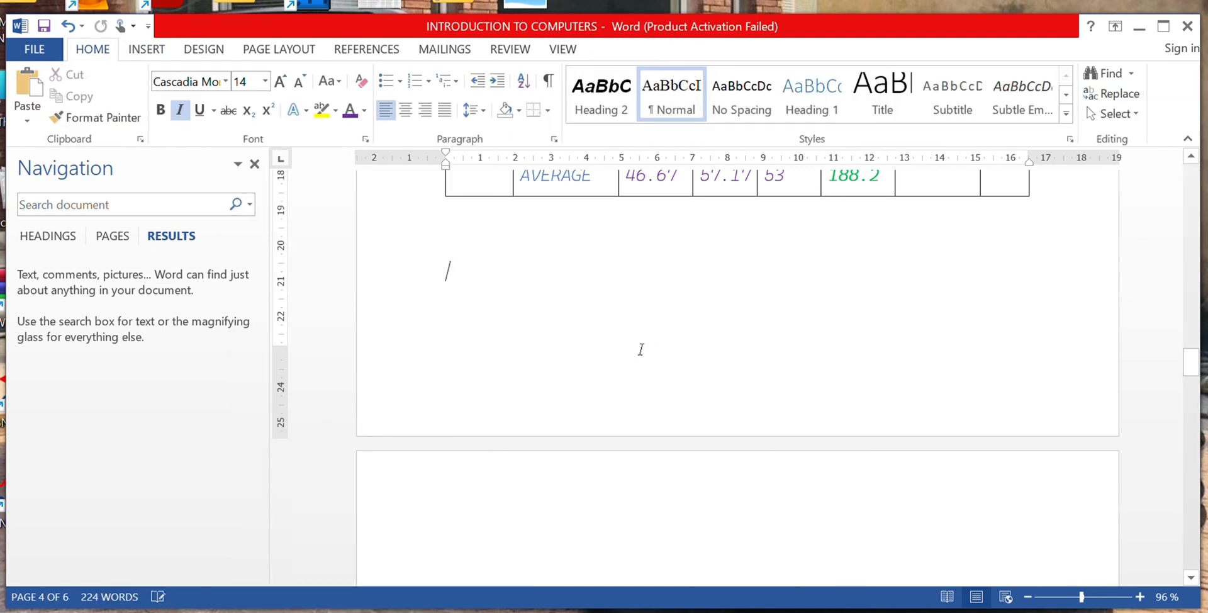
Step: Draw an oval about 5.37 cm high and 5.65 cm wide at the top of the new page as the figure's head
scroll(447, 550, down, 2)
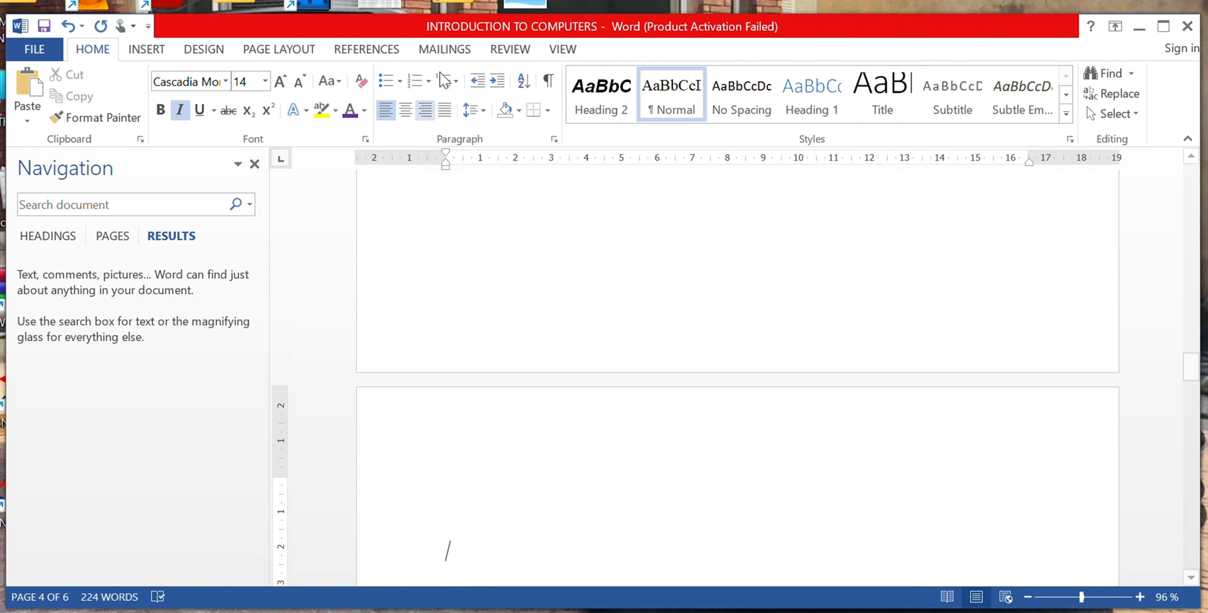
click(151, 51)
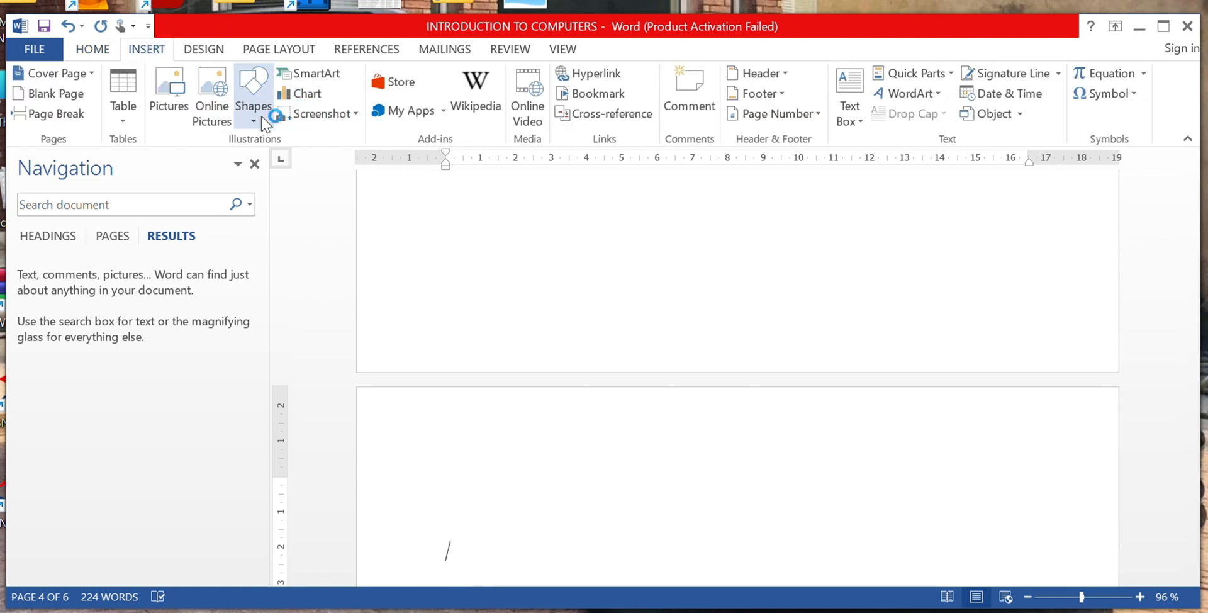
click(253, 87)
click(323, 161)
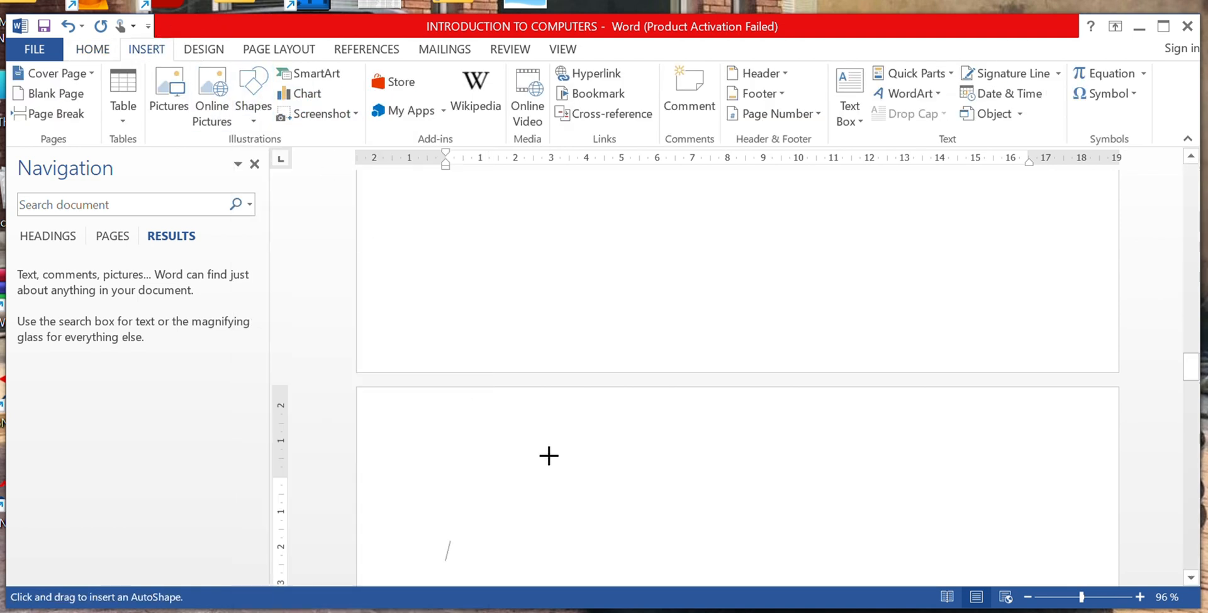
mouse_move(767, 439)
mouse_down()
mouse_move(640, 553)
mouse_move(567, 362)
mouse_up()
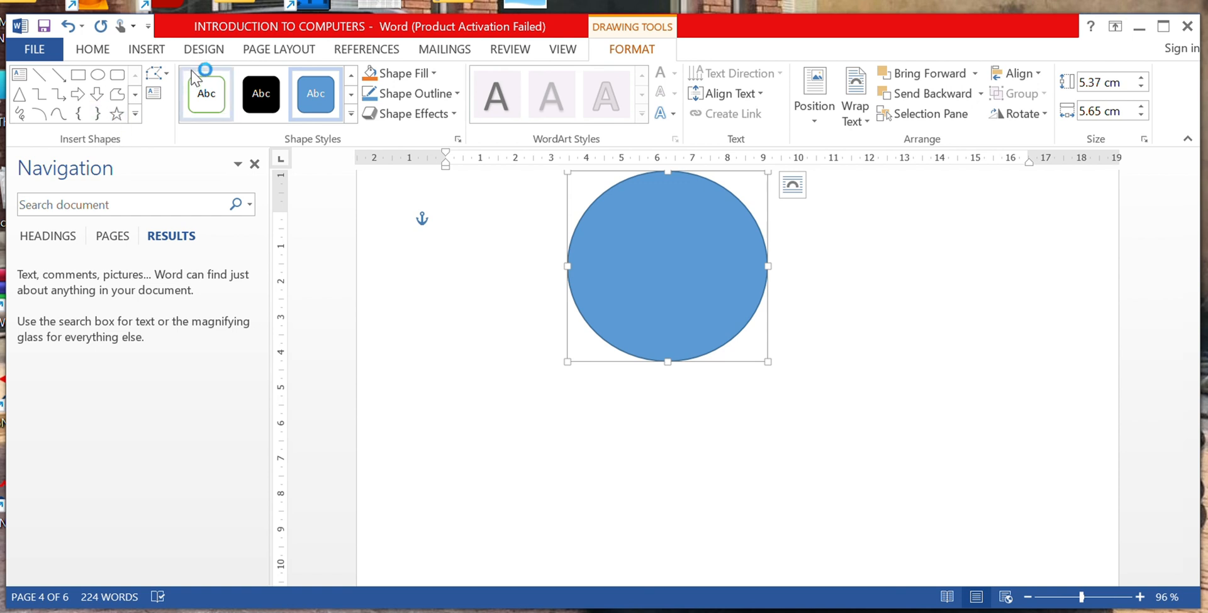
Step: Draw a rectangle about 2.36 cm high and 2.13 cm wide directly beneath the circle, roughly centred as the neck
click(144, 49)
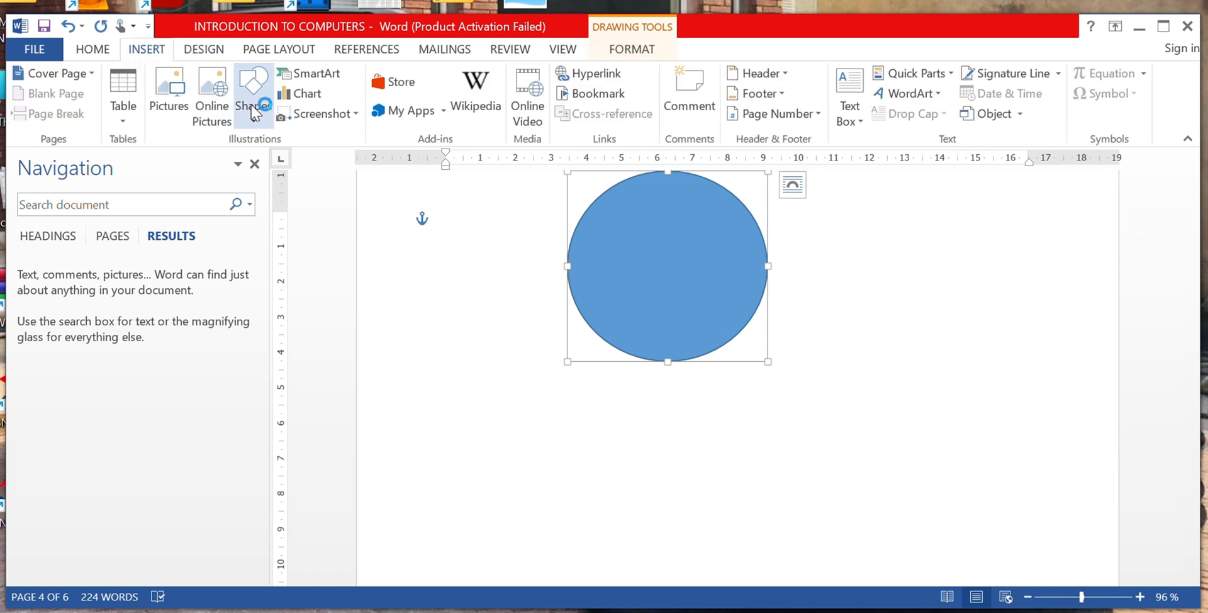
click(255, 110)
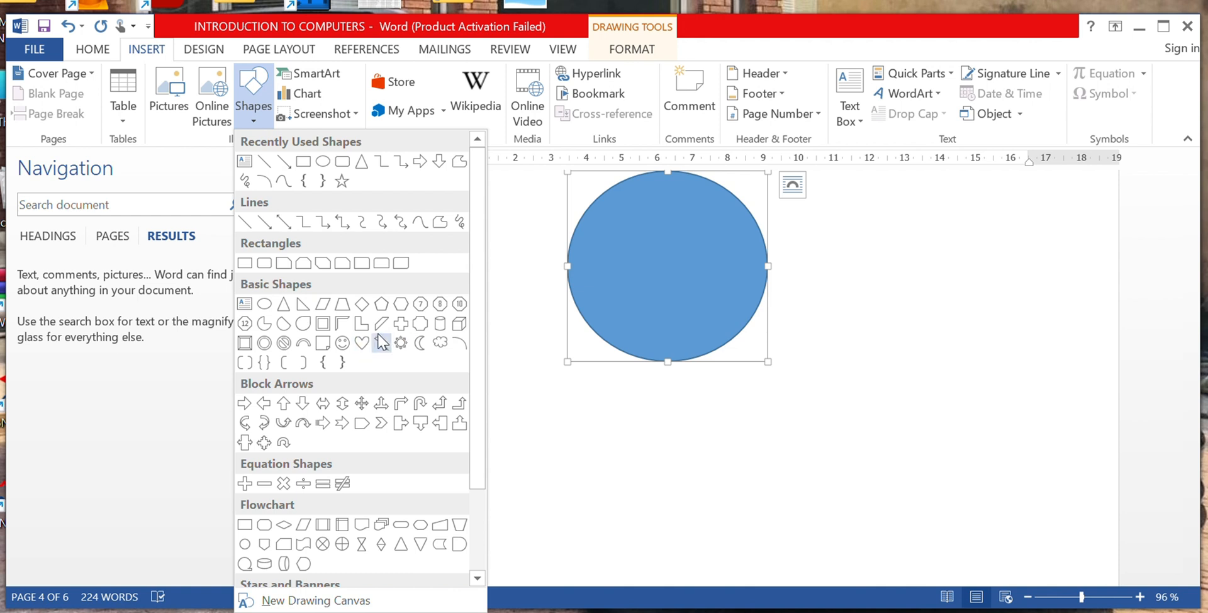
click(308, 173)
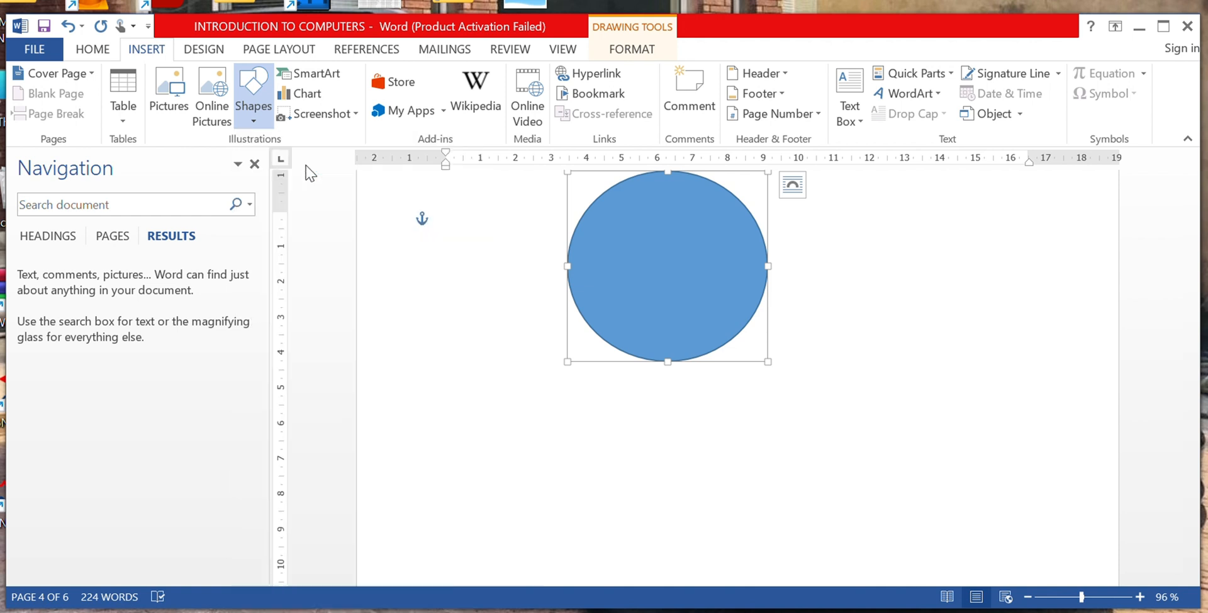
mouse_move(667, 361)
mouse_down()
mouse_move(671, 410)
mouse_move(635, 445)
mouse_up()
mouse_move(668, 405)
mouse_down()
mouse_move(731, 407)
mouse_move(674, 405)
mouse_up()
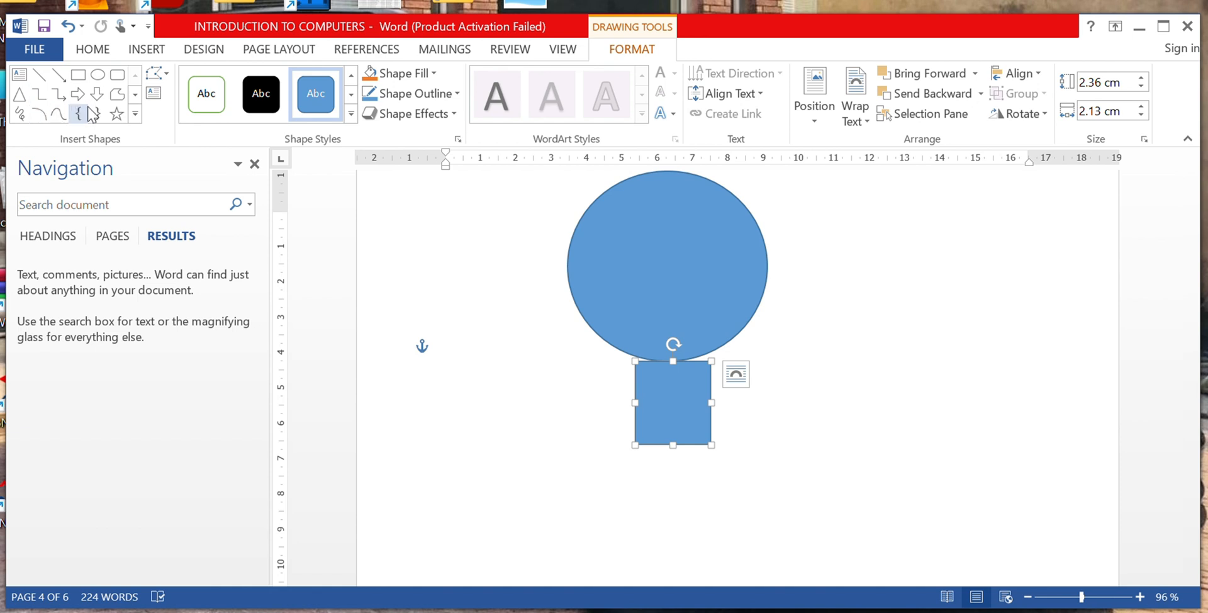
Step: Draw a trapezoid about 2.5 cm high and 3.22 cm wide beneath the rectangle and centre it under the neck
click(147, 49)
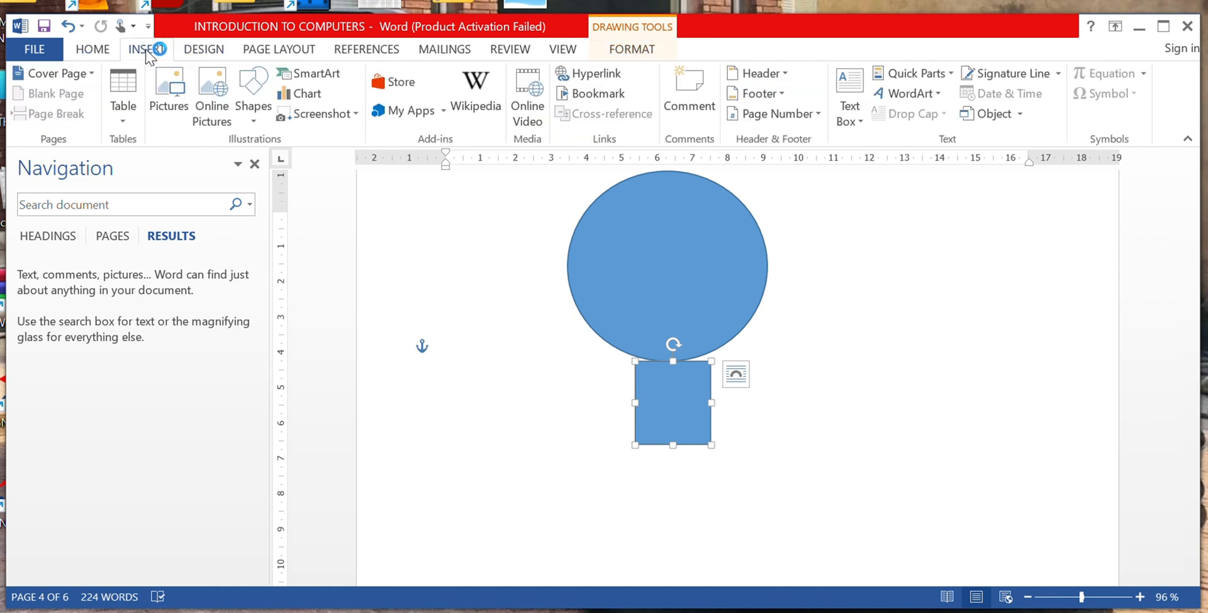
click(253, 106)
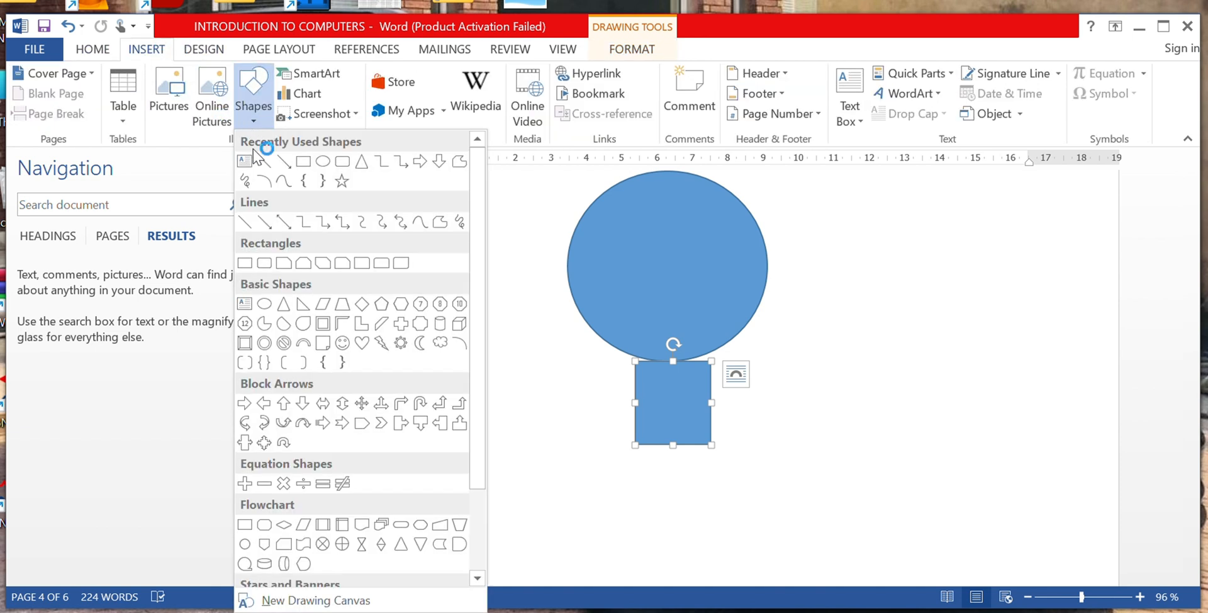
click(345, 324)
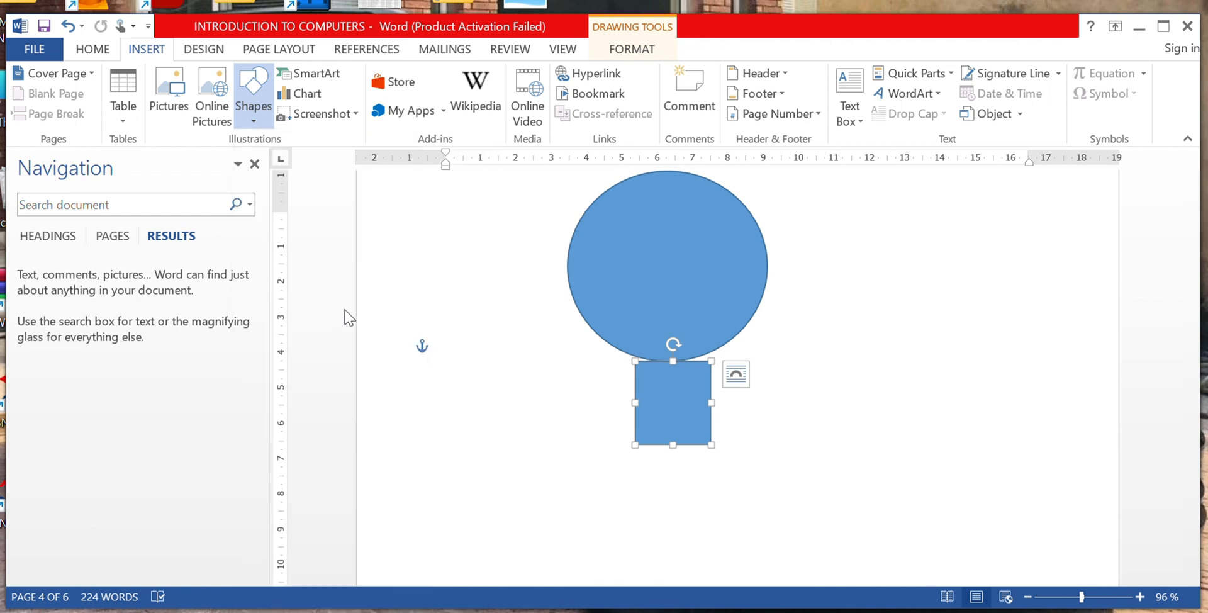
mouse_move(672, 445)
mouse_down()
mouse_move(648, 488)
mouse_move(547, 529)
mouse_move(558, 534)
mouse_up()
drag(603, 492, 659, 492)
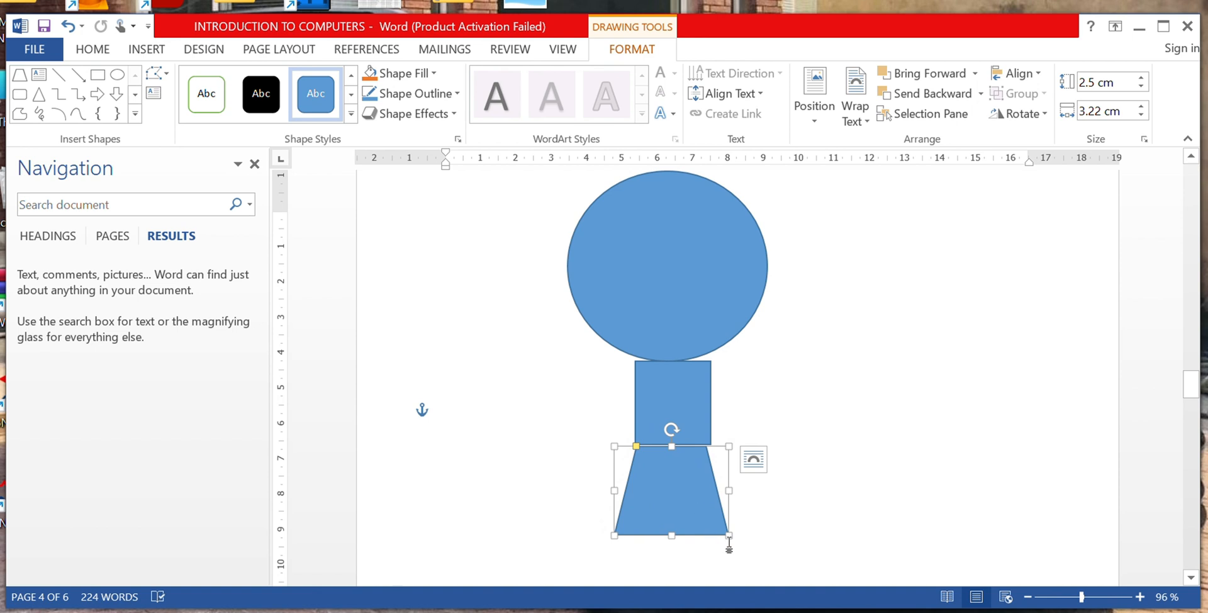
Step: Enlarge the trapezoid to about 6.53 cm high and 6.02 cm wide, and move it up against the rectangle's lower edge
drag(732, 536, 779, 568)
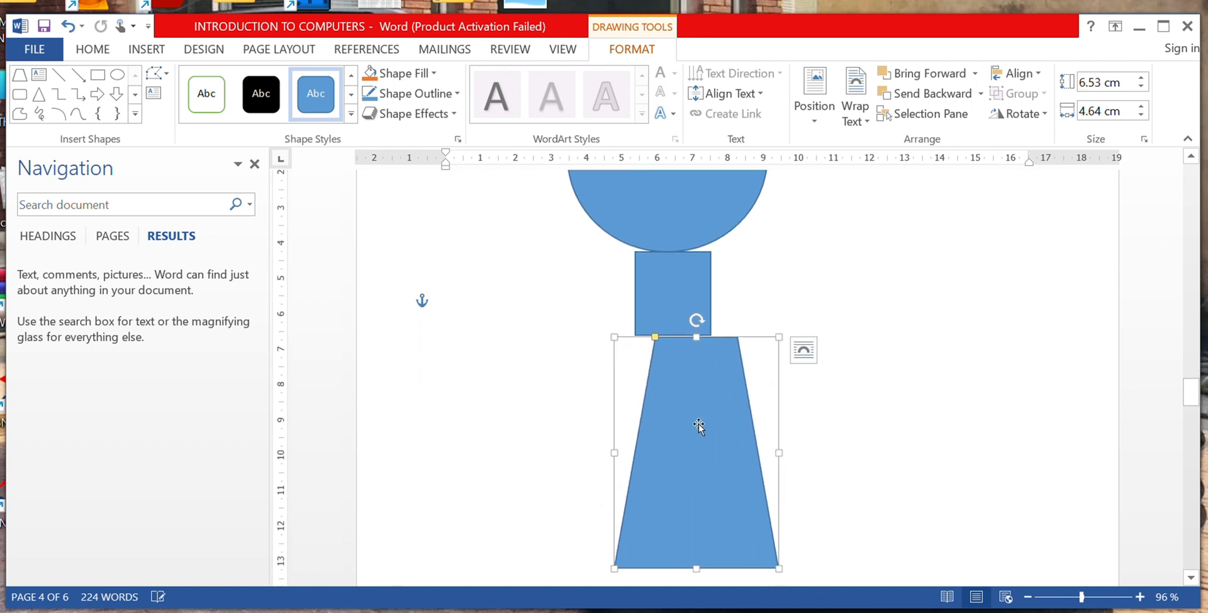
click(612, 454)
click(645, 449)
drag(613, 455, 566, 453)
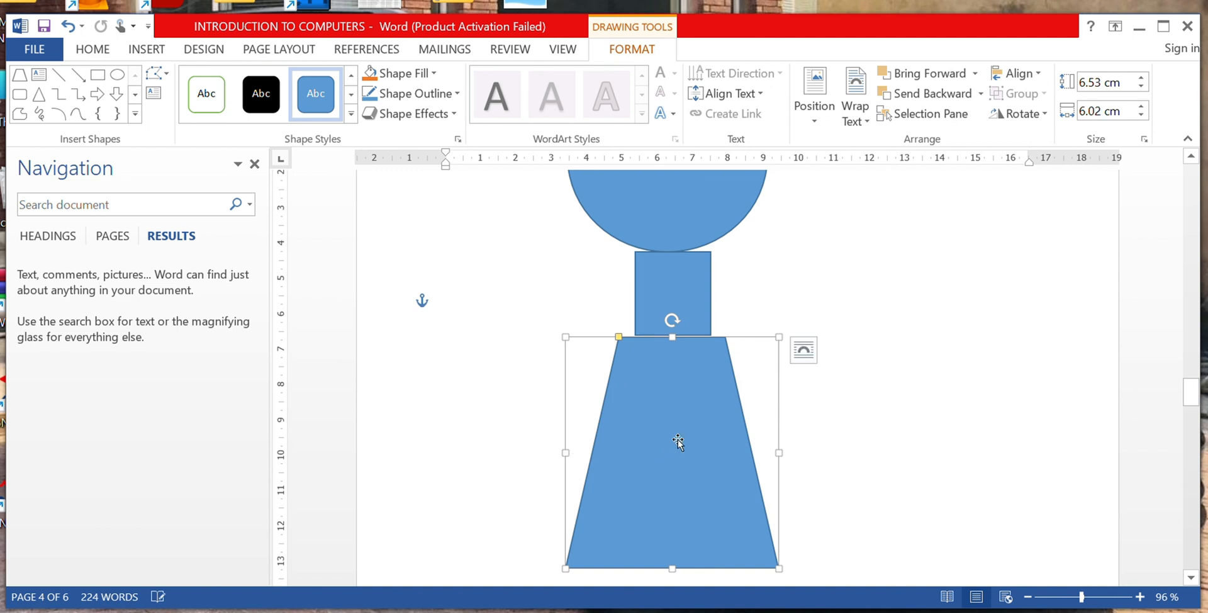
drag(678, 443, 689, 431)
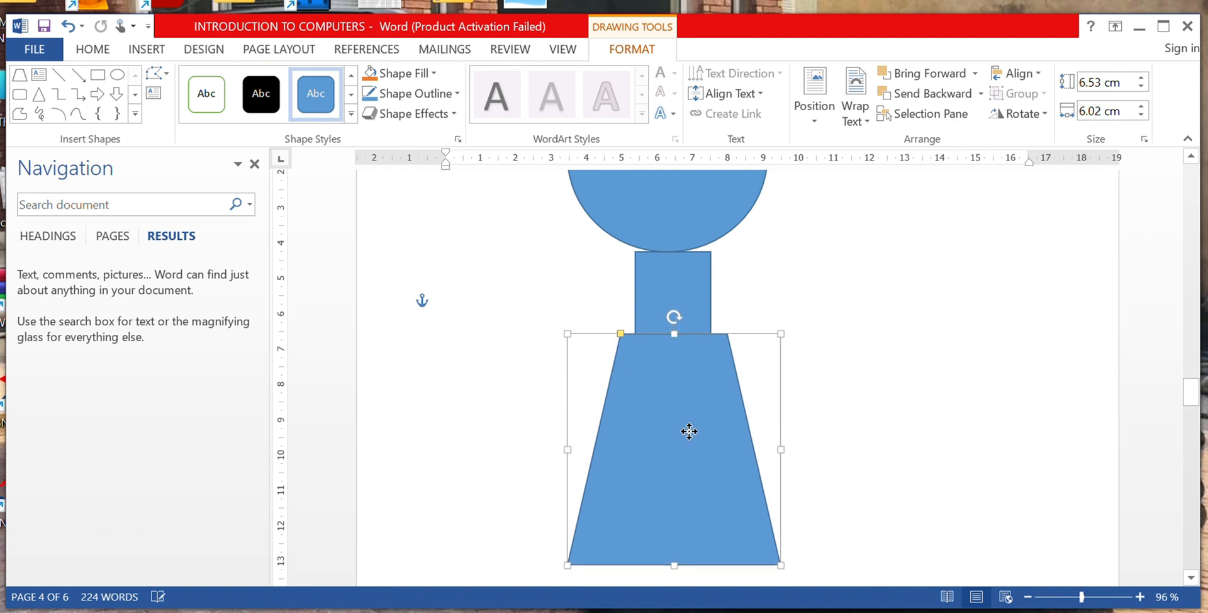
Step: Draw an L-shape about 2.89 cm high and 1.4 cm wide below the left end of the trapezoid's base as a leg
scroll(698, 424, down, 6)
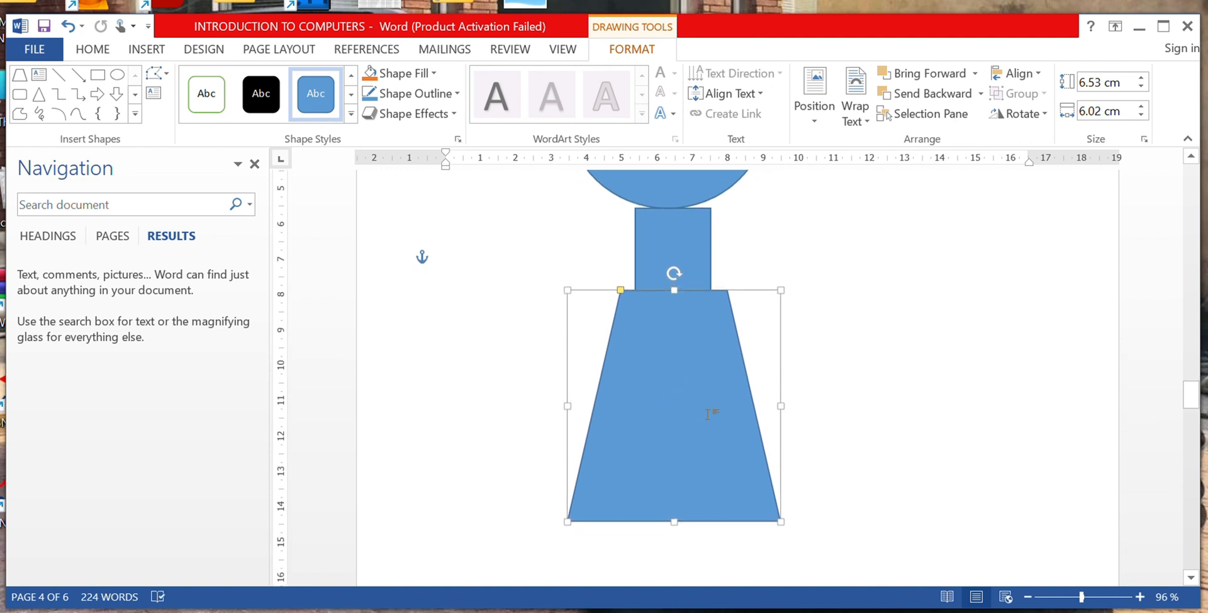
click(157, 53)
click(253, 91)
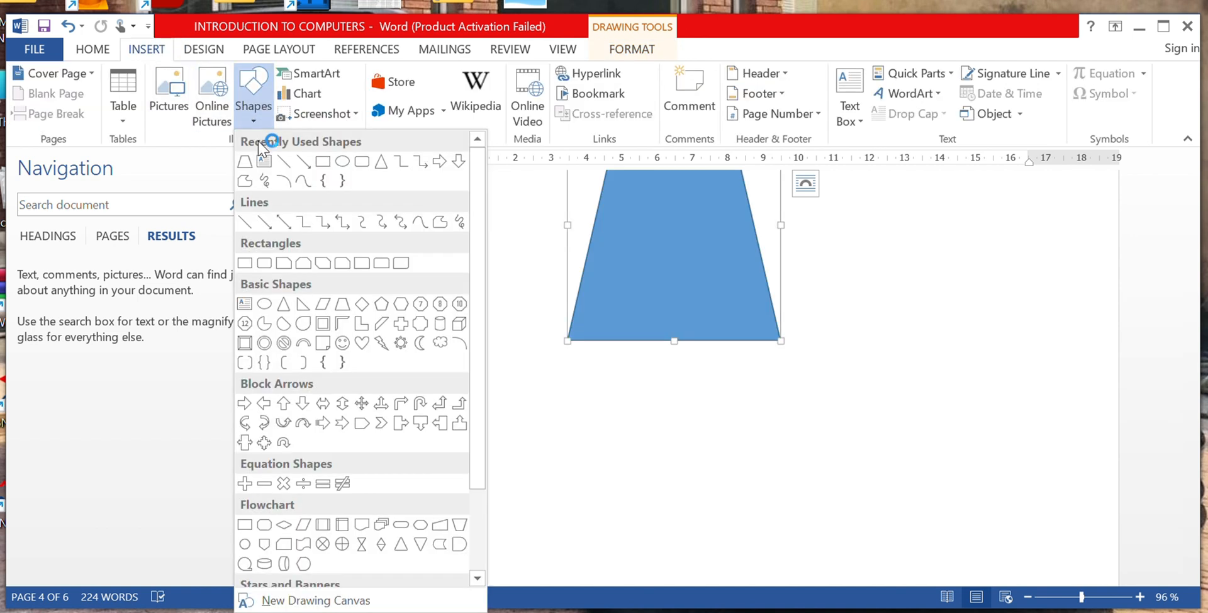
click(365, 342)
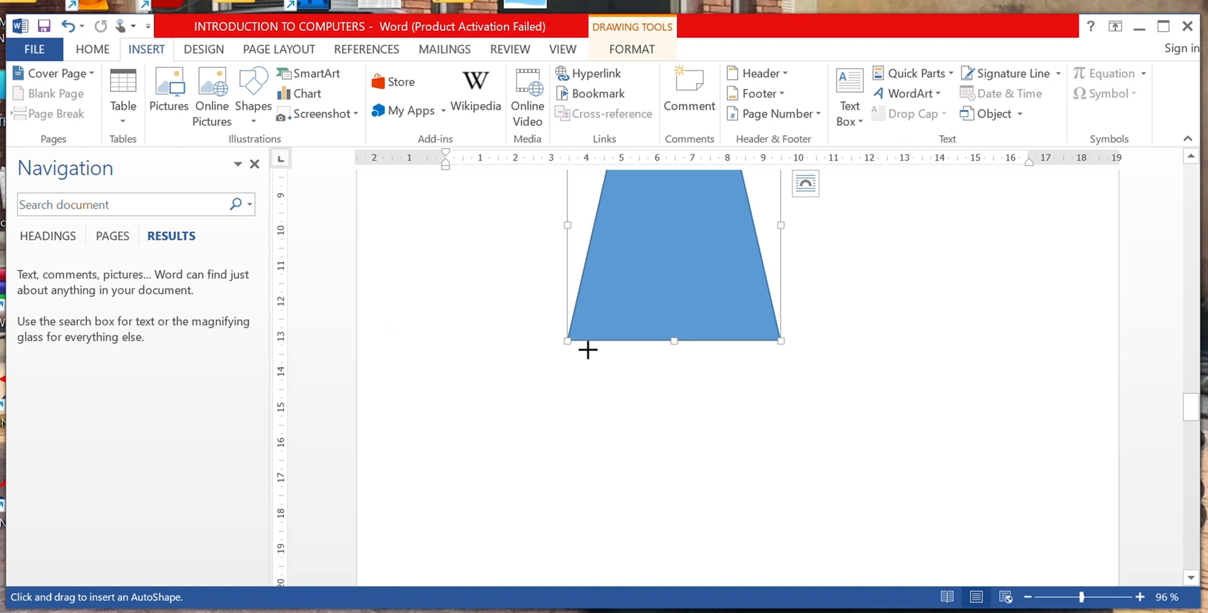
mouse_move(586, 342)
mouse_down()
mouse_move(610, 435)
mouse_move(636, 443)
mouse_up()
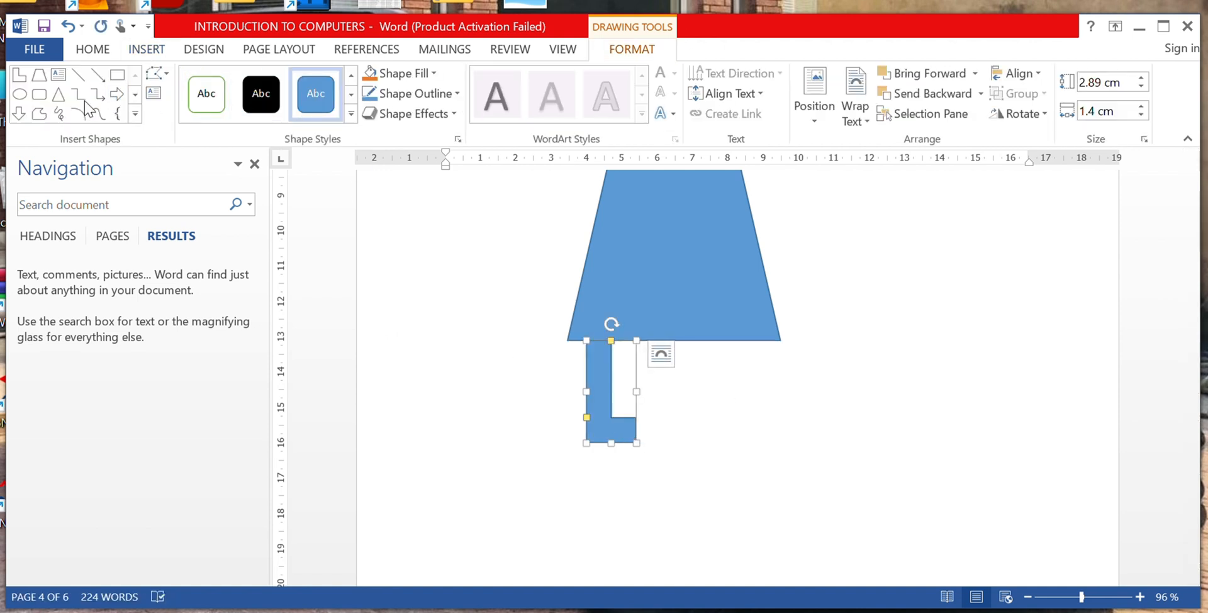
Step: Draw a second L-shaped leg about 3 cm high below the right end of the trapezoid's base, and widen it slightly
click(20, 74)
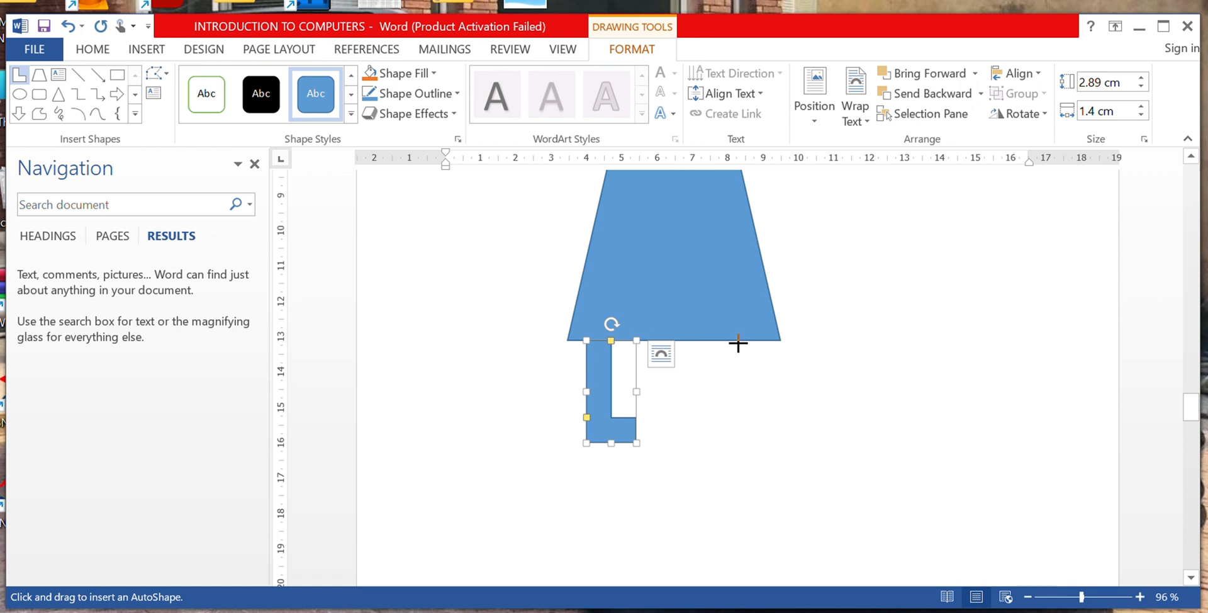
drag(737, 342, 777, 447)
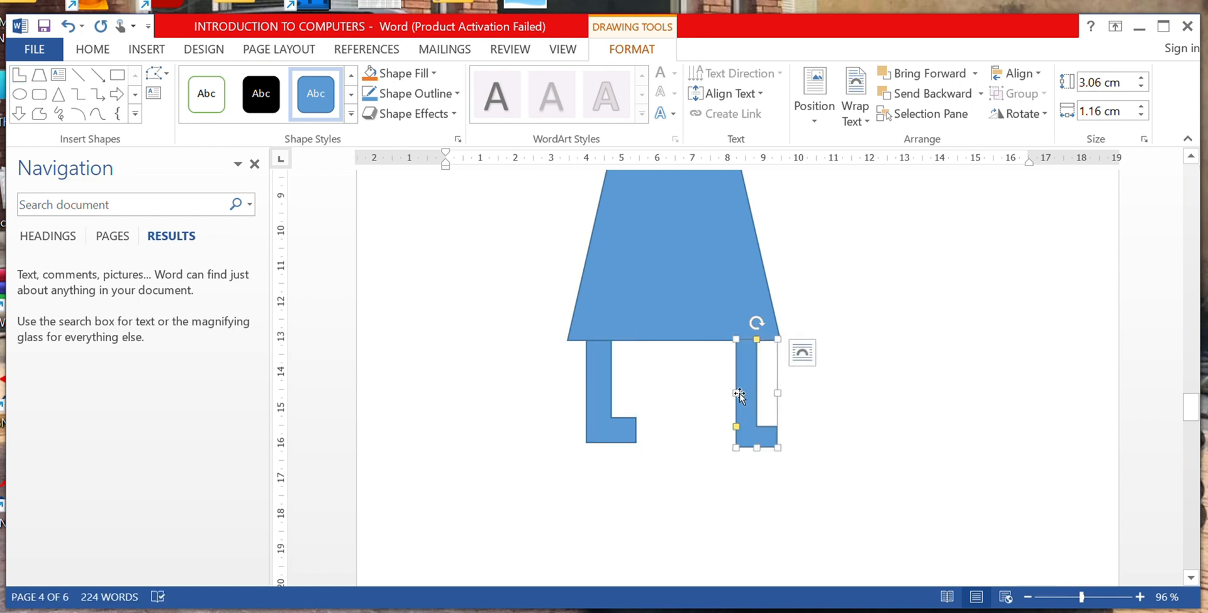
drag(734, 394, 726, 392)
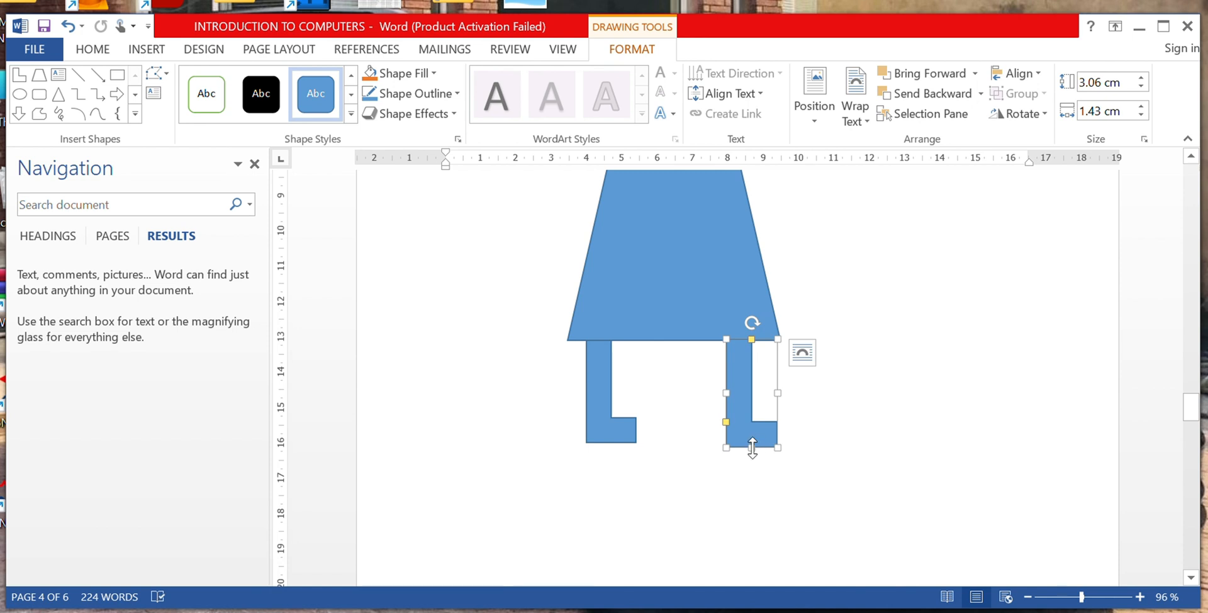
drag(753, 448, 773, 446)
click(662, 420)
Step: Draw a right block arrow about 1.1 cm high and 3.68 cm wide as an arm from the rectangle's right edge, and move it up slightly
scroll(663, 421, up, 3)
scroll(663, 421, up, 5)
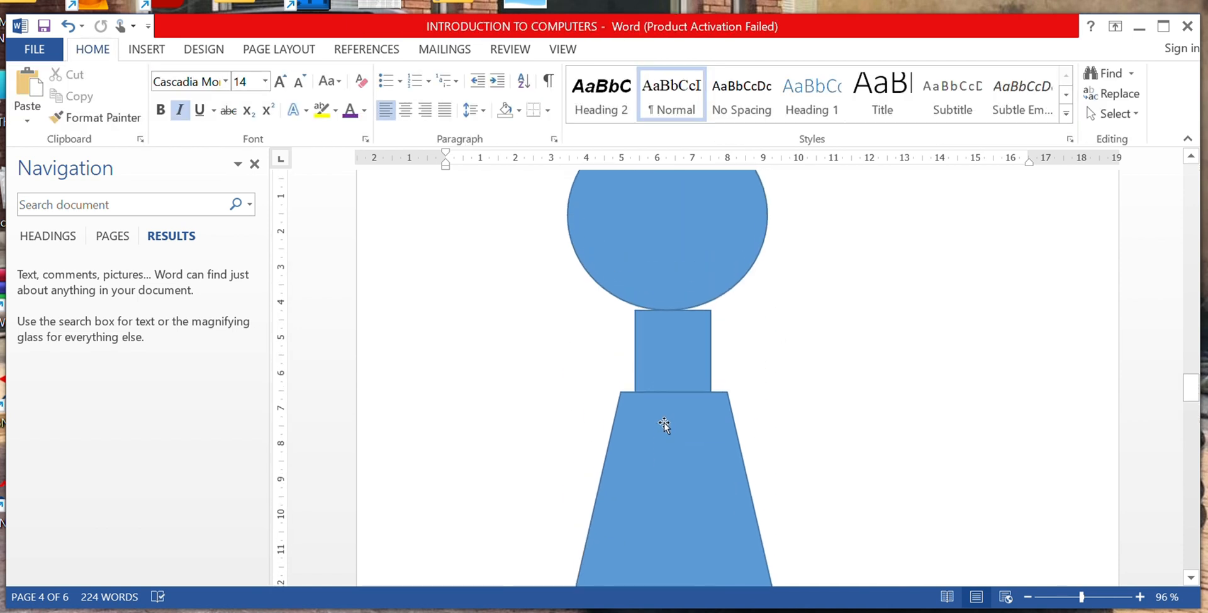
scroll(663, 422, down, 7)
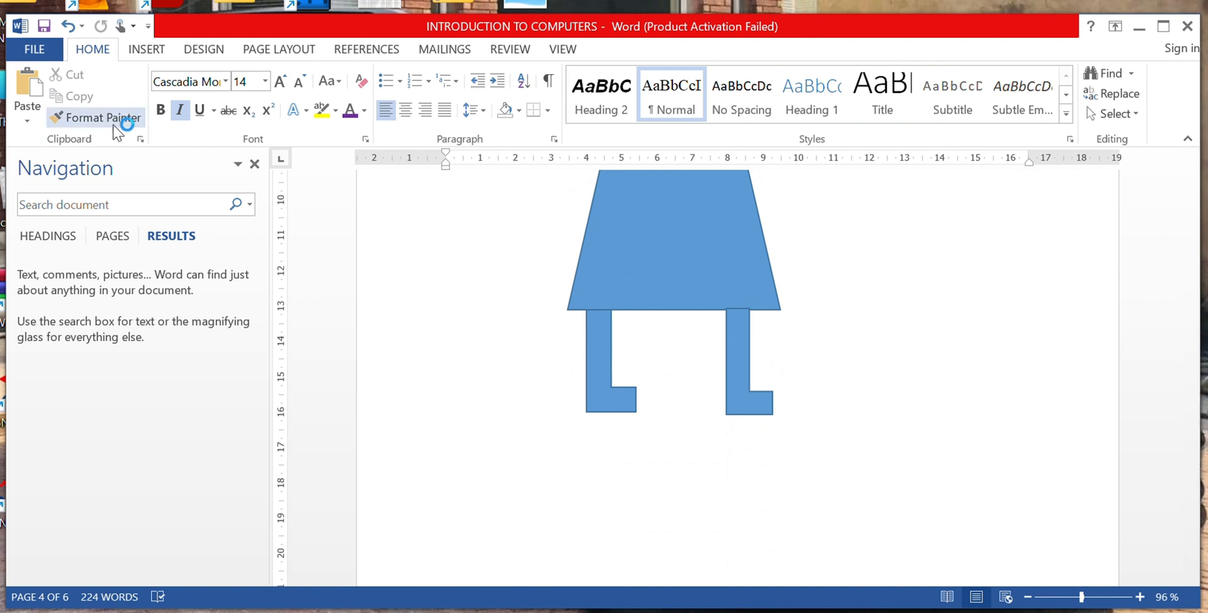
click(148, 49)
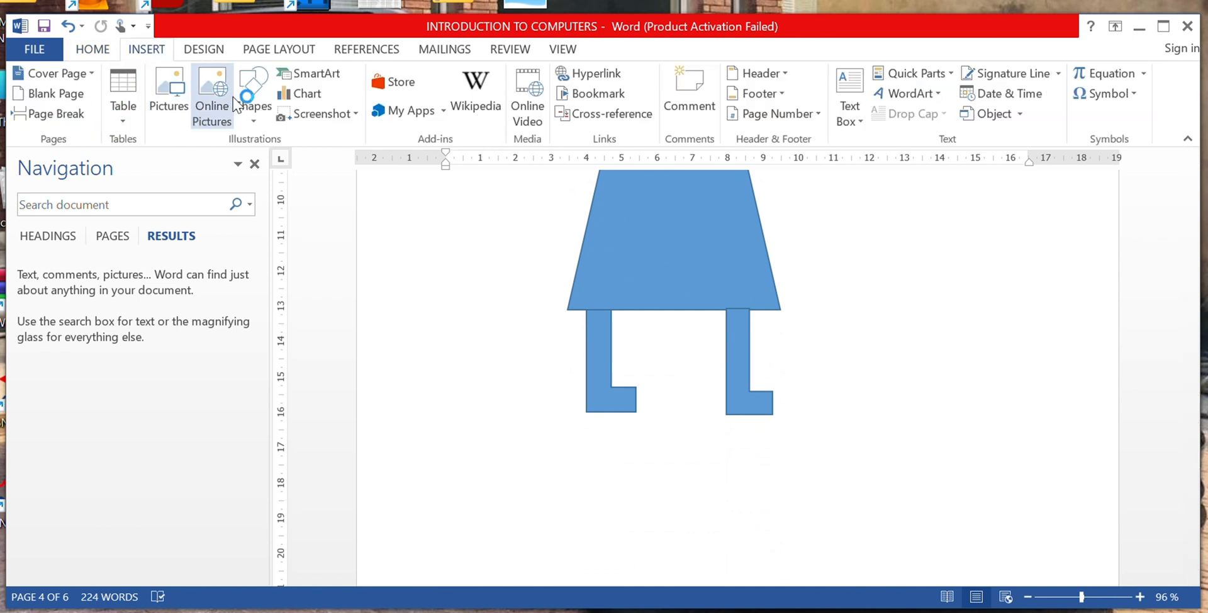
click(254, 106)
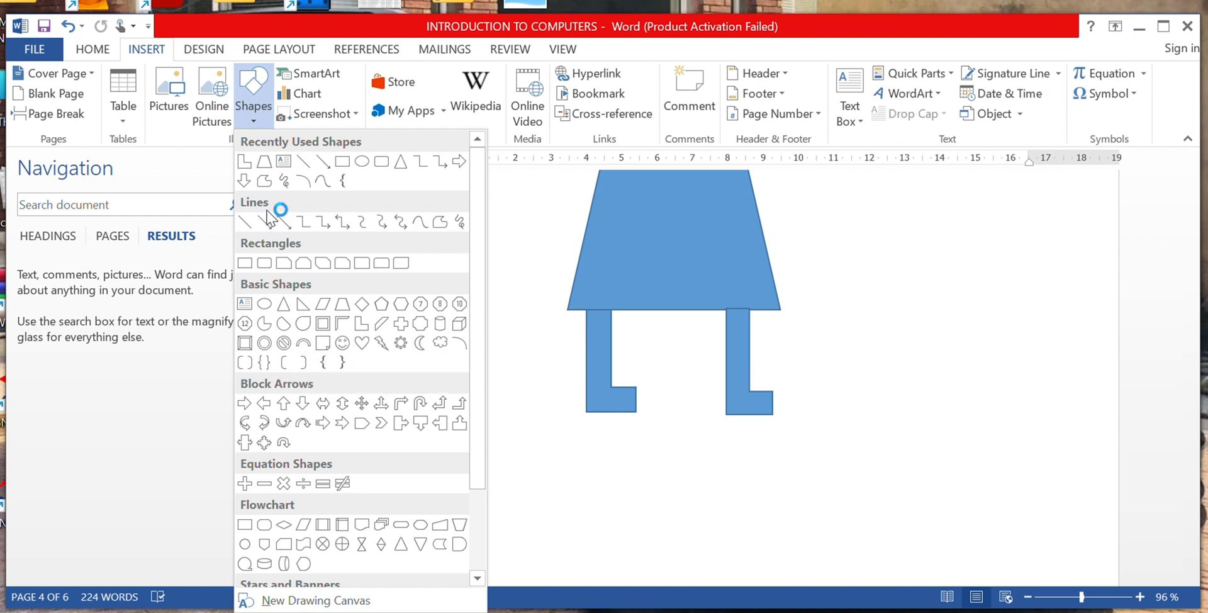
click(462, 163)
scroll(828, 431, up, 7)
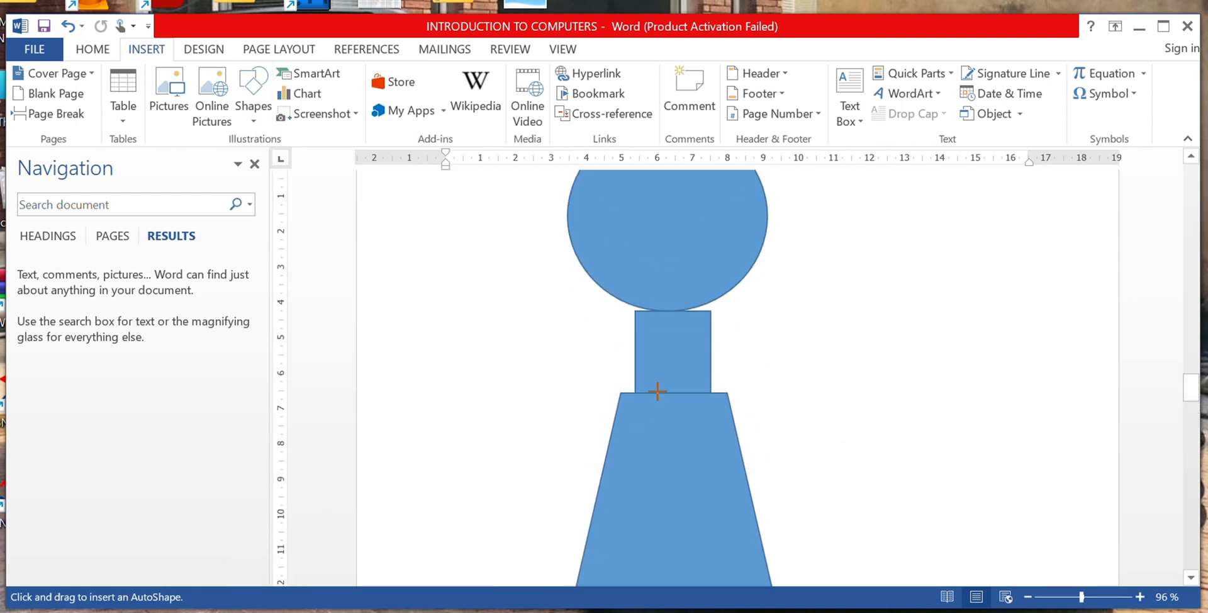
drag(712, 337, 842, 376)
drag(766, 369, 766, 355)
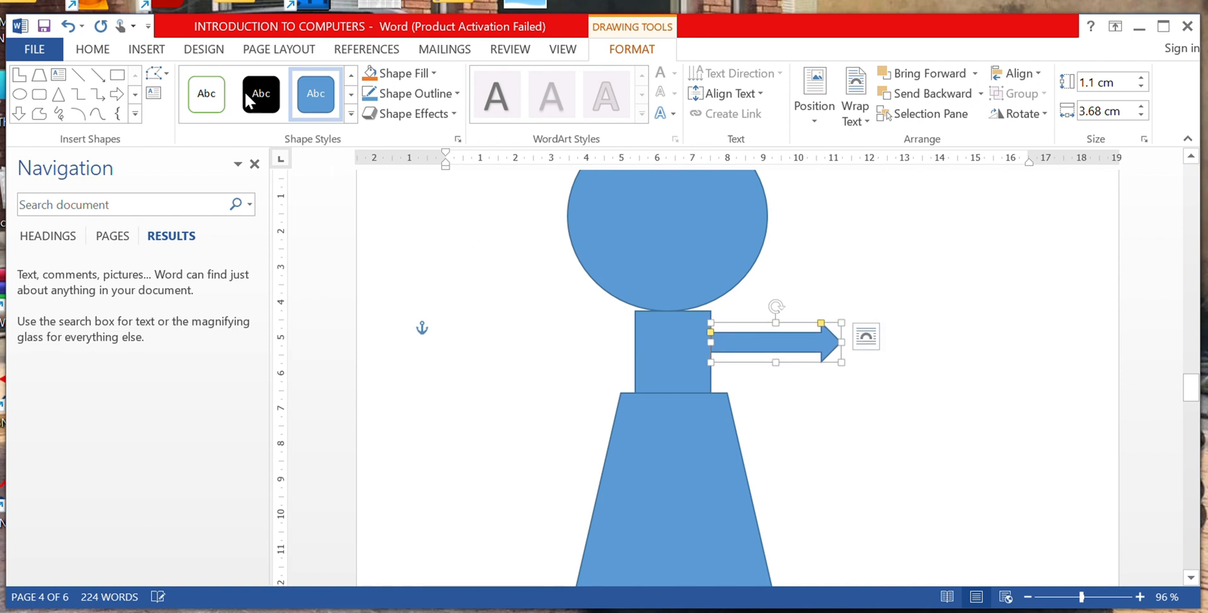
Step: Draw a second arrow arm about 3.2 cm wide on the rectangle's left edge, rotate it to point outward, and heighten it to about 0.62 cm
click(116, 99)
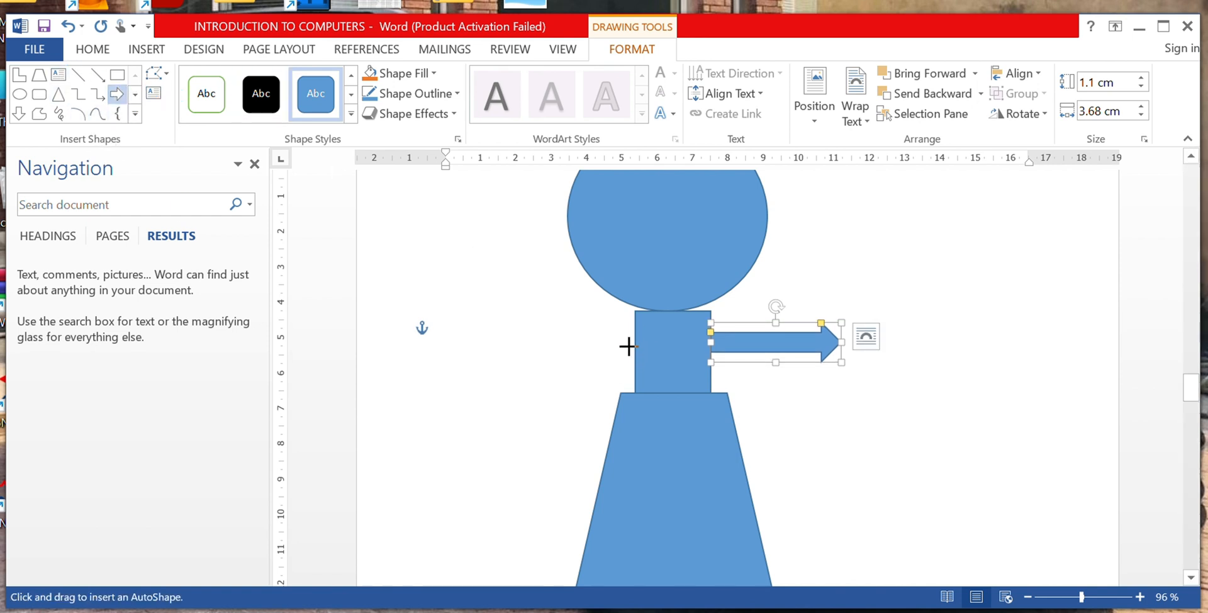
drag(635, 344, 522, 353)
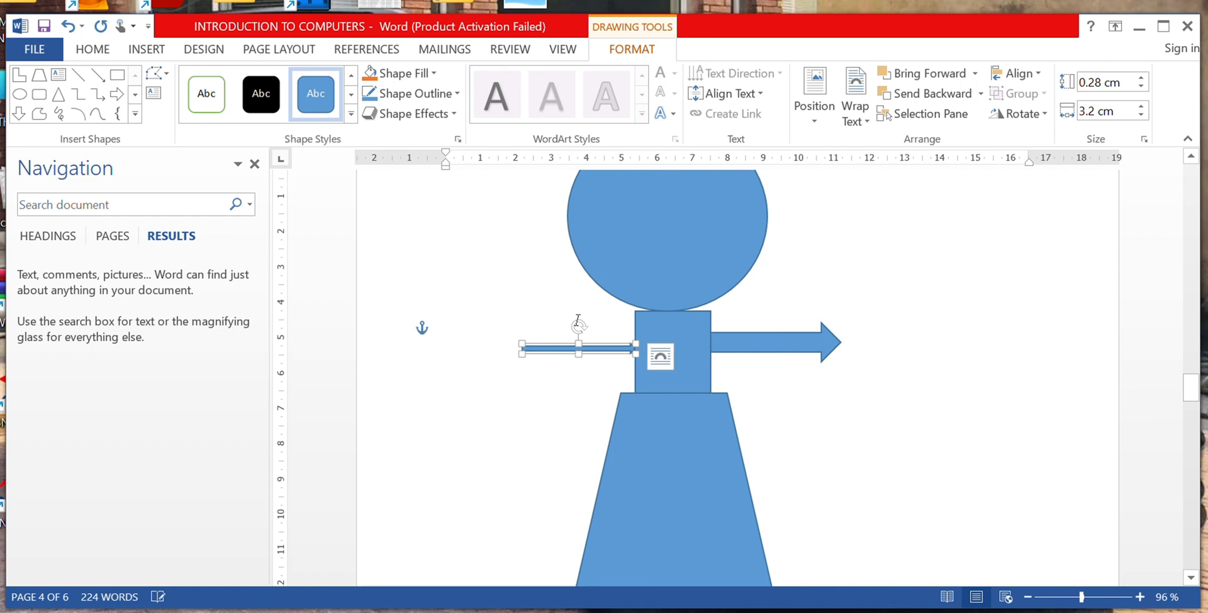
drag(581, 327, 571, 478)
drag(579, 344, 578, 329)
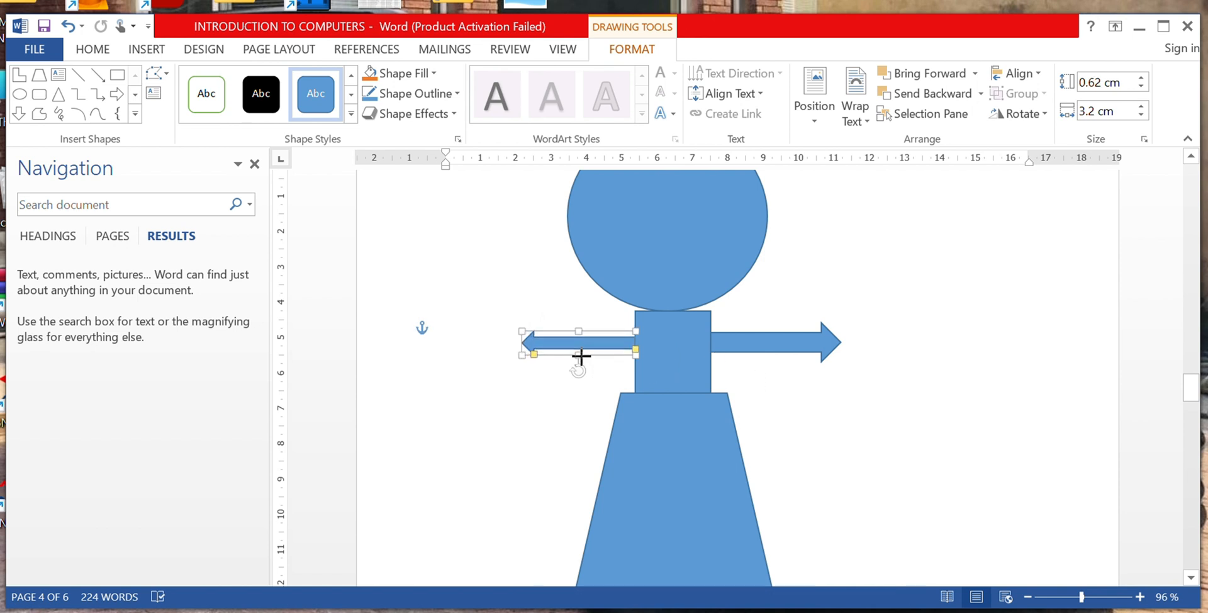
click(831, 428)
Step: Thicken the left arm arrow slightly so it better matches the right arm
scroll(792, 448, up, 3)
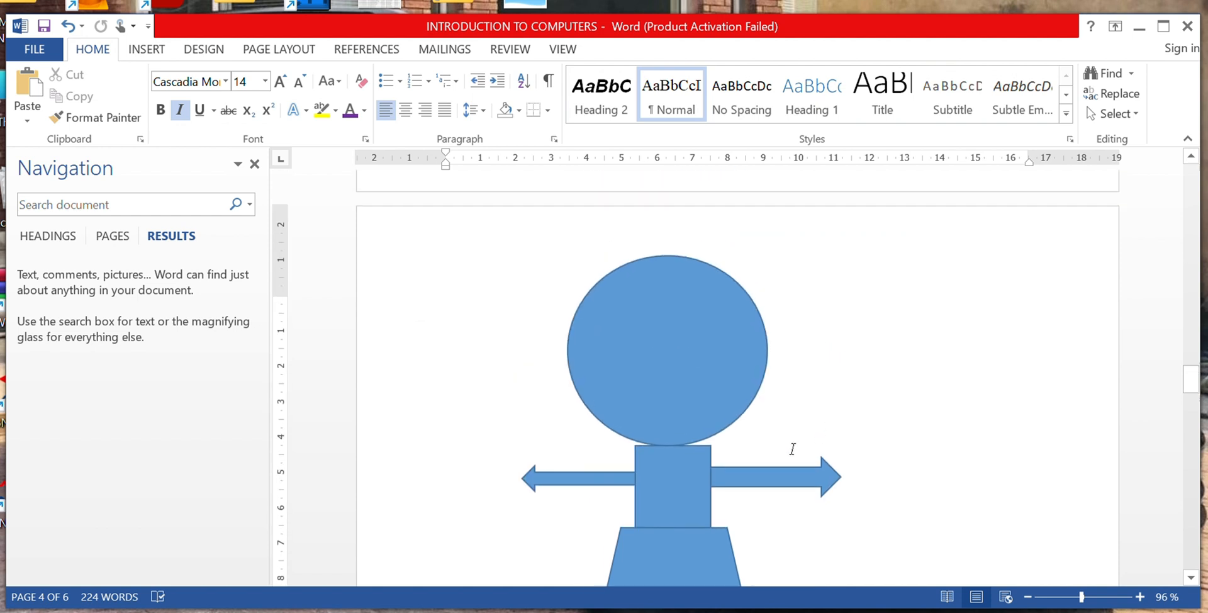
click(621, 477)
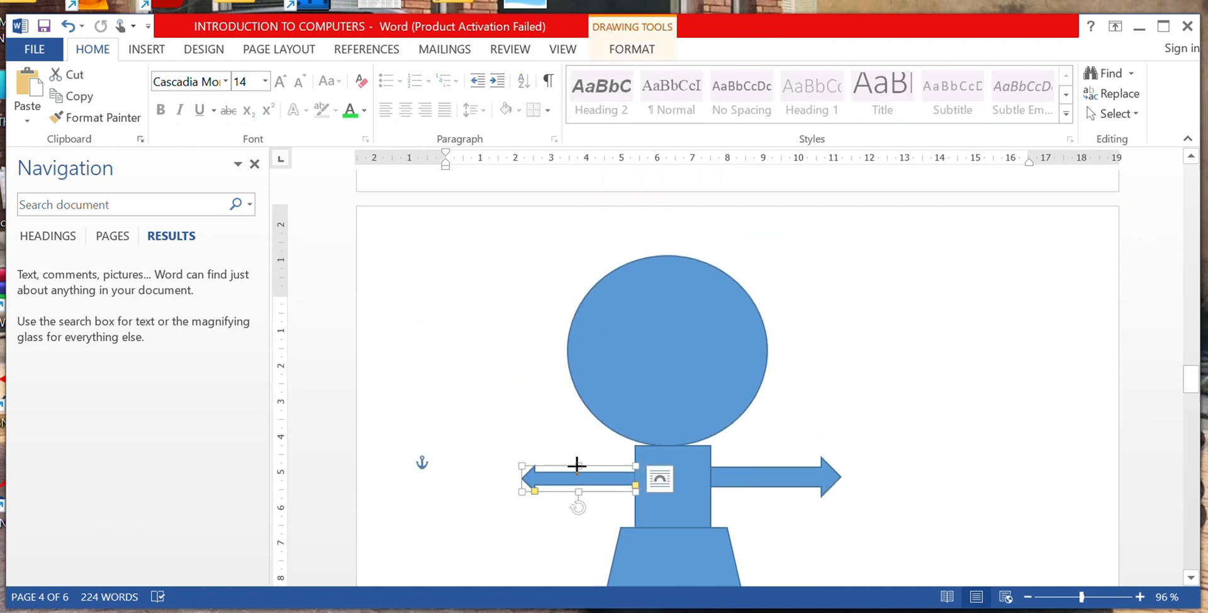
drag(577, 465, 584, 462)
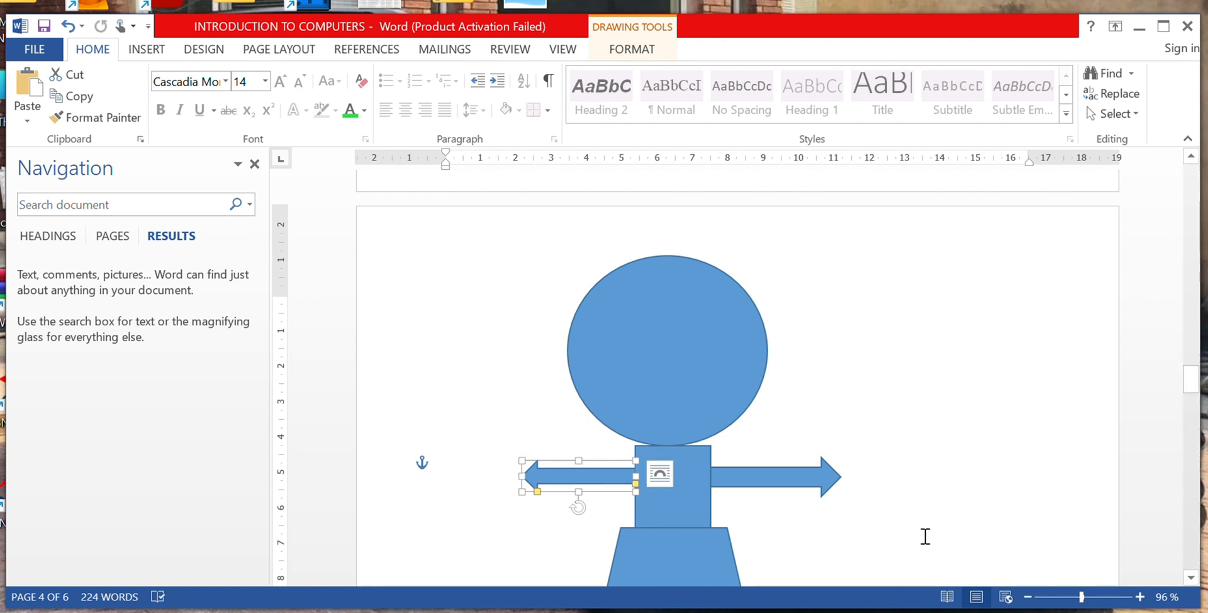
click(925, 536)
Step: Draw two small ovals side by side in the upper part of the head as eyes, about 0.86 cm high and 0.5 cm wide
scroll(925, 532, up, 3)
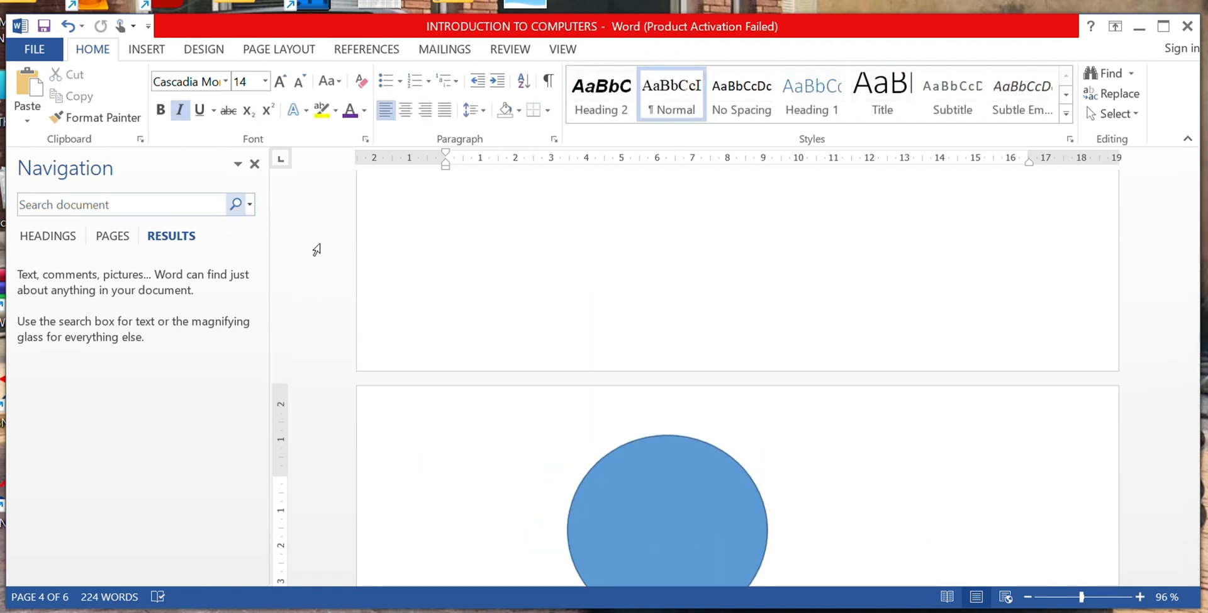
scroll(317, 250, down, 2)
click(147, 50)
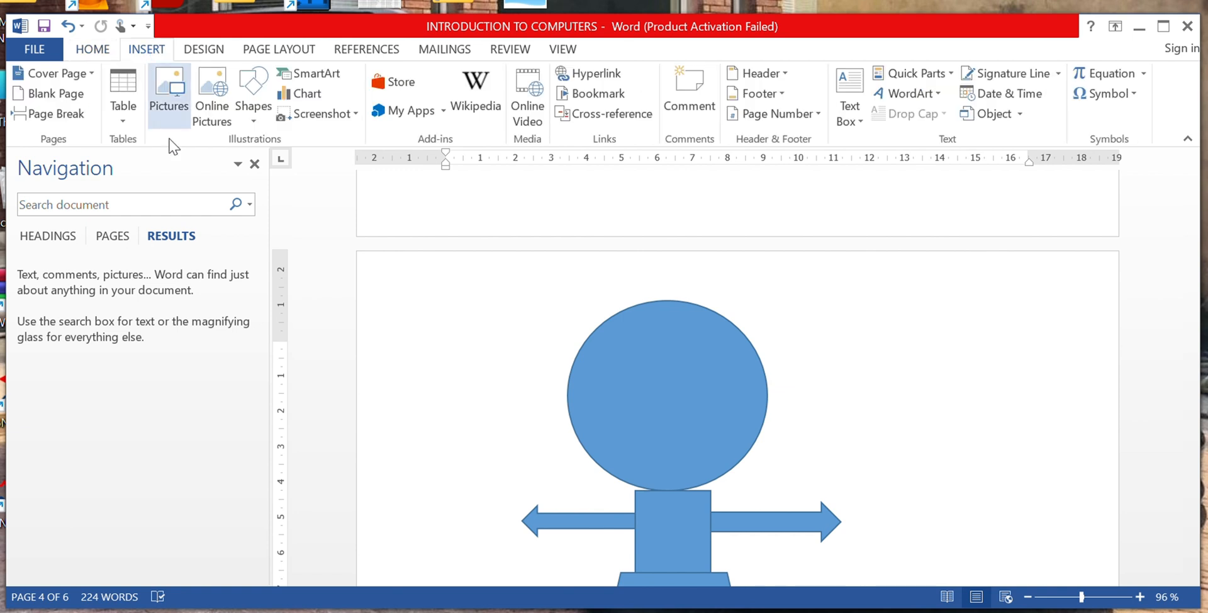
click(252, 110)
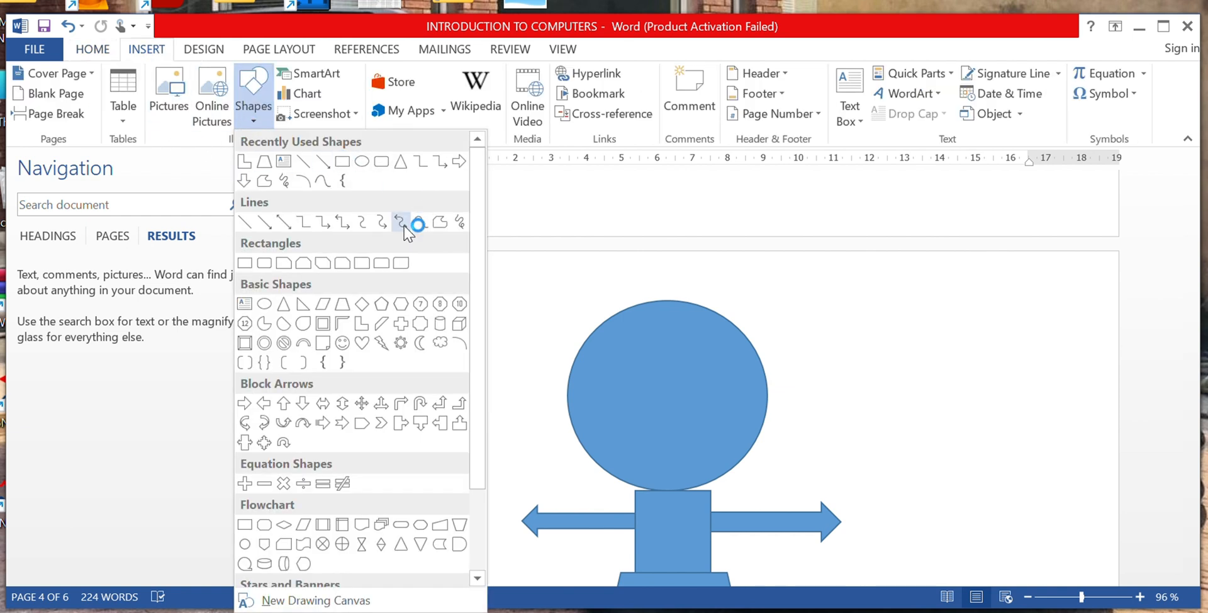
click(264, 304)
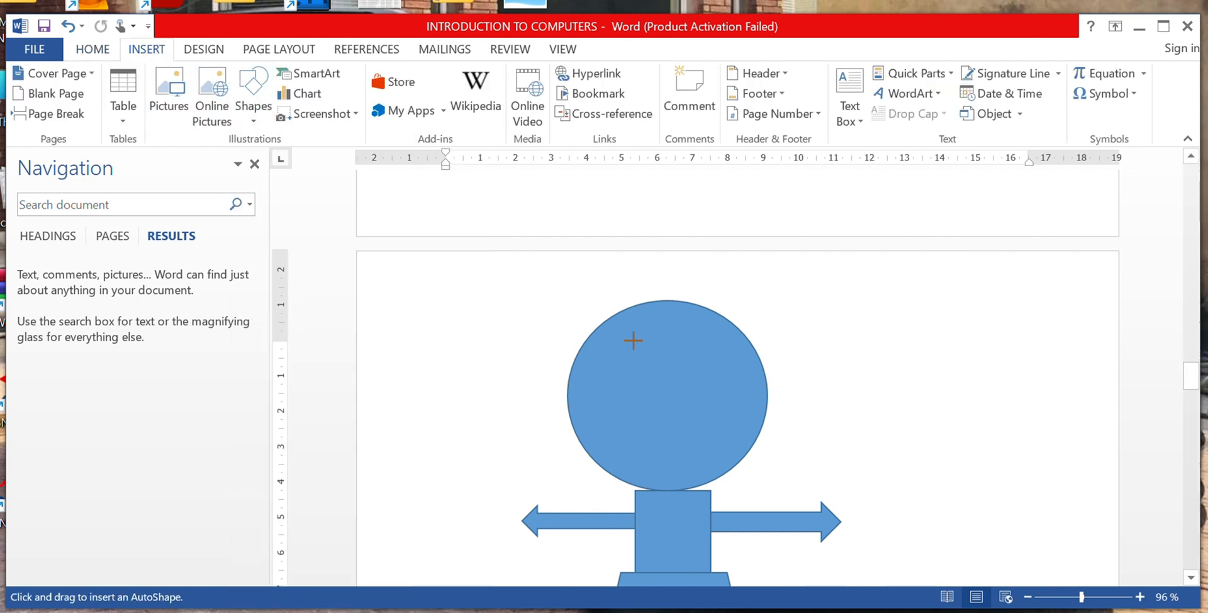
mouse_move(633, 340)
mouse_down()
mouse_move(627, 358)
mouse_move(651, 369)
mouse_move(690, 355)
mouse_move(686, 335)
mouse_move(692, 371)
mouse_move(699, 354)
mouse_up()
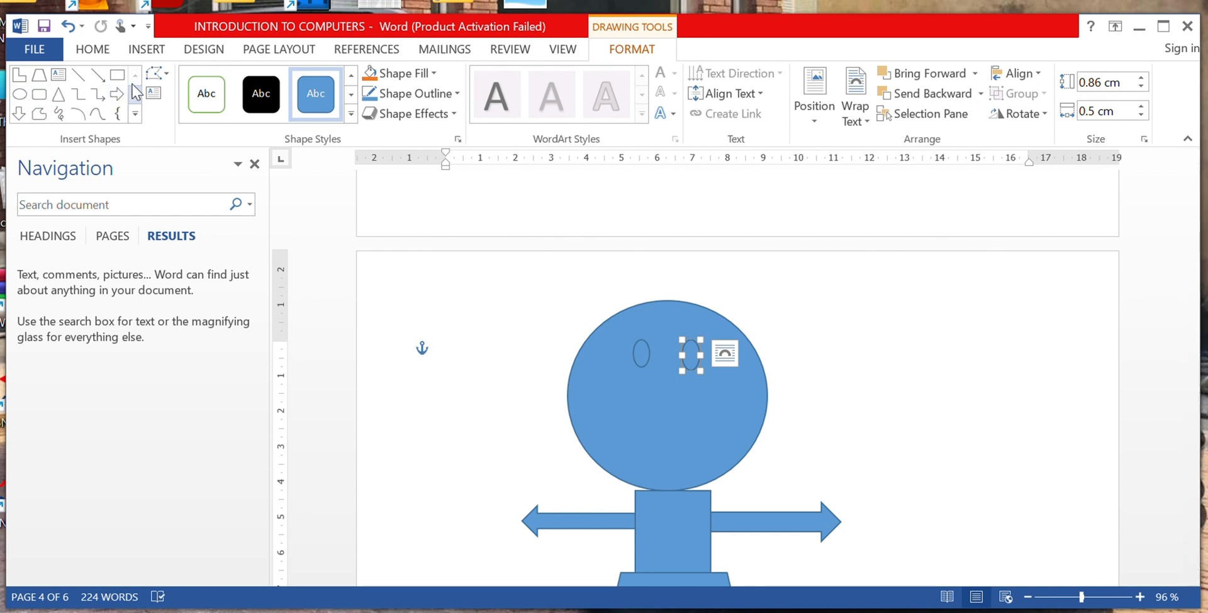
Step: Draw a Moon shape as the mouth in the lower part of the head, below the eyes
click(149, 49)
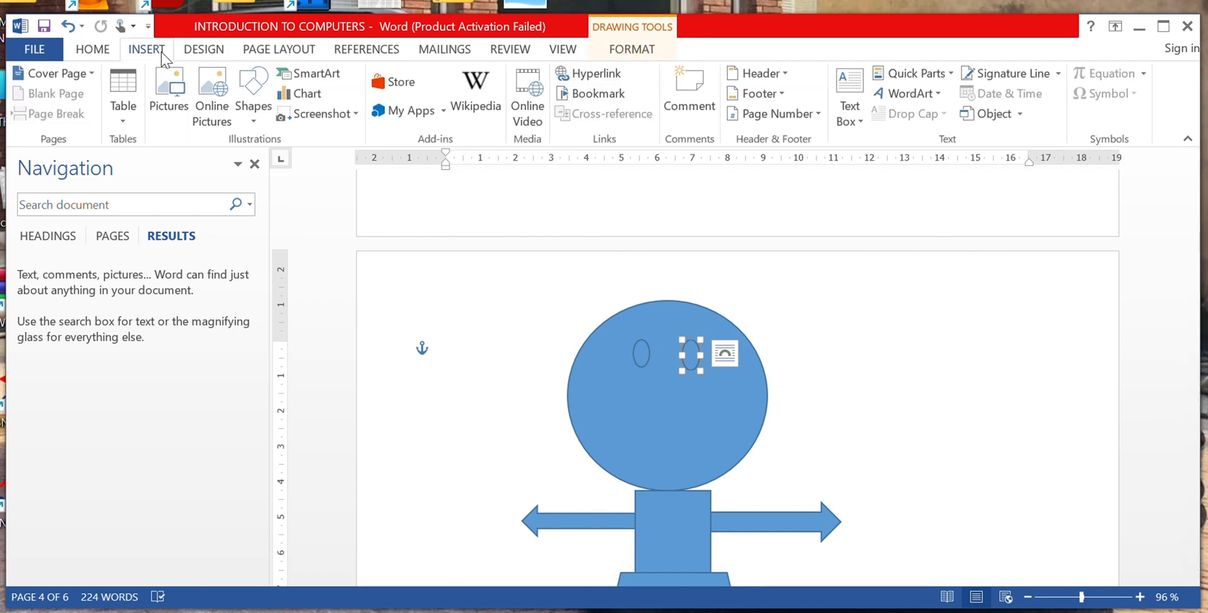
click(253, 119)
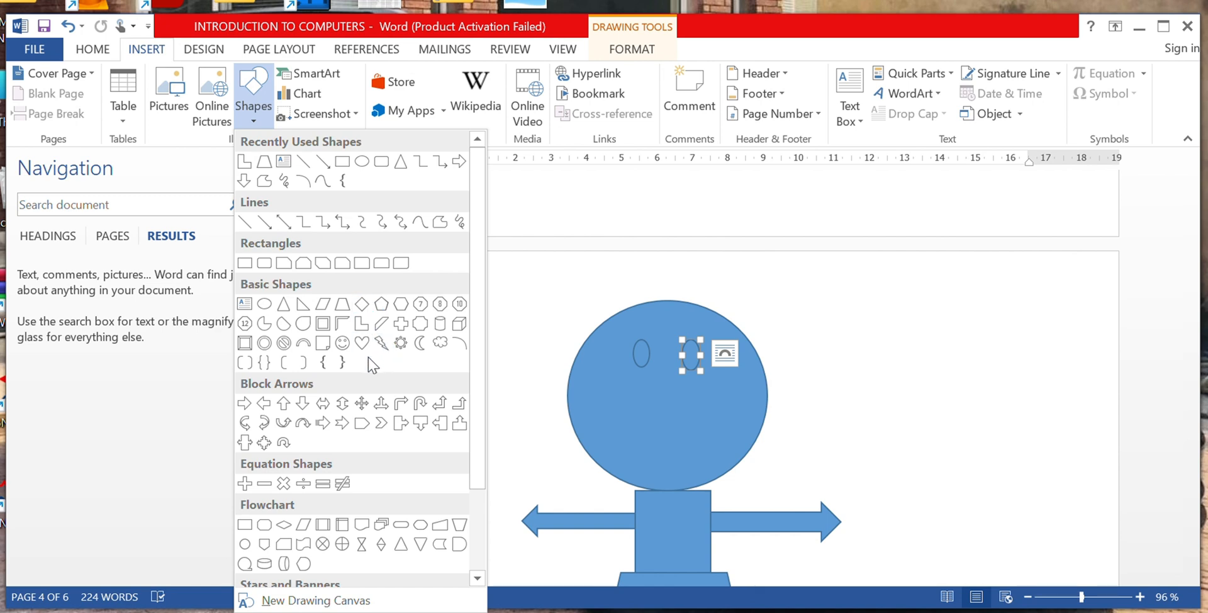
click(420, 343)
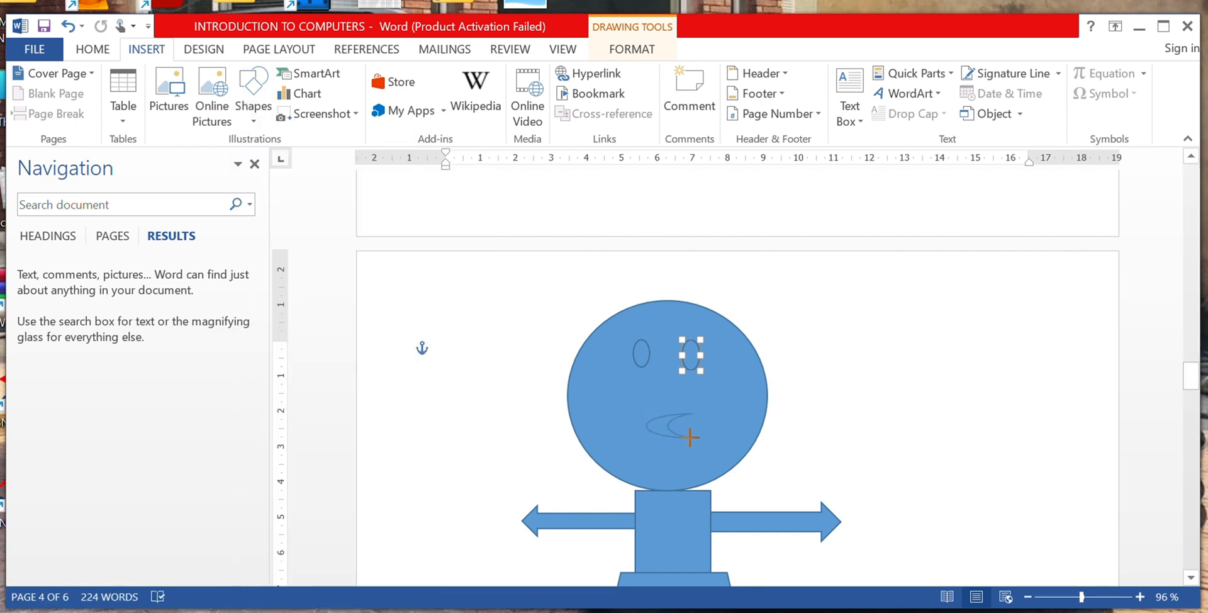